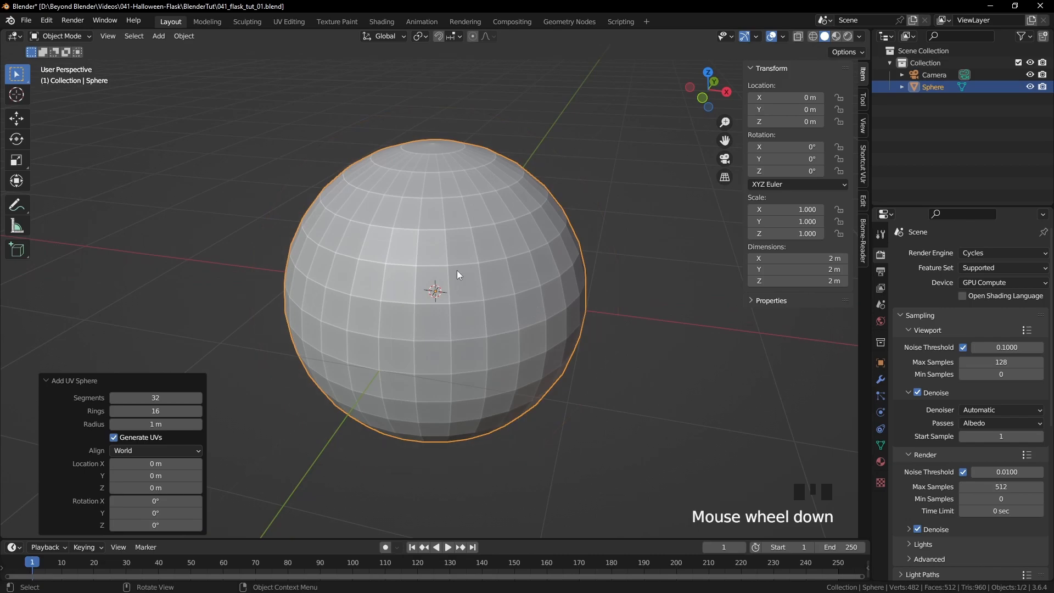
- Enter Edit Mode on the sphere, switch to face selection and deselect all of its geometry
key("Tab")
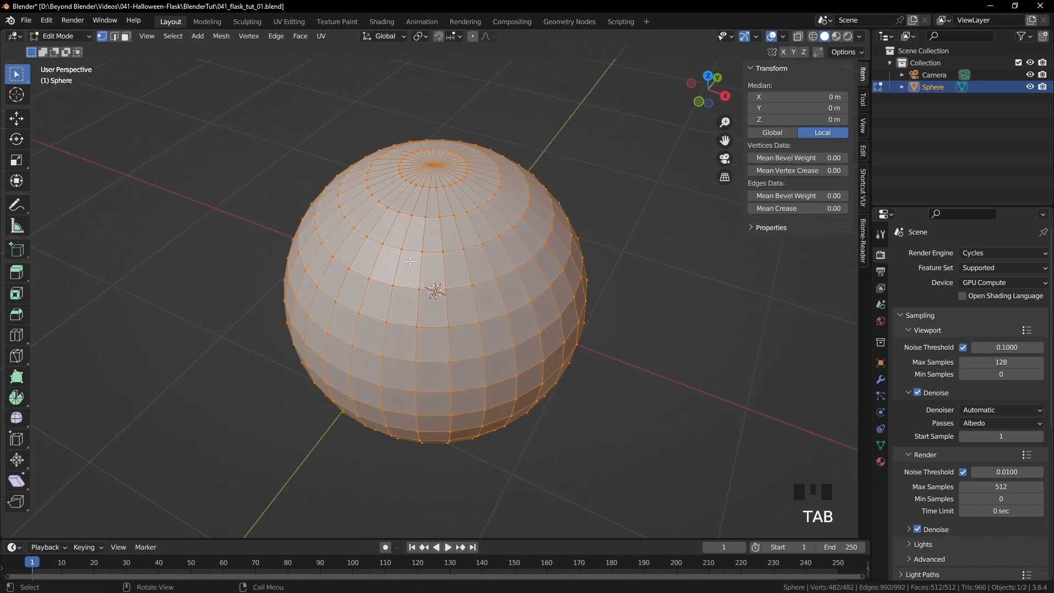
left_click(126, 36)
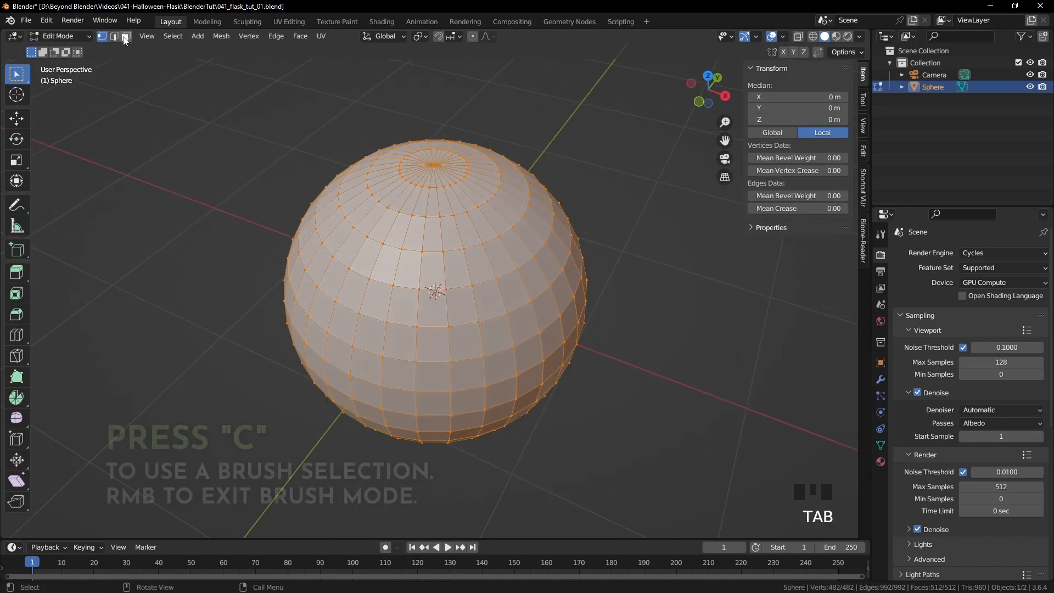
mouse_move(376, 94)
middle_mouse_down()
mouse_move(456, 229)
mouse_move(516, 204)
middle_mouse_up()
scroll(499, 235, "up", 2)
key("c")
key("a")
key("a")
key("a")
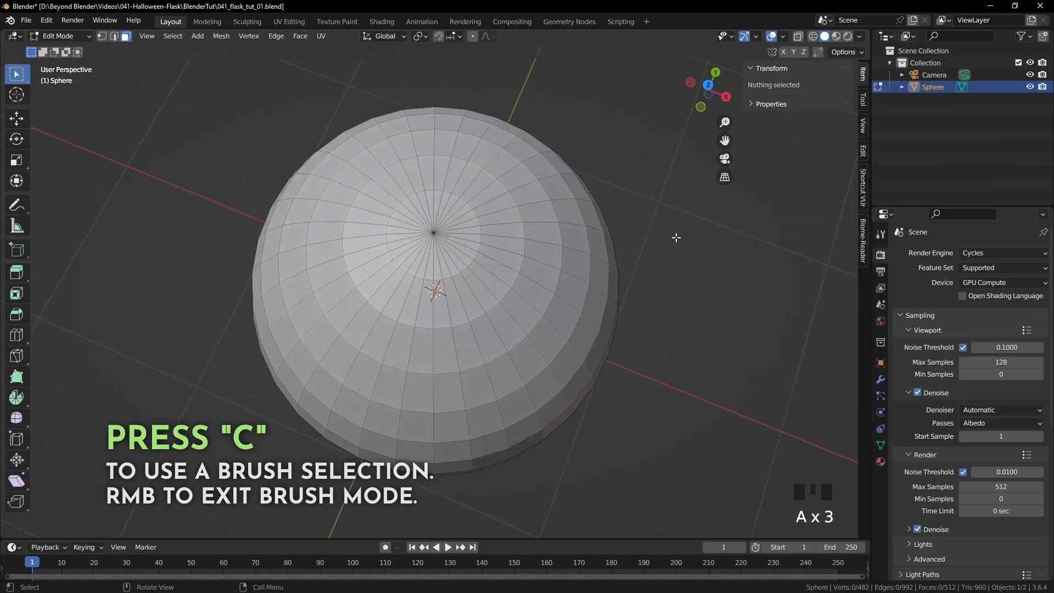
- Select the ring of faces around the top pole, grow the selection twice and delete those faces
key("c")
left_click(431, 228)
right_click(420, 227)
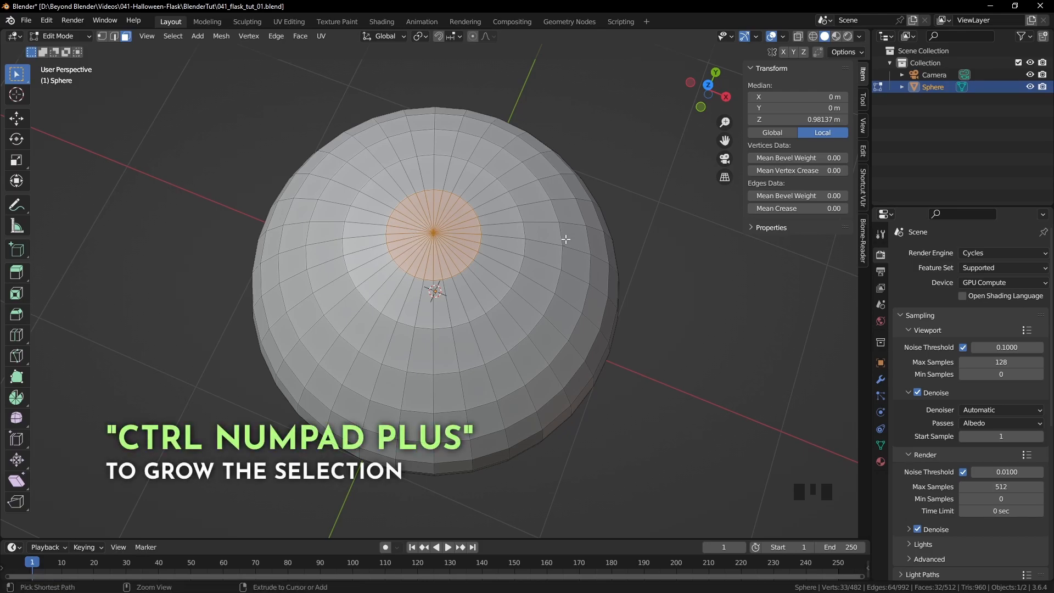
key("ctrl+KP_Add")
key("ctrl+KP_Add")
middle_click_drag(565, 237, 594, 178)
key("Delete")
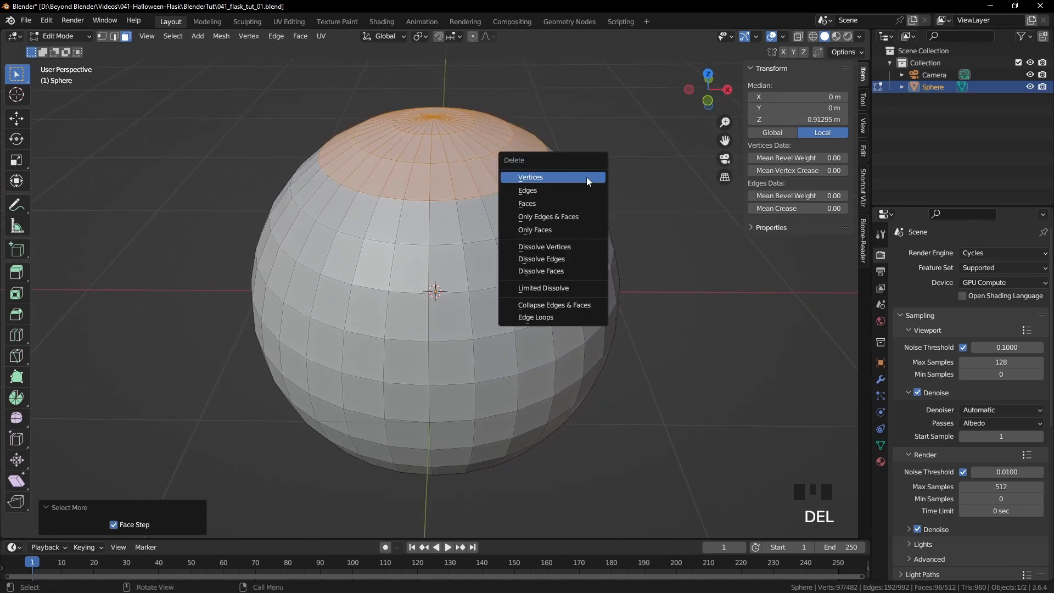
left_click(554, 205)
- Select the faces around the sphere's bottom pole, grow the selection twice and delete those faces
middle_click_drag(562, 314, 561, 181)
key("c")
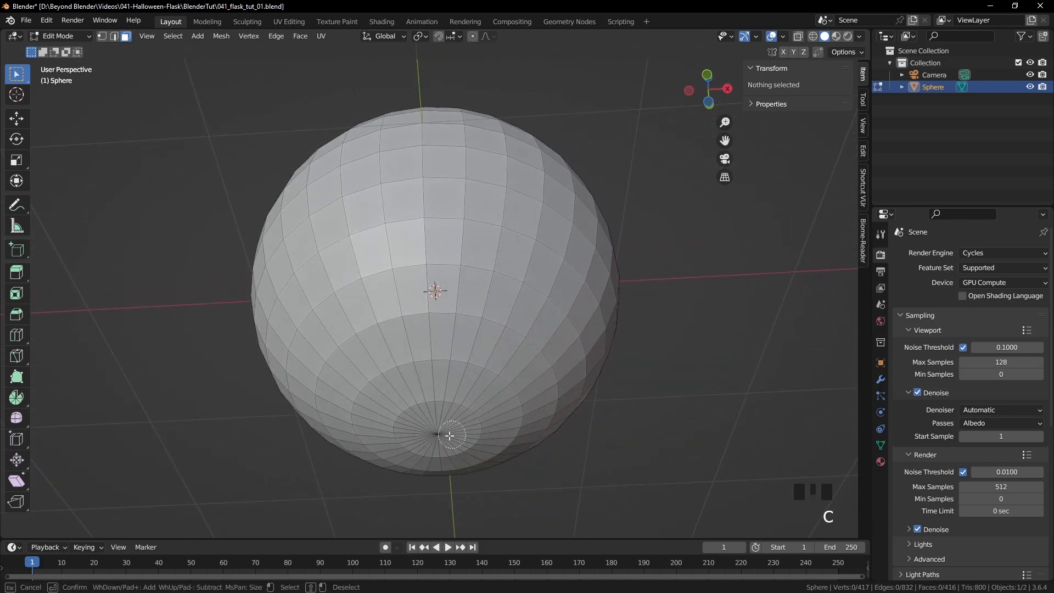
left_click_drag(448, 432, 452, 429)
right_click(672, 401)
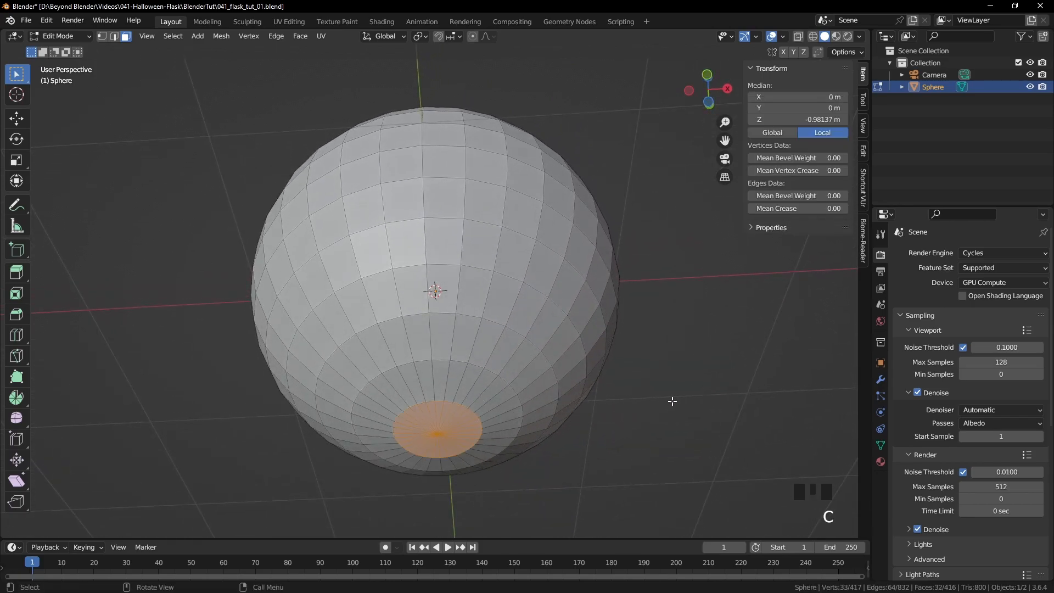
key("ctrl+KP_Add")
middle_click_drag(701, 376, 661, 332)
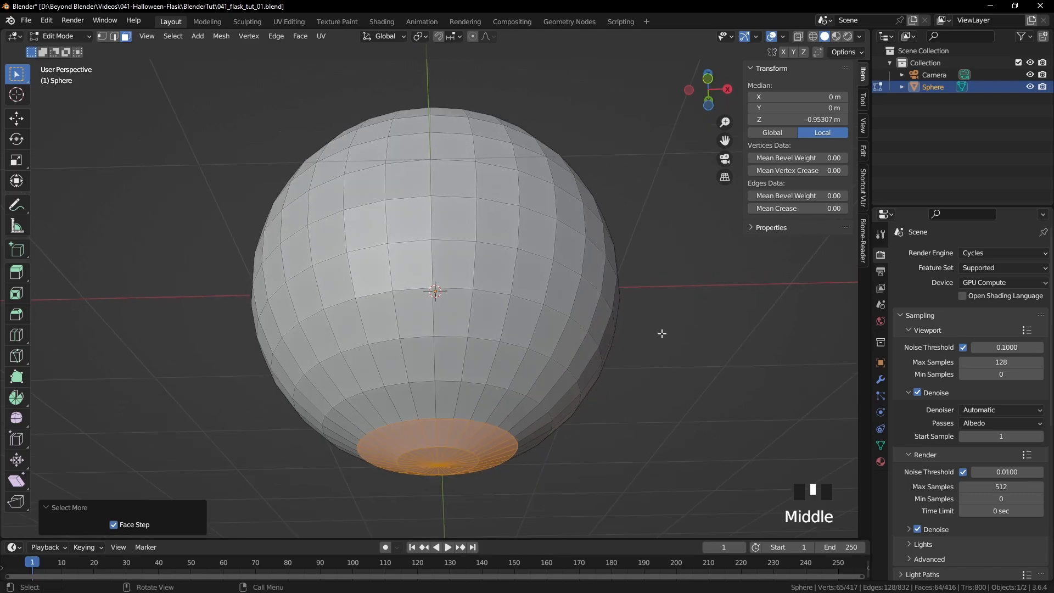
key("KP_1")
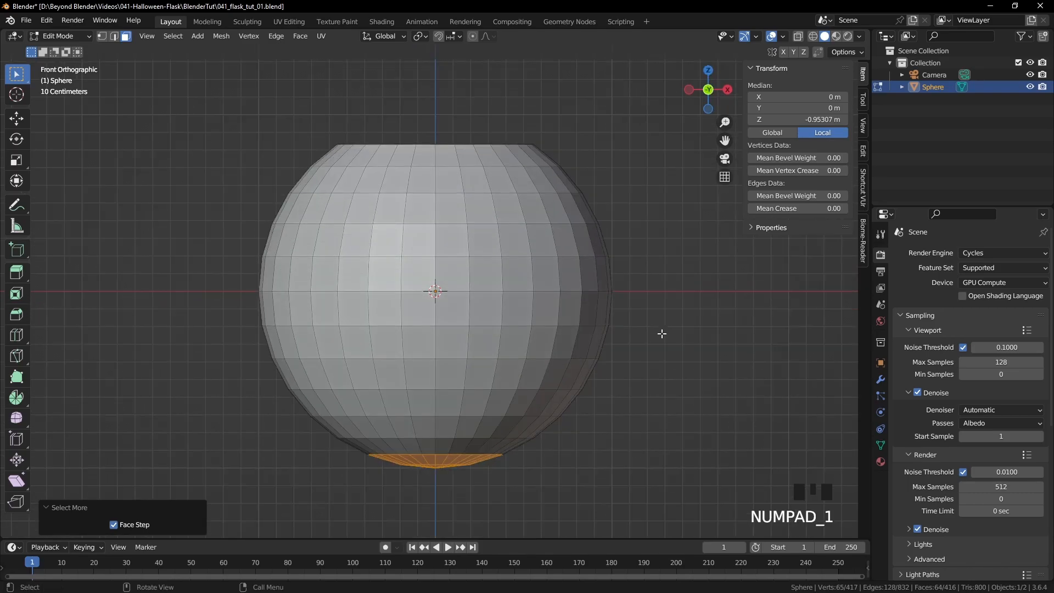
key("ctrl+KP_Add")
key("Delete")
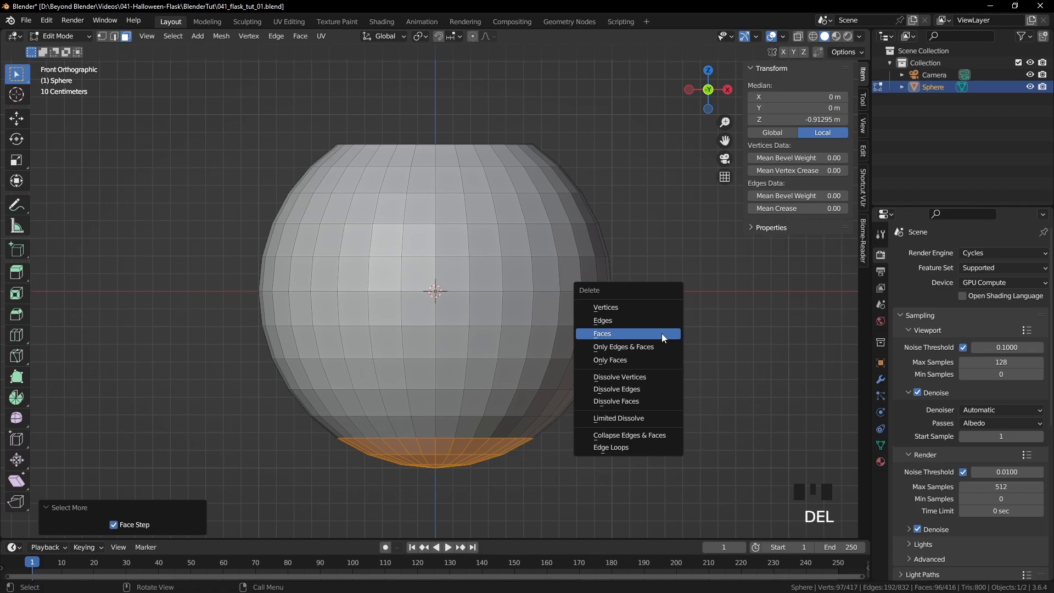
left_click(661, 334)
- Select the edge loop around the bottom opening and fill it with a single face
middle_click_drag(604, 264, 547, 368)
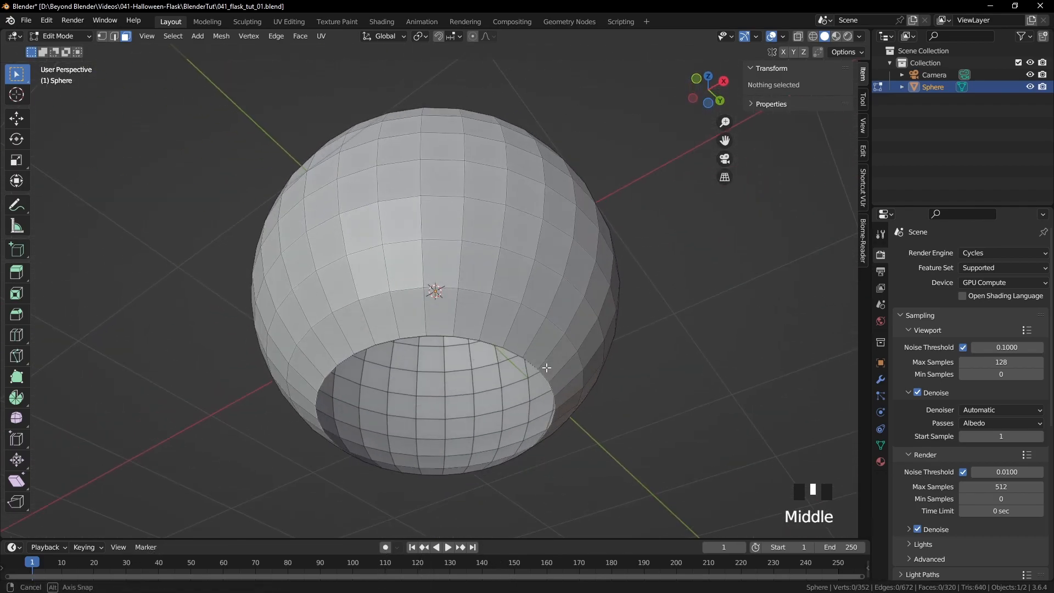
key("2")
left_click(495, 345, "alt")
middle_click_drag(615, 352, 622, 332)
key("f")
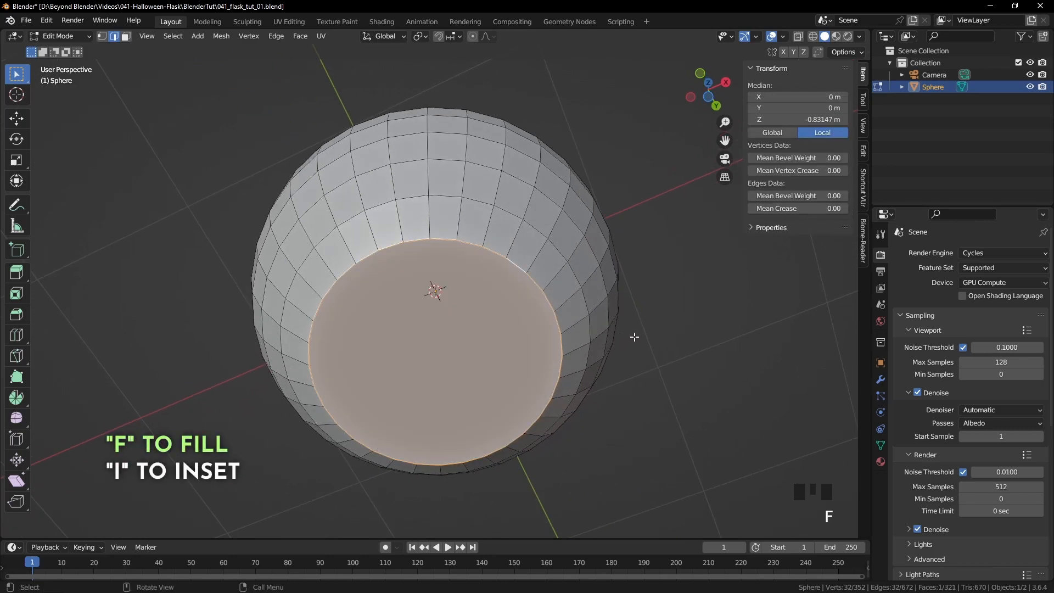
- Inset the bottom face twice, by about 0.096 m and then about 0.085 m
key("i")
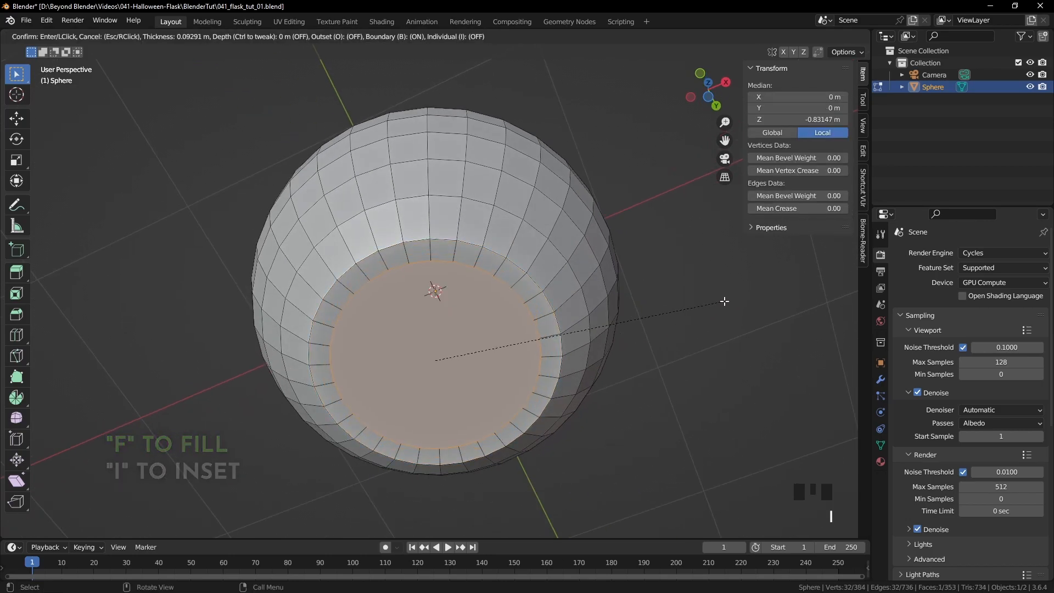
left_click(724, 302)
key("i")
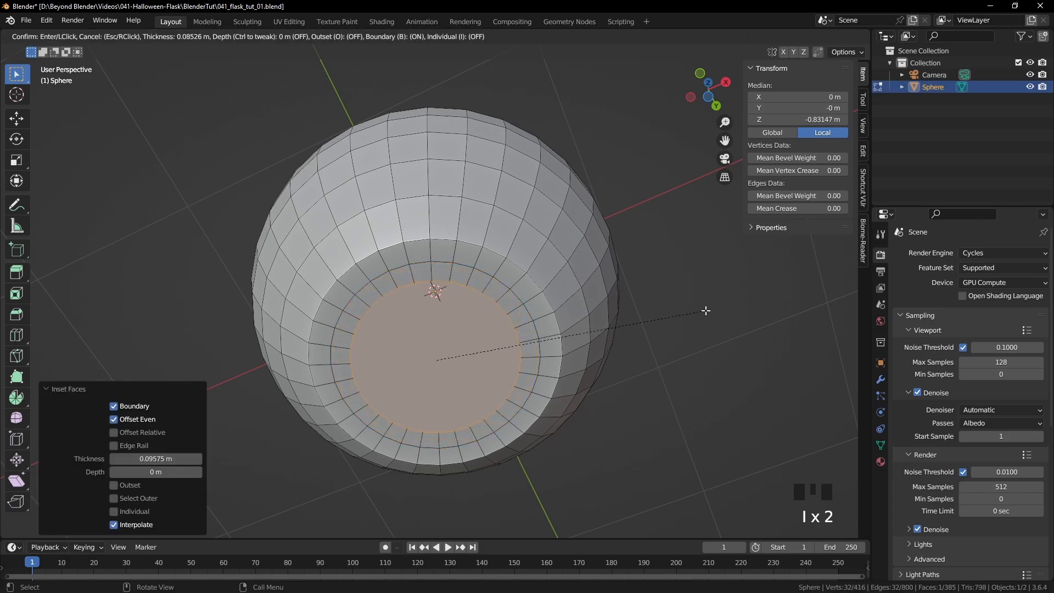
left_click(705, 310)
- Join the two opposite vertices on the Y axis across the innermost bottom face, working in bottom orthographic view
middle_click_drag(612, 361, 614, 334)
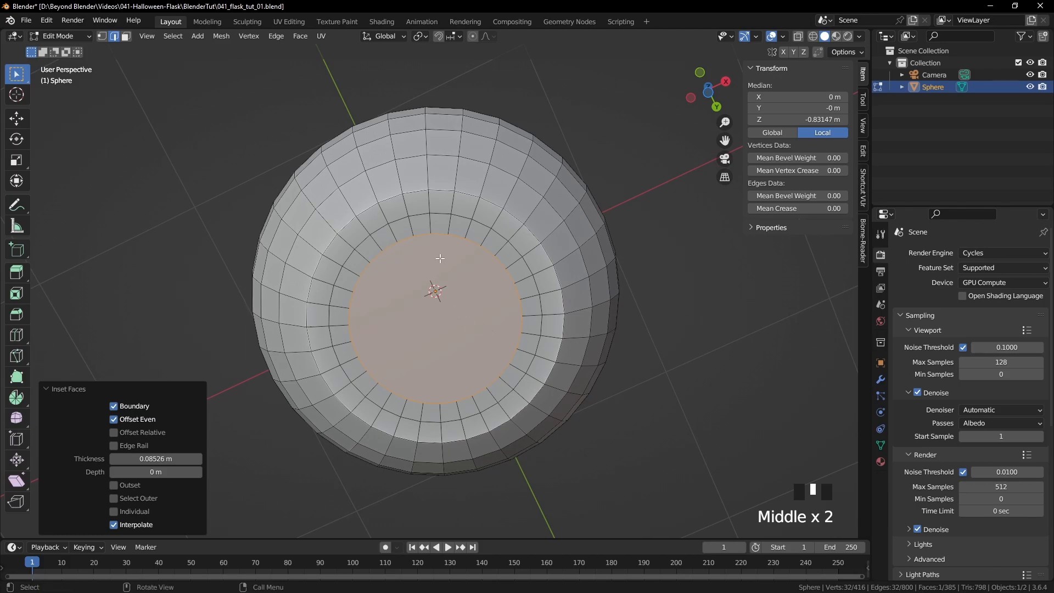
key("1")
left_click(430, 233)
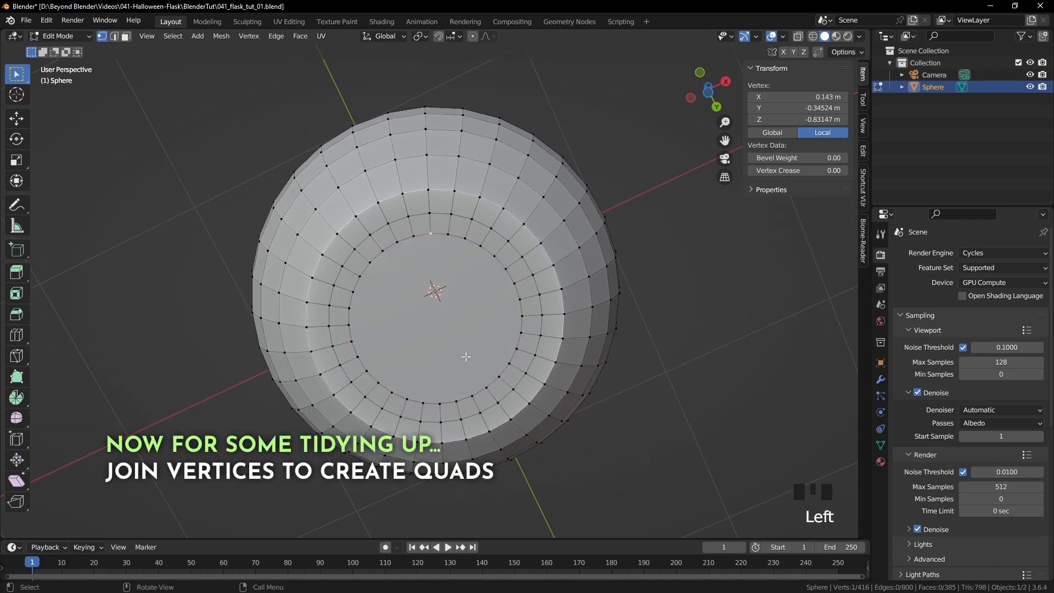
key("KP_7")
key("ctrl+KP_7")
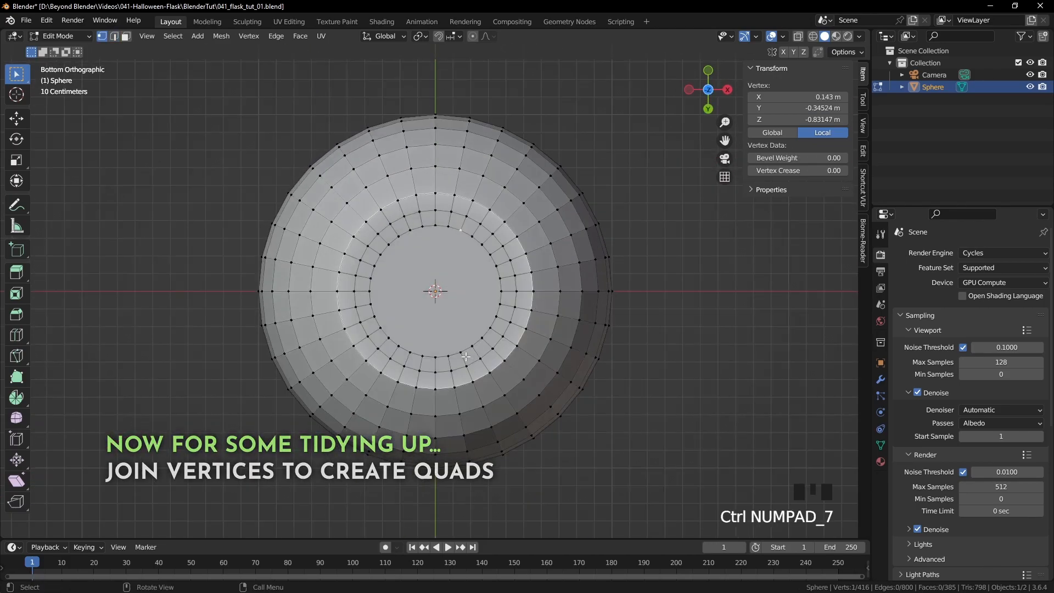
left_click(437, 225)
left_click(437, 354, "shift")
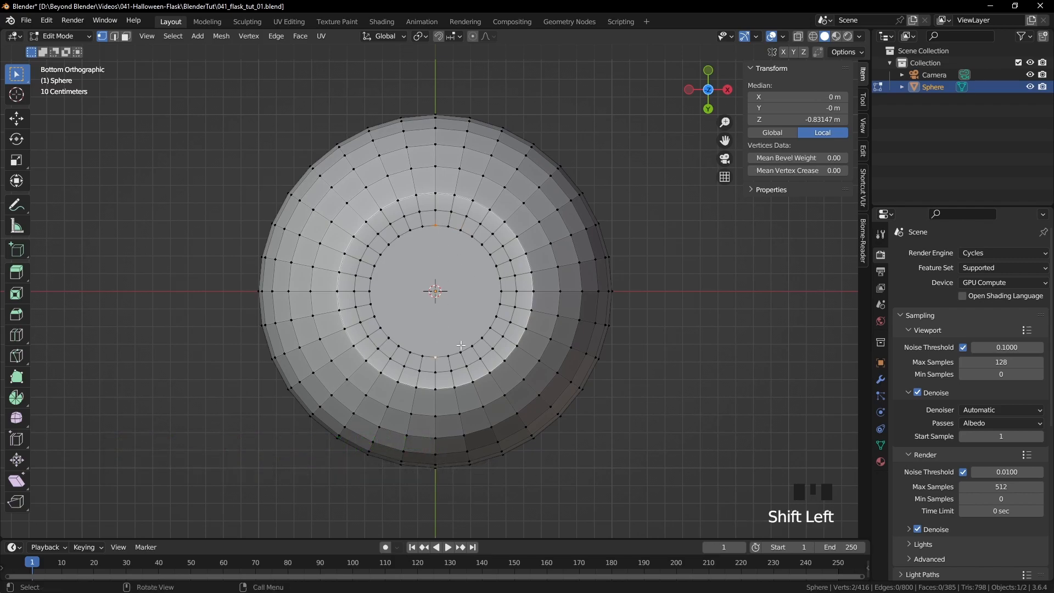
key("j")
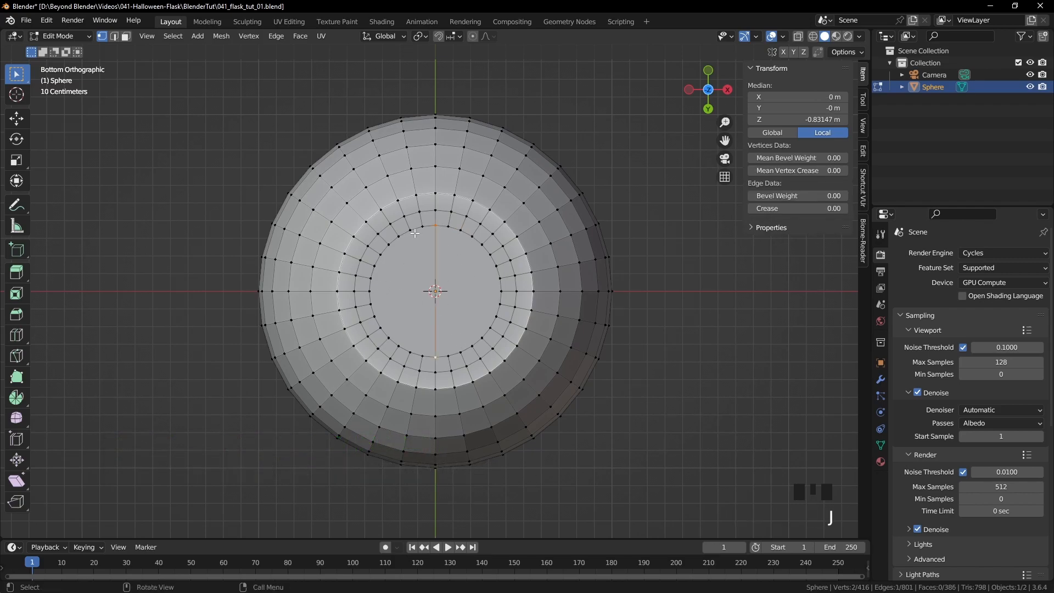
- Join every second pair of opposite vertices across the inner bottom face so that the cuts divide it into quads
left_click(411, 232)
left_click(461, 352, "shift")
key("j")
left_click(388, 245)
left_click(482, 338, "shift")
key("j")
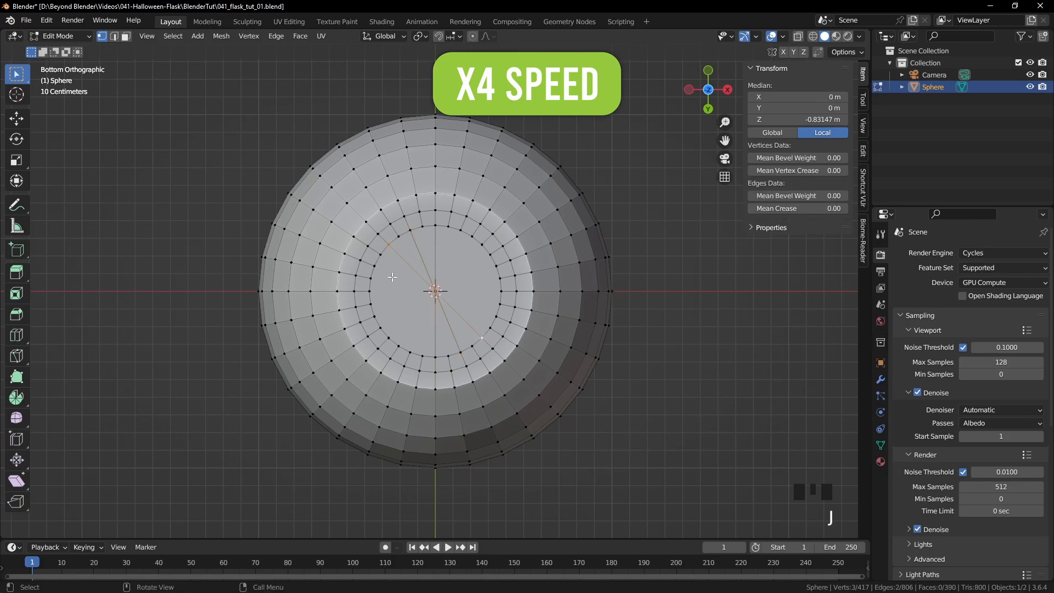
left_click(376, 267)
left_click(495, 316, "shift")
key("j")
left_click(372, 291)
left_click(500, 291, "shift")
key("j")
left_click(494, 267)
left_click(376, 316, "shift")
left_click(388, 338, "shift")
key("j")
left_click(461, 230)
left_click(410, 352, "shift")
key("j")
left_click(613, 325)
left_click(654, 329)
- Select the edge loop around the top opening, extrude it and scale the new loop inward to about 0.74
middle_click_drag(498, 289, 489, 357)
key("2")
left_click(531, 247, "alt")
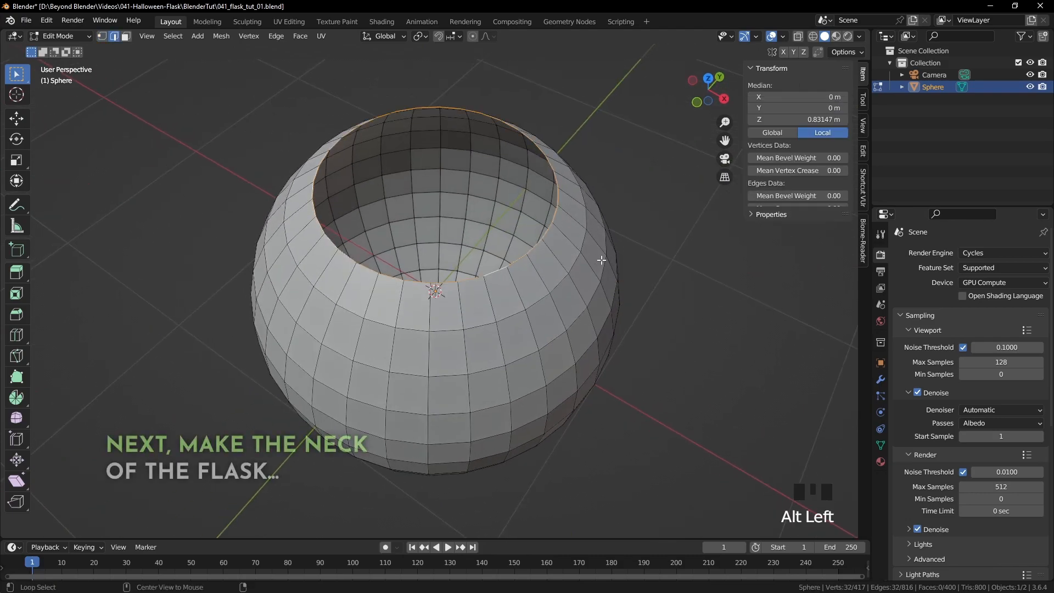
key("KP_1")
scroll(604, 262, "down", 4)
middle_click_drag(595, 252, 537, 348, "shift")
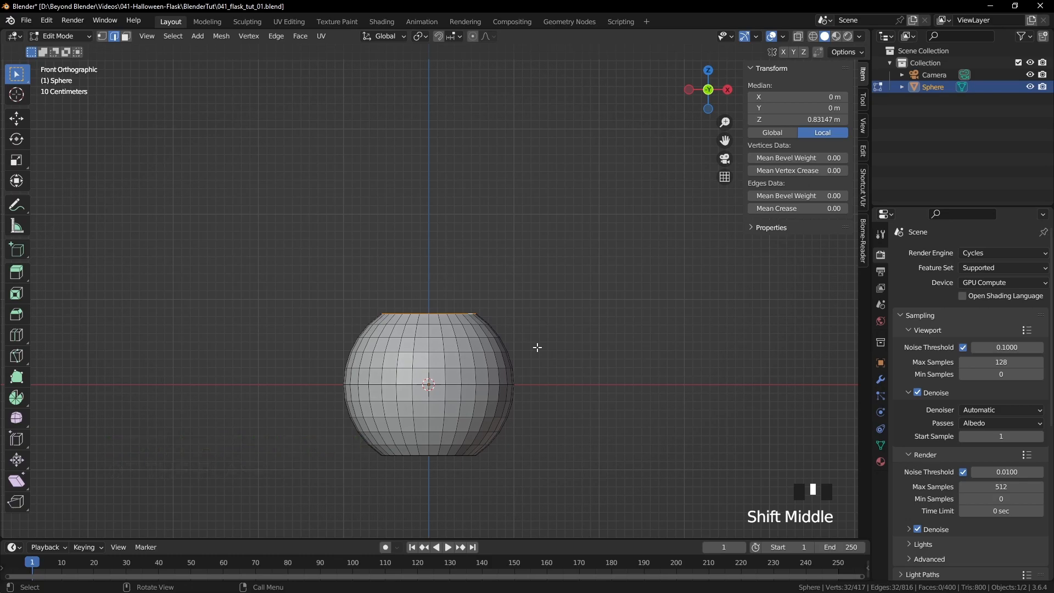
middle_click_drag(580, 292, 581, 302)
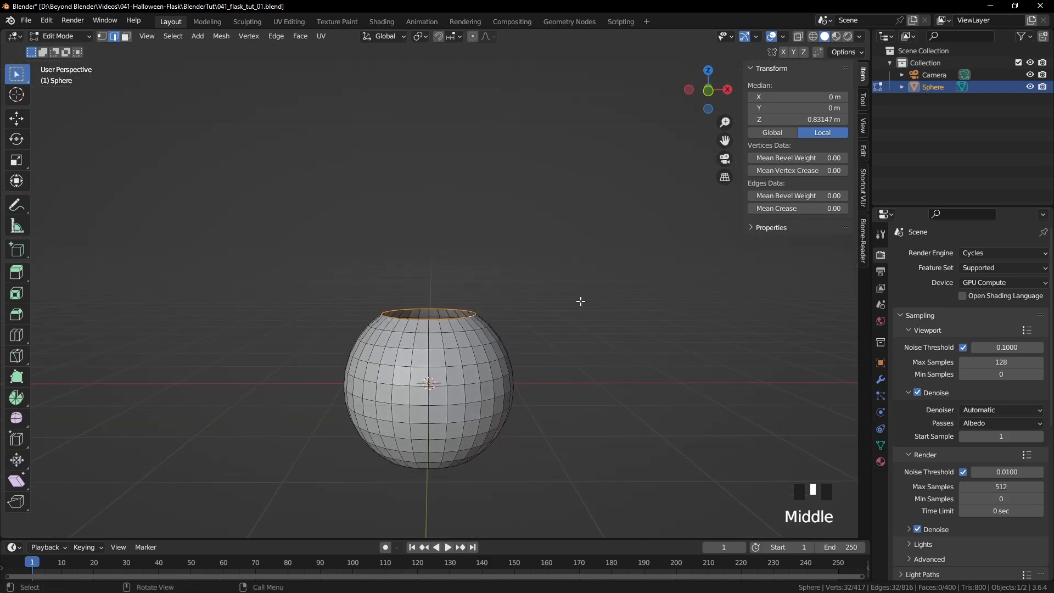
key("e")
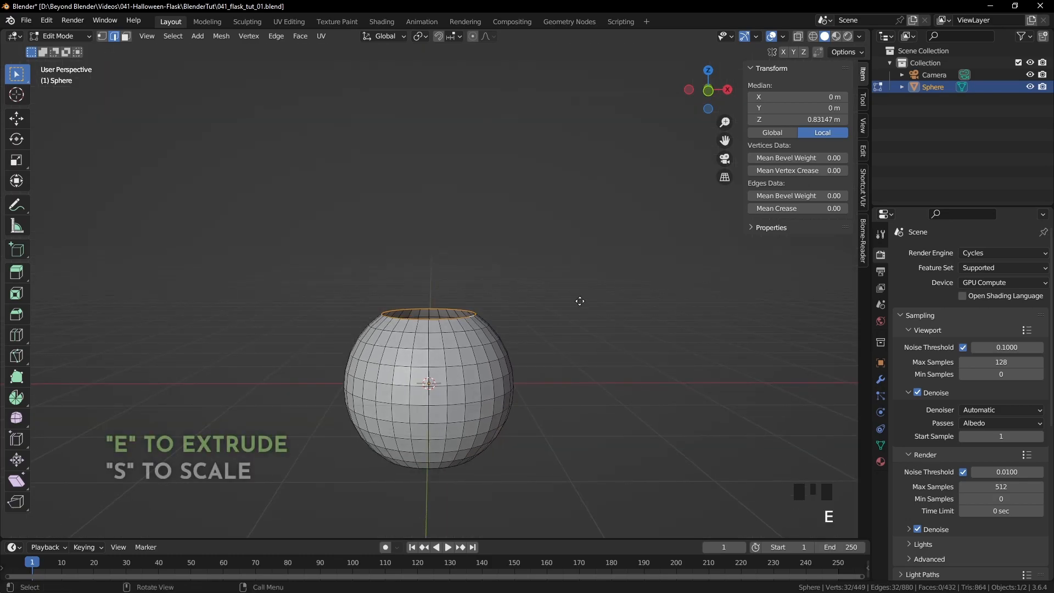
key("s")
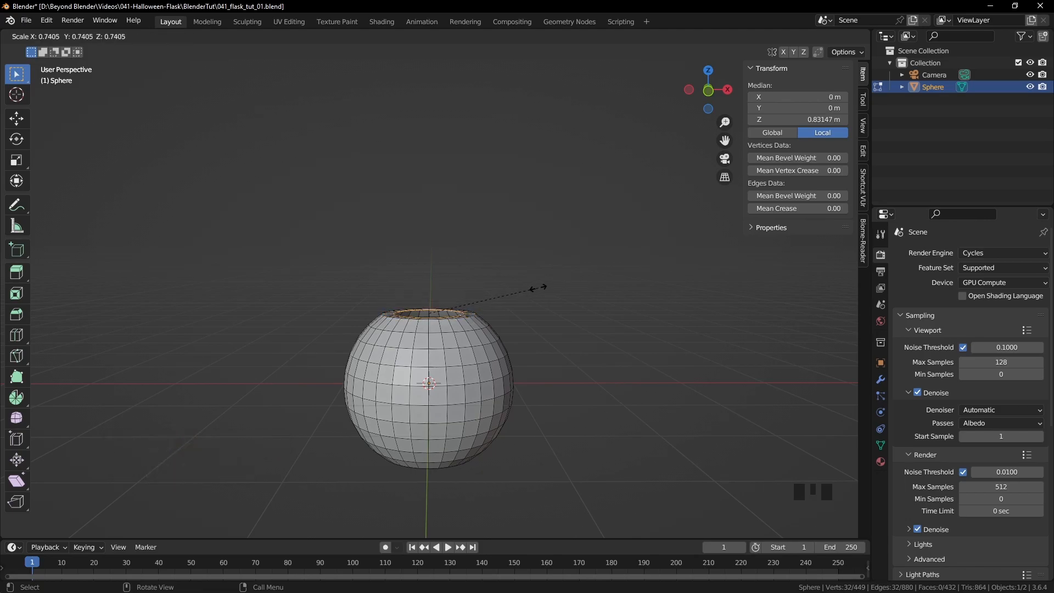
left_click(538, 288)
- Raise the extruded top loop about 0.13 m along Z with the Move tool
left_click(15, 122)
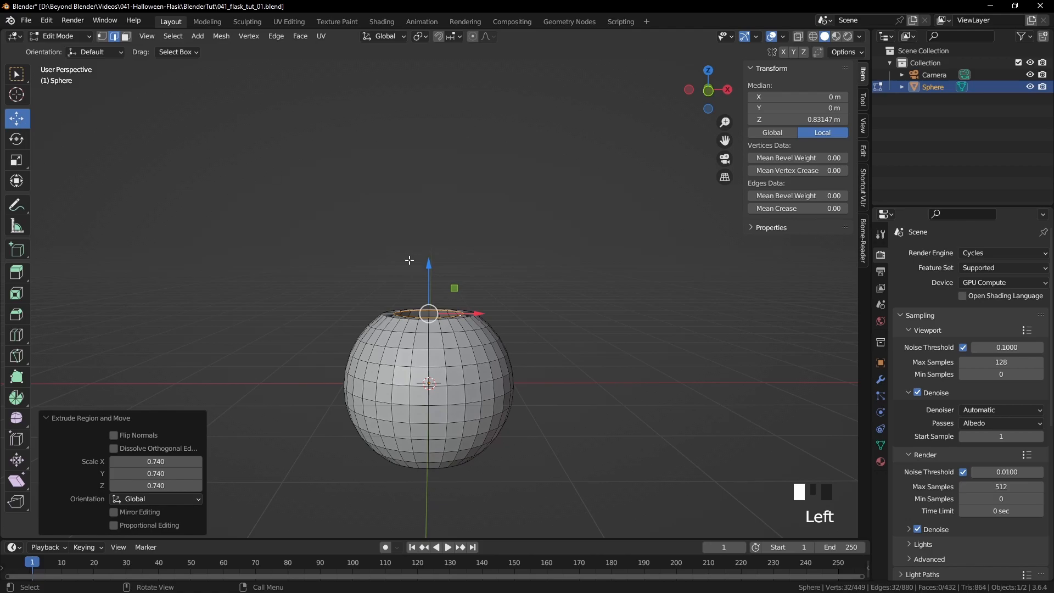
left_click_drag(429, 260, 425, 247)
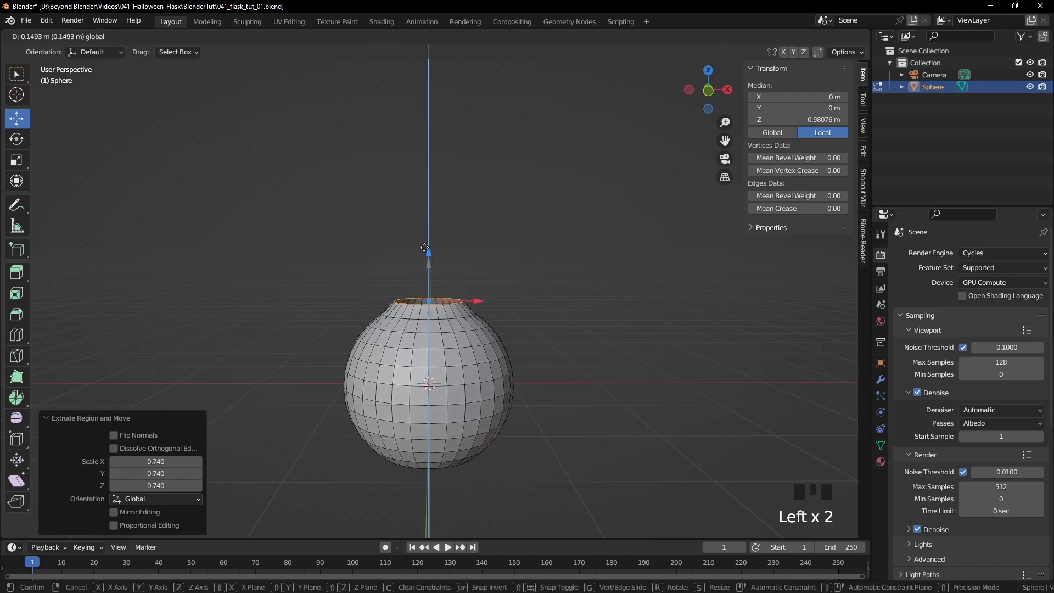
left_click_drag(422, 248, 423, 249)
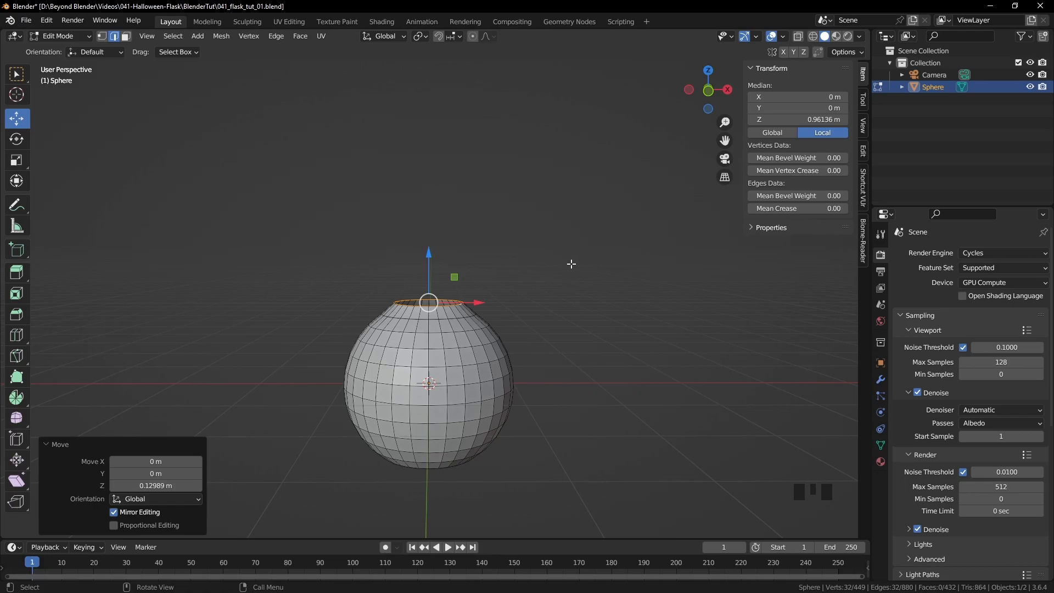
- Extrude the top loop again, scale it slightly inward and raise it about 0.186 m along Z
key("e")
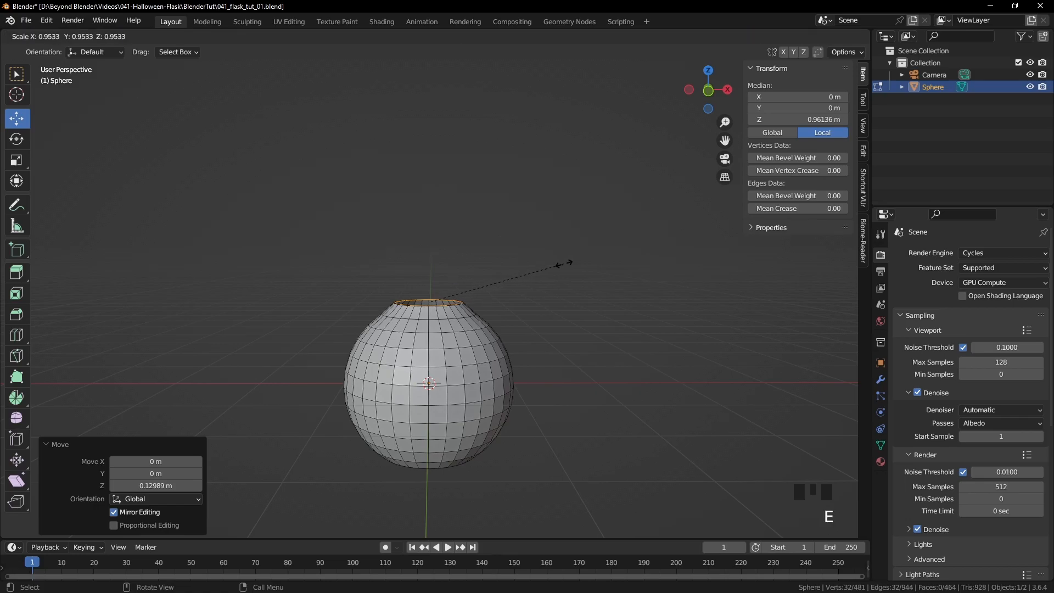
left_click(554, 264)
middle_click_drag(553, 264, 554, 315)
scroll(489, 308, "up", 4)
middle_click_drag(460, 298, 457, 263)
left_click_drag(422, 268, 423, 237)
- Extrude the top loop about 1.25 m straight up along Z to form the flask's neck
scroll(473, 255, "down", 4)
key("e")
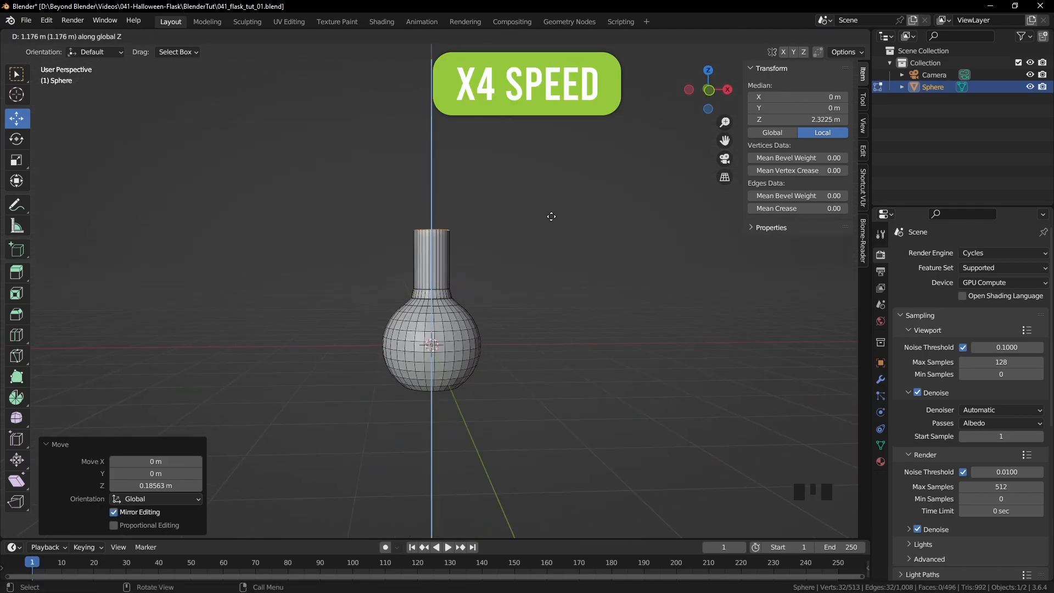
left_click(551, 210)
- Extrude the neck's top loop upward, scale it outward into a flared rim and lower it about 0.013 m
key("KP_1")
middle_click_drag(546, 235, 496, 160, "shift")
scroll(532, 273, "up", 3)
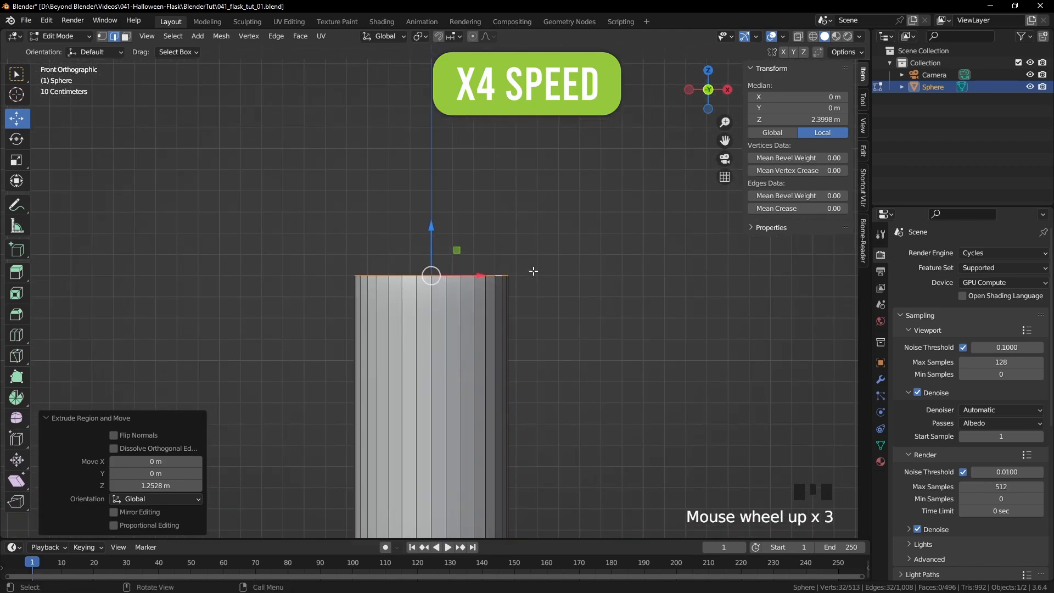
key("e")
left_click(520, 218)
key("s")
left_click(601, 209)
left_click_drag(431, 175, 432, 178)
- Return to Object Mode and apply smooth shading to the flask
scroll(456, 203, "down", 5)
middle_click_drag(511, 272, 617, 313)
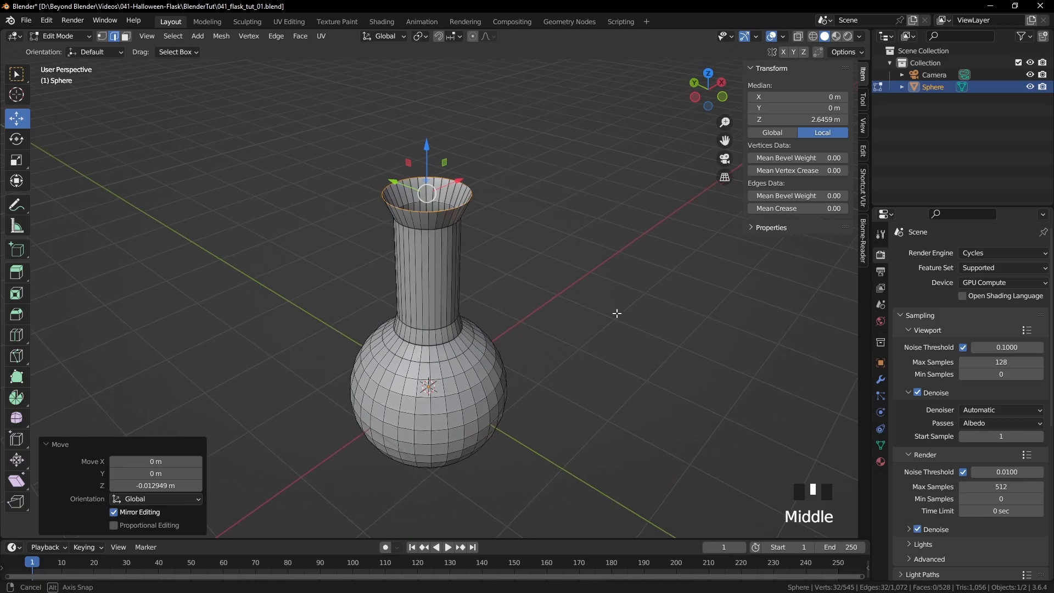
middle_click_drag(576, 269, 528, 225)
key("Tab")
right_click(409, 246)
left_click(389, 246)
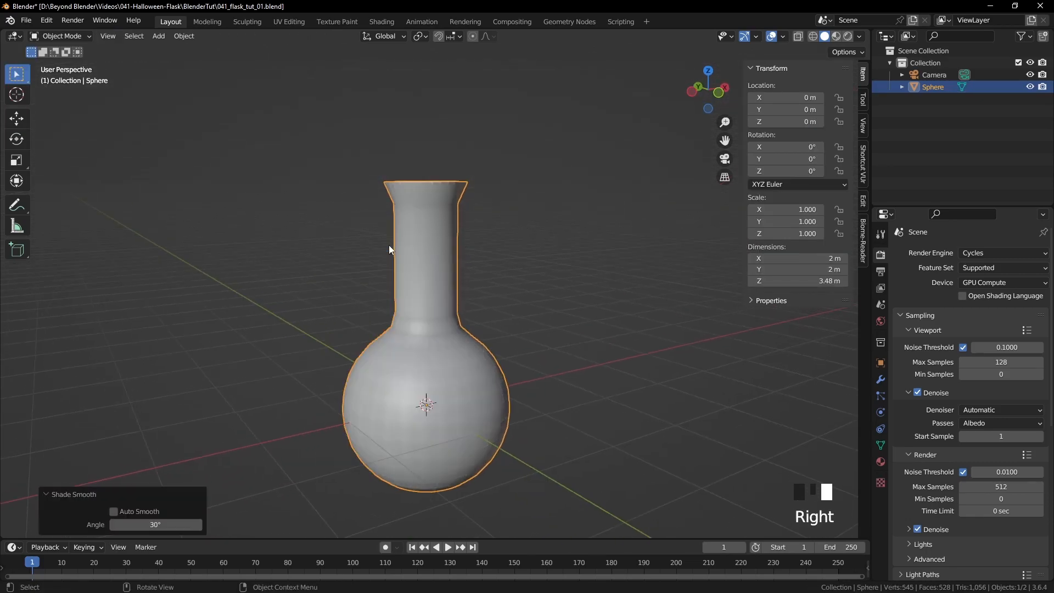
- Rename the Sphere object to Flask
left_click(583, 243)
left_click(925, 87)
double_click(922, 87)
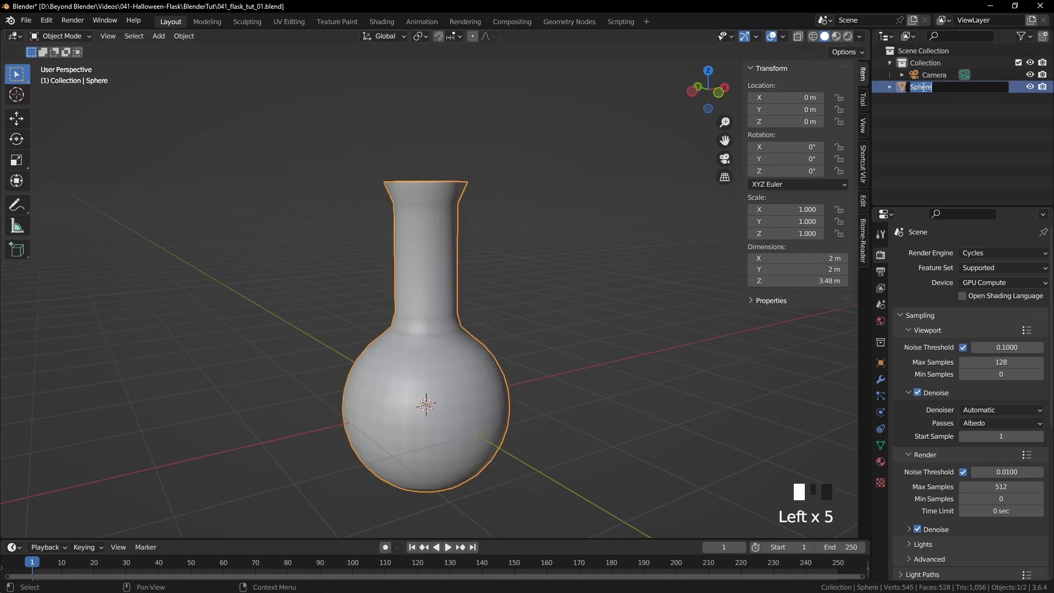
type("Flask")
key("Return")
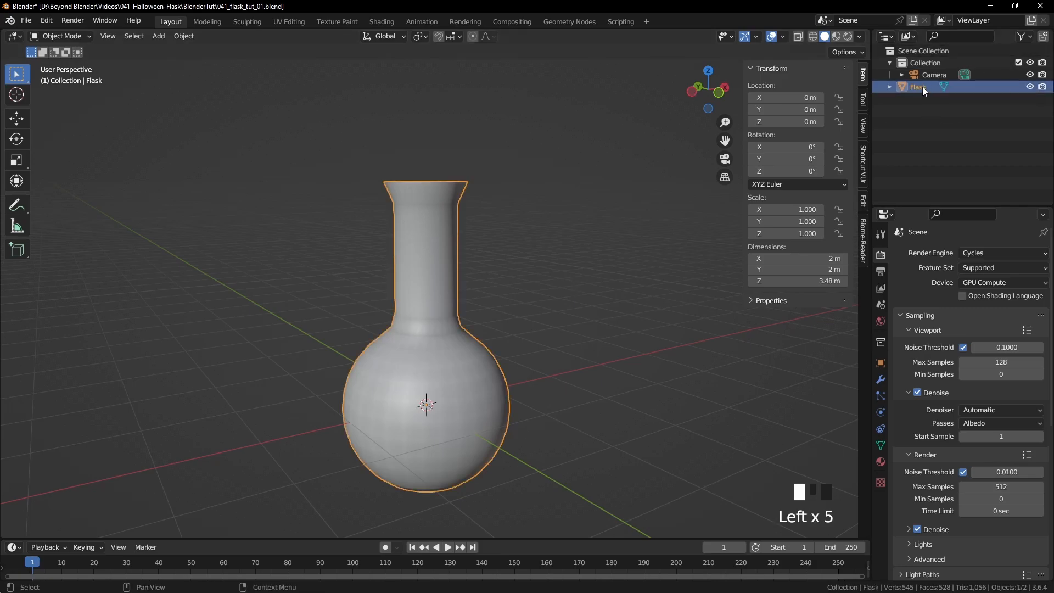
- Add a cube in front view and move it beside the flask, about 2.5 m along X and 1.23 m along Z
left_click(548, 262)
middle_click_drag(548, 262, 447, 254)
left_click(447, 254)
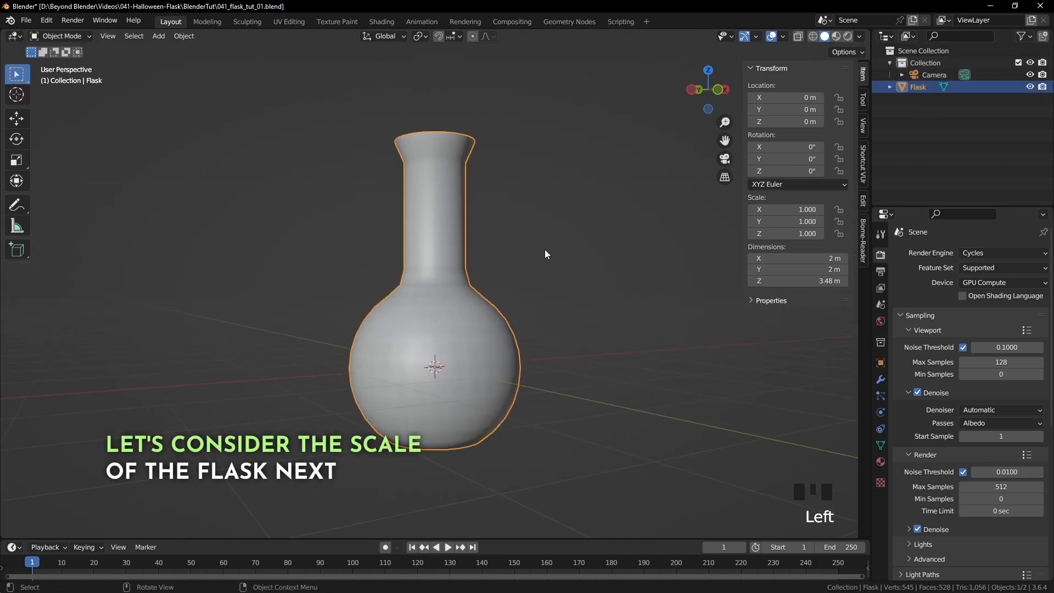
key("KP_1")
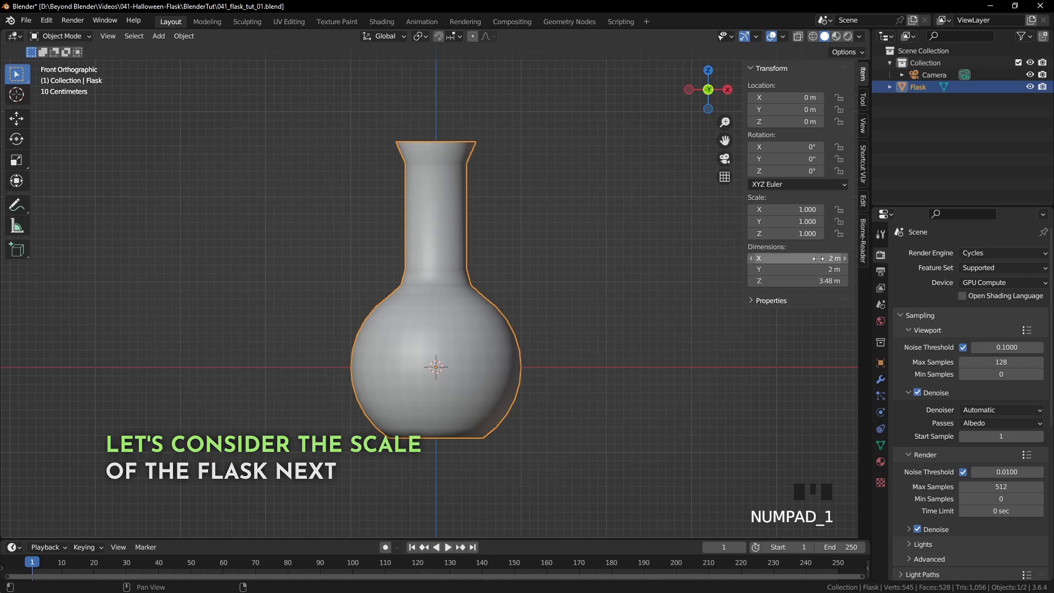
left_click(575, 242)
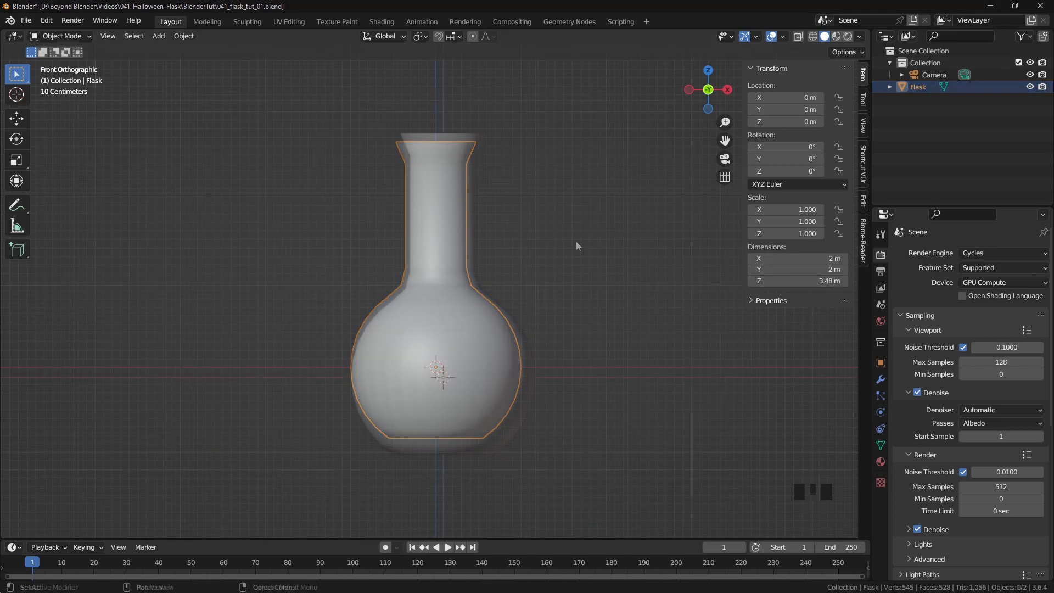
scroll(578, 247, "down", 2)
middle_click_drag(582, 254, 499, 262, "shift")
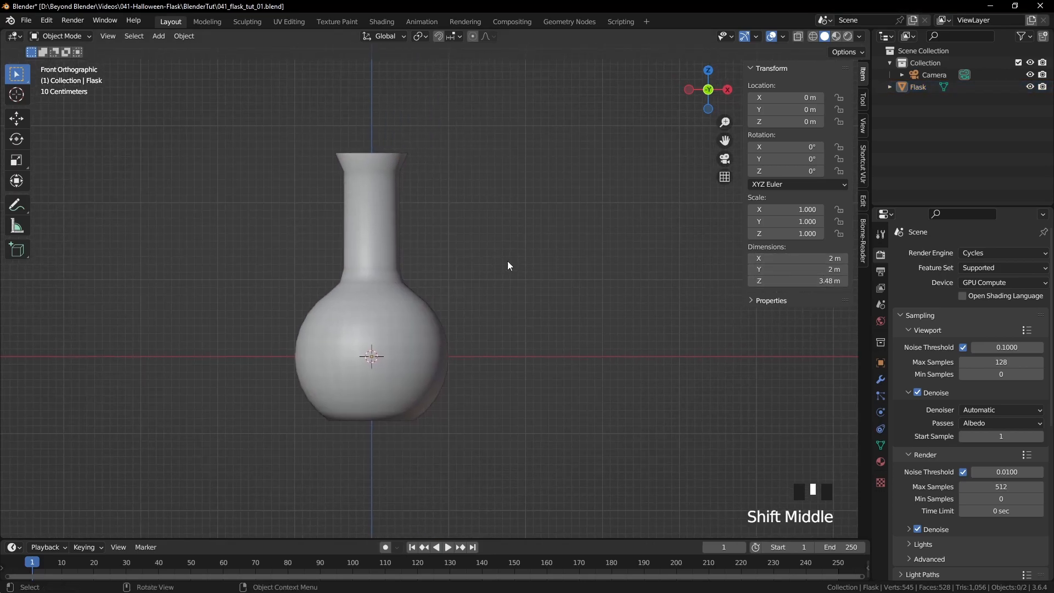
key("shift+a")
mouse_move(559, 271)
left_click(632, 280)
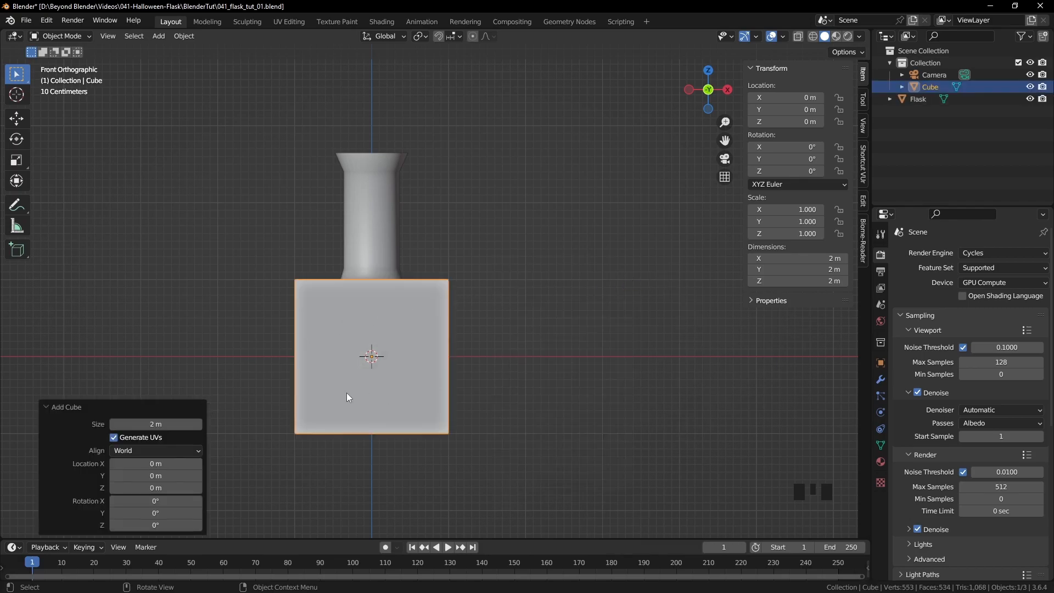
key("g")
left_click(555, 300)
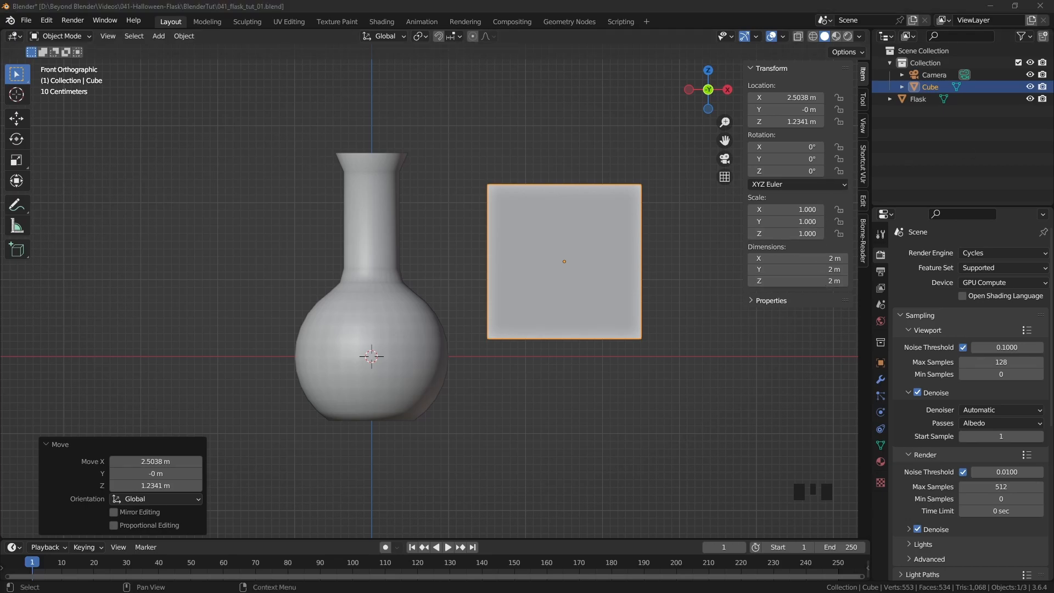
- Set the cube's dimensions to 0.106 m in X and Y and 0.172 m in Z as a real-world size reference
left_click(788, 5)
type("0.172 m")
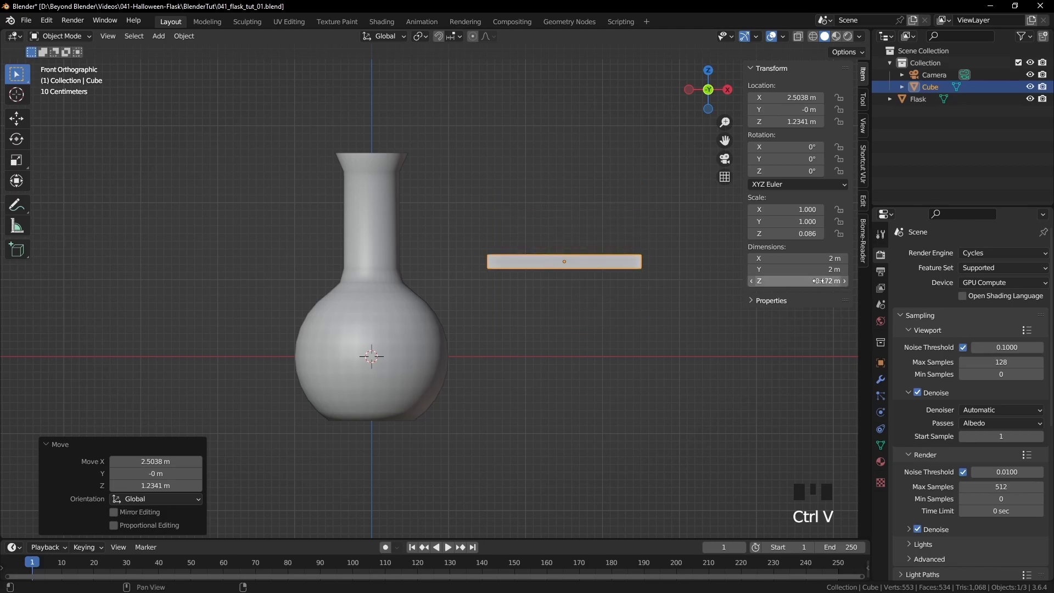
key("Return")
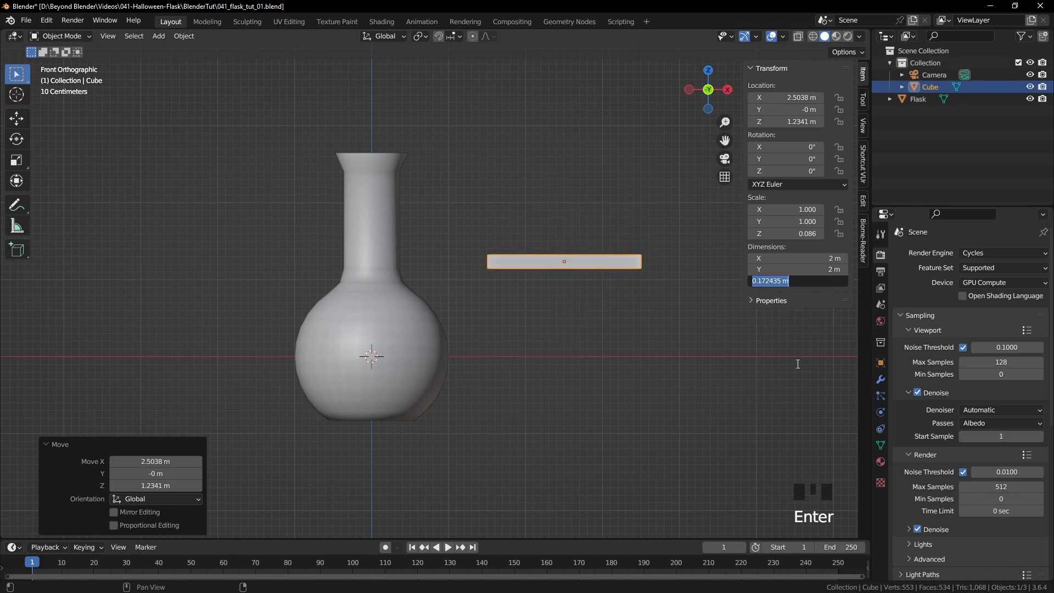
key("Return")
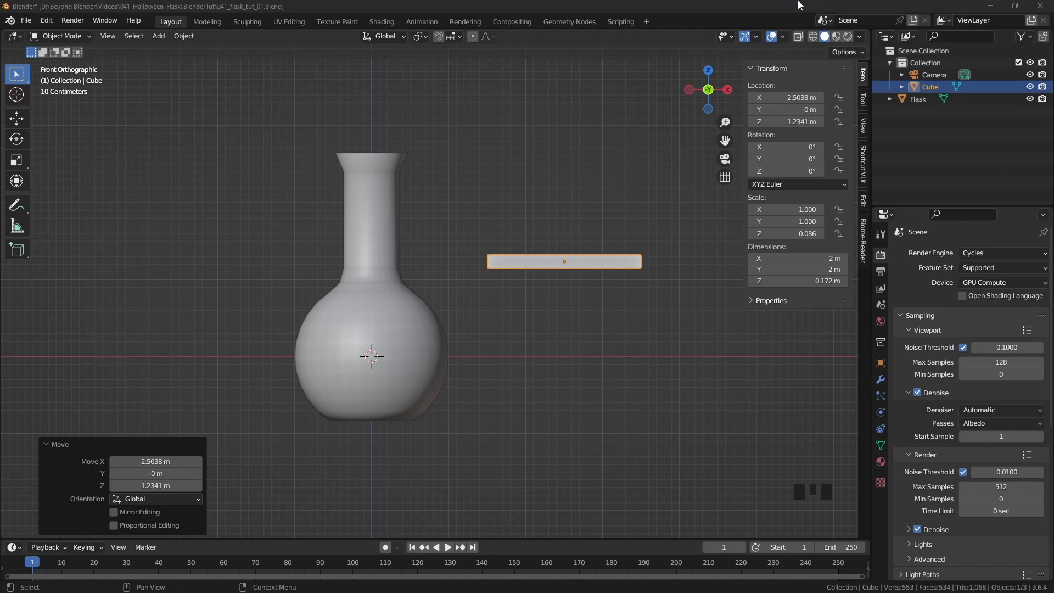
type("0.106 m")
type("0.106 m")
left_click(569, 269)
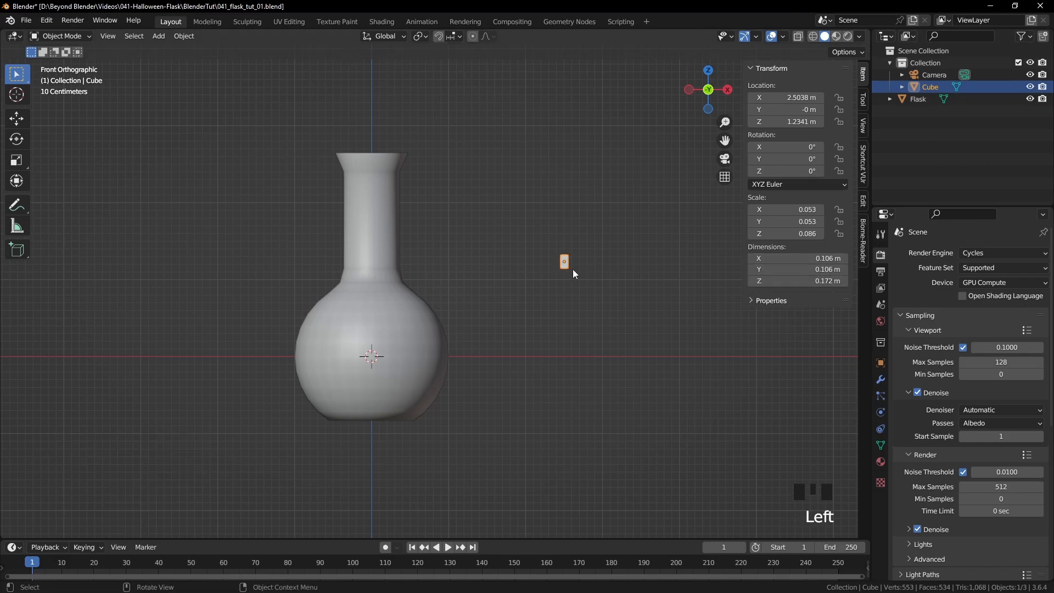
- Place the cube at the world origin by setting its X, Y and Z location to 0 m
scroll(568, 269, "up", 4)
middle_click_drag(604, 265, 377, 345, "shift")
scroll(437, 318, "up", 4)
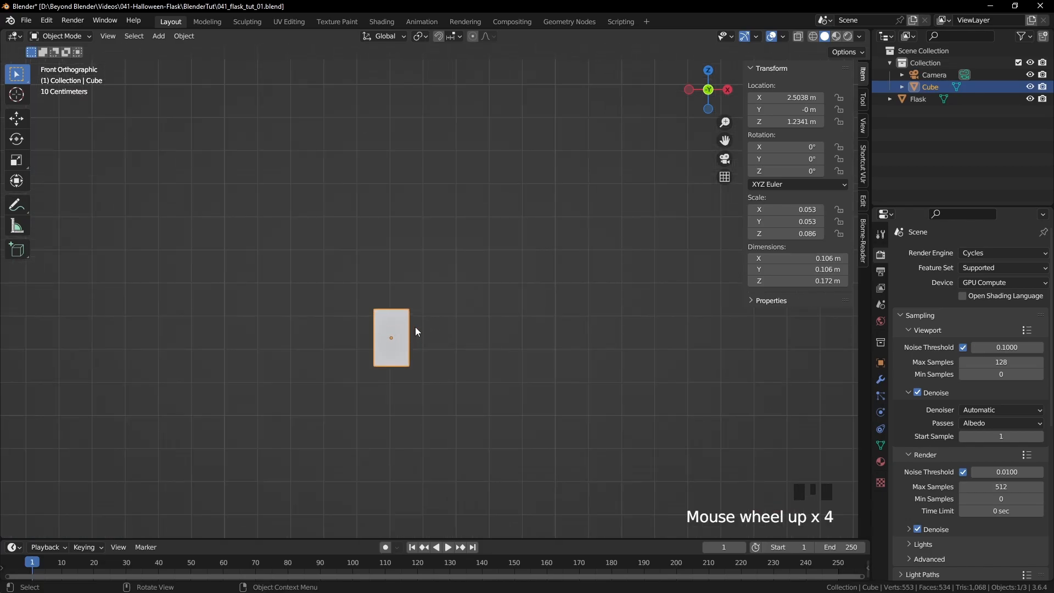
scroll(426, 343, "down", 7)
key("g")
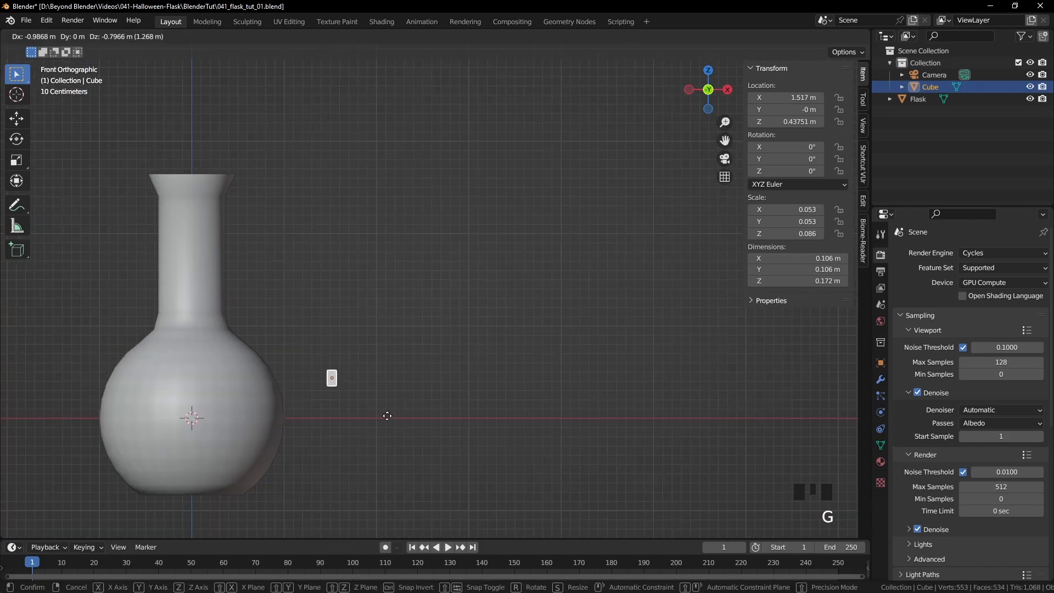
left_click(386, 420)
left_click_drag(791, 98, 791, 122)
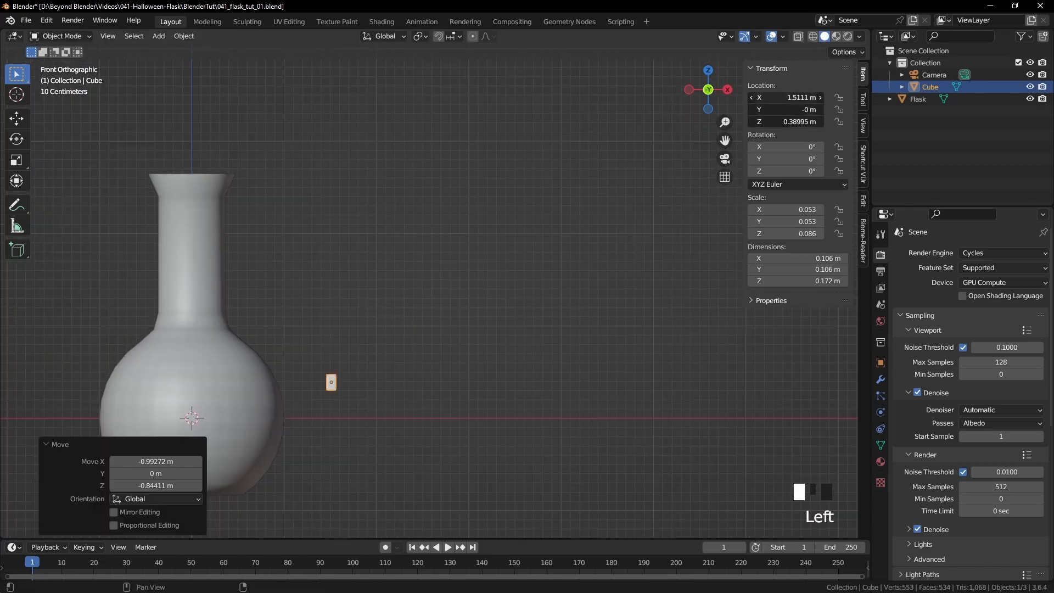
type("0")
key("Return")
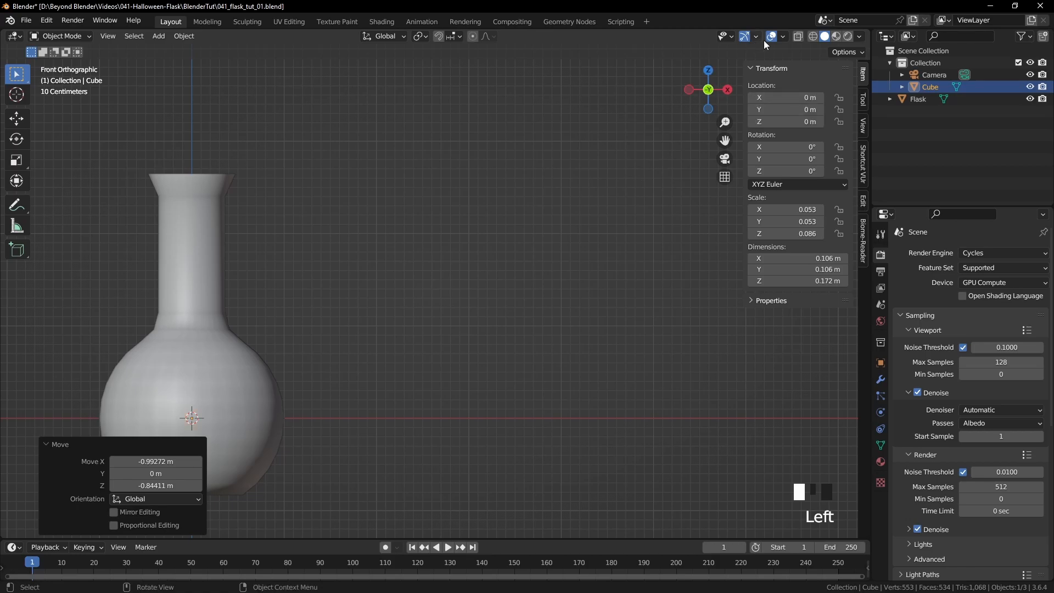
- Display the viewport in wireframe so the small cube inside the flask can be seen
middle_click_drag(339, 373, 520, 272, "shift")
left_click(502, 273)
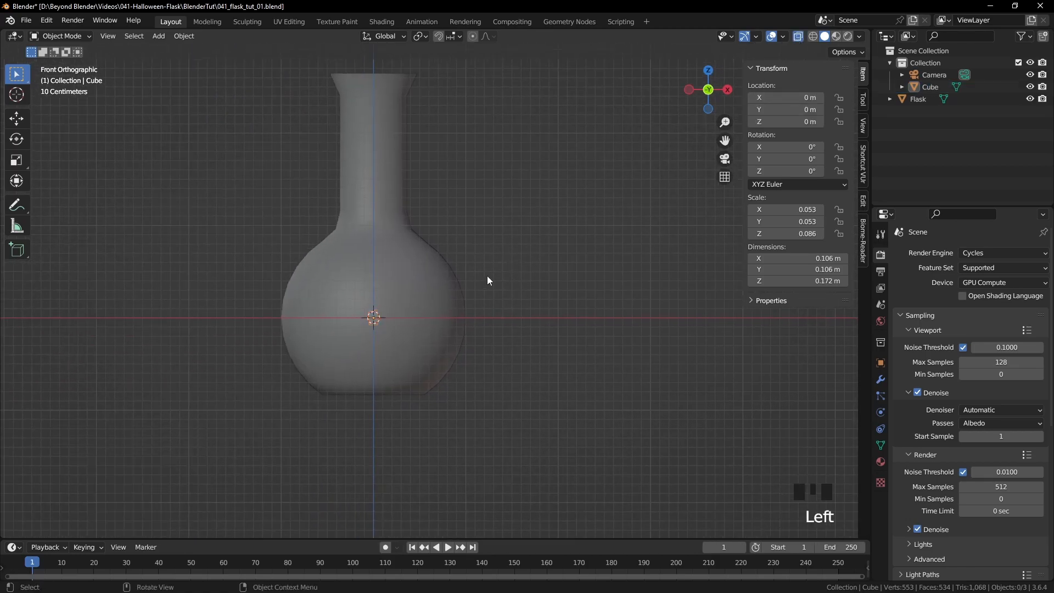
left_click(798, 36)
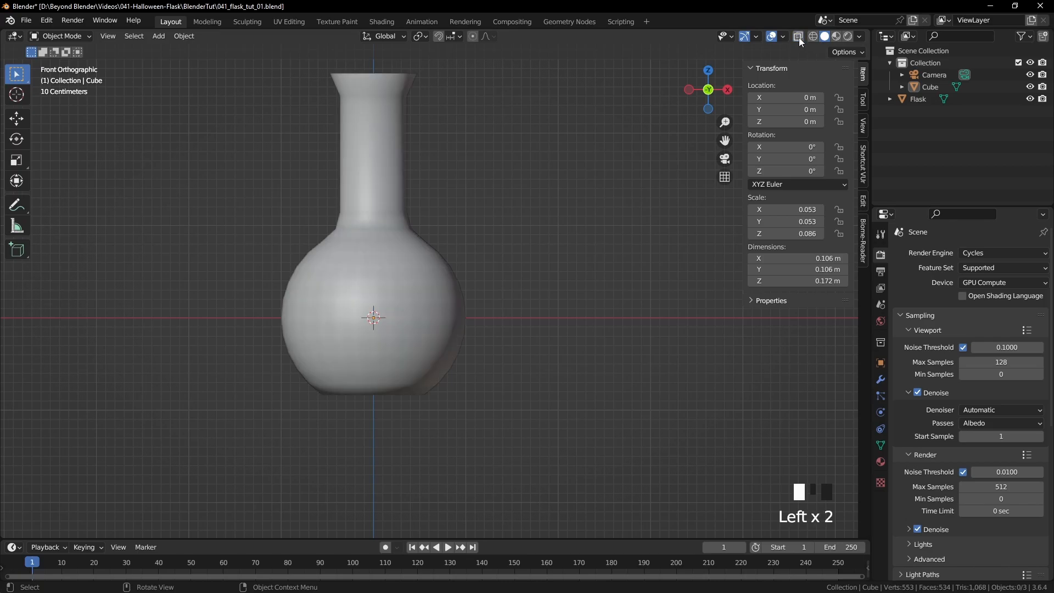
left_click(815, 36)
middle_click_drag(558, 223, 530, 276, "shift")
- Scale the flask down uniformly to about 0.105 m wide, roughly matching the reference cube's width
left_click(443, 269)
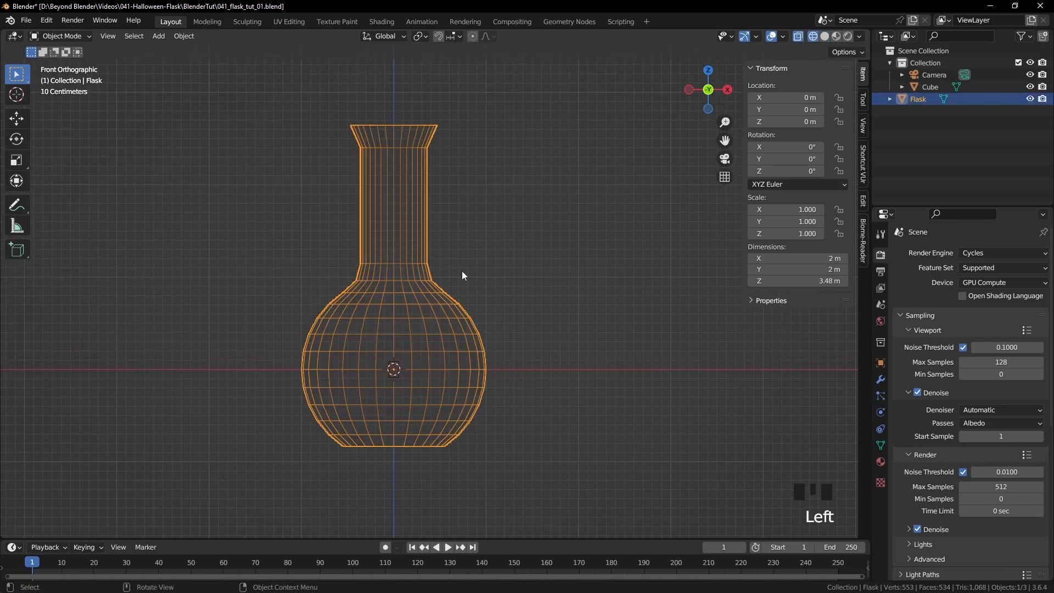
key("s")
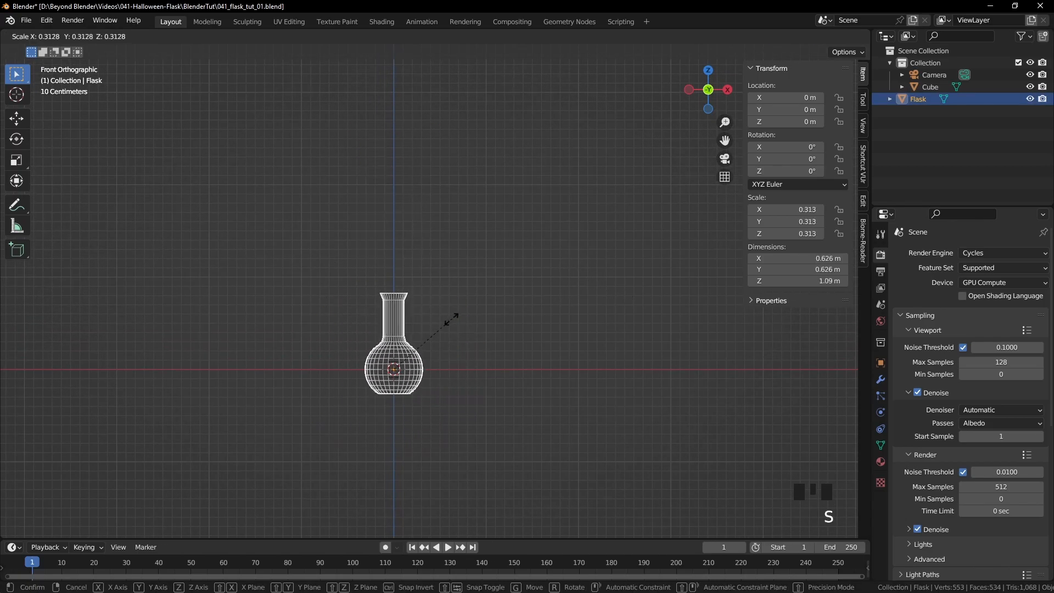
left_click(399, 342)
scroll(398, 340, "up", 5)
middle_click_drag(394, 385, 407, 335, "shift")
scroll(407, 335, "up", 6)
middle_click_drag(423, 371, 511, 296, "shift")
key("s")
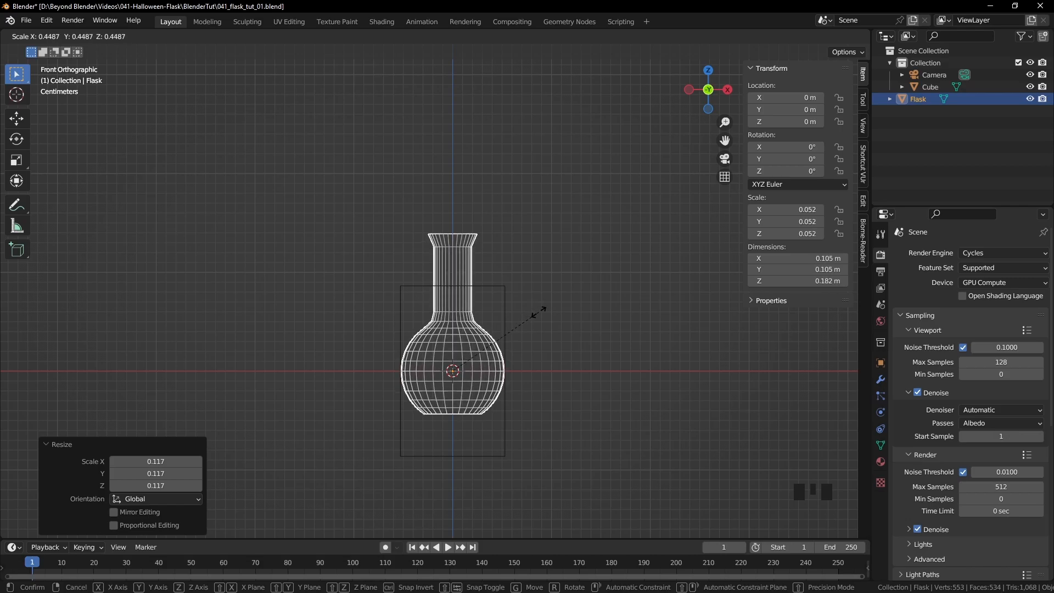
left_click(540, 312)
- Fine-tune the flask's uniform scale by about 1.012 so its bulb fits the reference cube's 0.106 m width
scroll(543, 362, "up", 4)
middle_click_drag(544, 362, 509, 231, "shift")
scroll(510, 232, "up", 4)
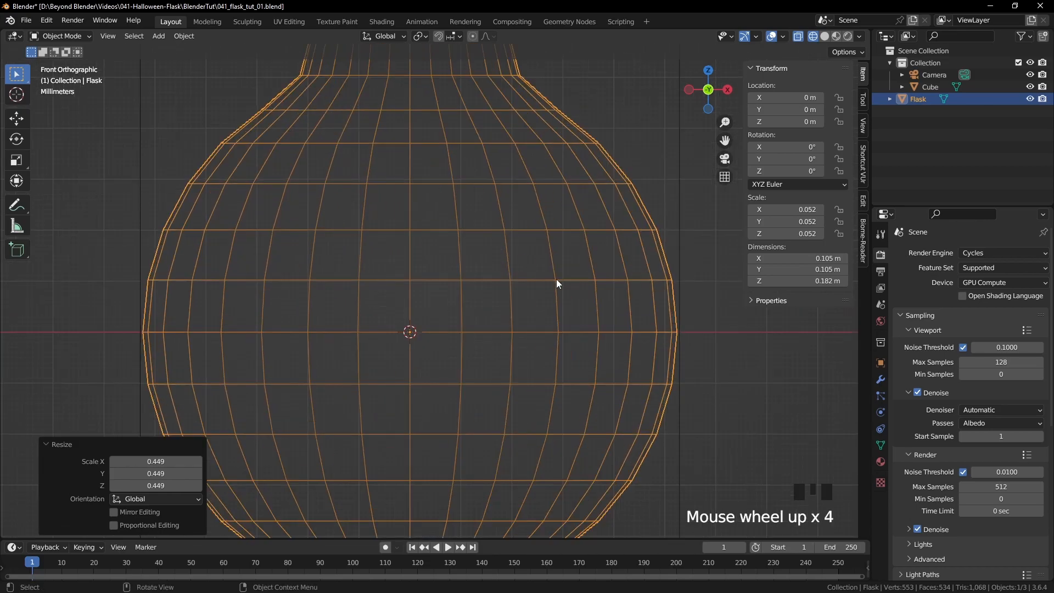
key("s")
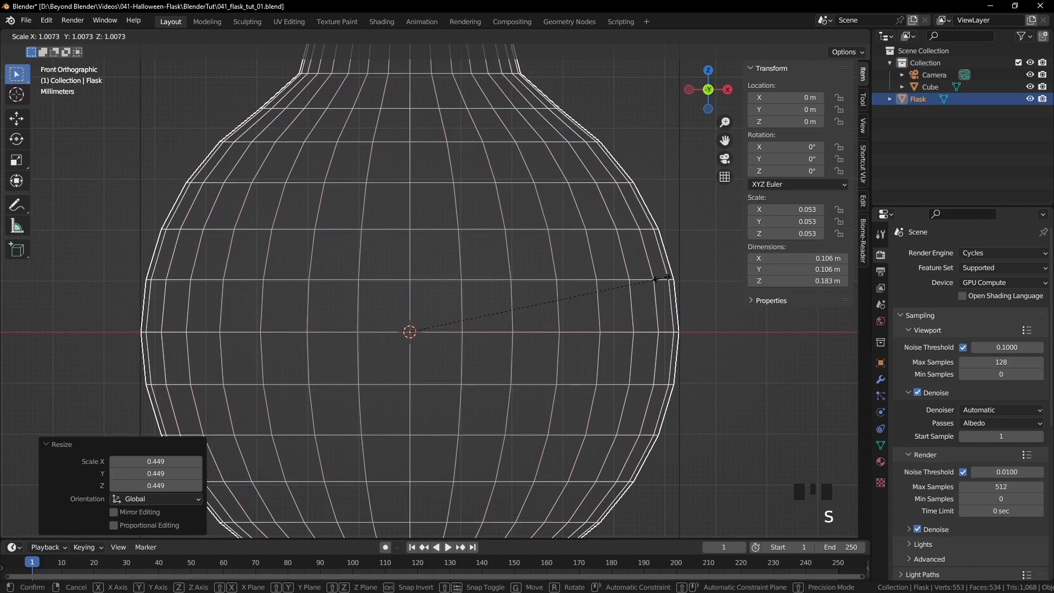
left_click(674, 275)
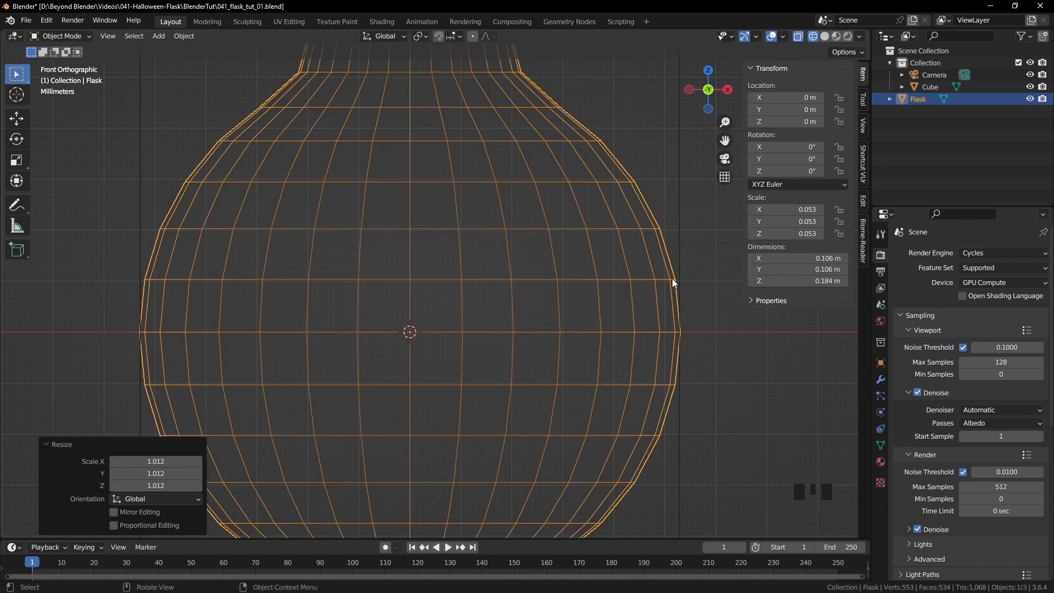
- Delete the reference cube
scroll(636, 297, "down", 7)
left_click(503, 209)
key("Return")
key("Delete")
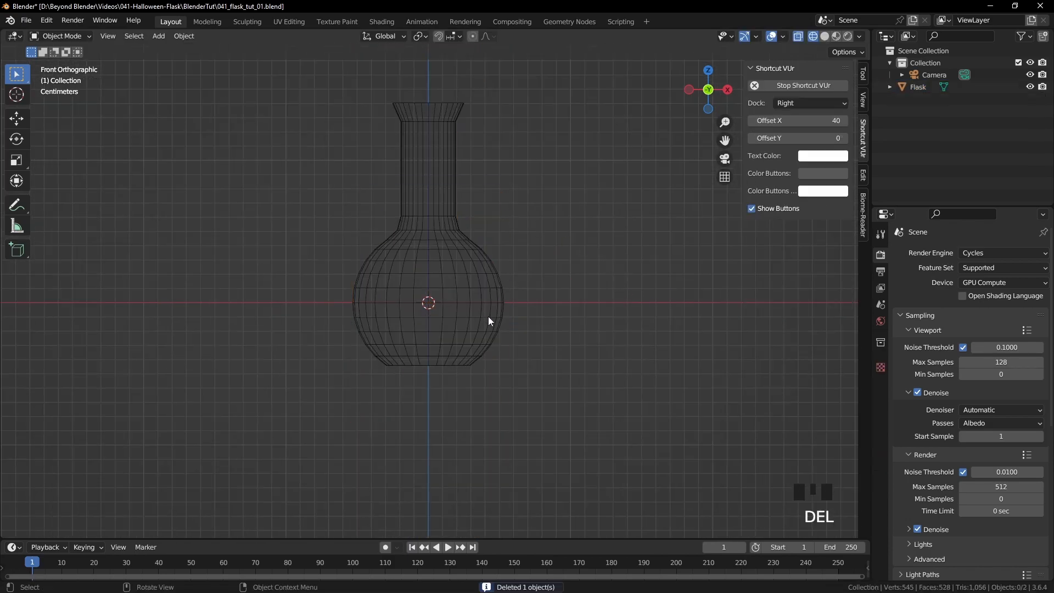
- Join the 3D viewport with the timeline area so the viewport takes over its space
right_click(538, 537)
left_click(507, 570)
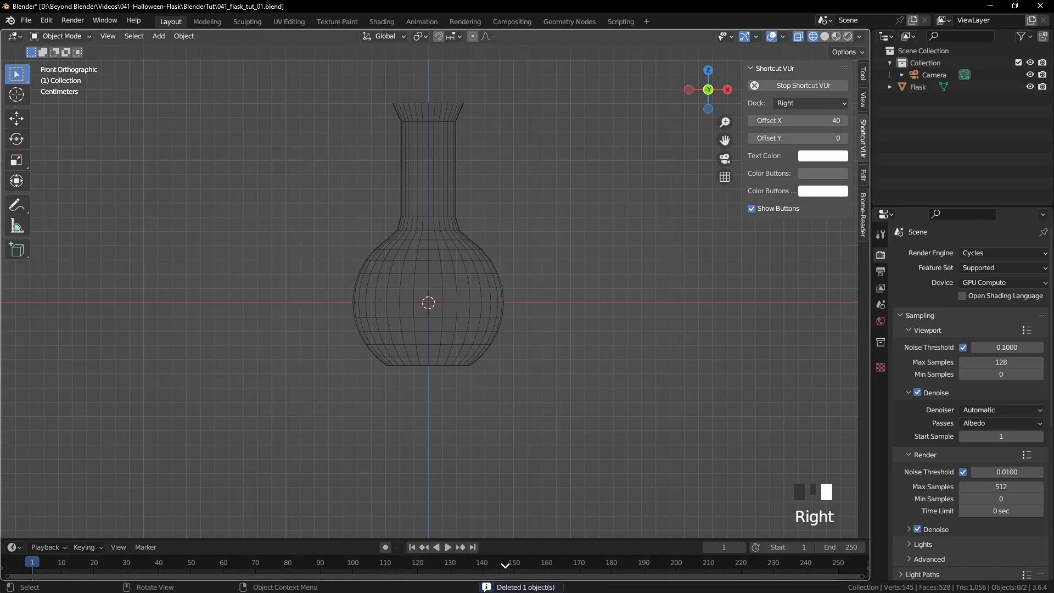
left_click(505, 569)
- Select the flask and apply its scale
middle_click_drag(547, 353, 473, 339)
left_click(473, 338)
middle_click_drag(605, 288, 699, 263)
key("ctrl+a")
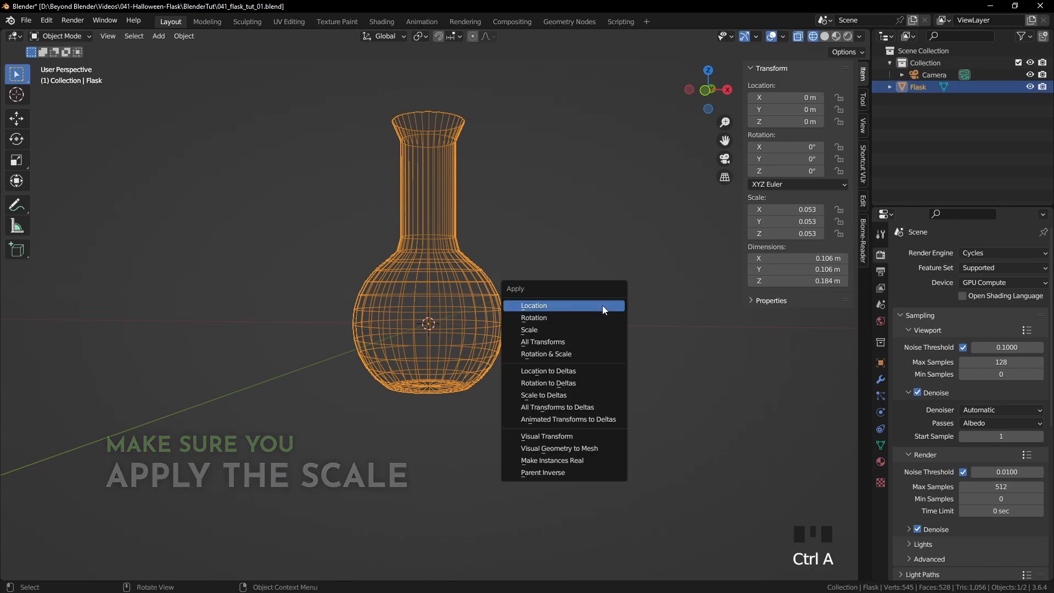
left_click(545, 331)
- Raise the flask about 0.044 m along Z so its base rests on the ground plane, and return to solid shading
middle_click_drag(542, 263, 538, 294, "shift")
key("KP_1")
left_click(17, 118)
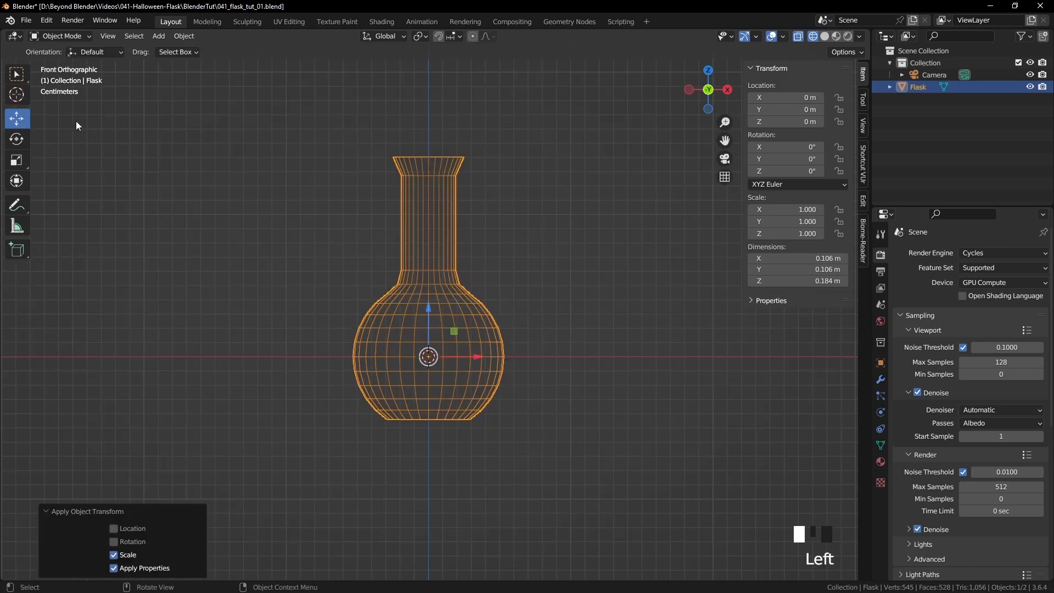
left_click_drag(429, 309, 429, 239)
left_click(581, 288)
middle_click_drag(581, 288, 582, 340, "shift")
key("z")
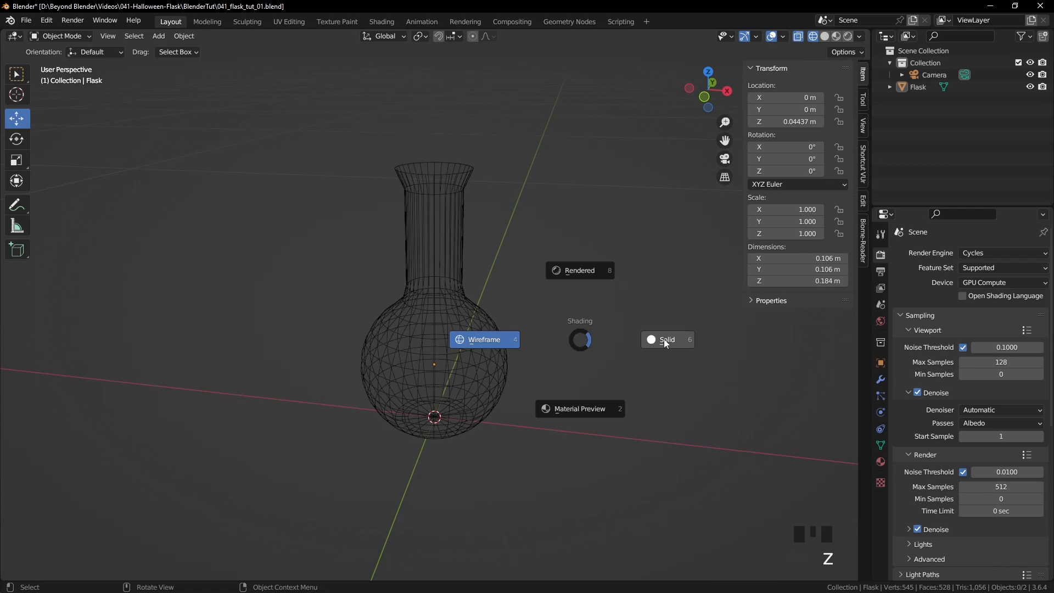
- Add a Solidify modifier to the flask
left_click(418, 311)
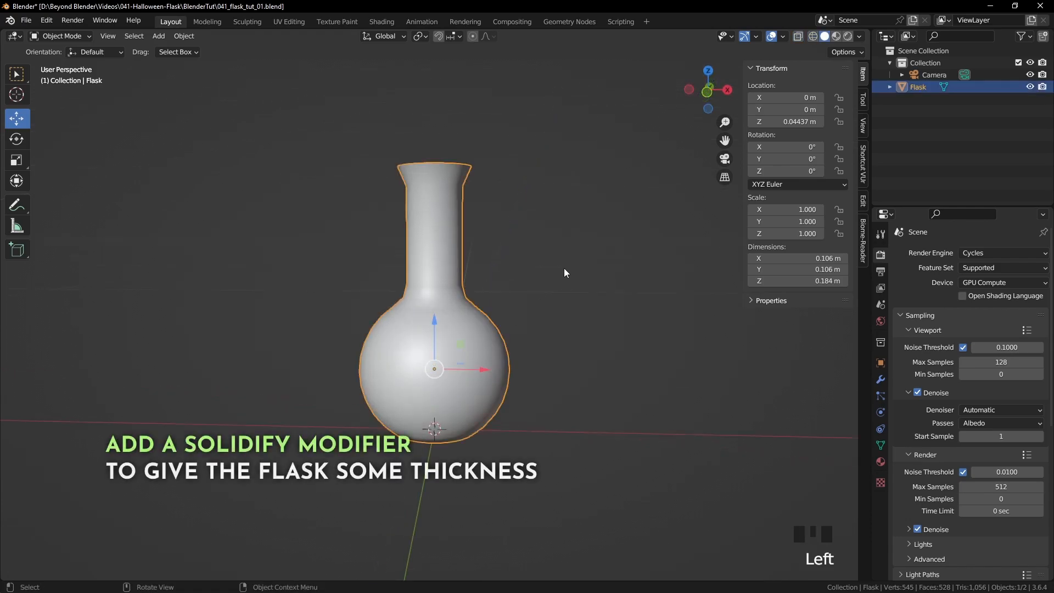
left_click(881, 380)
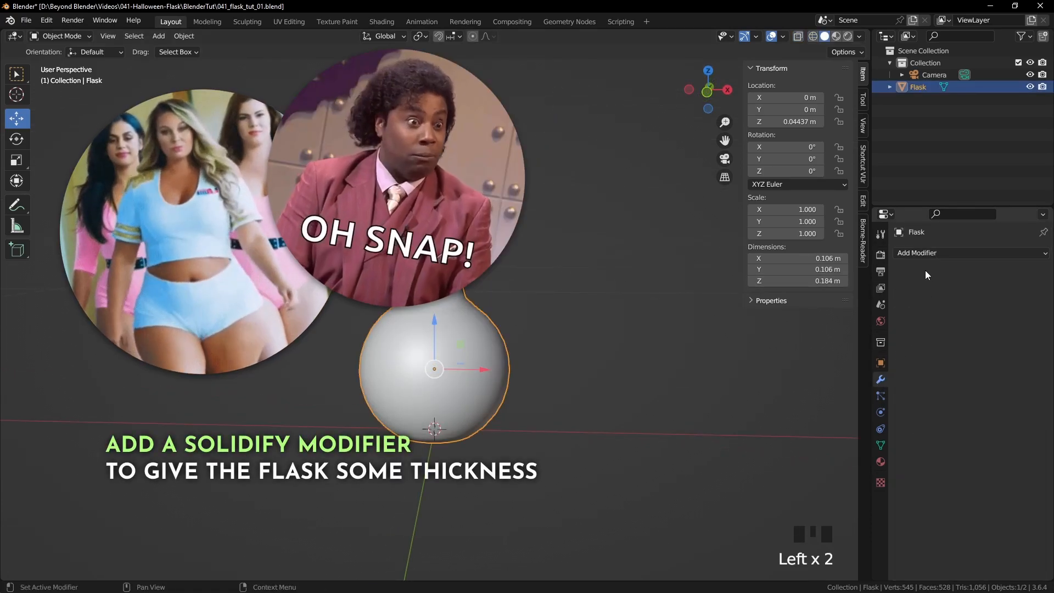
left_click(928, 253)
left_click(807, 456)
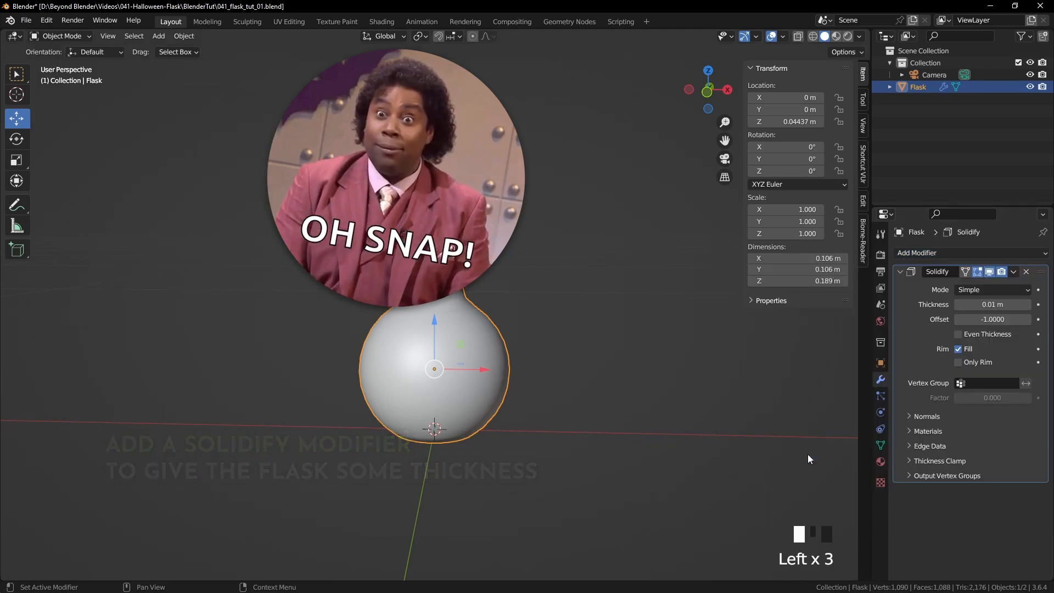
- Set the Solidify modifier's thickness to 0.002 m
middle_click_drag(605, 292, 549, 287)
scroll(527, 269, "up", 4)
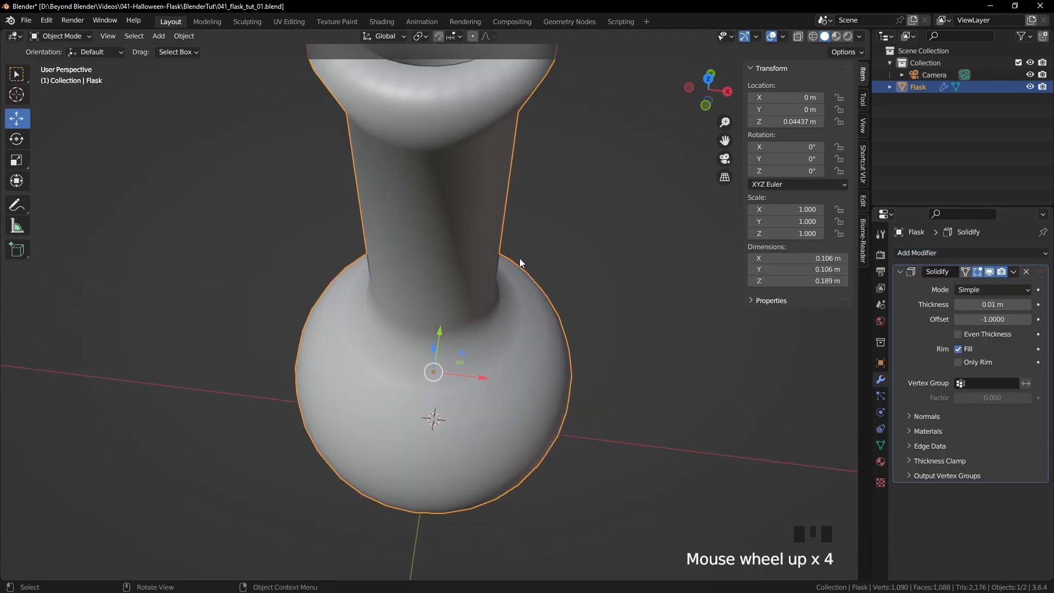
middle_click_drag(552, 218, 563, 284, "shift")
scroll(559, 299, "down", 1)
left_click(969, 305)
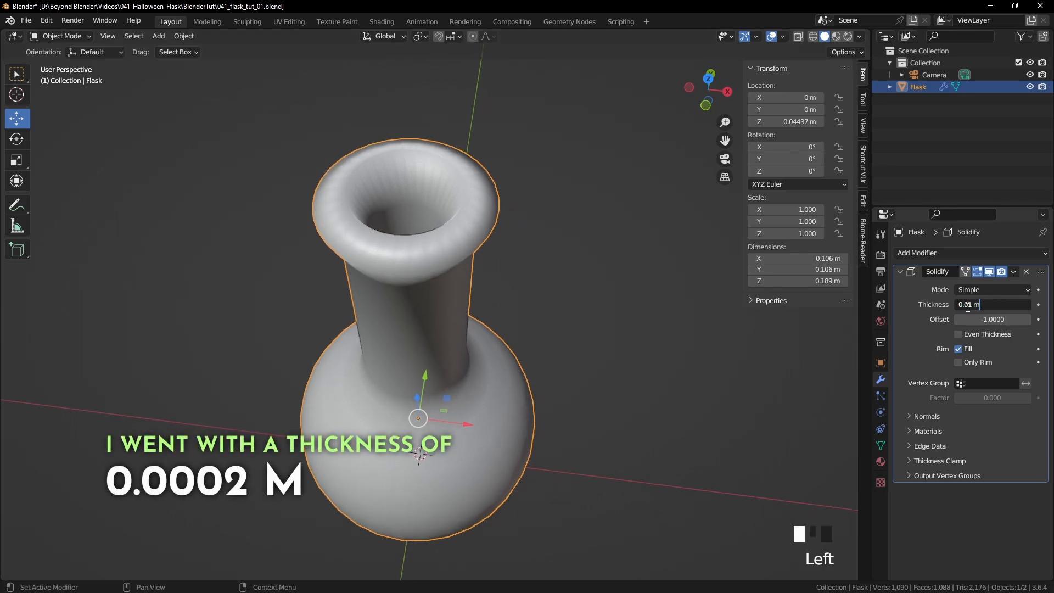
type("02")
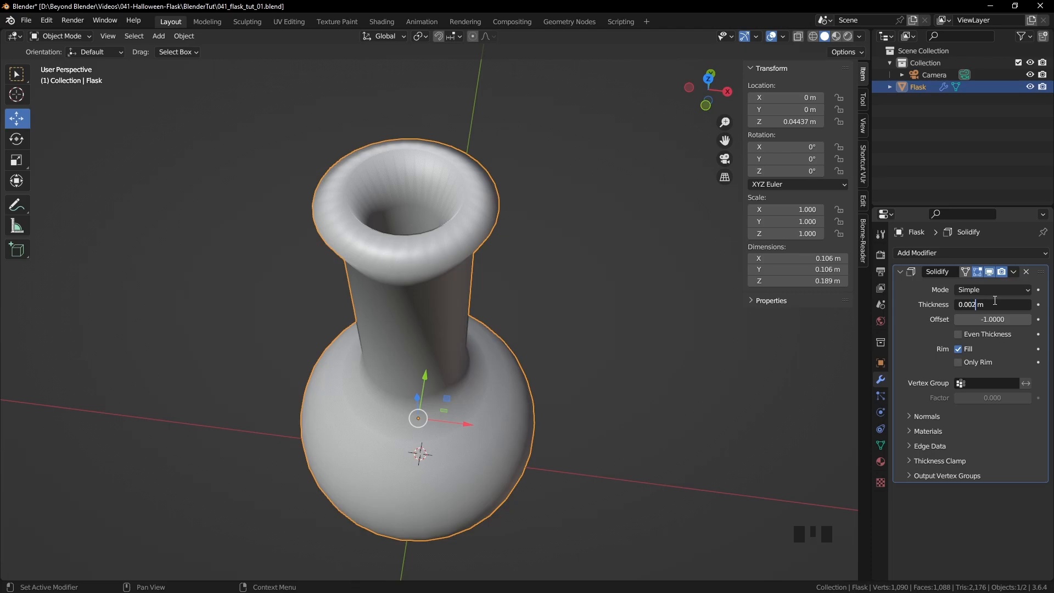
key("Return")
- Enter Edit Mode on the flask and extrude the rim's top edge loop about 0.0022 m up along Z
middle_click_drag(575, 288, 579, 263)
left_click(579, 263)
key("KP_1")
key("Tab")
scroll(480, 231, "up", 4)
middle_click_drag(480, 230, 576, 297, "shift")
scroll(548, 396, "up", 4)
key("e")
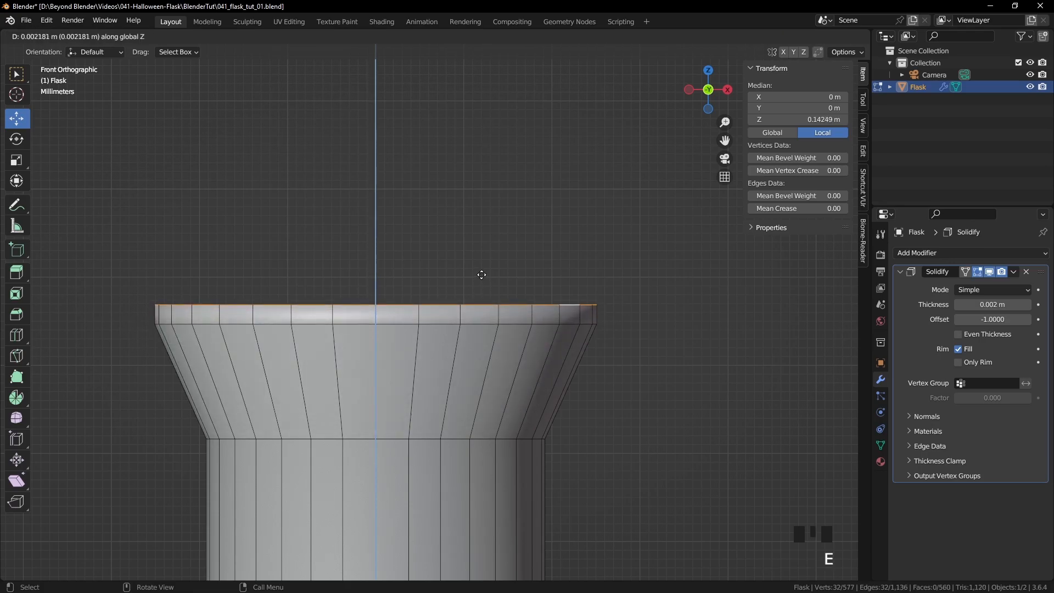
left_click(481, 274)
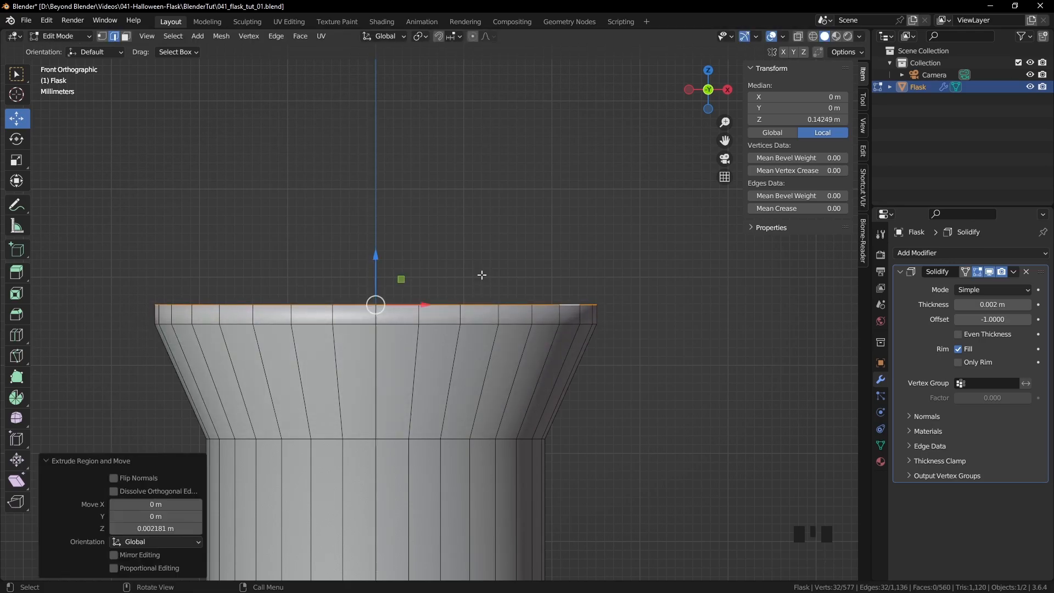
- Return to Object Mode and enable Even Thickness and High Quality normals on the flask's Solidify modifier
key("Tab")
scroll(618, 324, "down", 4)
left_click(626, 336)
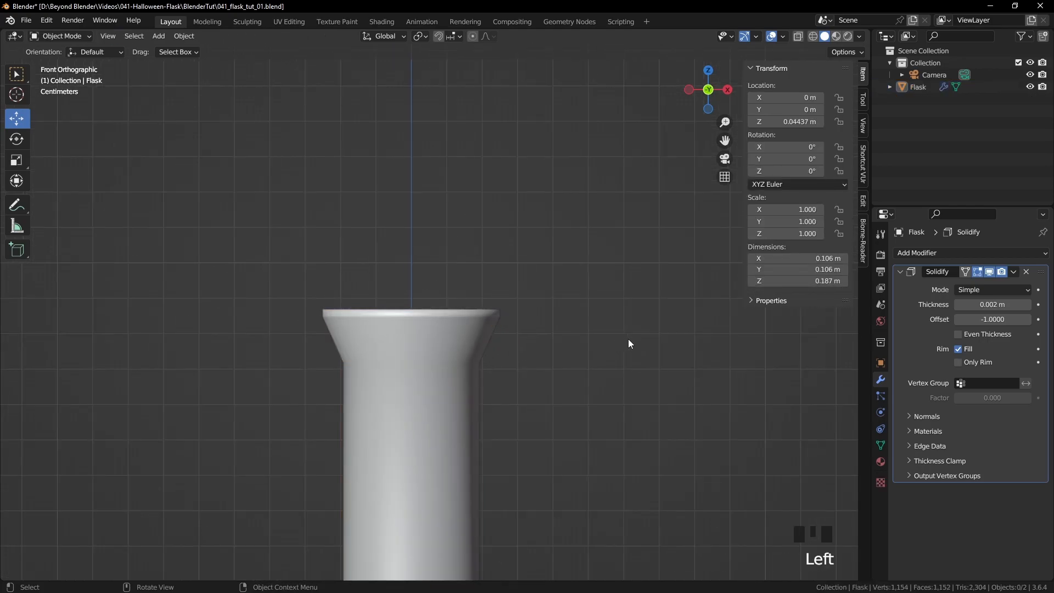
middle_click_drag(628, 338, 560, 402)
scroll(555, 403, "down", 2)
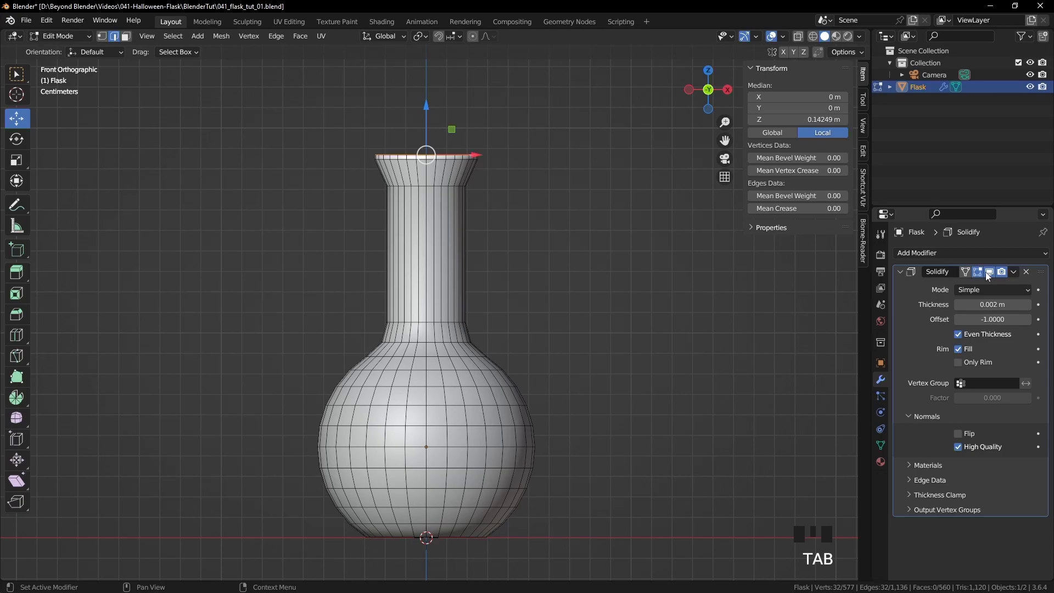
- Hide the Solidify modifier in the viewport and narrow the flask's neck and rim by scaling them in X and Y only
left_click(989, 272)
middle_click_drag(541, 236, 538, 268)
key("ctrl+KP_Add")
key("ctrl+KP_Add")
key("ctrl+KP_Add")
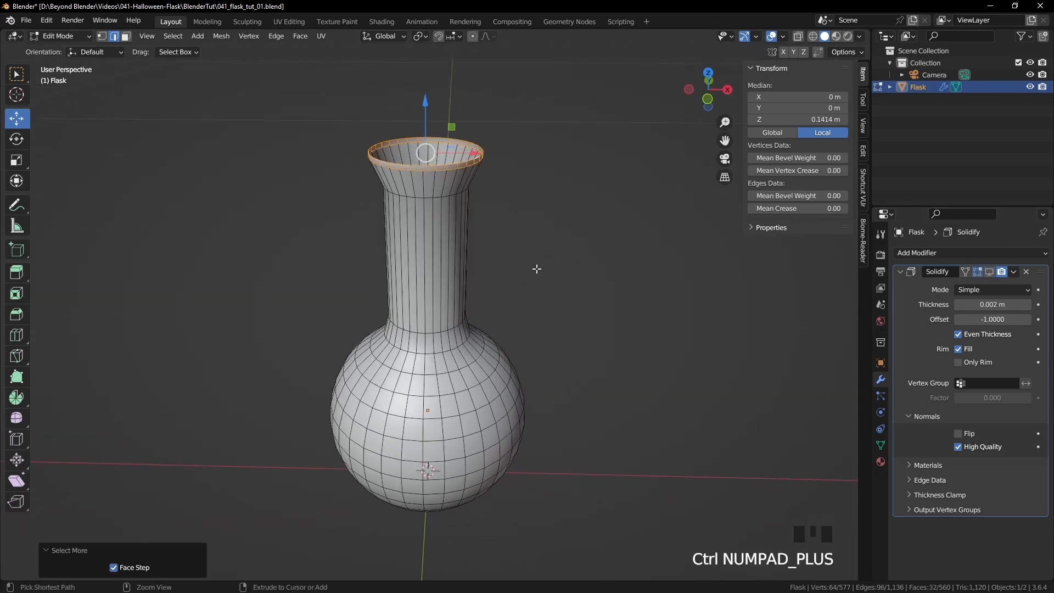
key("ctrl+KP_Add")
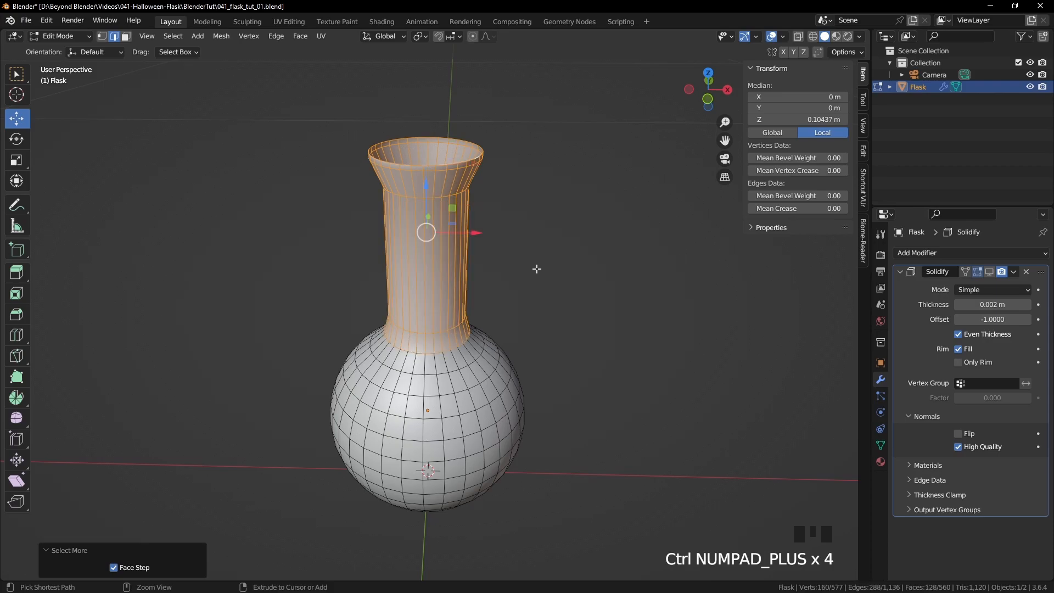
middle_click_drag(586, 288, 586, 285)
key("KP_1")
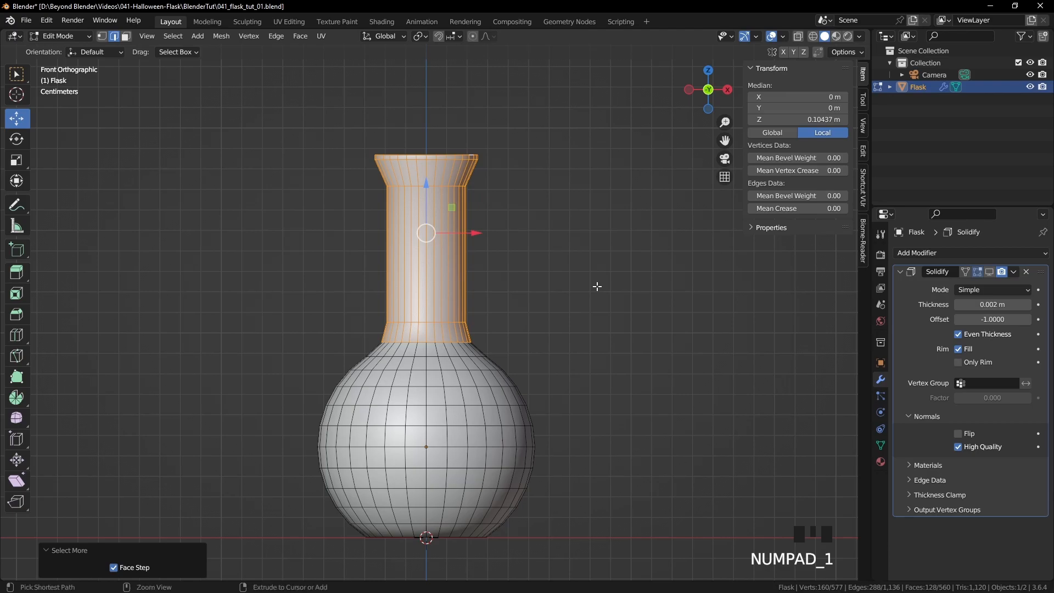
key("ctrl+KP_Subtract")
key("s")
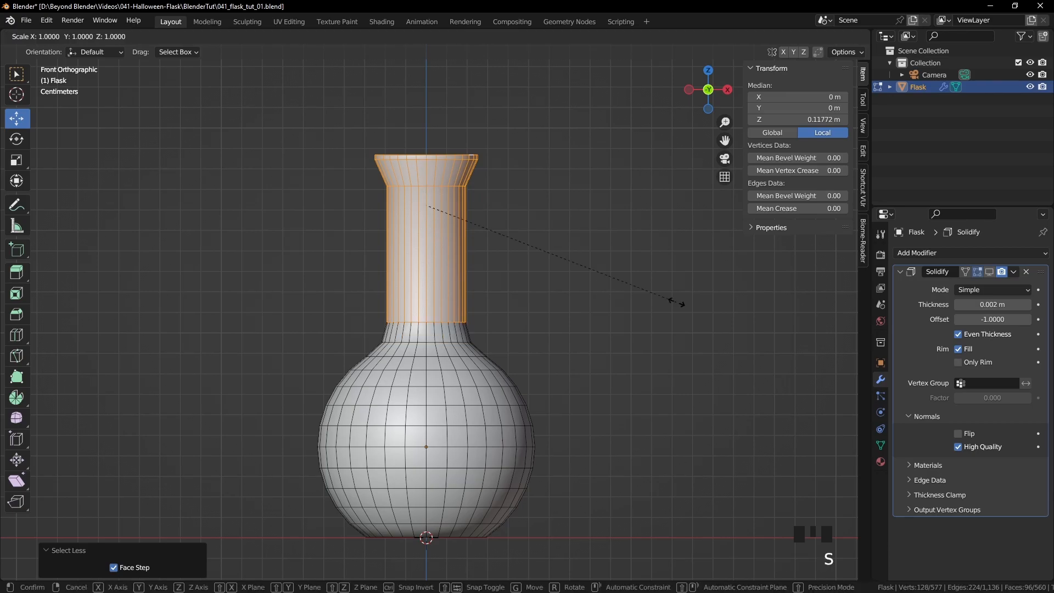
key("shift+z")
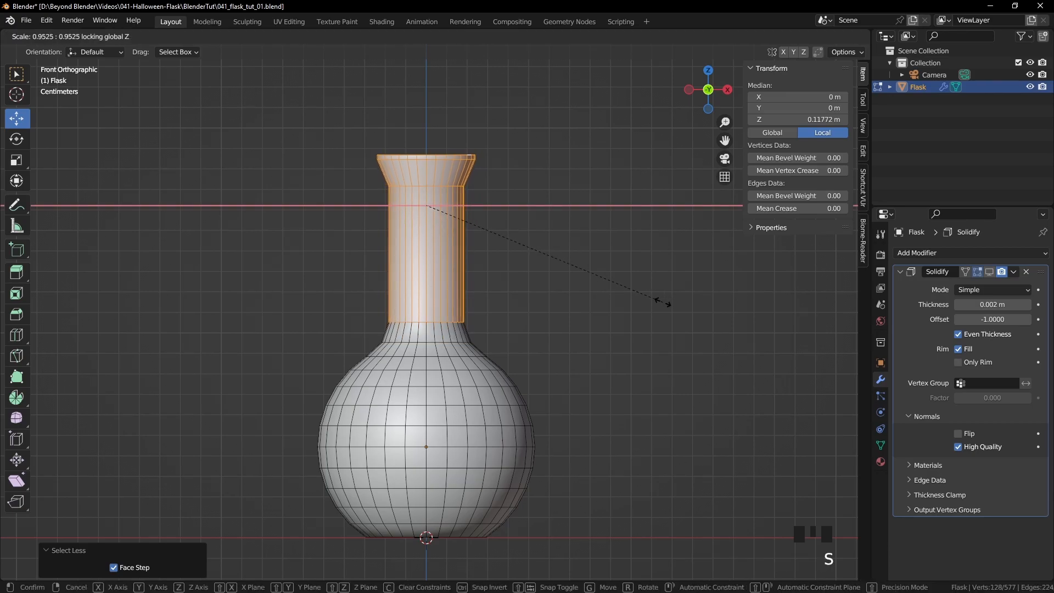
left_click(621, 301)
key("Tab")
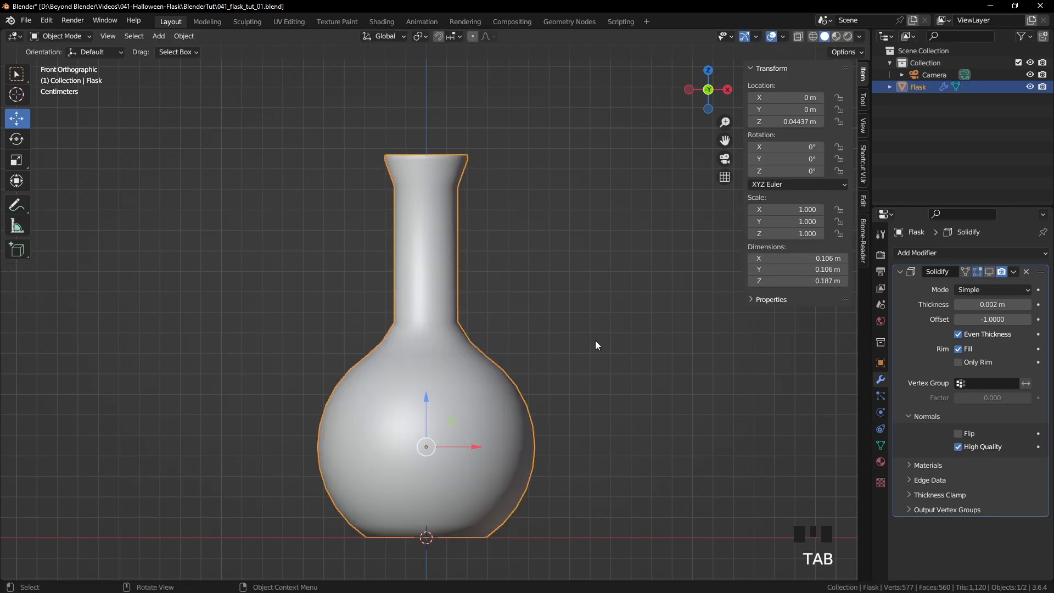
- Deselect the flask and turn the Solidify modifier's viewport display back on
left_click(595, 340)
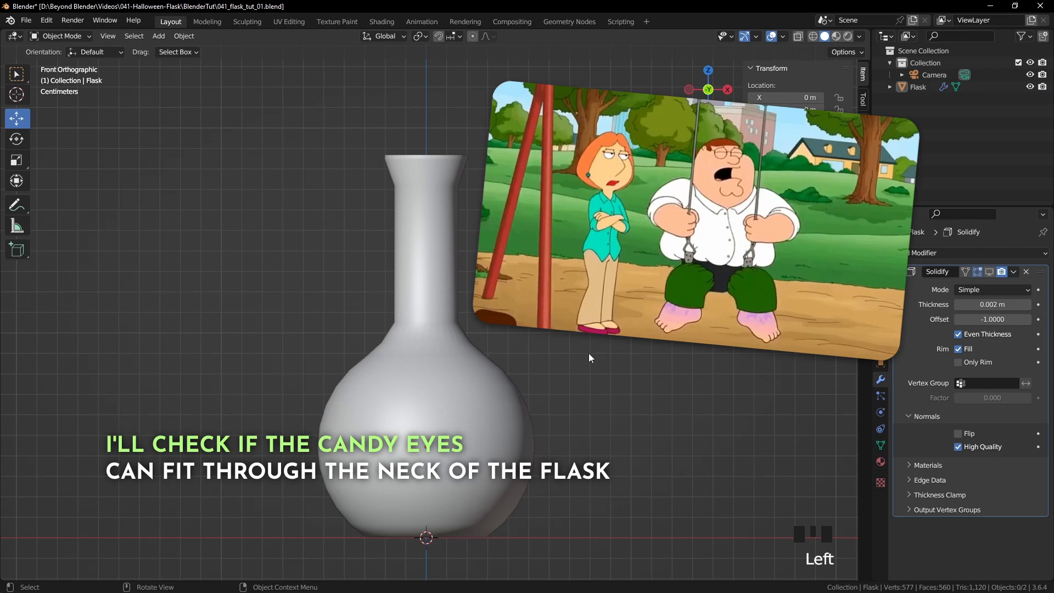
middle_click_drag(588, 353, 573, 340, "shift")
left_click(989, 273)
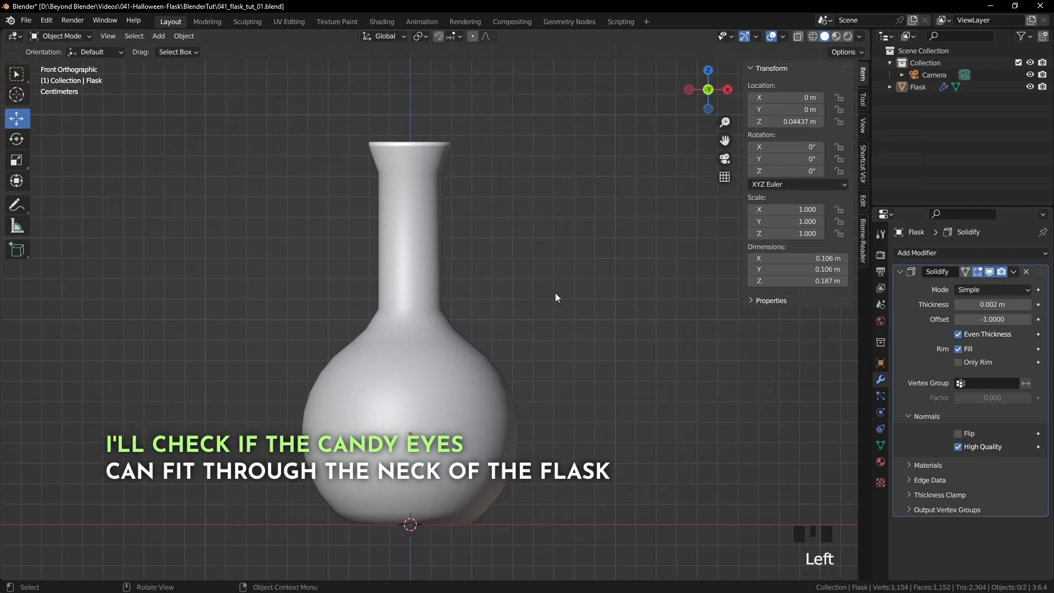
left_click(575, 318)
- Add a UV sphere as a candy-eye stand-in and set its X, Y and Z dimensions to 24.2 mm
key("shift+a")
mouse_move(575, 318)
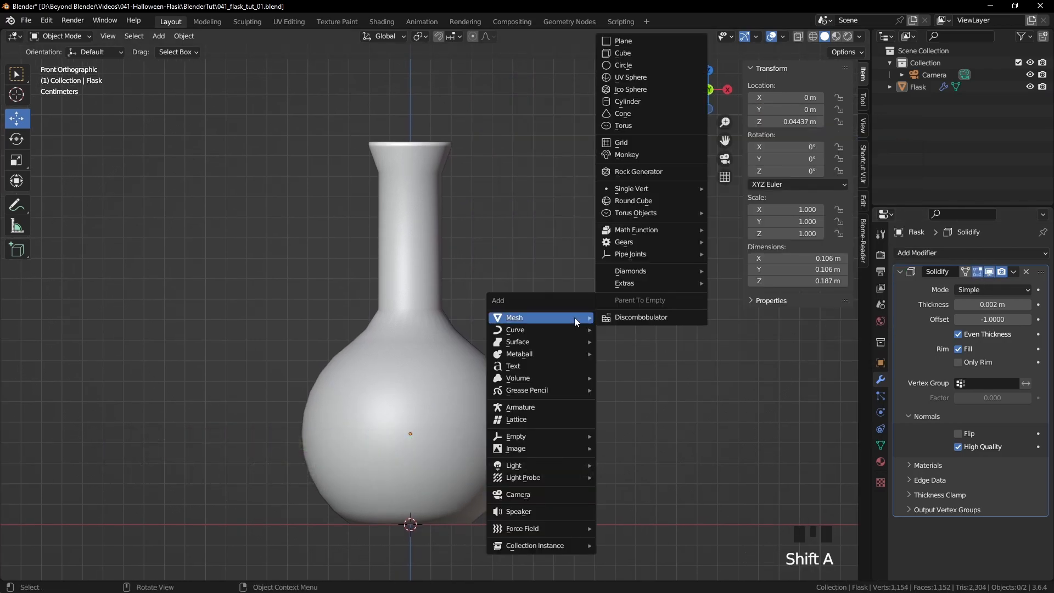
left_click(625, 80)
scroll(525, 346, "down", 11)
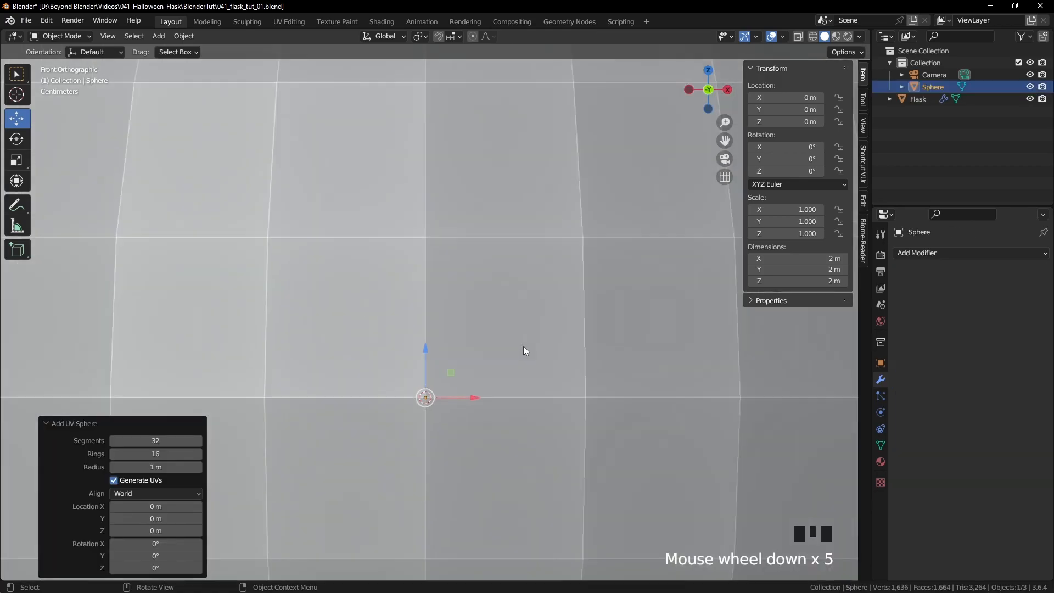
scroll(529, 347, "up", 2)
scroll(529, 347, "up", 2)
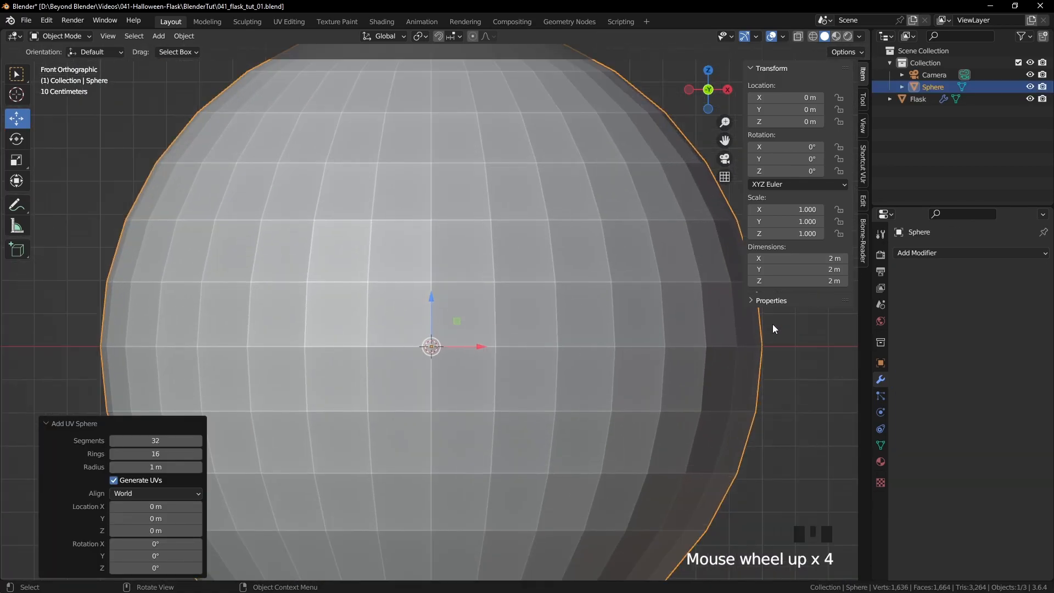
left_click(799, 258)
type("2")
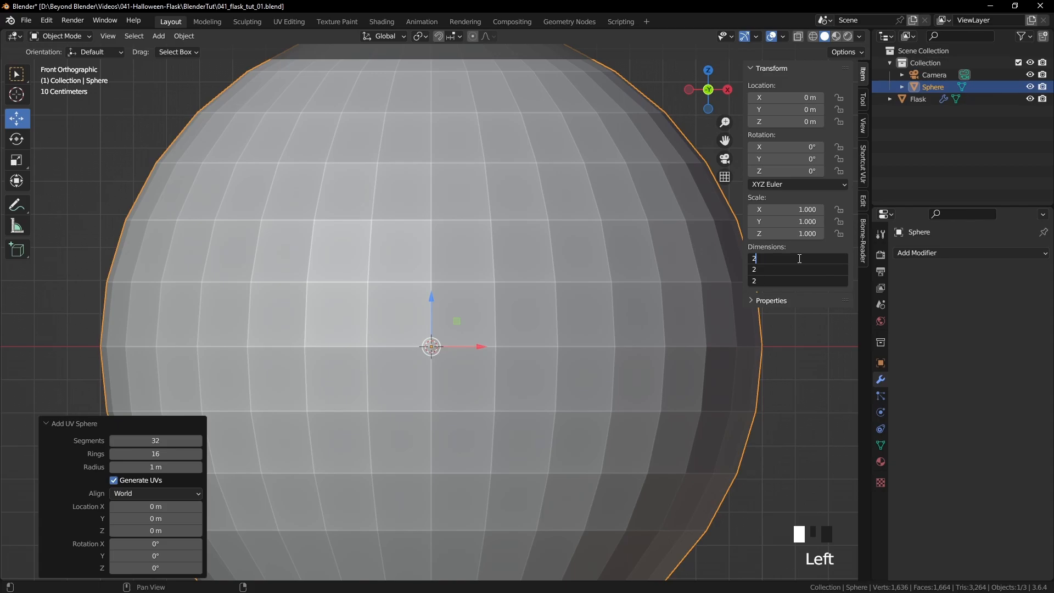
type("4.2mm")
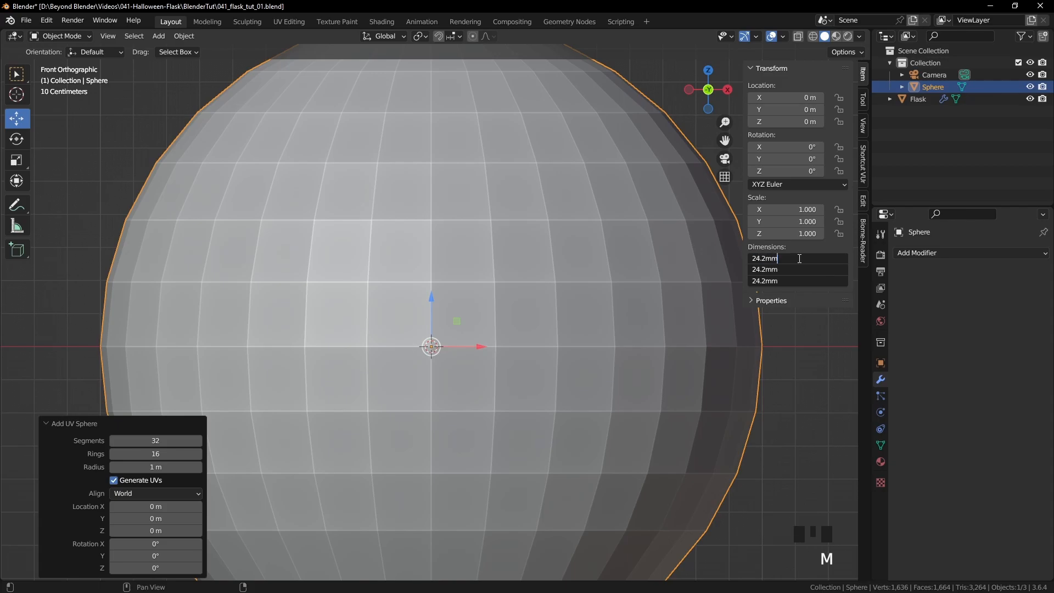
key("Return")
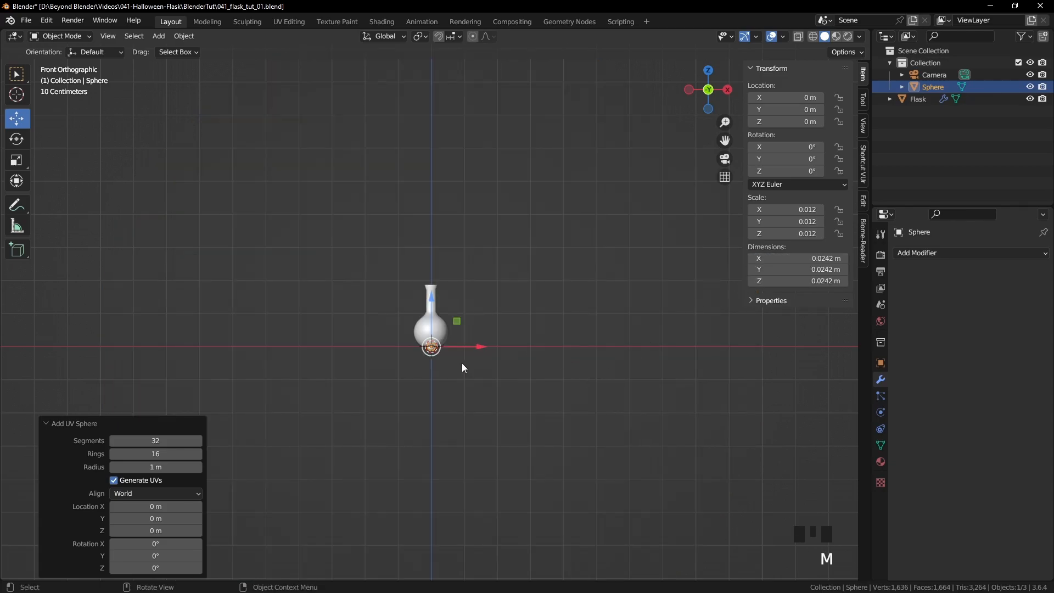
- Turn on X-ray and raise the sphere about 0.121 m along Z into the flask's neck to check the fit
scroll(437, 414, "up", 5)
middle_click_drag(437, 414, 448, 416, "shift")
scroll(450, 418, "up", 6)
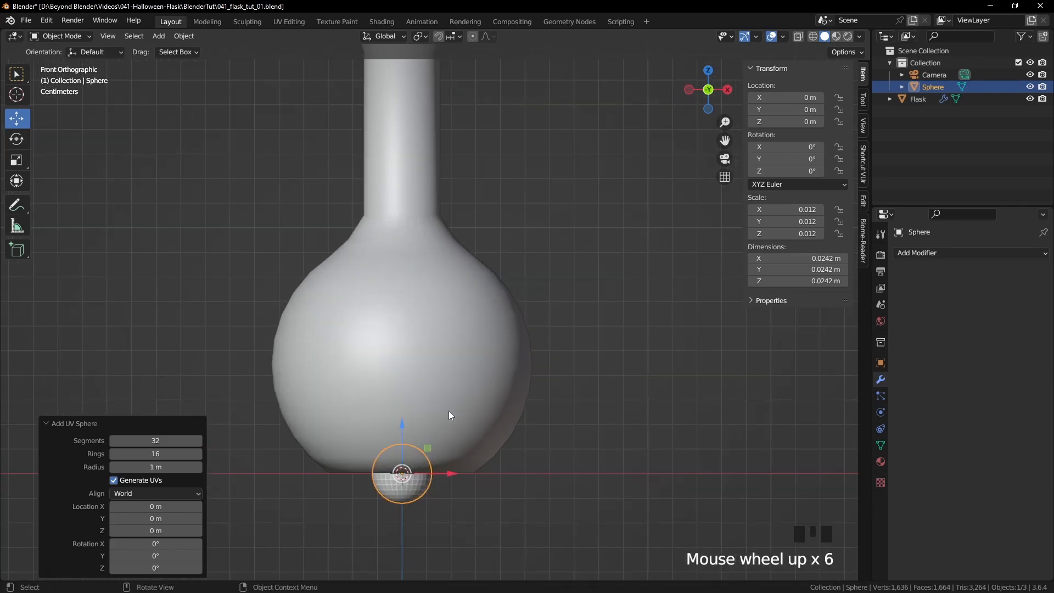
left_click(798, 37)
left_click_drag(402, 431, 397, 140)
scroll(416, 132, "up", 4)
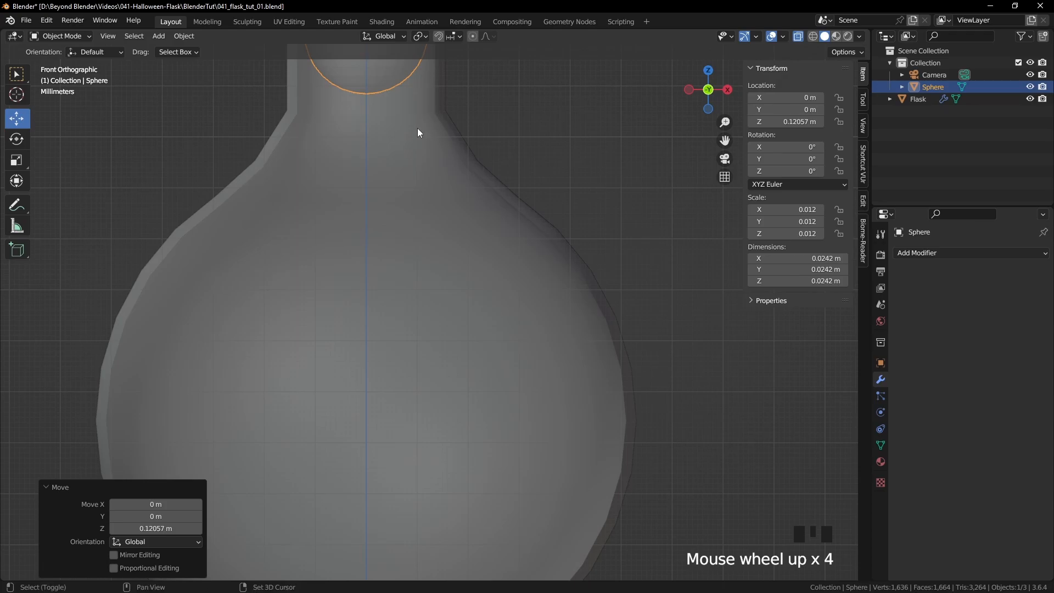
middle_click_drag(416, 131, 485, 379, "shift")
scroll(489, 301, "up", 3)
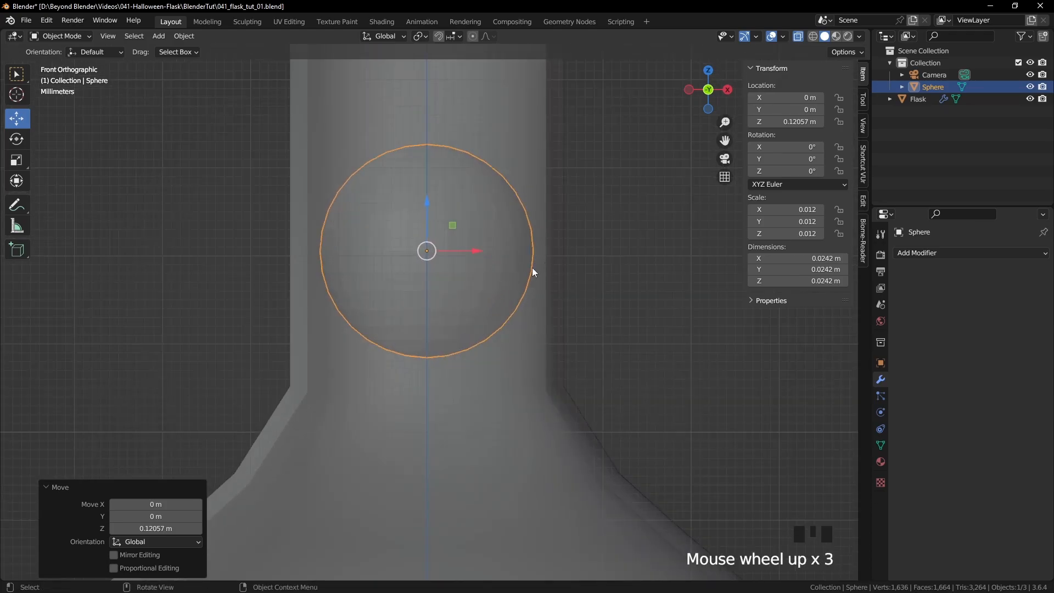
scroll(417, 253, "down", 10)
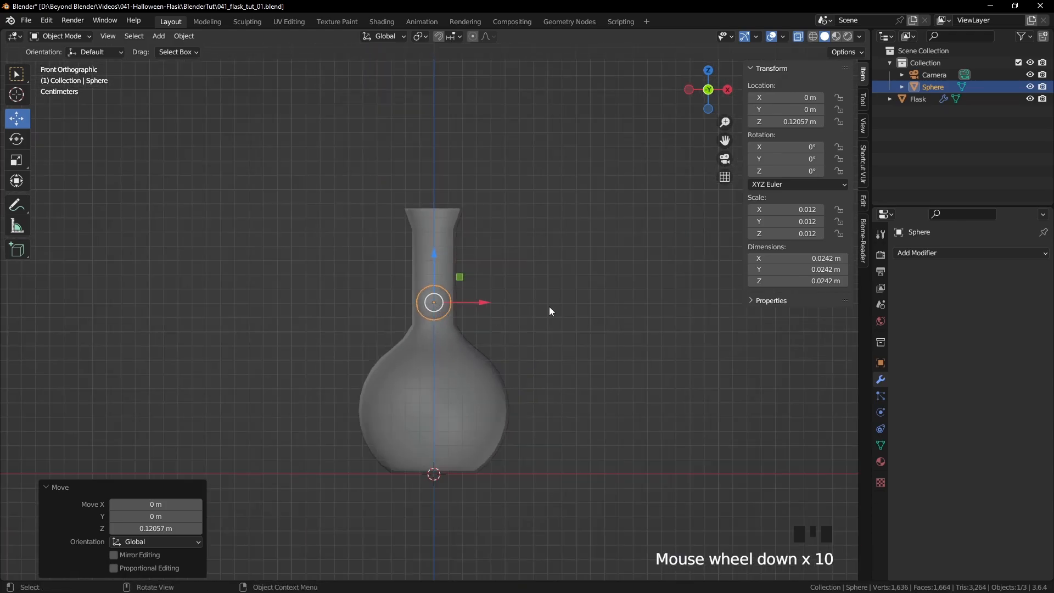
- Delete the test sphere and turn off X-ray
key("Delete")
middle_click_drag(549, 307, 593, 275, "shift")
left_click(798, 37)
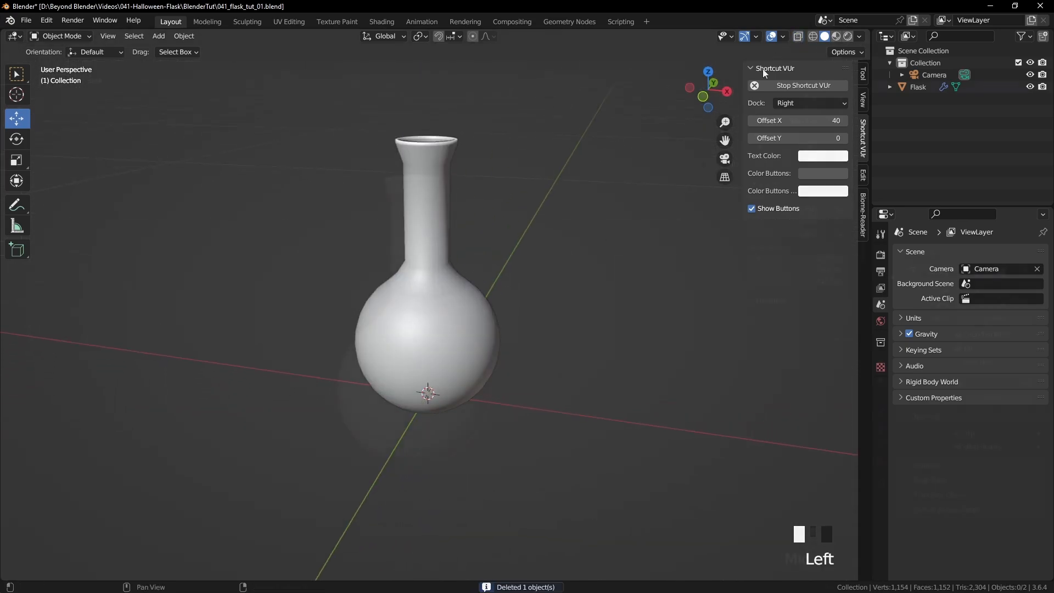
- Add a Subdivision Surface modifier to the flask and set its viewport levels to 2
middle_click_drag(590, 222, 578, 258, "shift")
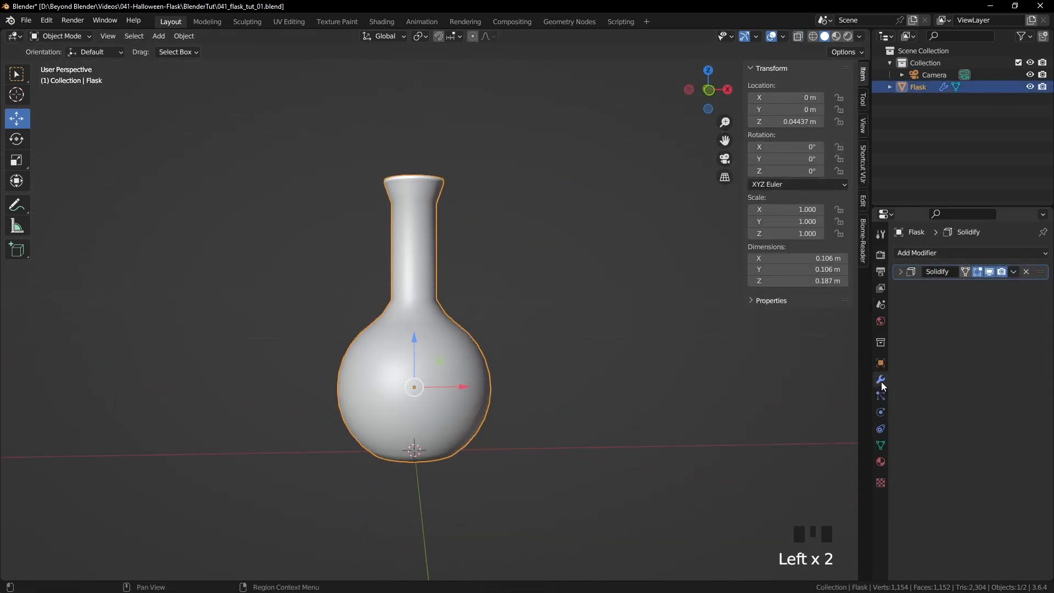
left_click(934, 252)
left_click(811, 474)
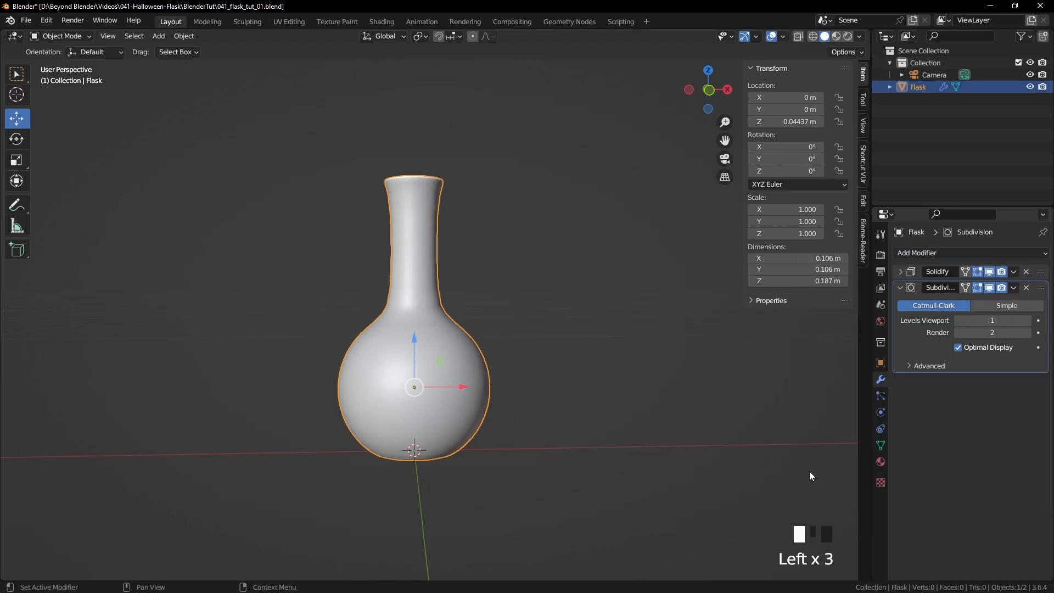
mouse_move(585, 250)
middle_mouse_down()
mouse_move(595, 305)
mouse_move(593, 264)
middle_mouse_up()
left_click(1038, 320)
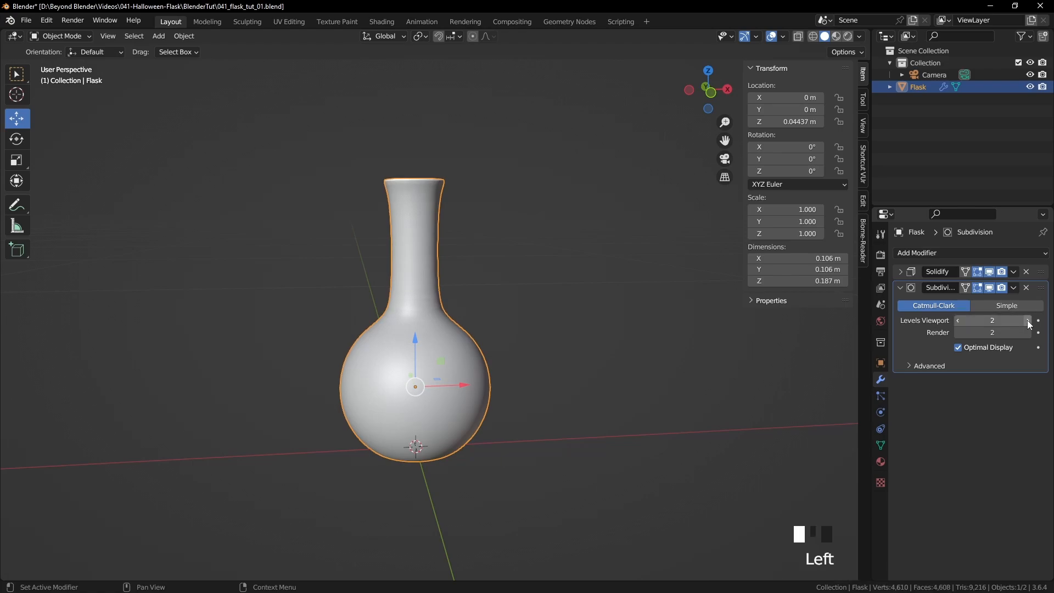
- Enter Edit Mode on the flask, enable the Subdivision modifier's on-cage display, and clear the mesh selection
left_click(579, 278)
middle_click_drag(579, 282, 527, 277)
key("KP_1")
scroll(454, 263, "up", 4)
middle_click_drag(450, 246, 469, 321, "shift")
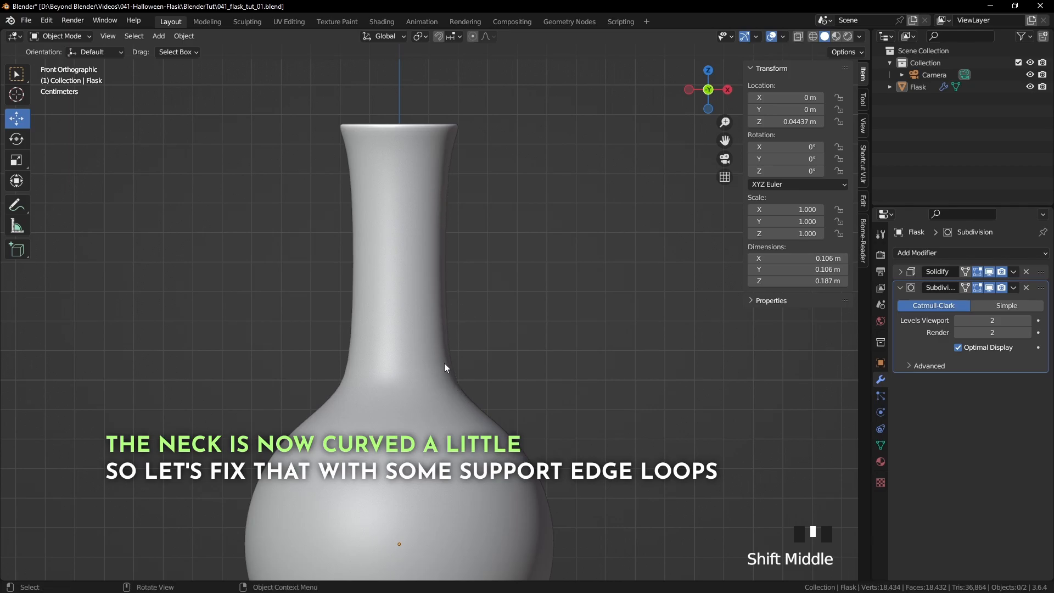
left_click(446, 155)
key("Tab")
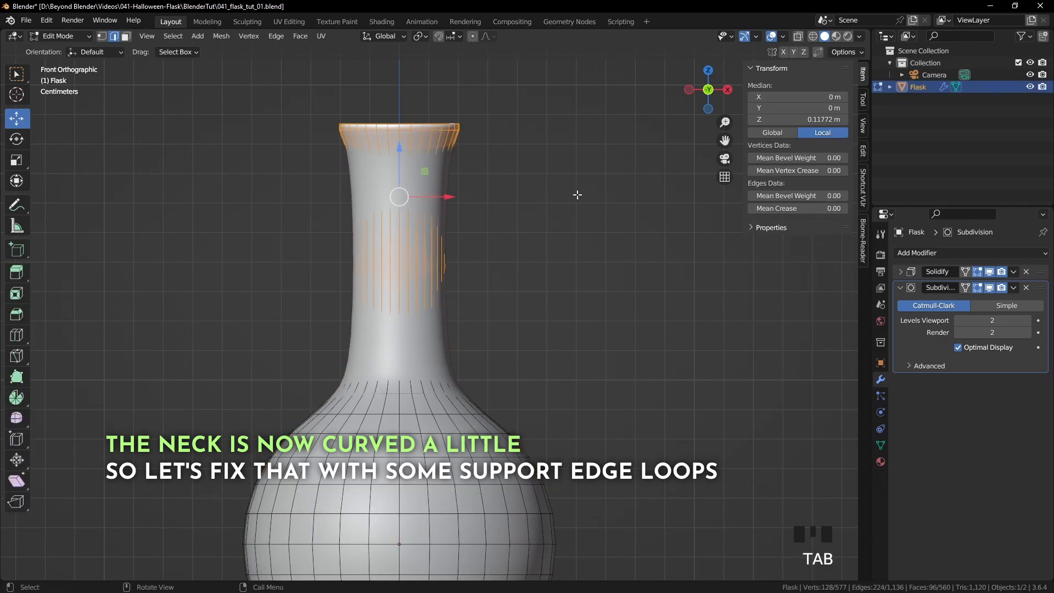
left_click(966, 287)
left_click(552, 224)
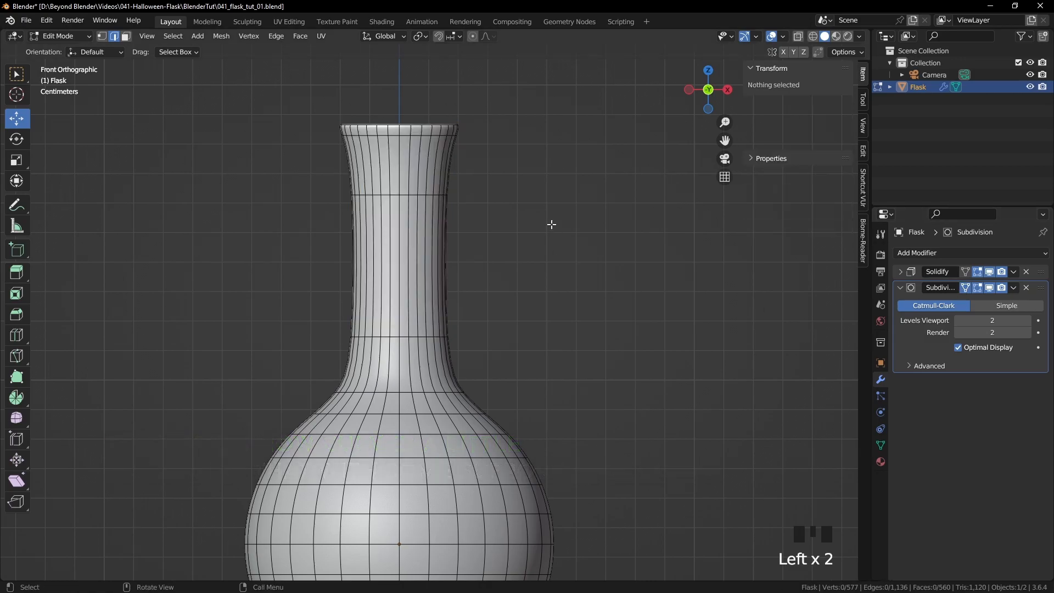
- Hide the Subdivision modifier in the viewport and add two evenly spaced edge loops around the flask's straight neck
left_click(990, 288)
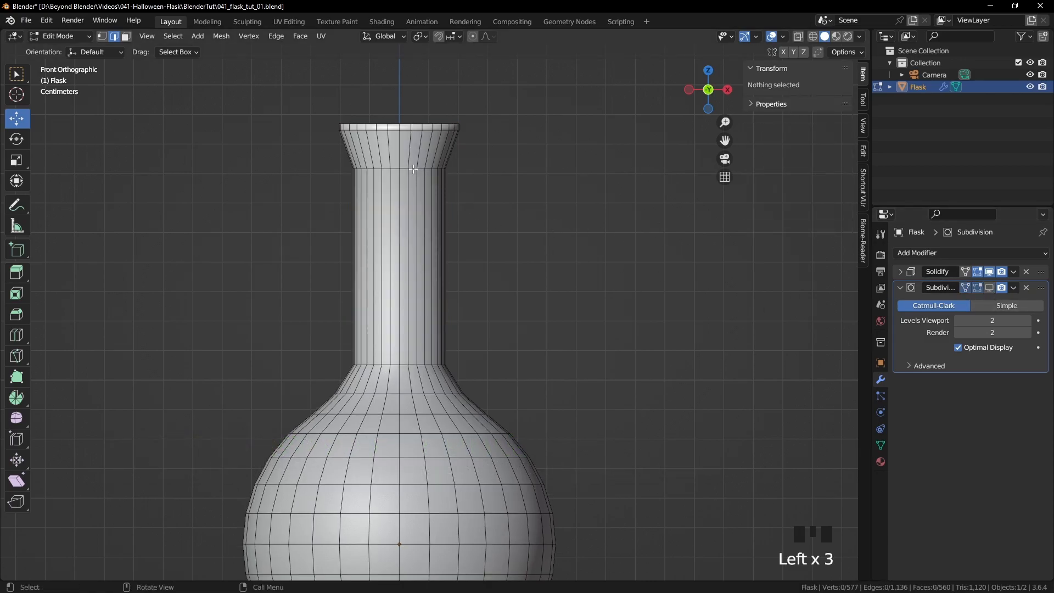
key("ctrl+r")
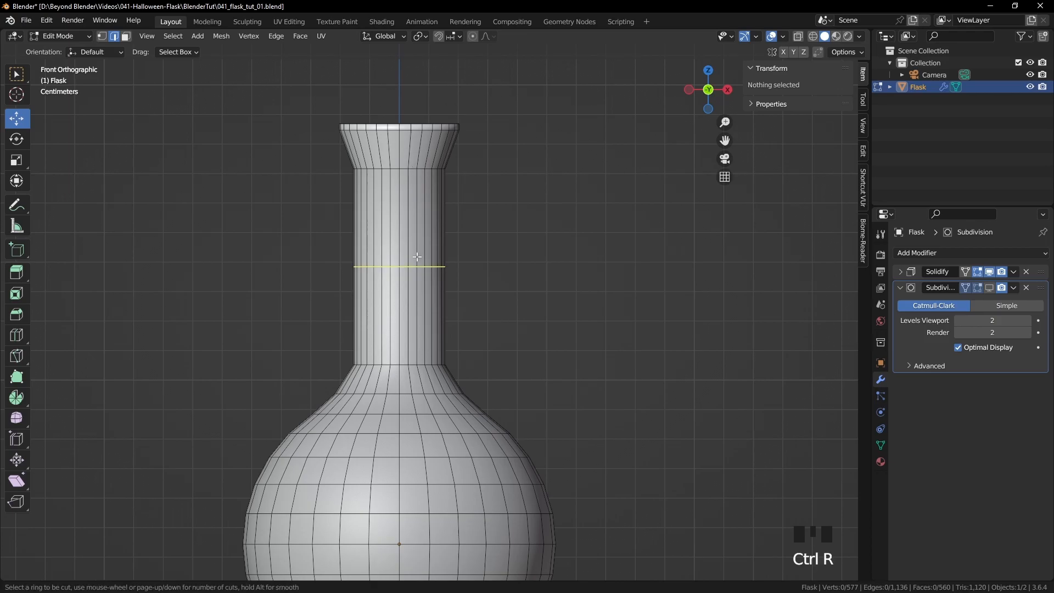
scroll(417, 257, "up", 1)
left_click(424, 254)
right_click(429, 251)
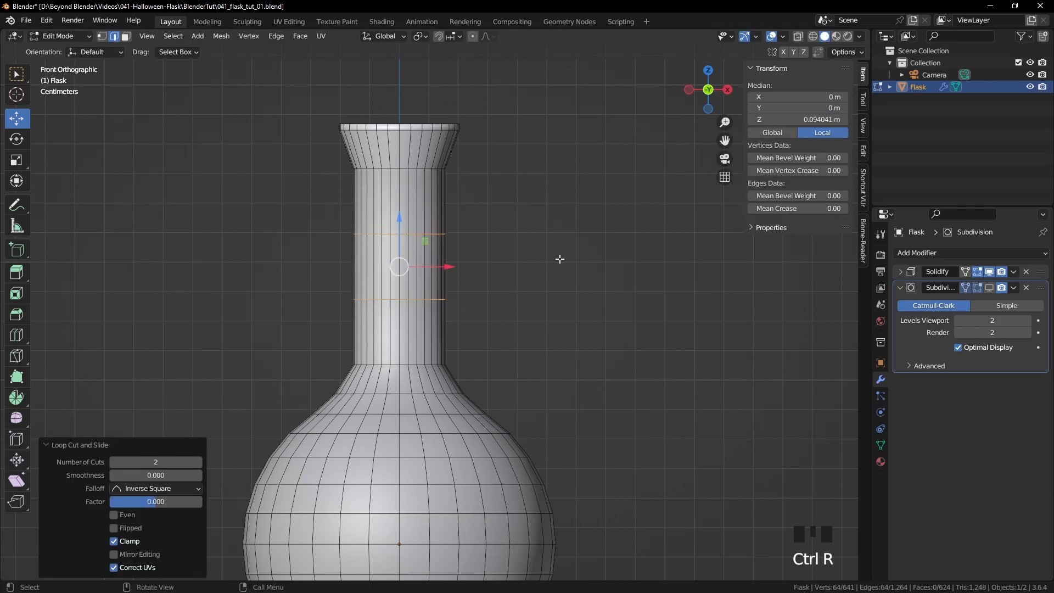
- Scale the two neck loops by about 2.57 along Z so they sit near the neck's ends
key("s")
key("z")
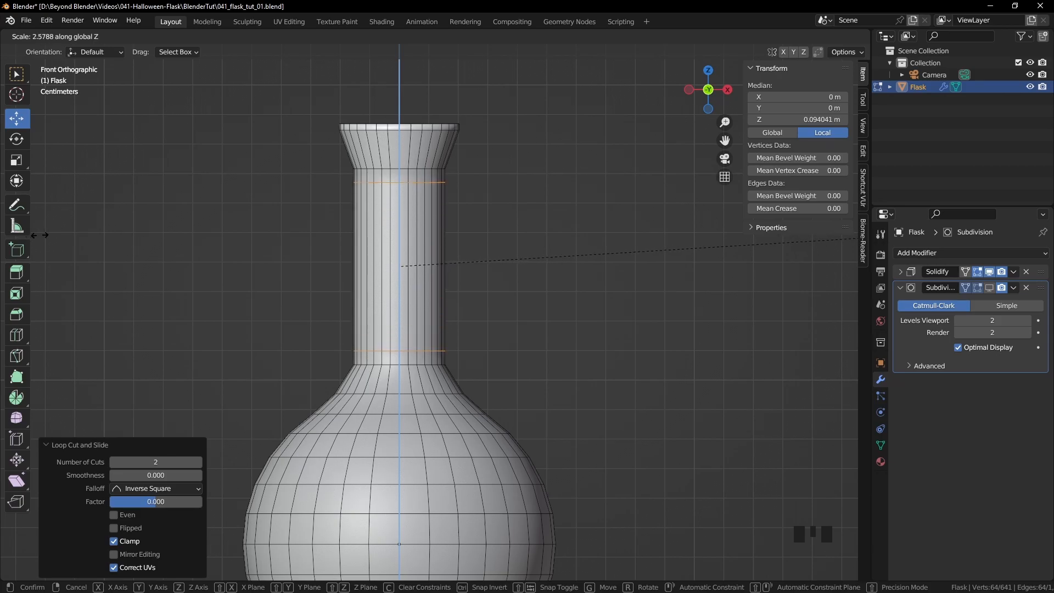
left_click(37, 236)
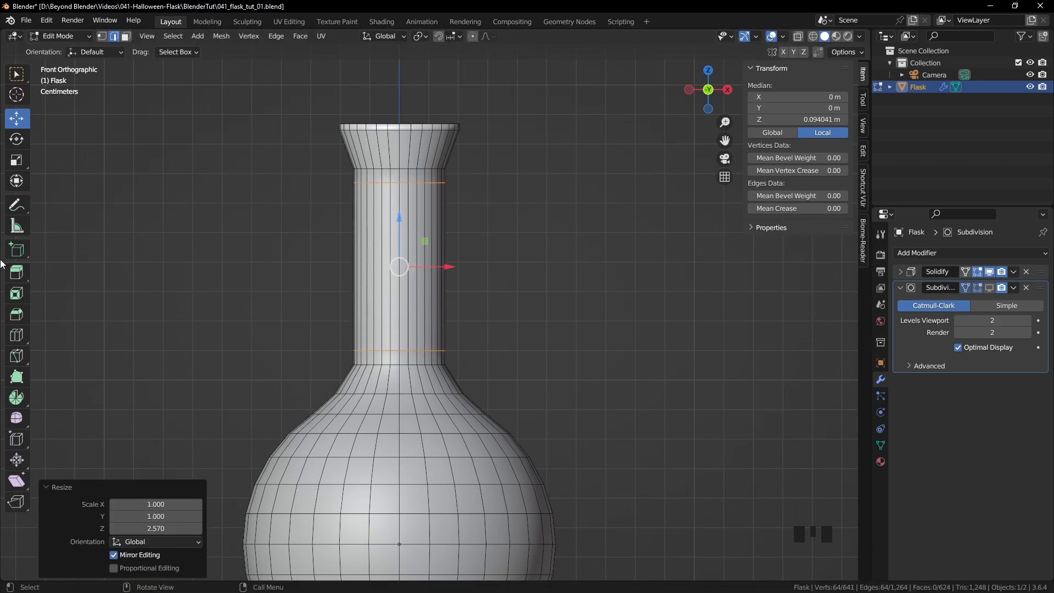
- Return to Object Mode, turn the Subdivision modifier's viewport display back on, and deselect the flask
key("Tab")
left_click(989, 289)
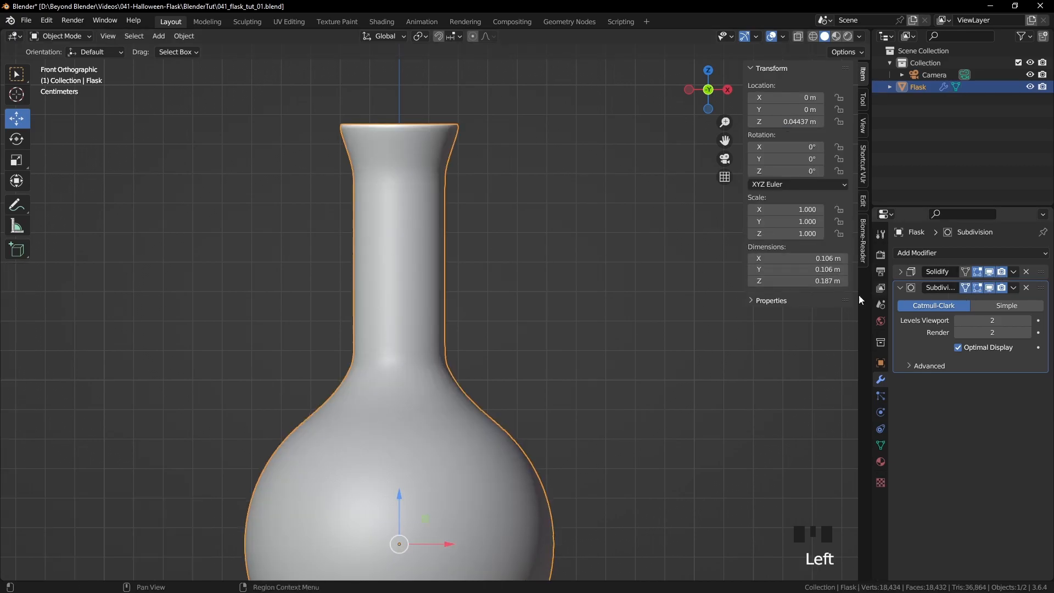
left_click(529, 274)
scroll(529, 274, "down", 3)
middle_click_drag(529, 277, 442, 236, "shift")
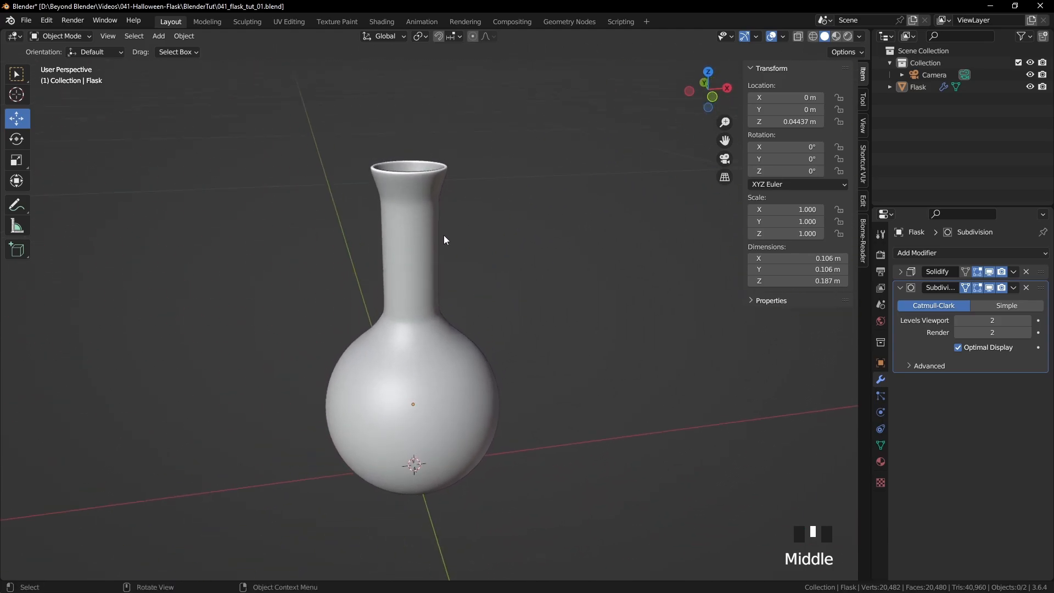
- Hide the Subdivision modifier in the viewport and add one edge loop just below the flask's rim, with a slide factor of about -0.526
key("Tab")
middle_click_drag(497, 198, 530, 254, "shift")
scroll(547, 252, "up", 6)
middle_click_drag(549, 189, 485, 229)
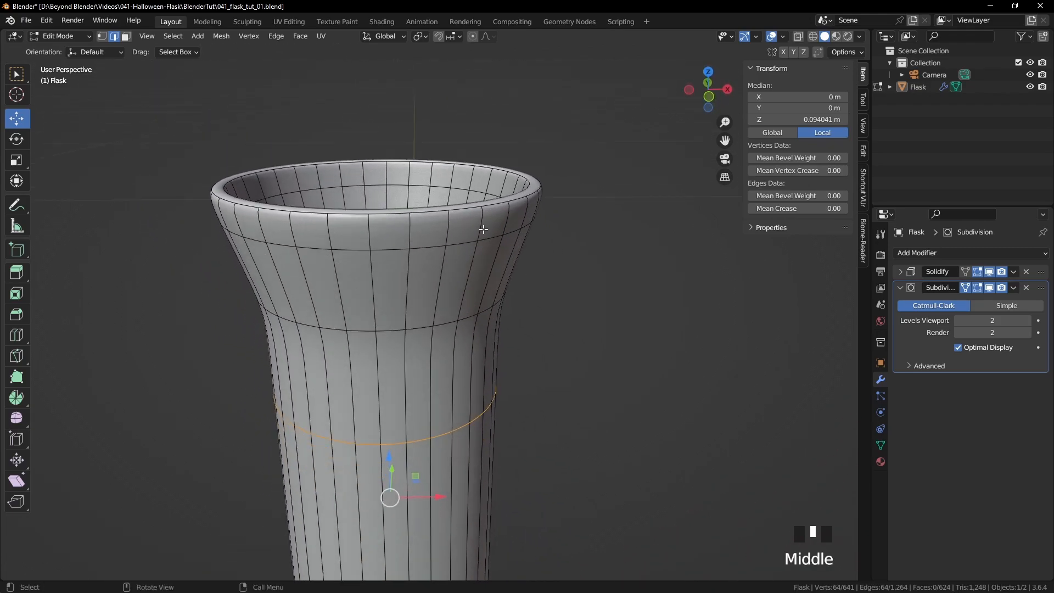
left_click(989, 289)
key("ctrl+r")
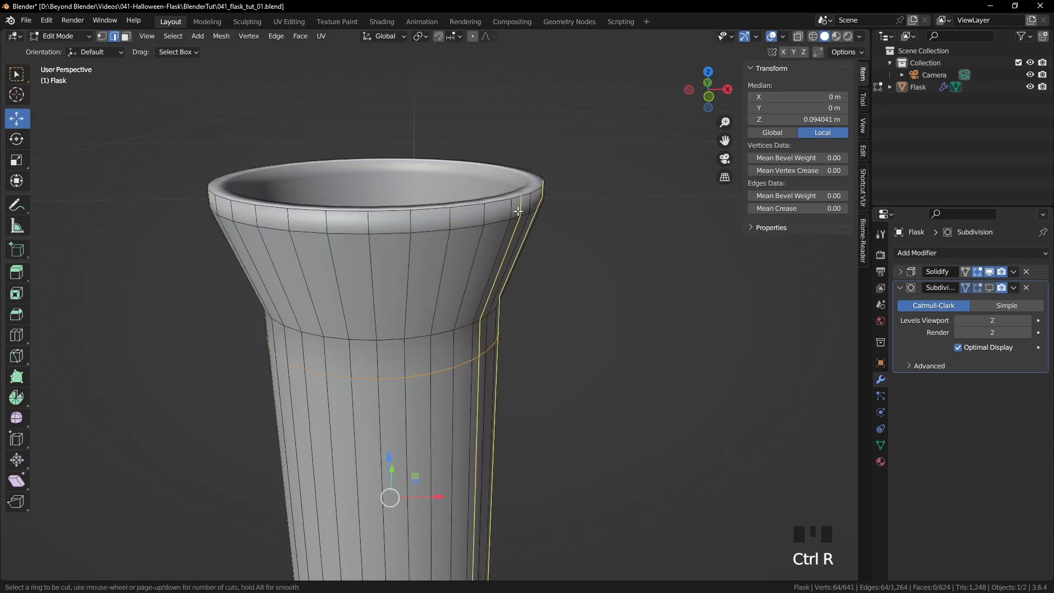
left_click(512, 210)
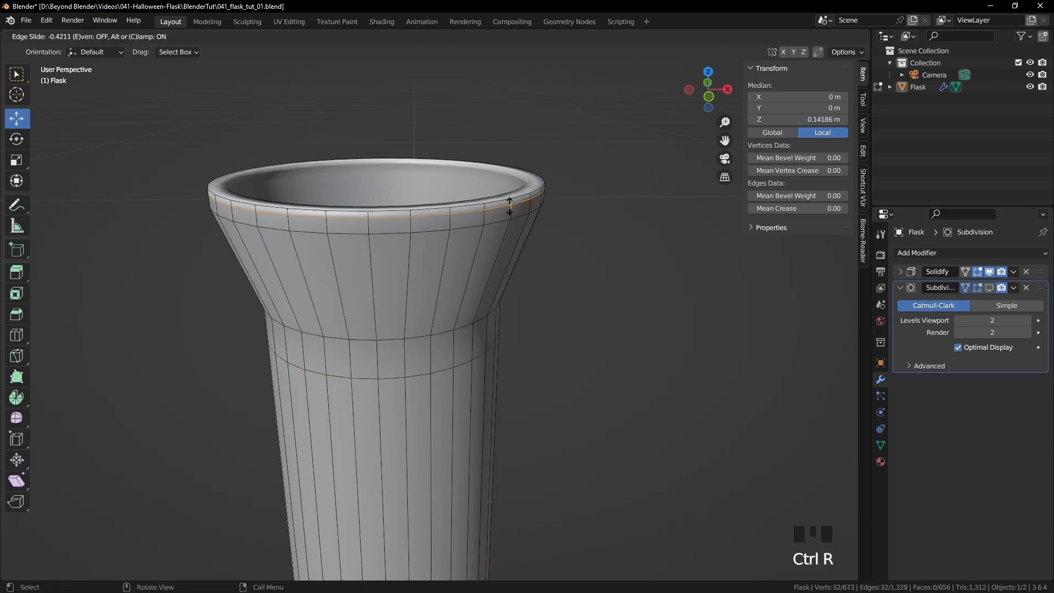
left_click(510, 205)
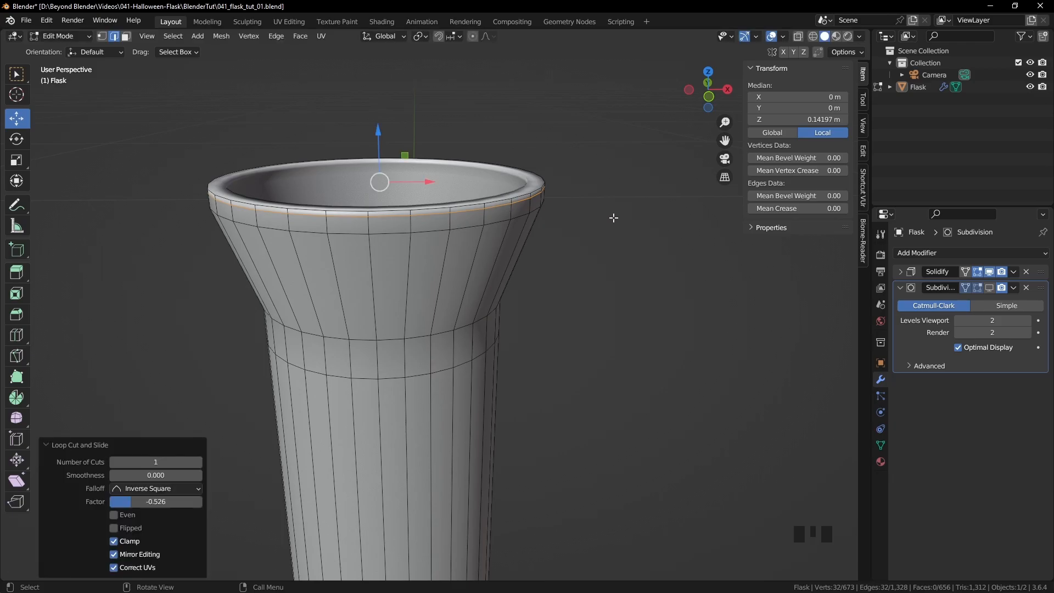
- Return the flask to Object Mode and turn the Subdivision modifier's viewport display back on
key("Tab")
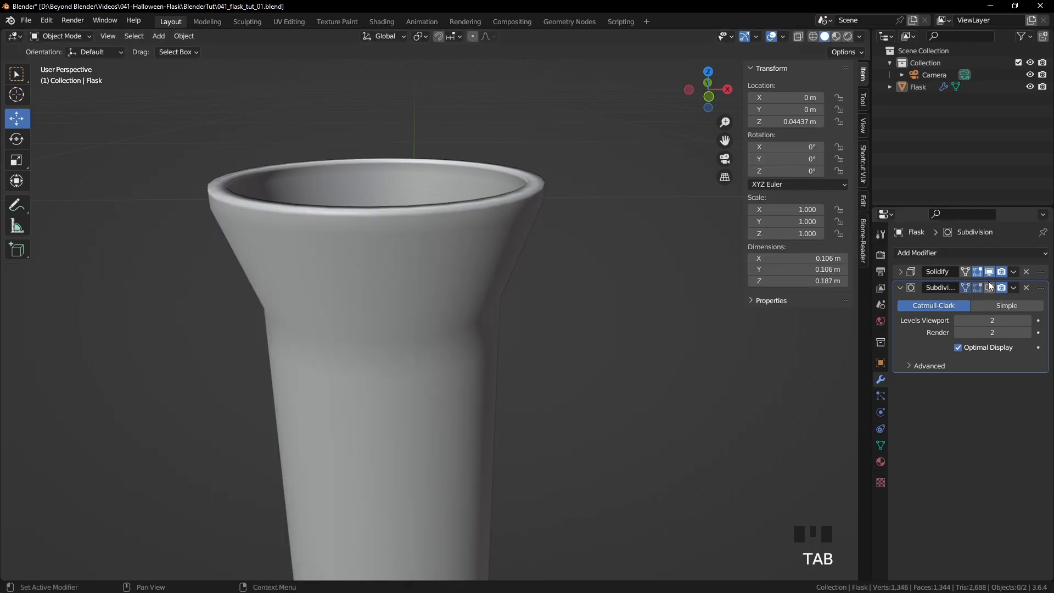
left_click(947, 291)
scroll(579, 273, "down", 6)
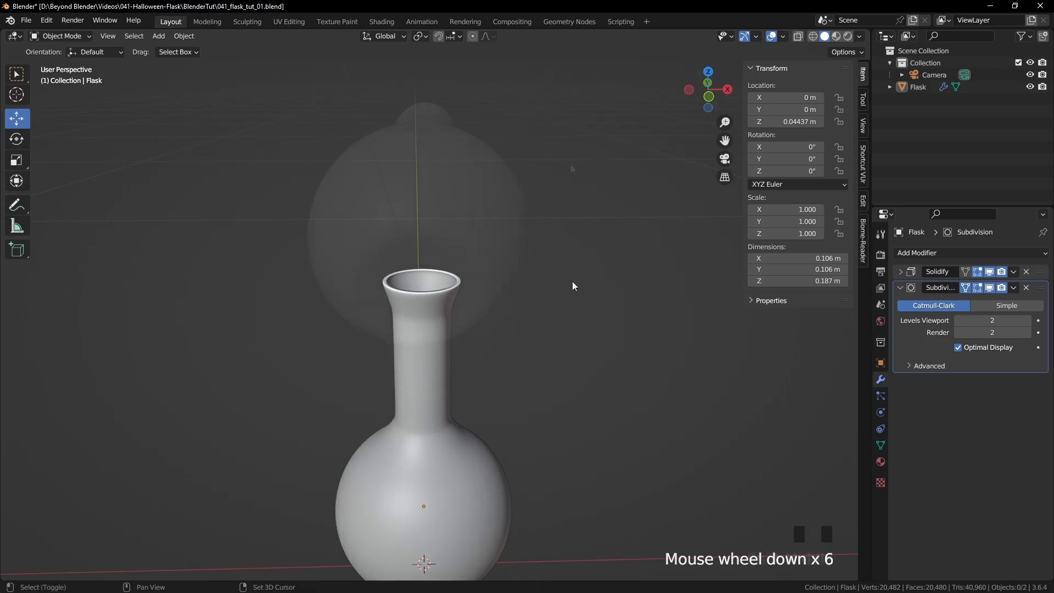
middle_click_drag(572, 280, 573, 214, "shift")
scroll(554, 213, "up", 1)
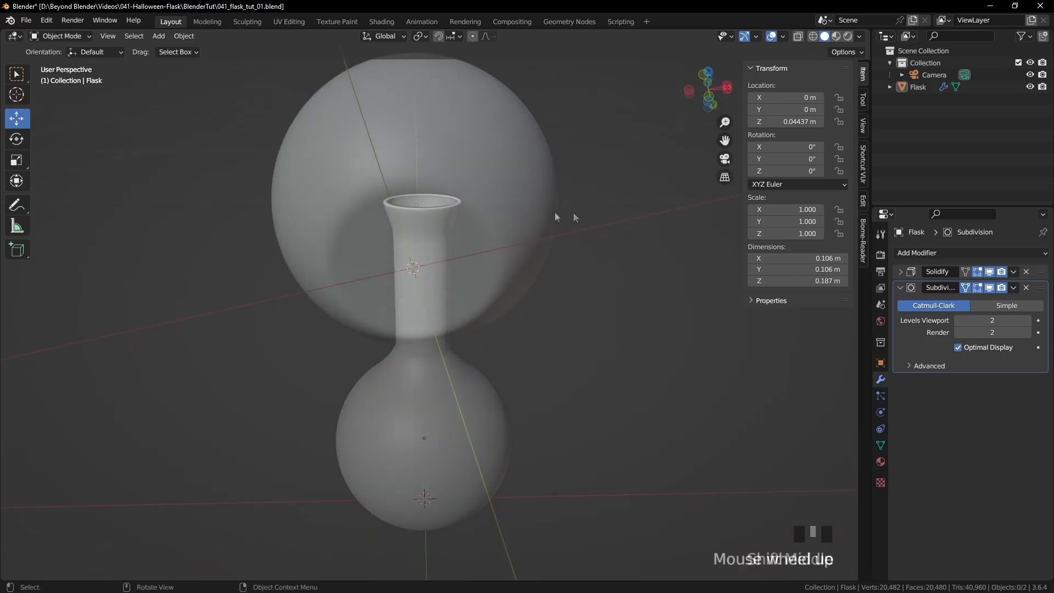
- With Subdivision hidden in Edit Mode, bevel the edge loop around the flask's flat base about 0.0024 m wide with 2 segments and shape 1.0
scroll(550, 214, "up", 2)
left_click(550, 214)
key("Tab")
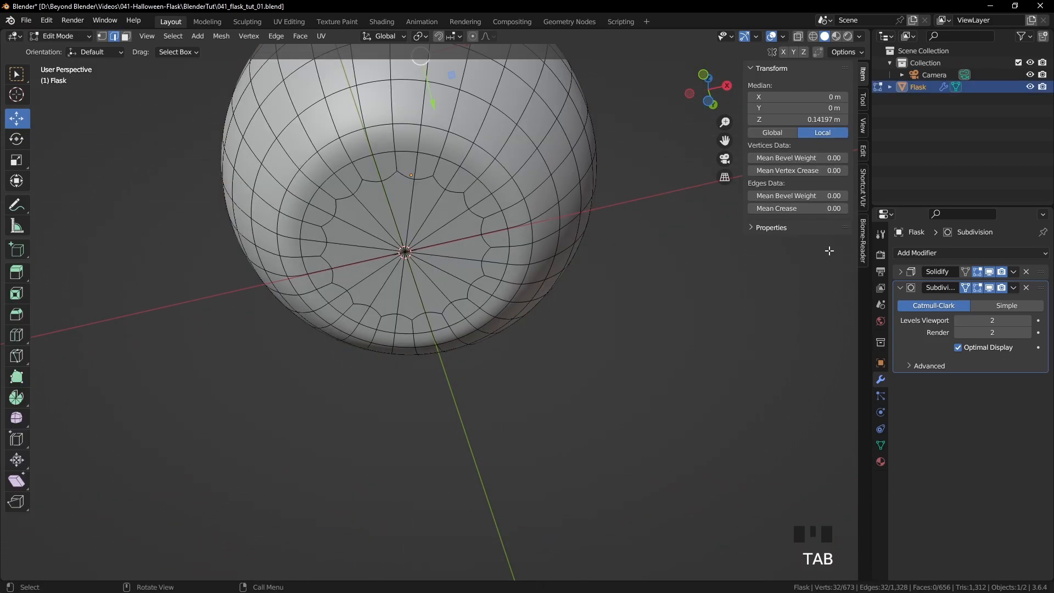
left_click(989, 288)
middle_click_drag(549, 252, 560, 249, "shift")
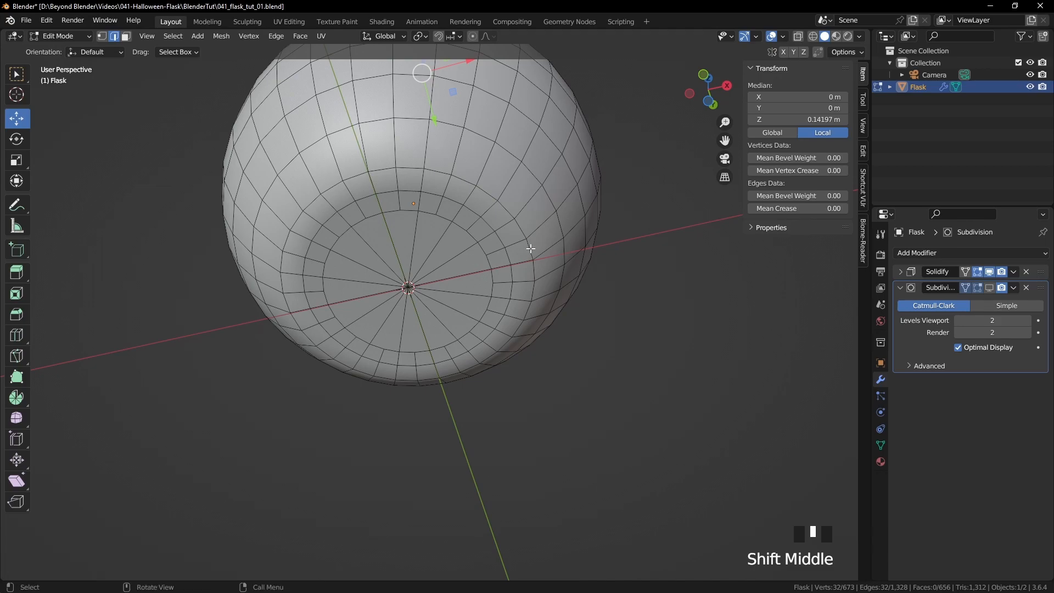
left_click(530, 248, "alt")
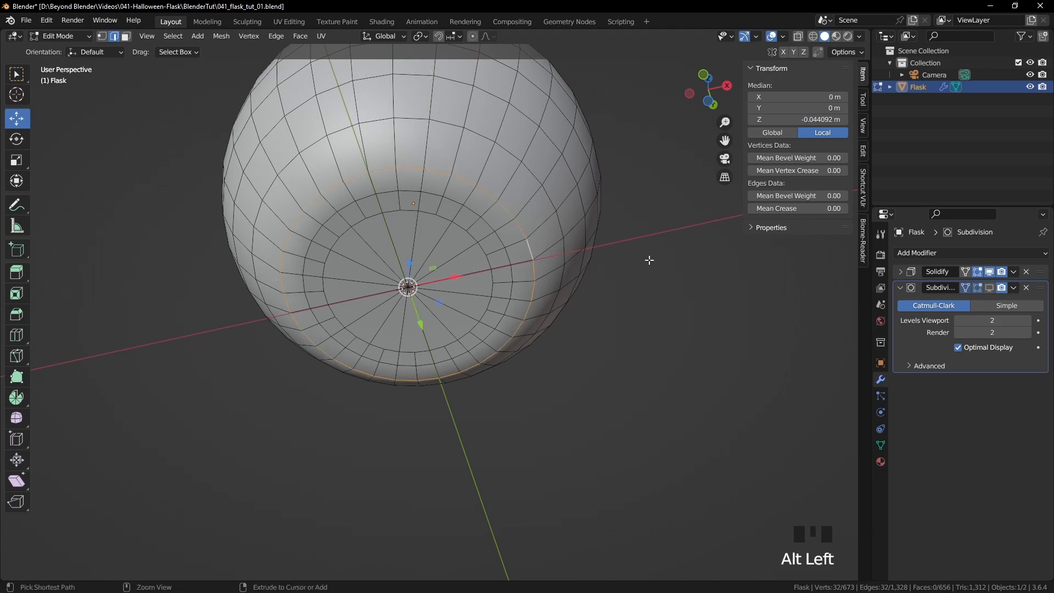
key("ctrl+b")
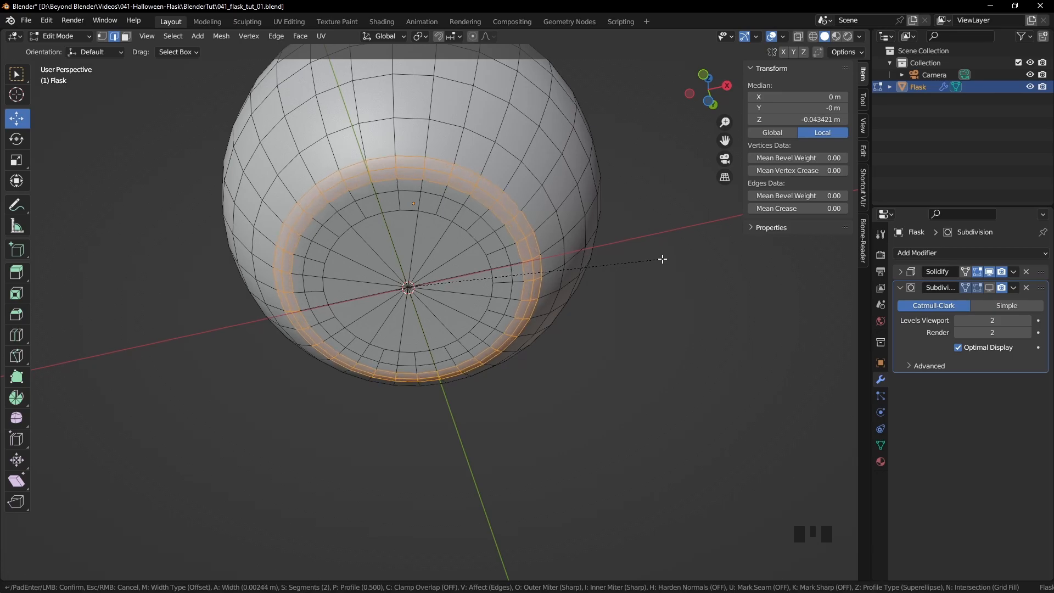
left_click(663, 259)
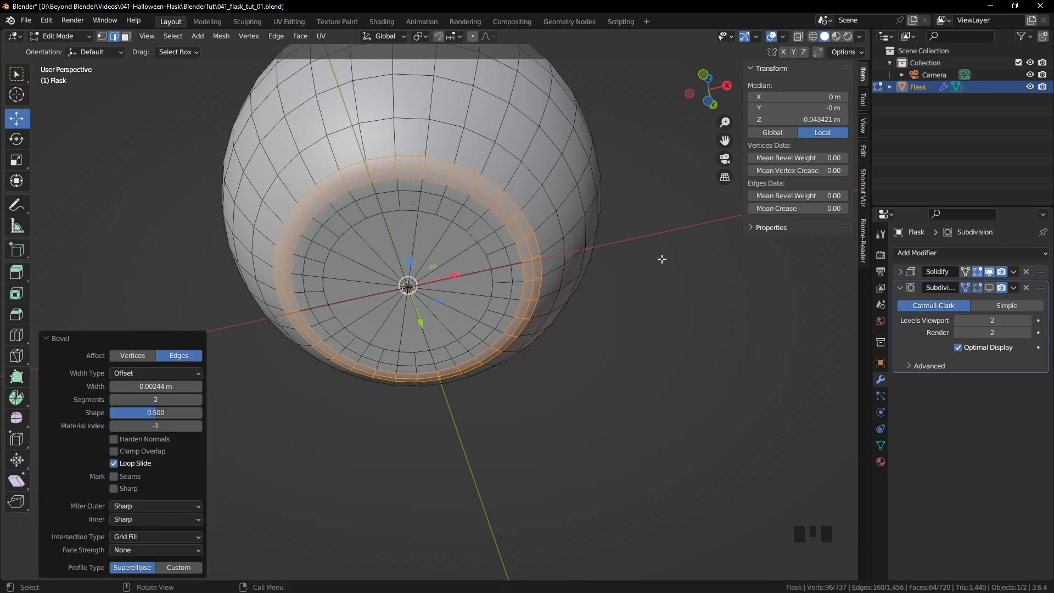
left_click_drag(147, 417, 200, 417)
double_click(602, 410)
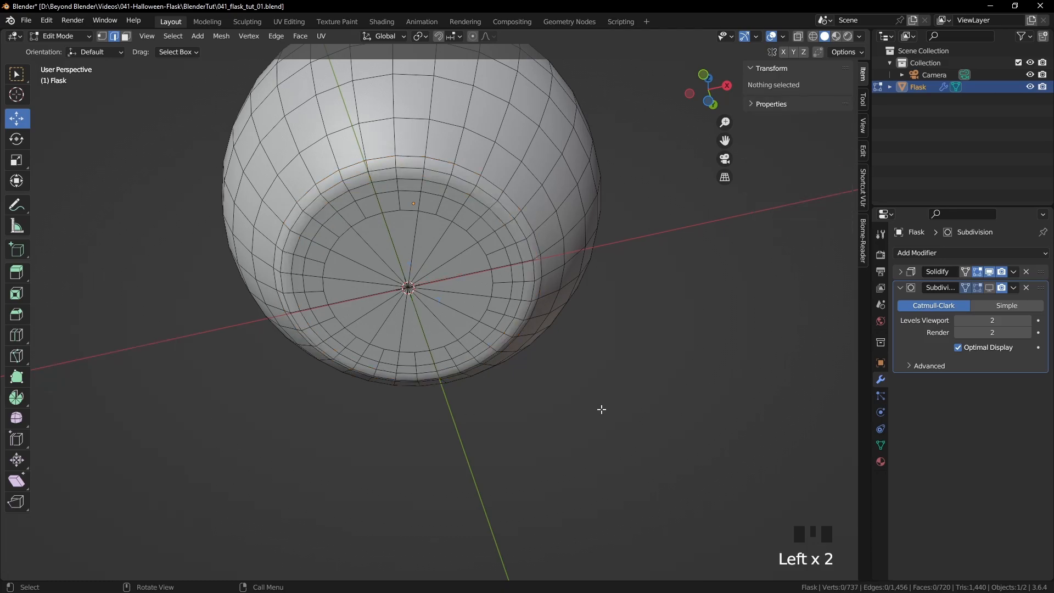
- Leave Edit Mode, show the Subdivision modifier in the viewport again, and check the flask's profile in front view
key("Tab")
left_click(601, 409)
left_click(990, 288)
left_click(644, 345)
scroll(621, 329, "down", 4)
middle_click_drag(597, 311, 629, 378, "shift")
key("KP_1")
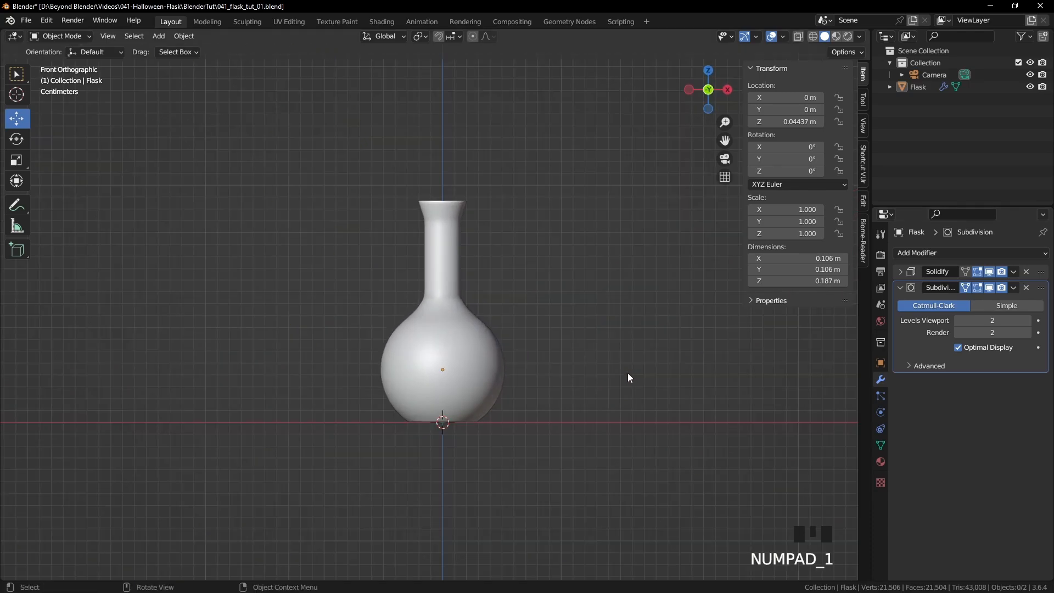
scroll(571, 360, "up", 3)
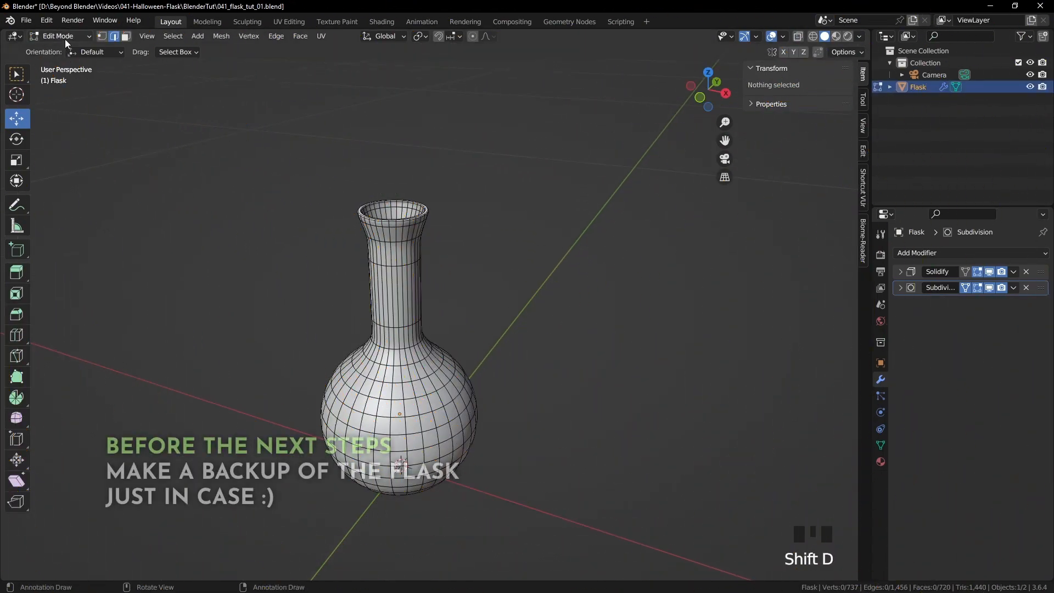
- Switch the flask to Object Mode and duplicate it in place as a backup copy
left_click(59, 36)
left_click(61, 54)
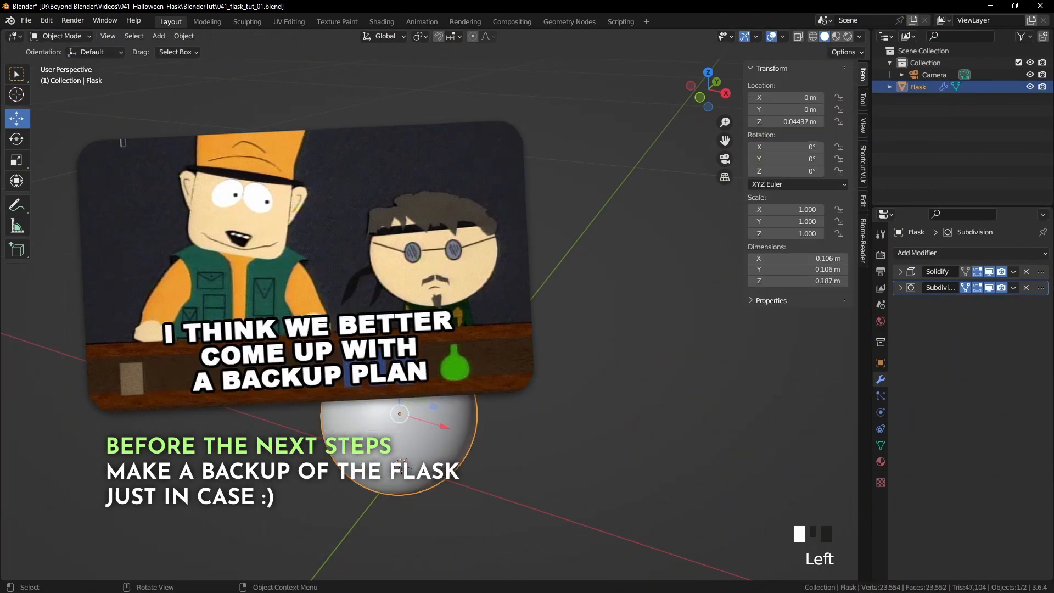
key("shift+d")
right_click(616, 262)
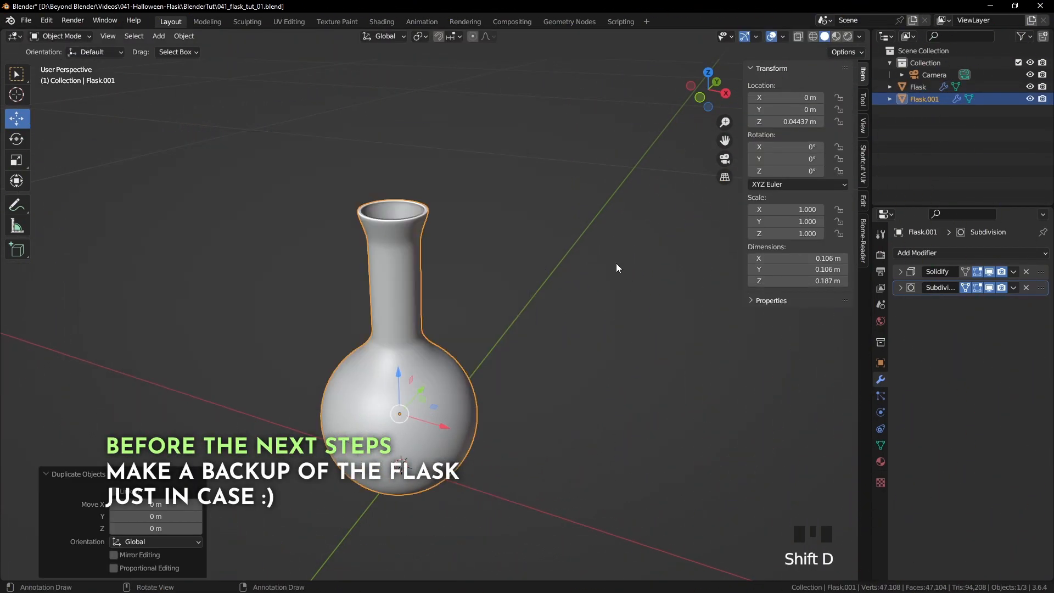
- Create a new collection in the scene and name it BACKUPS
right_click(928, 148)
left_click(879, 143)
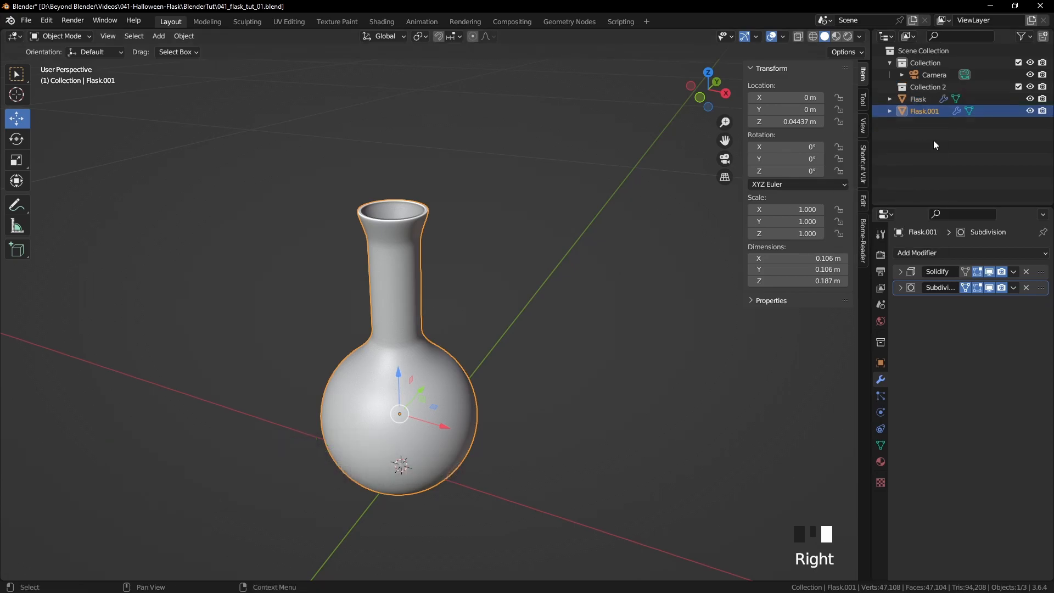
double_click(928, 87)
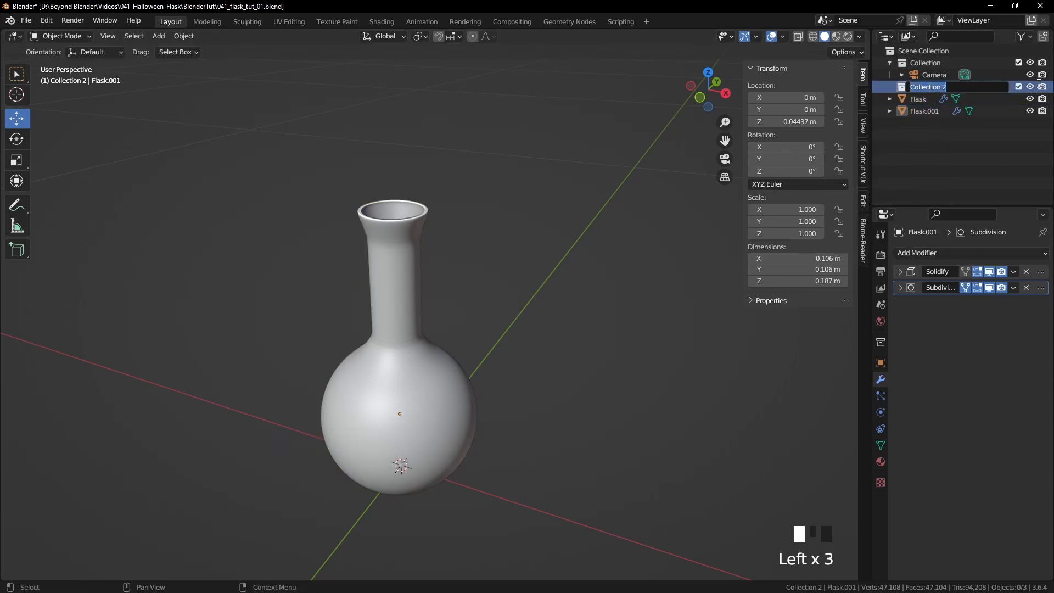
type("BACKUPS")
key("Return")
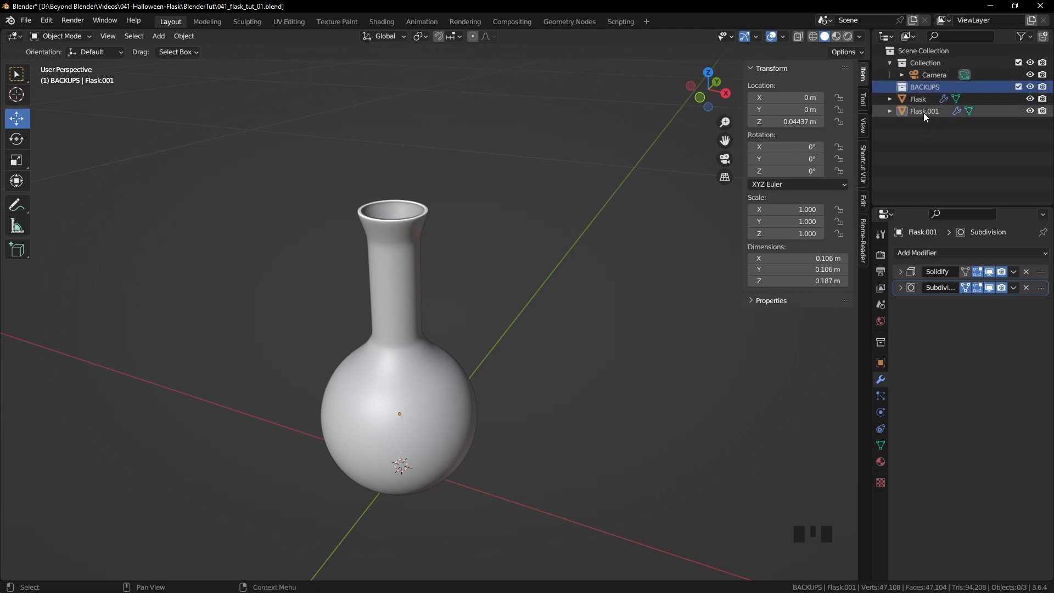
- Move the duplicate flask into the BACKUPS collection, exclude that collection from the view layer, and select the original flask
left_click_drag(927, 111, 942, 87)
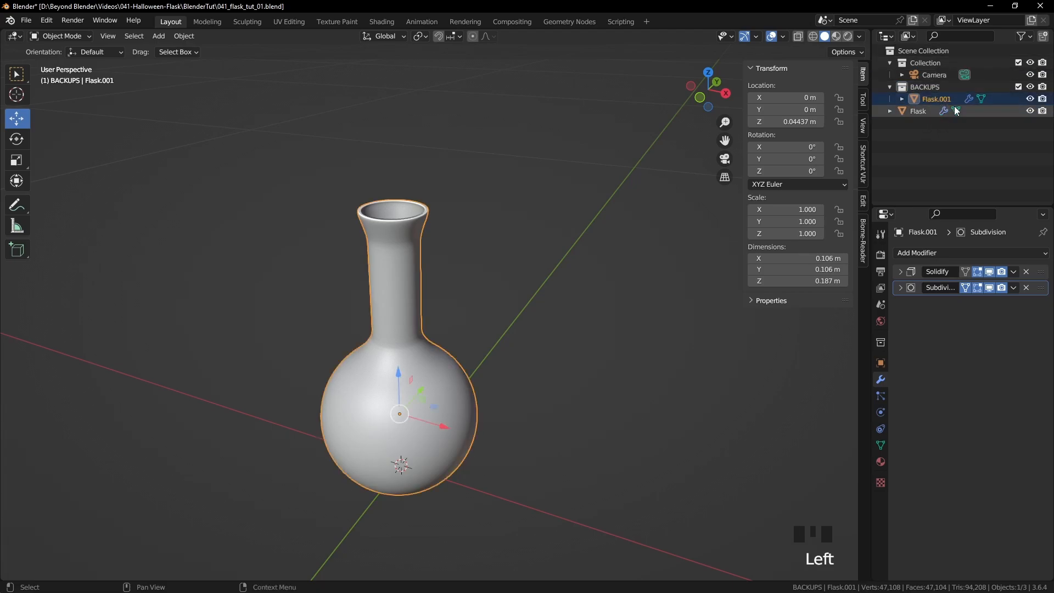
left_click(1018, 86)
left_click(920, 99)
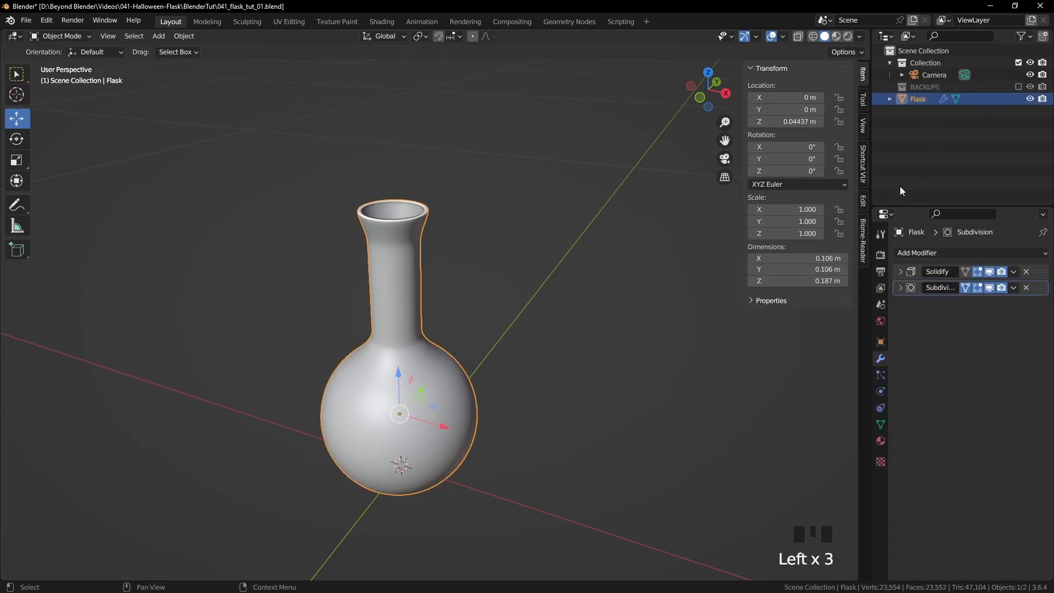
- Expand the flask's modifier settings and apply the Solidify modifier
middle_click_drag(536, 256, 563, 282, "shift")
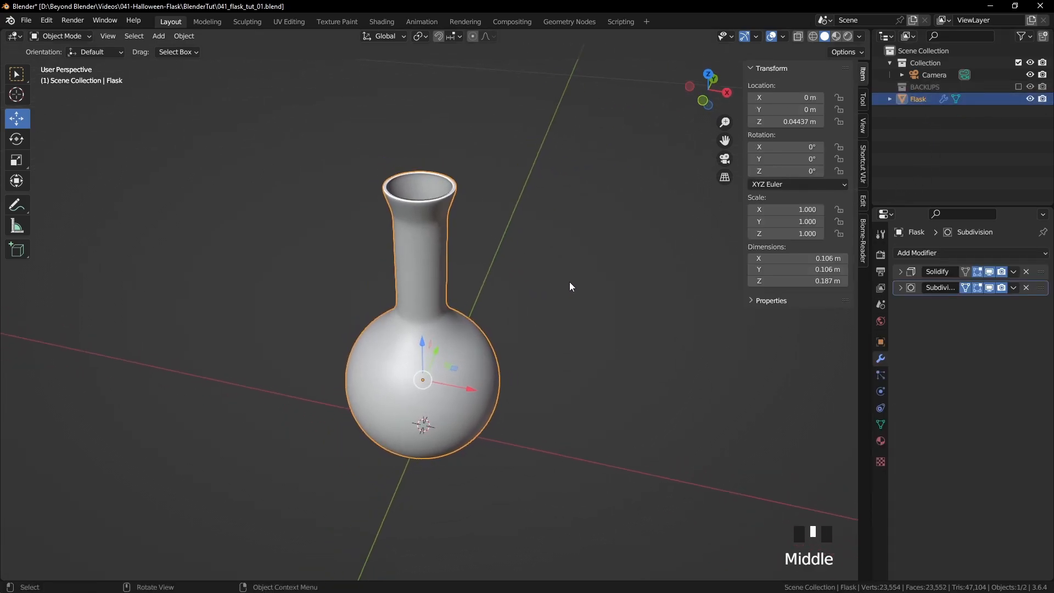
left_click(900, 287)
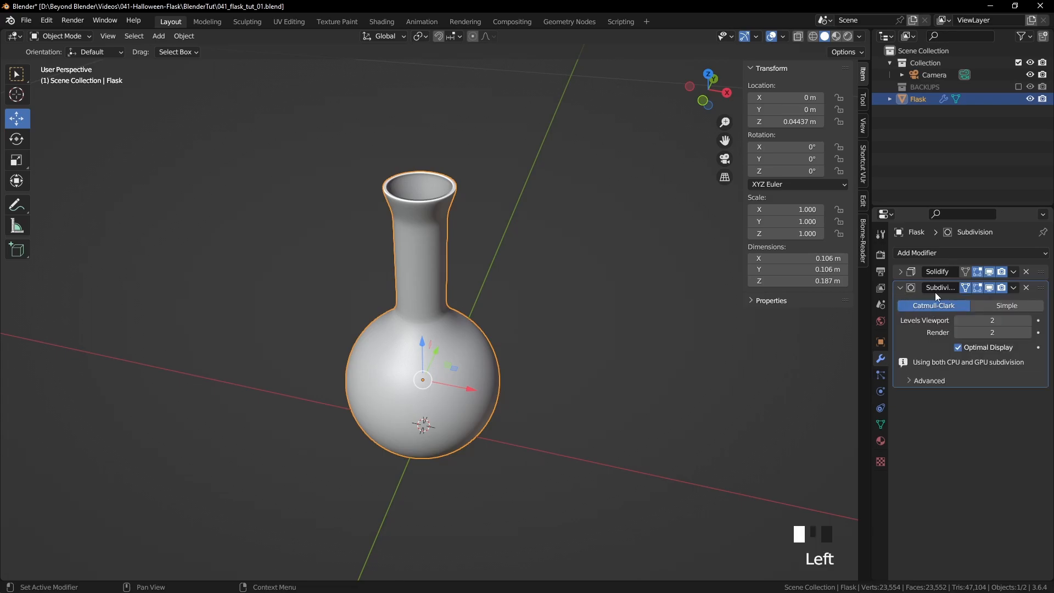
left_click(900, 272)
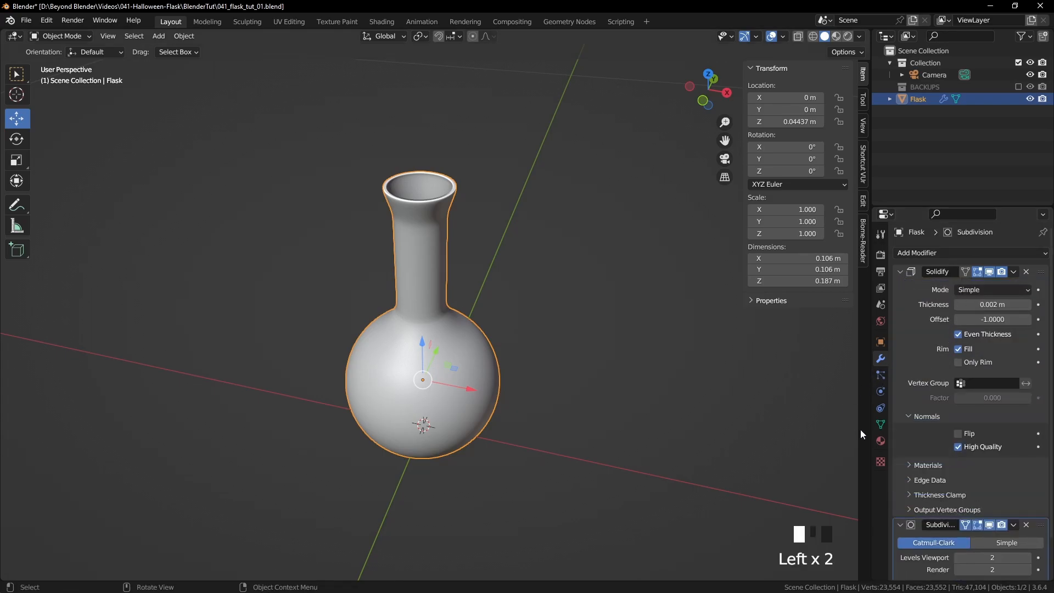
left_click(1013, 272)
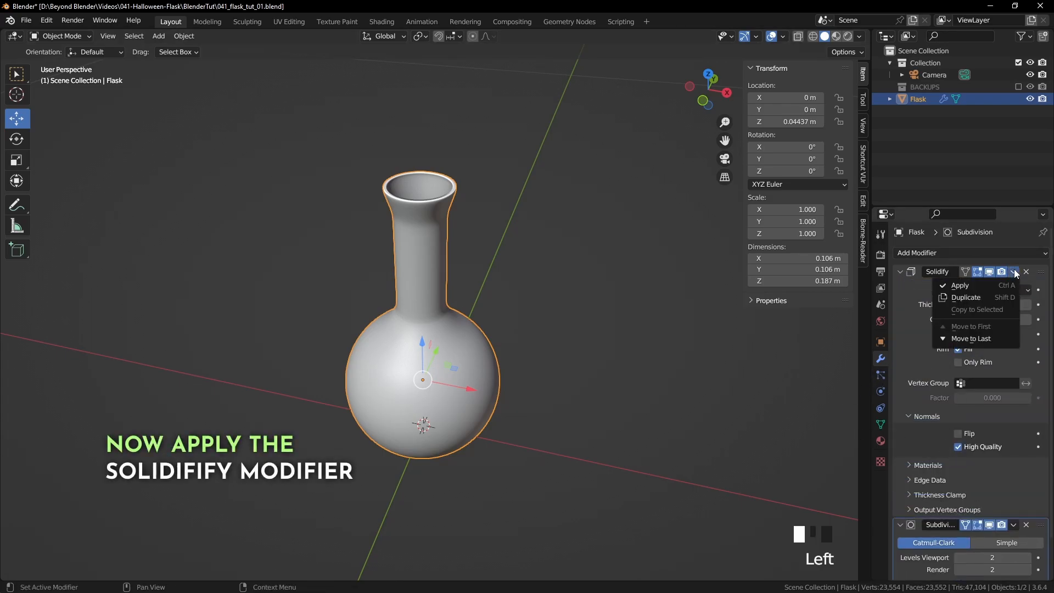
left_click(972, 285)
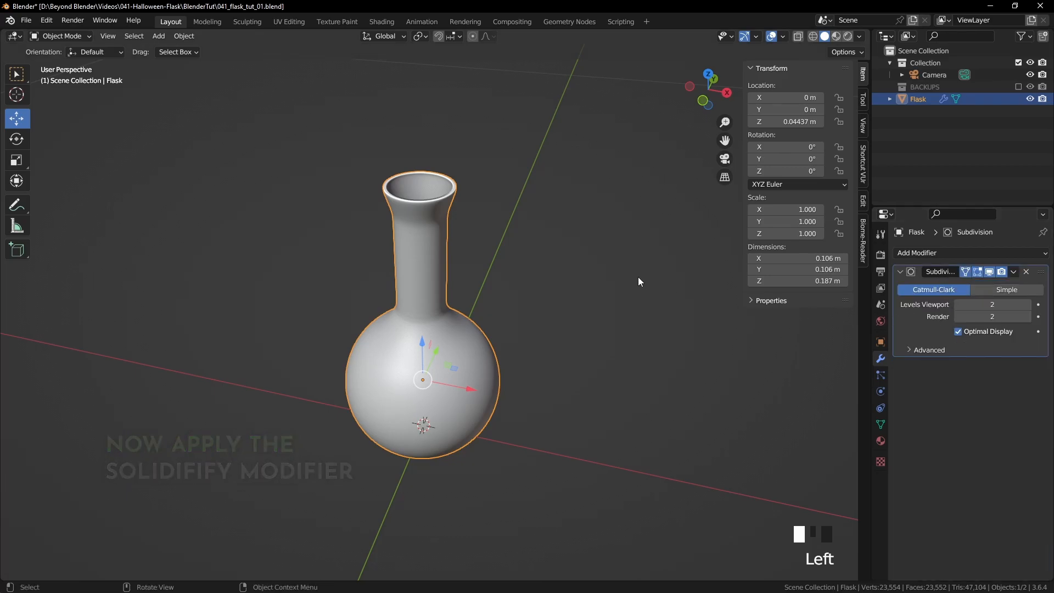
- Hide the Subdivision modifier in the viewport and dissolve the outer and inner edge loops just below the flask's rim in Edit Mode
left_click(990, 271)
middle_click_drag(497, 220, 516, 212)
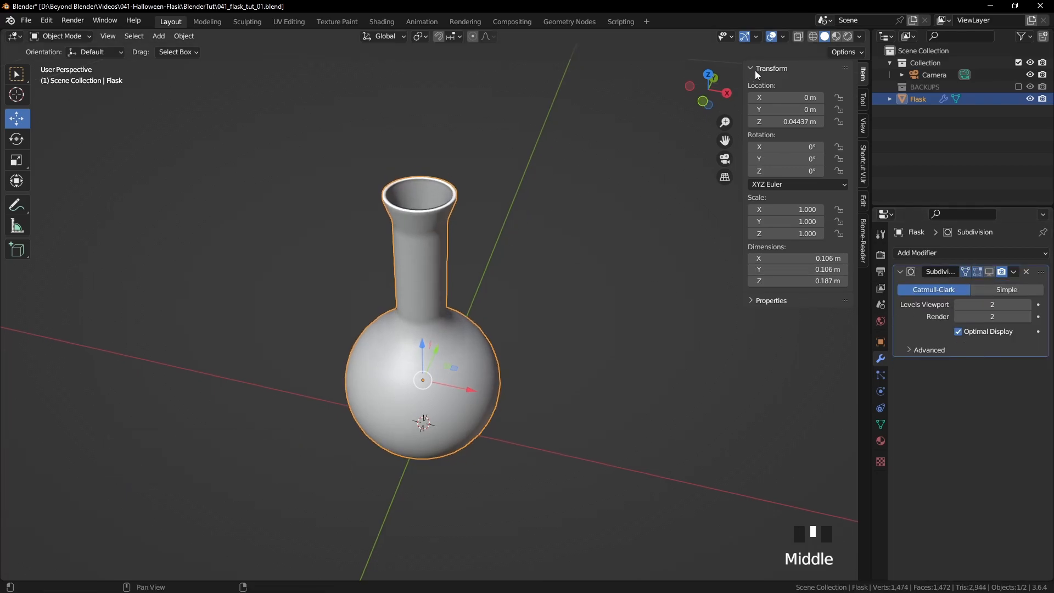
key("Tab")
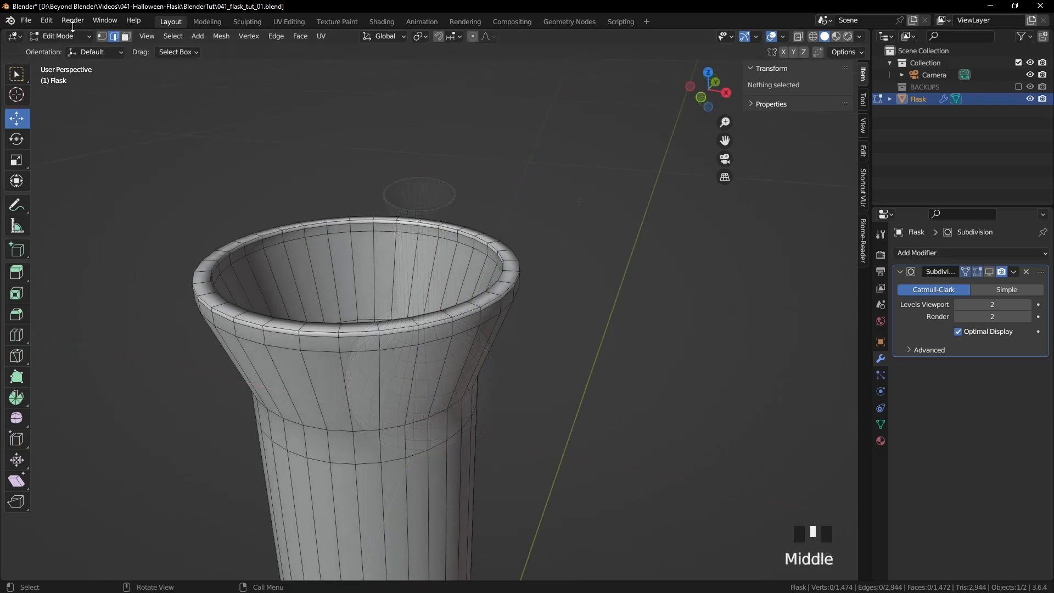
left_click(115, 39)
left_click(298, 333, "alt")
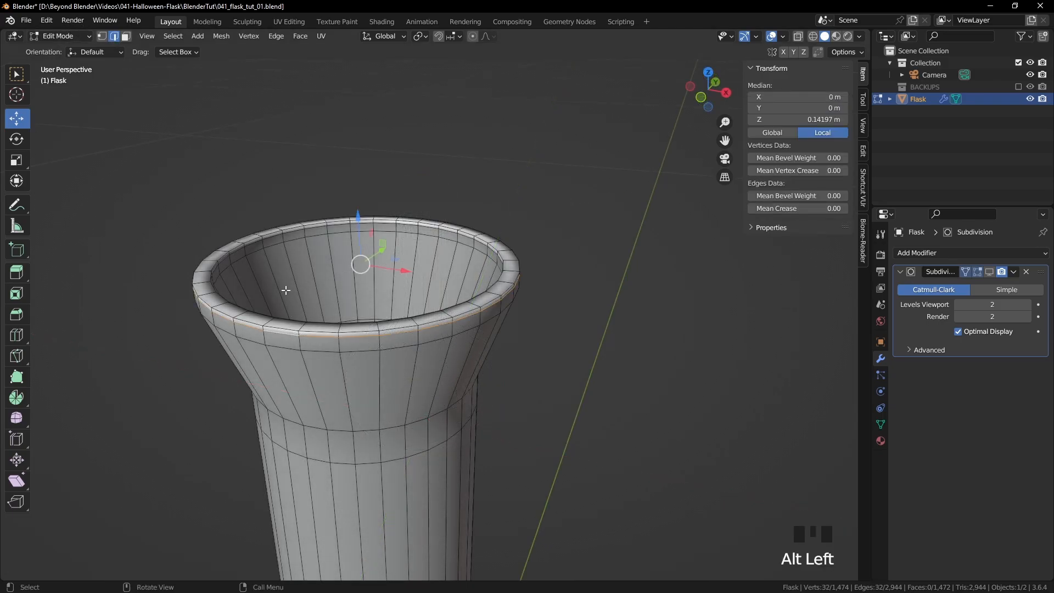
left_click(330, 235, "alt+shift")
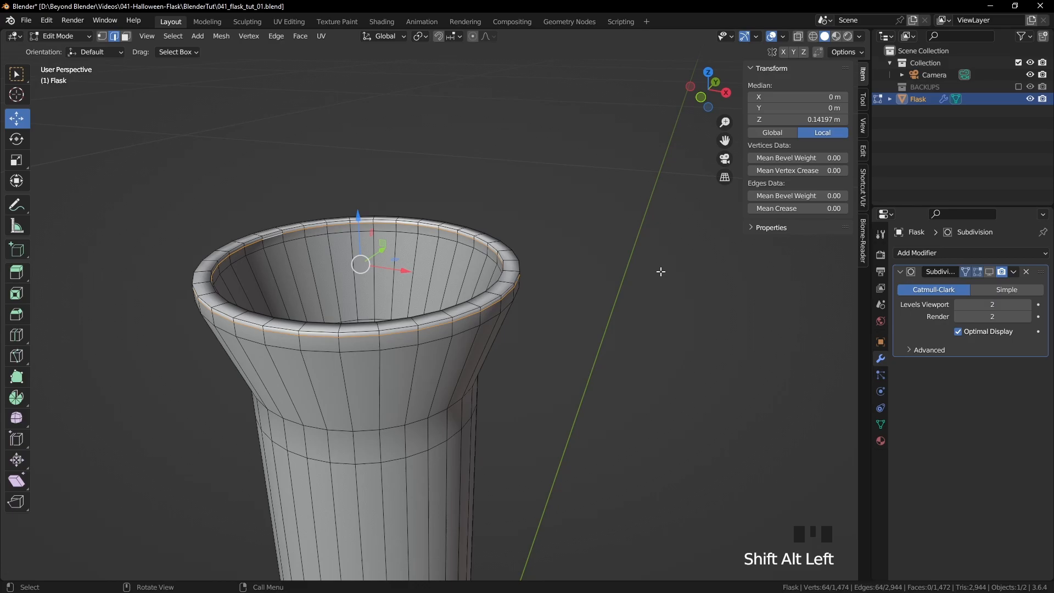
key("ctrl+Delete")
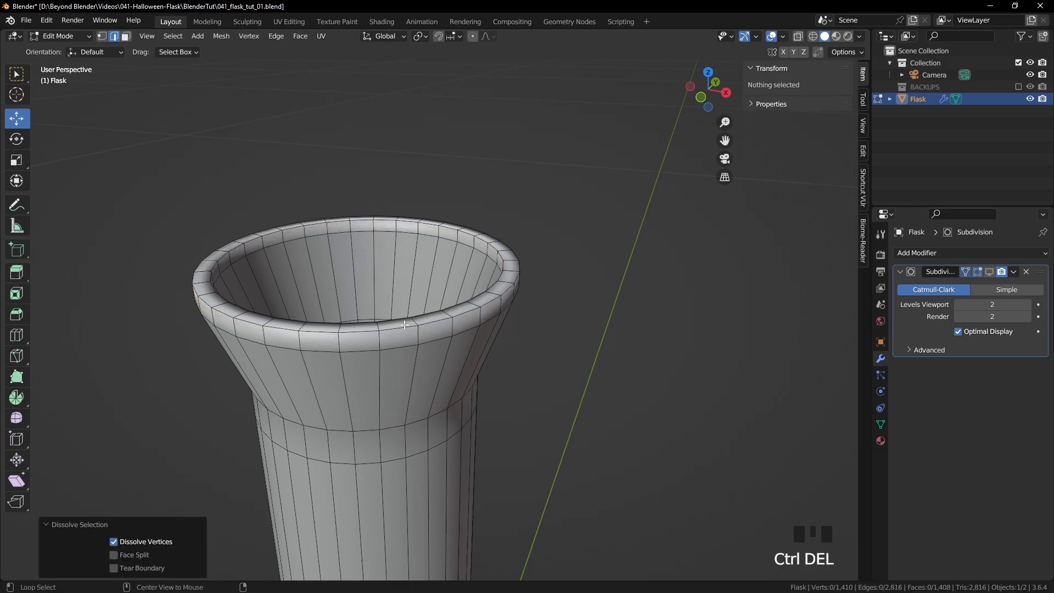
- Bevel the outer and inner edge loops on top of the flask's rim with one segment and a width of about 0.0006 m
left_click(403, 327, "alt")
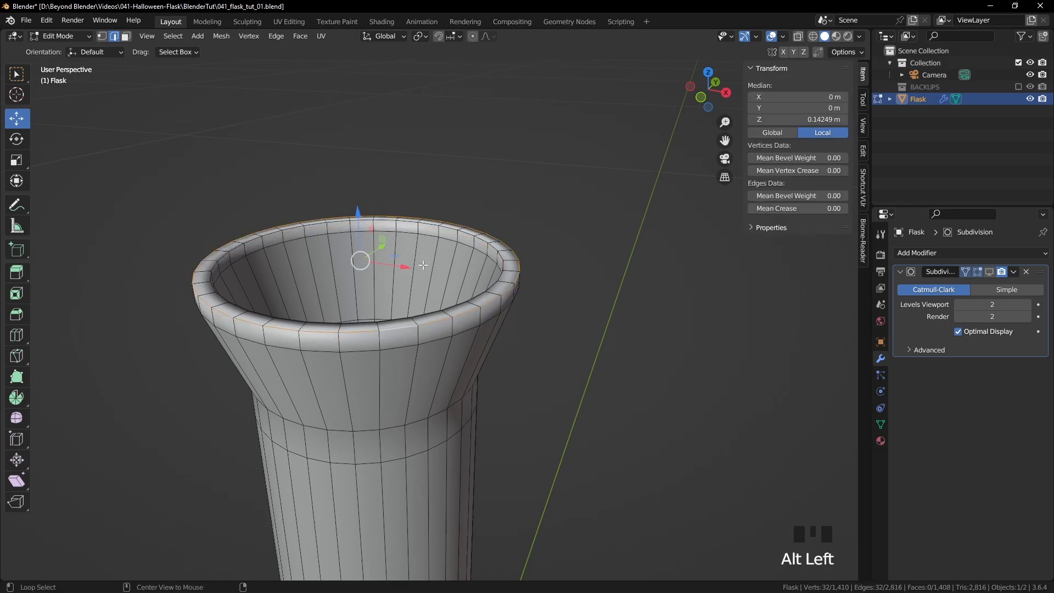
left_click(450, 230, "alt+shift")
key("ctrl+b")
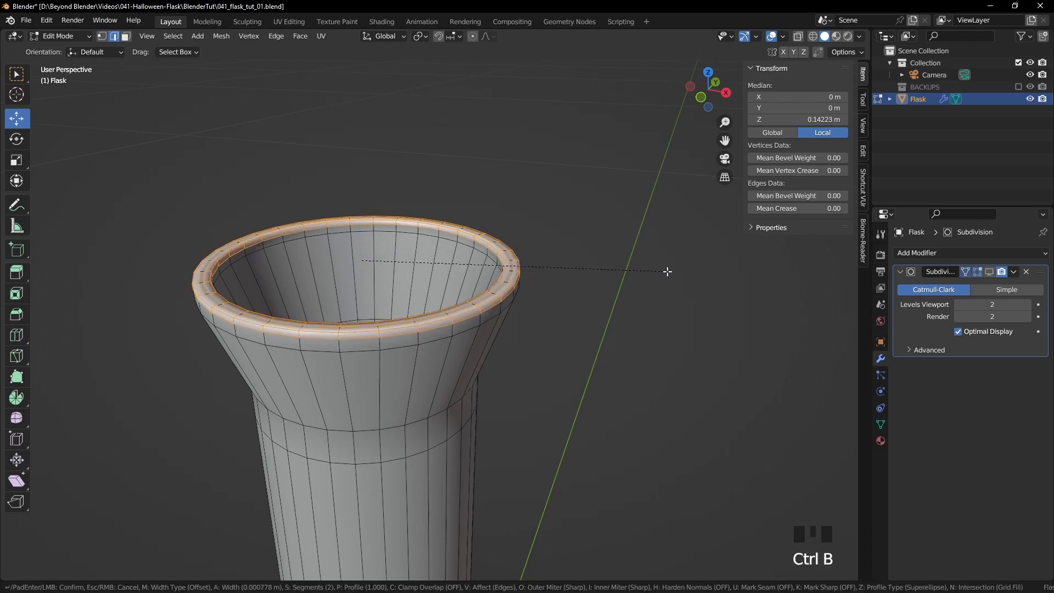
scroll(666, 271, "down", 1)
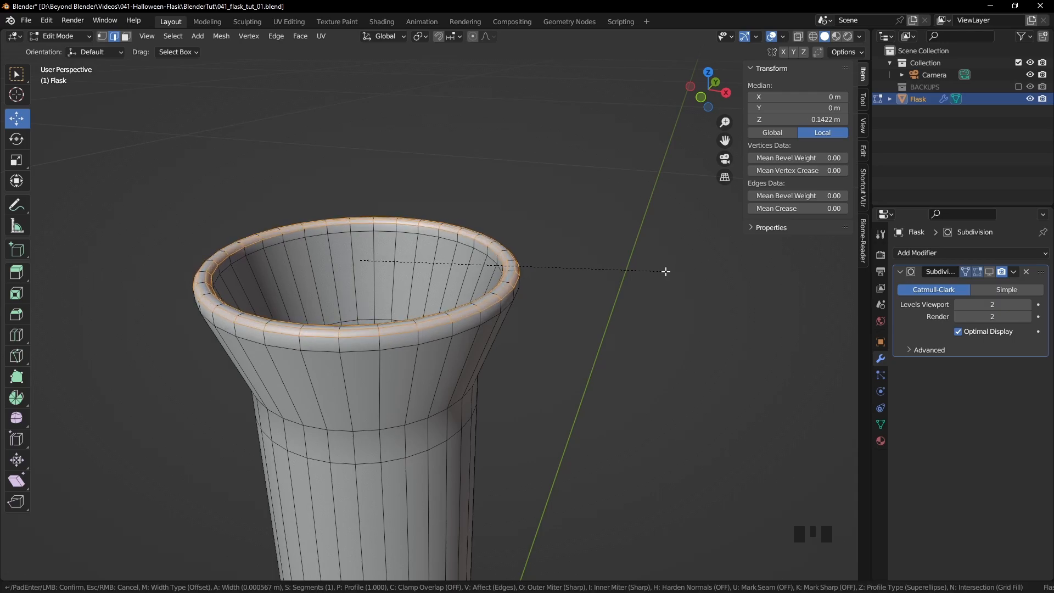
left_click(666, 271)
left_click(172, 416)
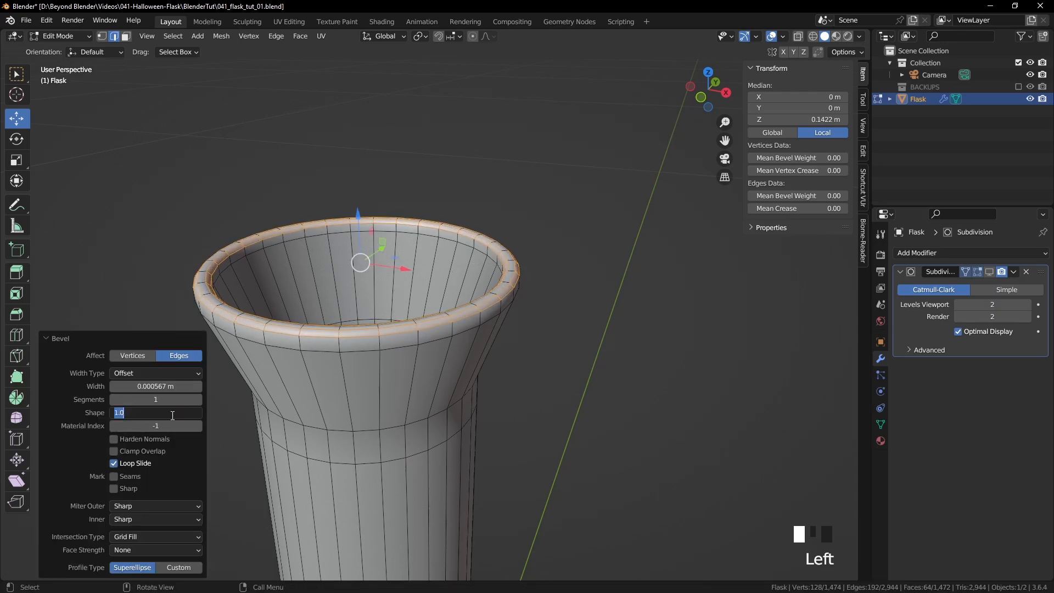
- Return to Object Mode, turn the Subdivision modifier back on in the viewport, and inspect the smoothed flask
mouse_move(580, 312)
middle_mouse_down()
mouse_move(548, 301)
mouse_move(583, 326)
middle_mouse_up()
key("Tab")
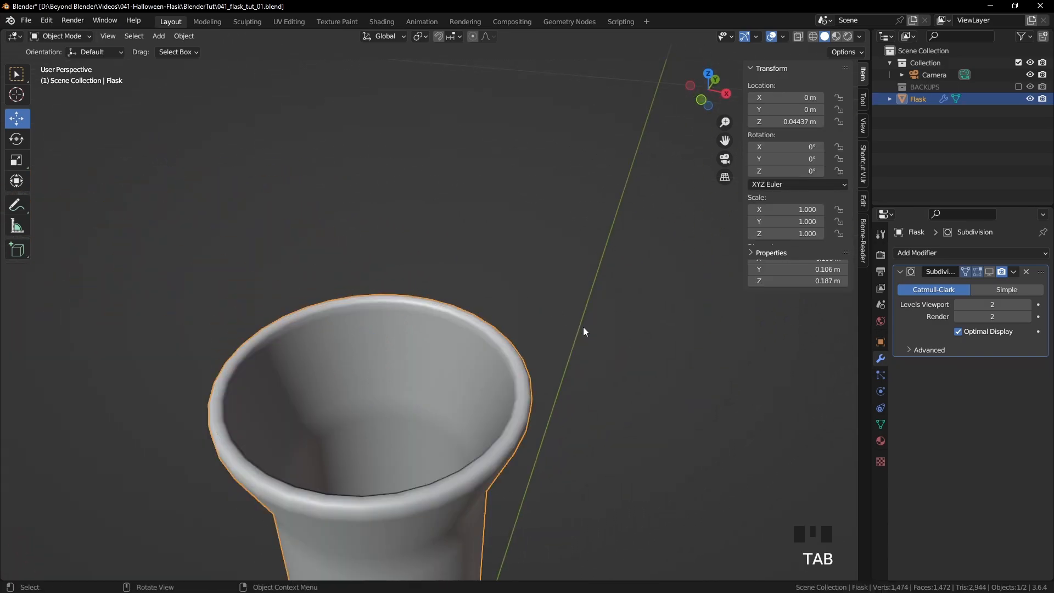
left_click(659, 377)
left_click(990, 272)
left_click(667, 397)
middle_click_drag(667, 397, 591, 342)
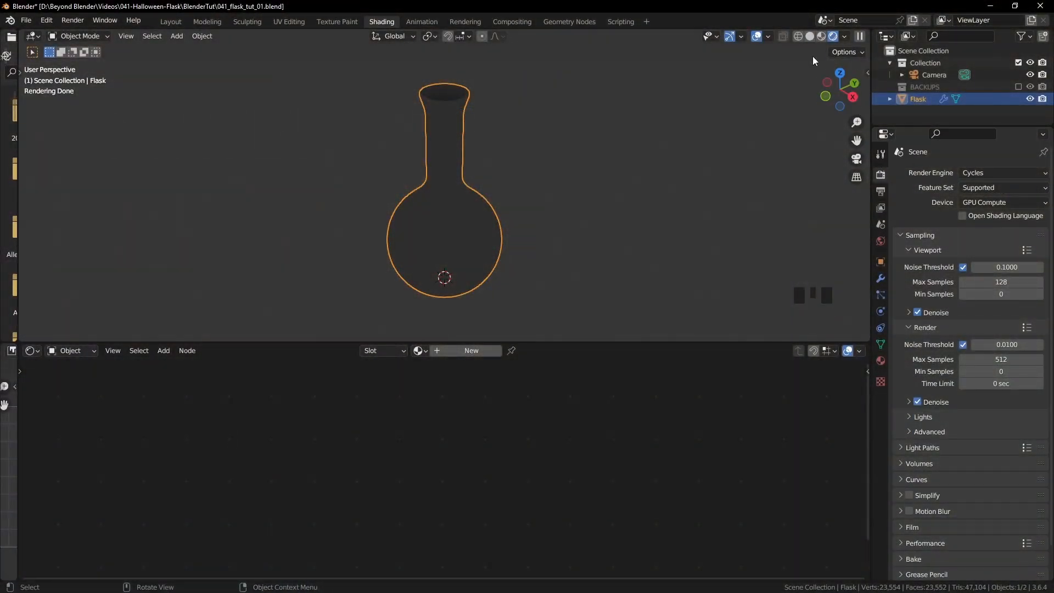
- In the rendered Shading view, disable Scene Lights and Scene World, choose the city HDRI, and lower World Opacity until the background is hidden
middle_click(544, 170)
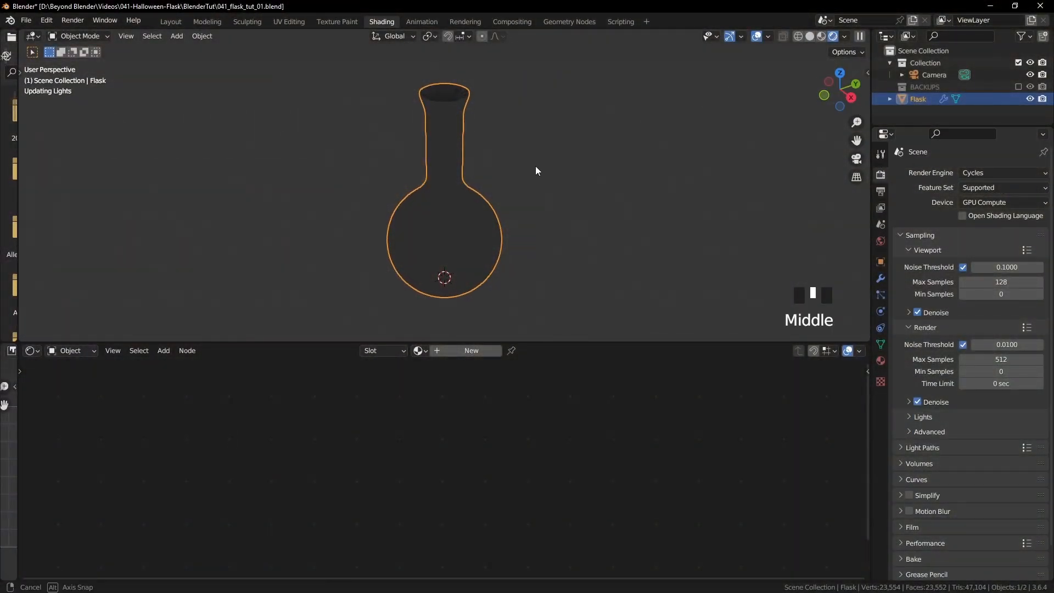
left_click(844, 36)
left_click(797, 98)
left_click(793, 108)
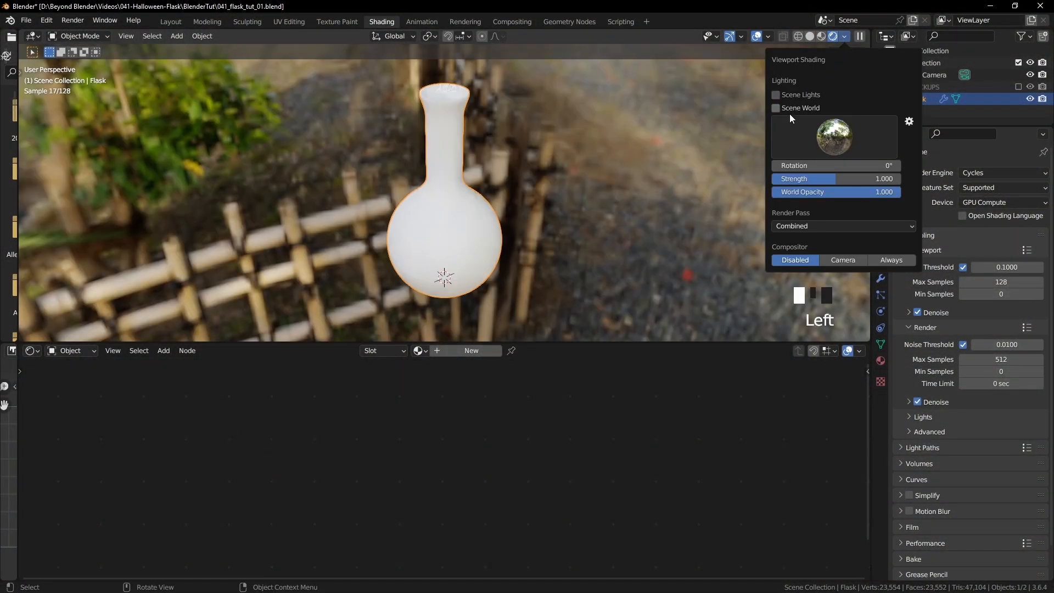
left_click(835, 136)
left_click(618, 183)
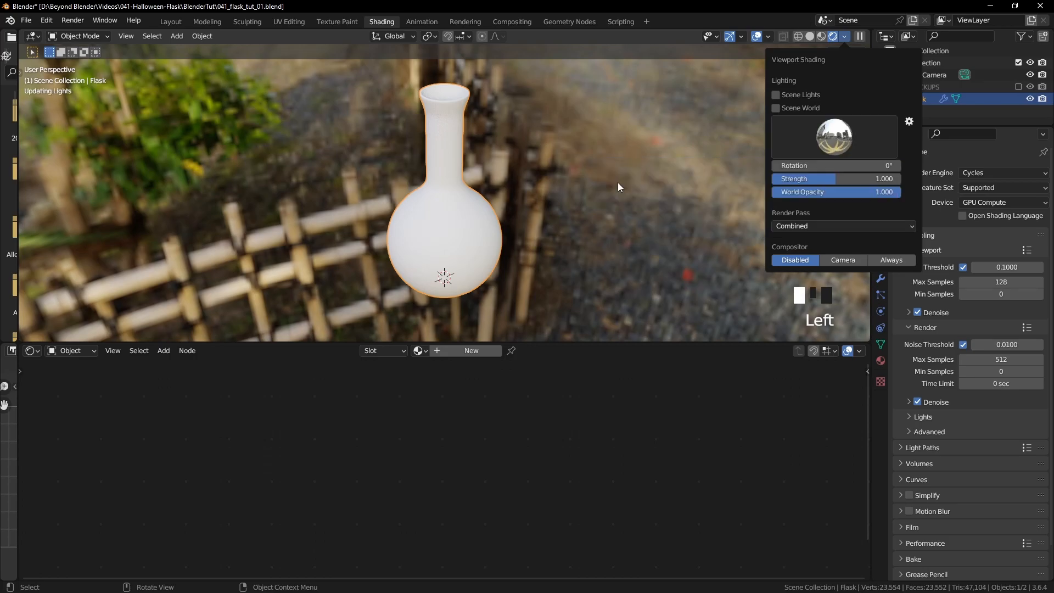
left_click_drag(876, 192, 774, 192)
middle_click_drag(611, 221, 582, 204)
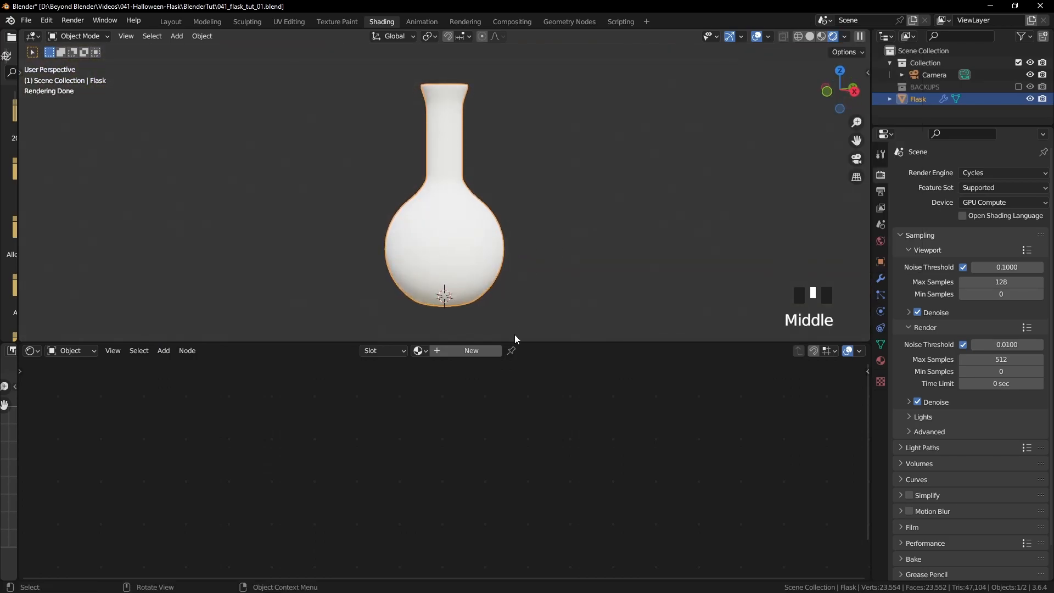
- Create a new material for the flask, enlarge the node editor, and frame all its nodes
left_click(459, 351)
left_click_drag(548, 343, 557, 287)
key("Home")
left_click_drag(625, 287, 632, 210)
key("Home")
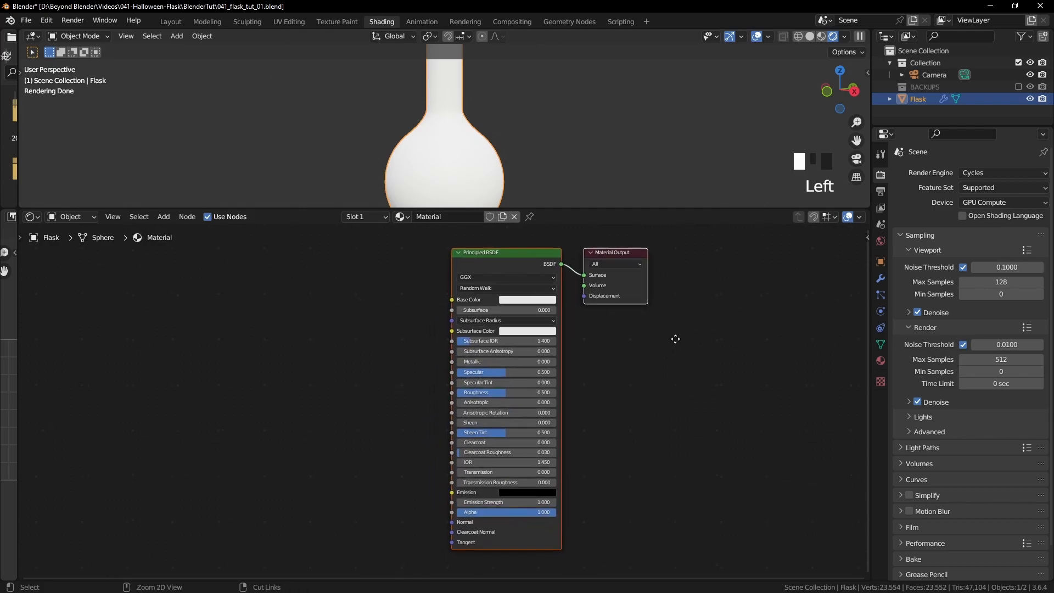
- Disconnect the Principled BSDF from the Material Output and place it below the output node
left_click(522, 250)
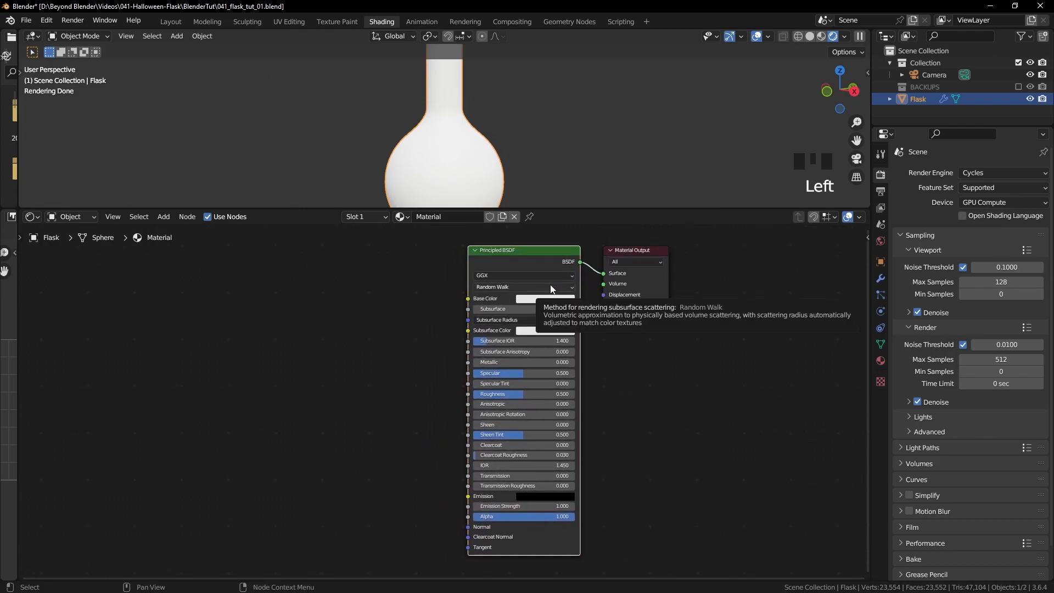
left_click_drag(604, 273, 535, 389)
middle_click_drag(638, 344, 647, 431)
left_click(641, 435)
- Add a Glass BSDF shader and connect it to the Surface input of the Material Output
key("shift+a")
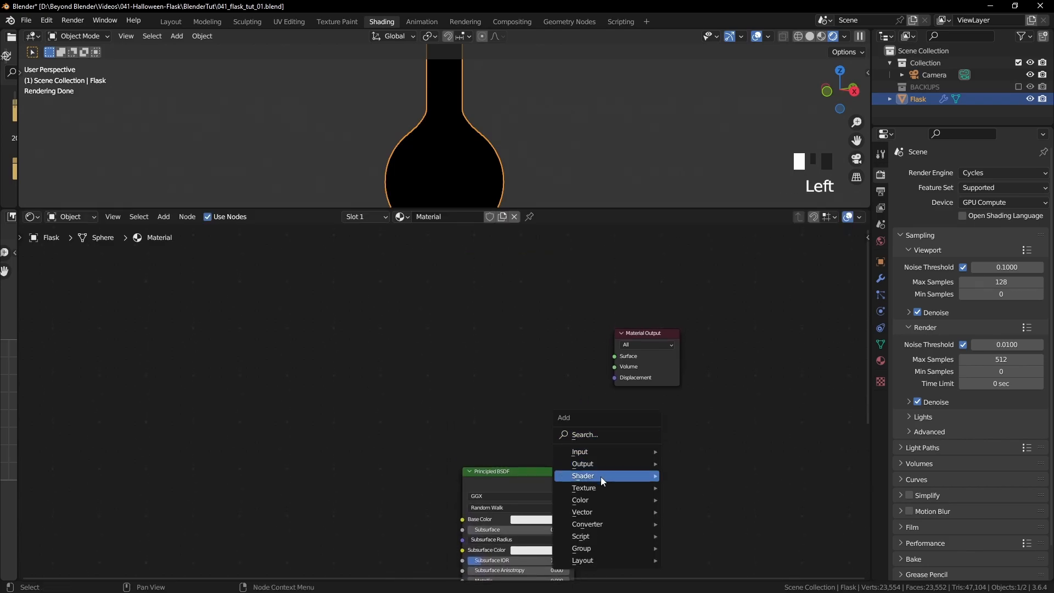
mouse_move(589, 481)
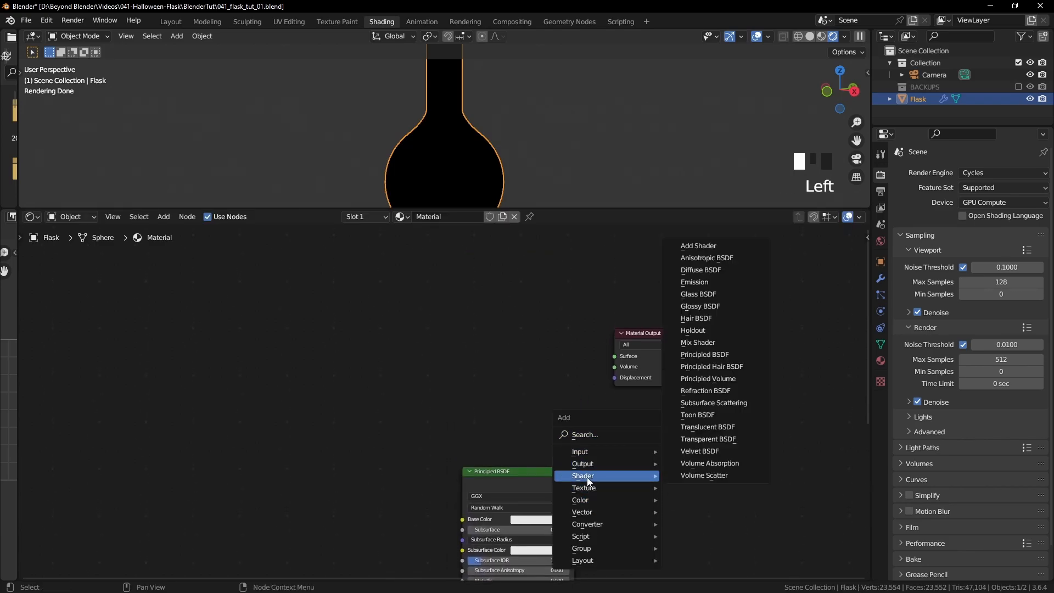
left_click(695, 299)
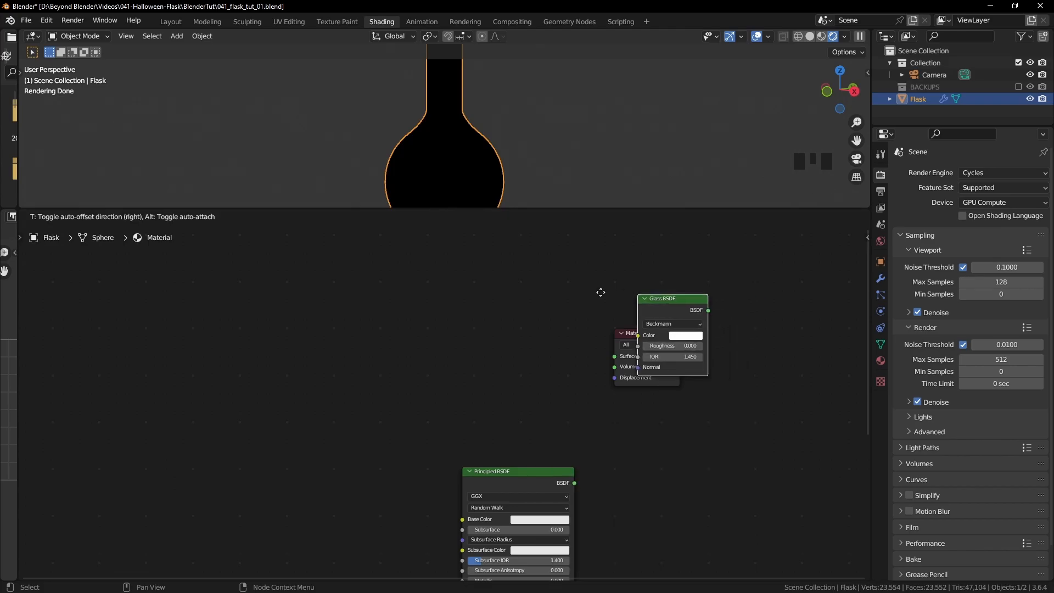
left_click(476, 310)
left_click_drag(545, 326, 588, 327)
left_click_drag(611, 361, 612, 359)
- Enlarge the 3D view, set the Glass BSDF's IOR to 1.514, and move that node closer to the Material Output
mouse_move(538, 193)
middle_mouse_down("shift")
mouse_move(552, 138)
mouse_move(506, 130)
mouse_move(541, 206)
middle_mouse_up("shift")
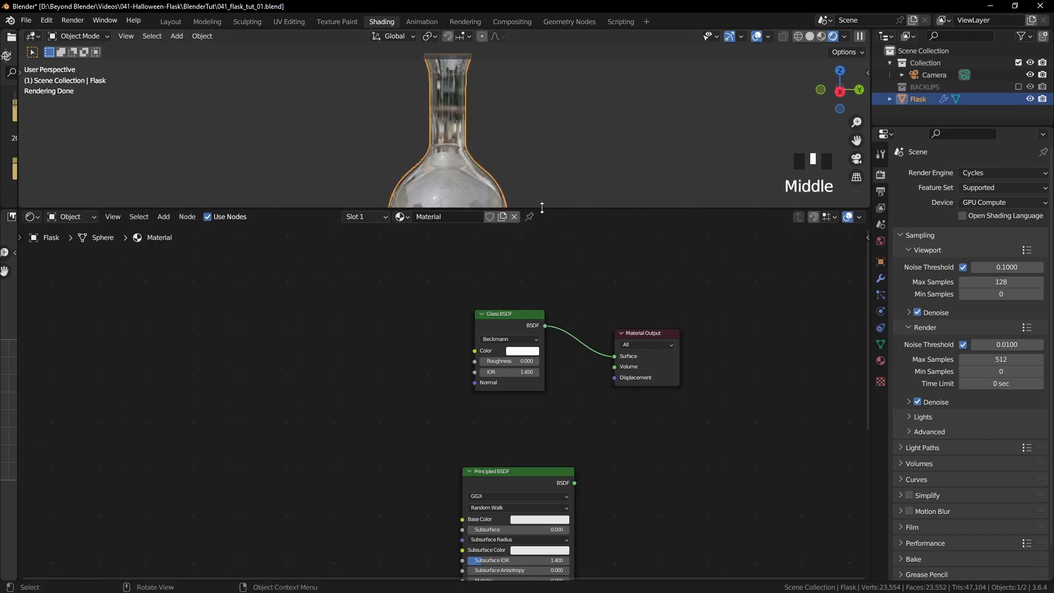
left_click_drag(542, 208, 544, 286)
mouse_move(553, 248)
middle_mouse_down("shift")
mouse_move(565, 246)
mouse_move(561, 210)
mouse_move(508, 185)
mouse_move(547, 245)
middle_mouse_up("shift")
middle_click_drag(560, 439, 572, 442)
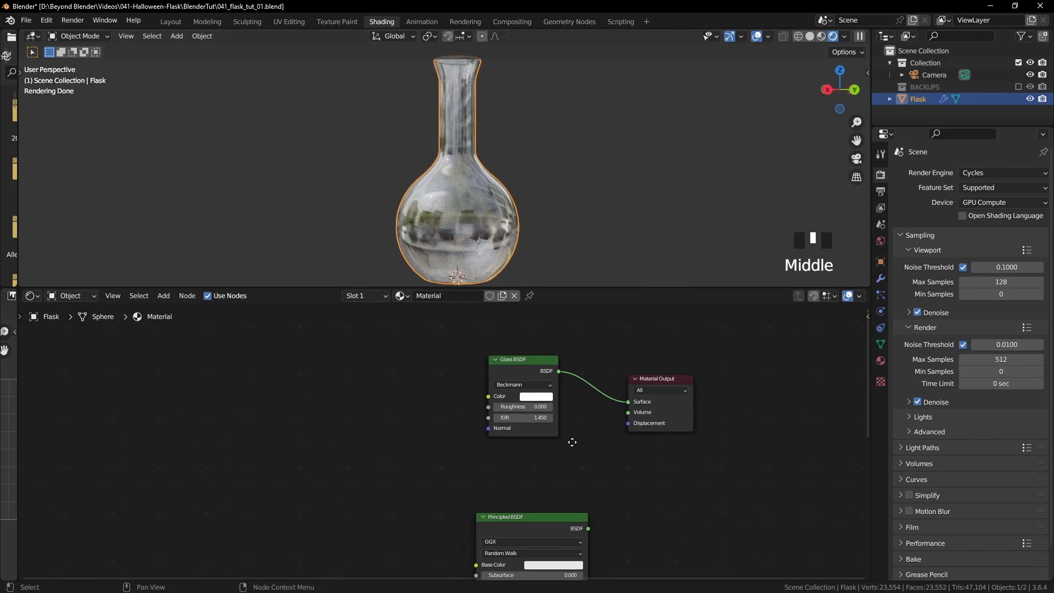
left_click(516, 417)
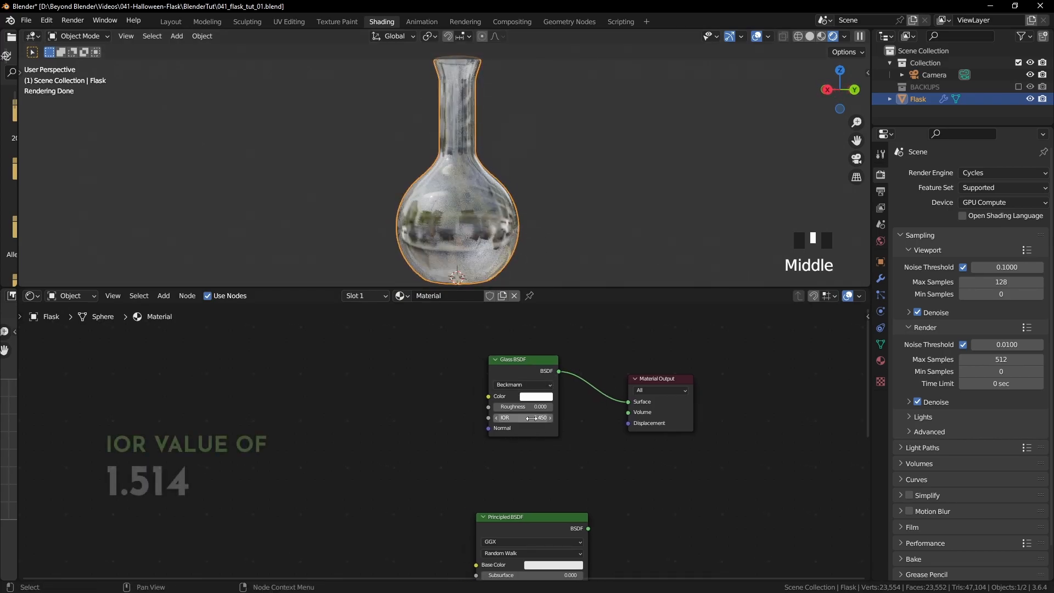
type("1.514")
key("Return")
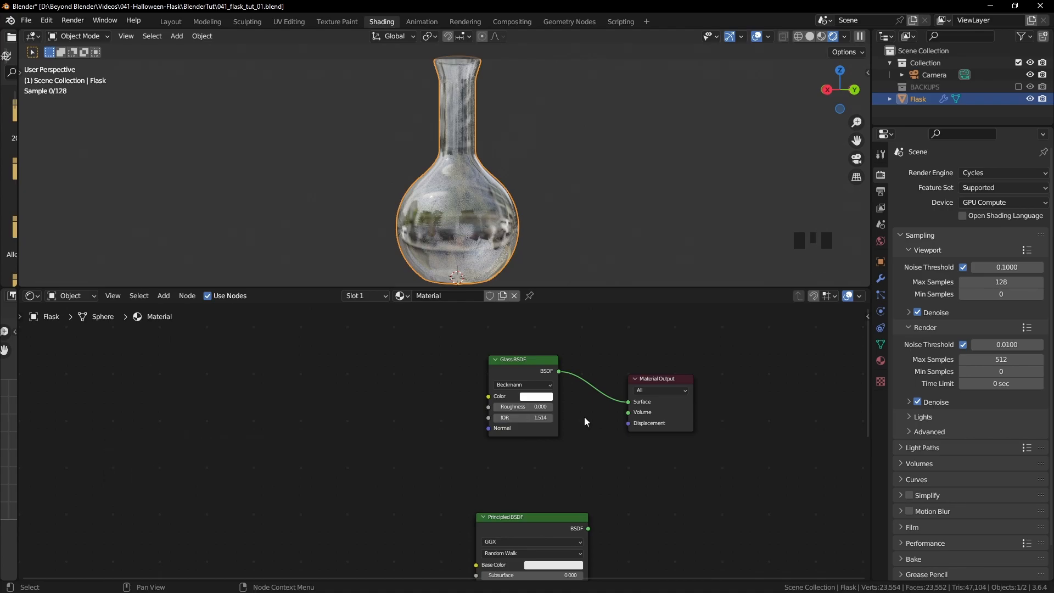
middle_click_drag(612, 416, 643, 428)
left_click_drag(576, 375, 585, 380)
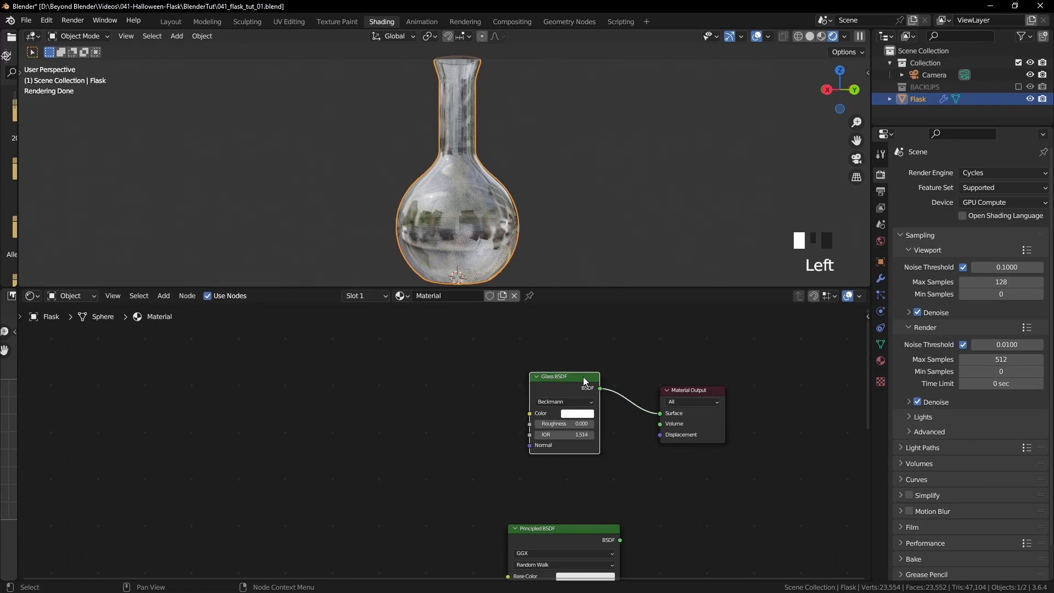
- Add a Noise Texture beside the Glass BSDF and attach Mapping and Texture Coordinate nodes to it
middle_click_drag(405, 425, 438, 437)
key("shift+a")
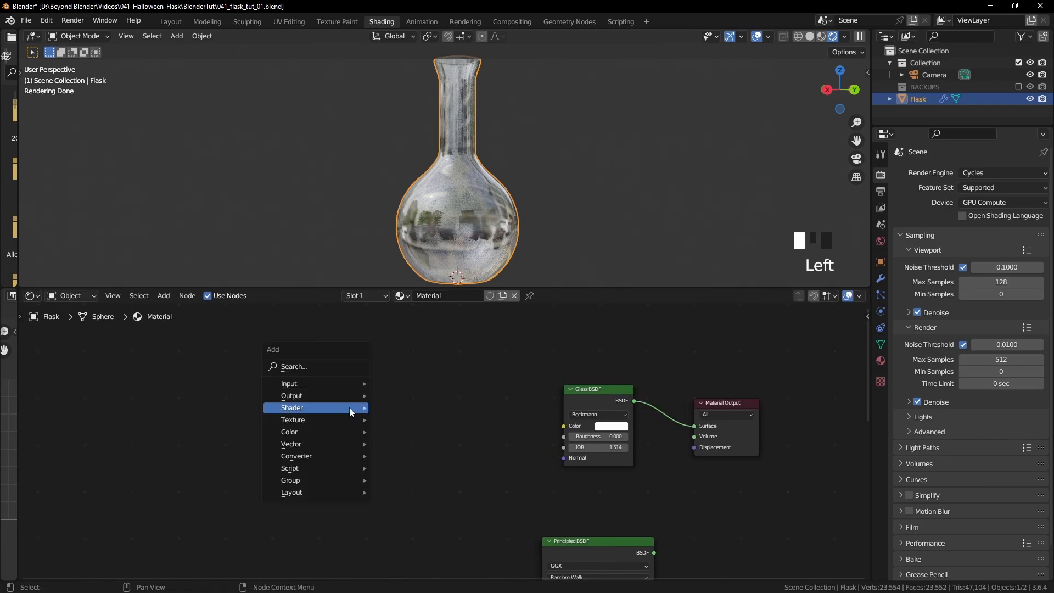
mouse_move(299, 421)
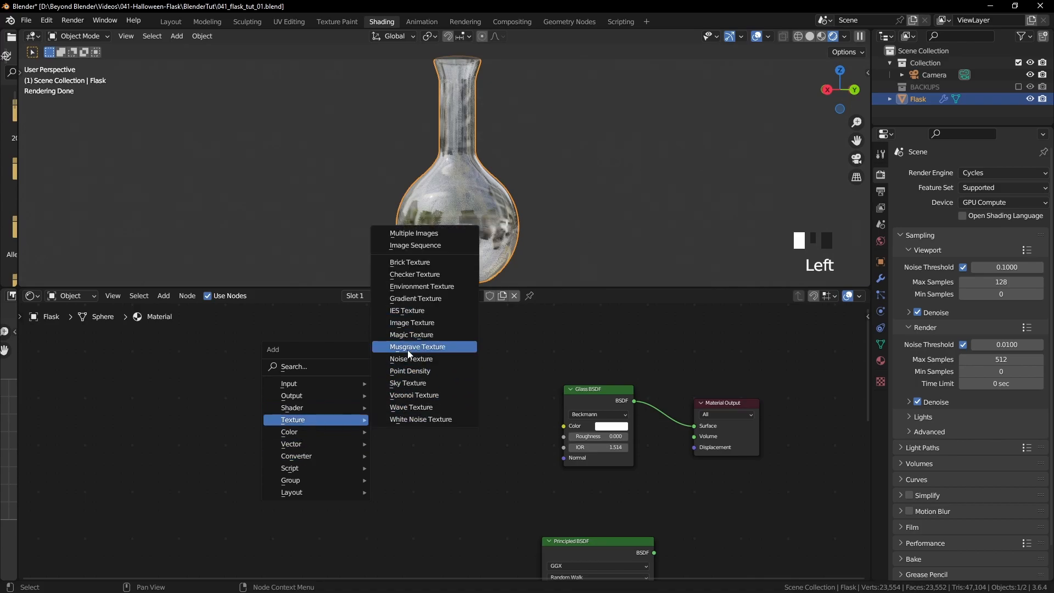
left_click(411, 359)
left_click(407, 373)
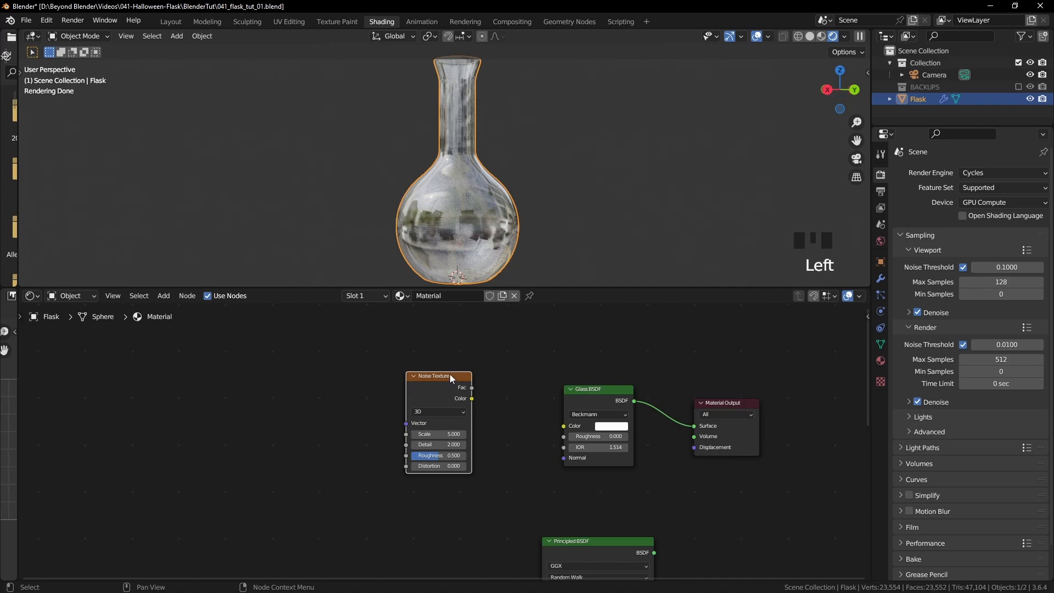
key("ctrl+t")
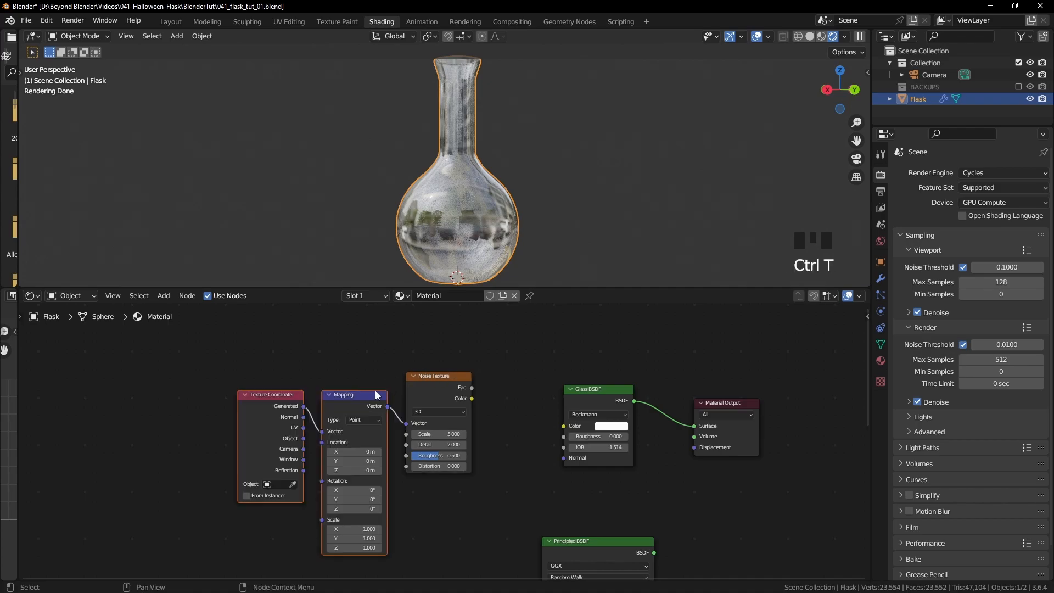
- Move the Texture Coordinate and Mapping nodes together so they line up with the Noise Texture
left_click(170, 371)
left_click_drag(216, 365, 387, 502)
left_click_drag(354, 440, 350, 422)
left_click(351, 422)
- Drive the Mapping node's Vector input with the Object output of the Texture Coordinate node
scroll(472, 459, "up", 3)
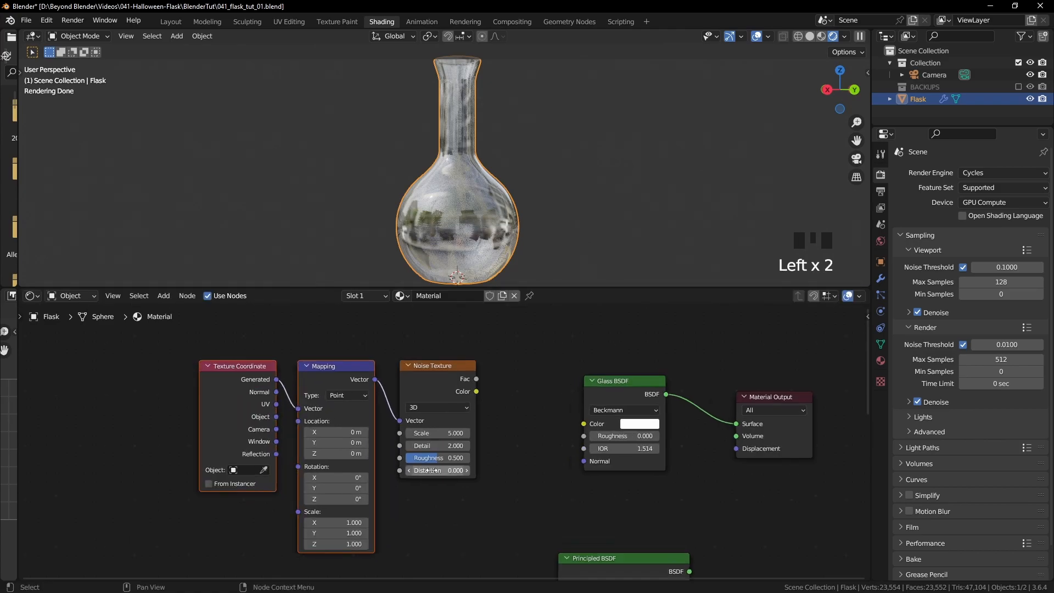
scroll(472, 456, "up", 1)
left_click(281, 400)
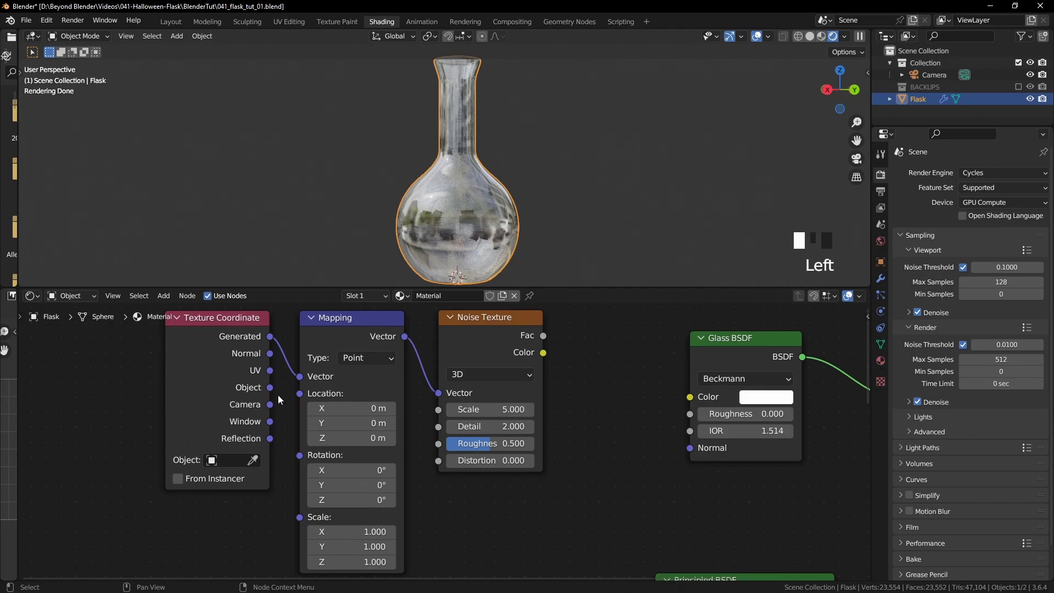
left_click_drag(271, 388, 299, 378)
scroll(437, 441, "down", 4)
middle_click_drag(526, 420, 380, 430)
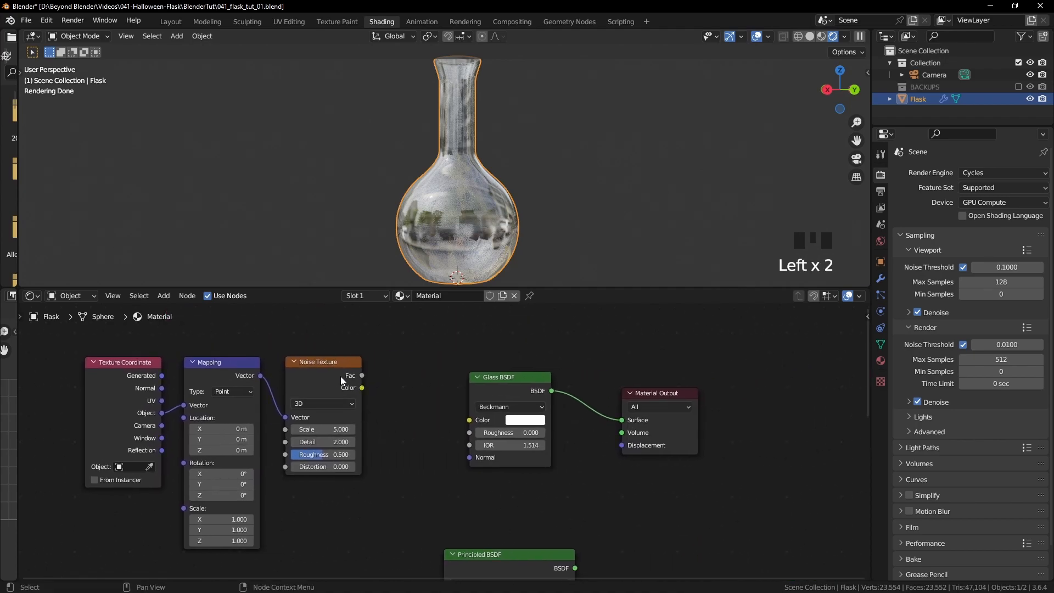
- Preview the Noise Texture directly on the flask and set its Scale to 12
left_click(324, 361, "ctrl+shift")
left_click(324, 428)
left_click(399, 437)
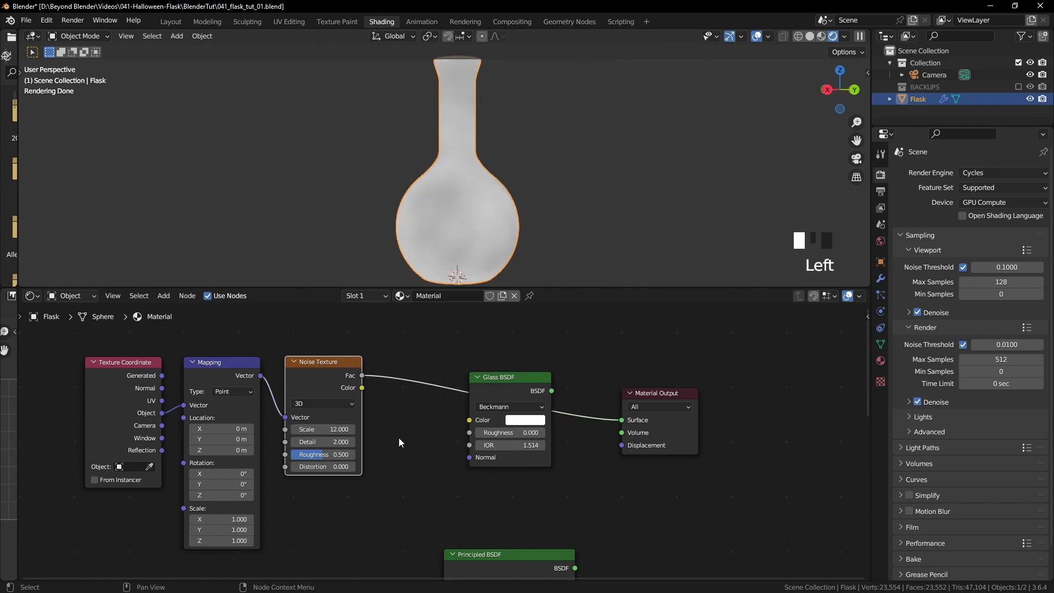
middle_click_drag(574, 163, 563, 189)
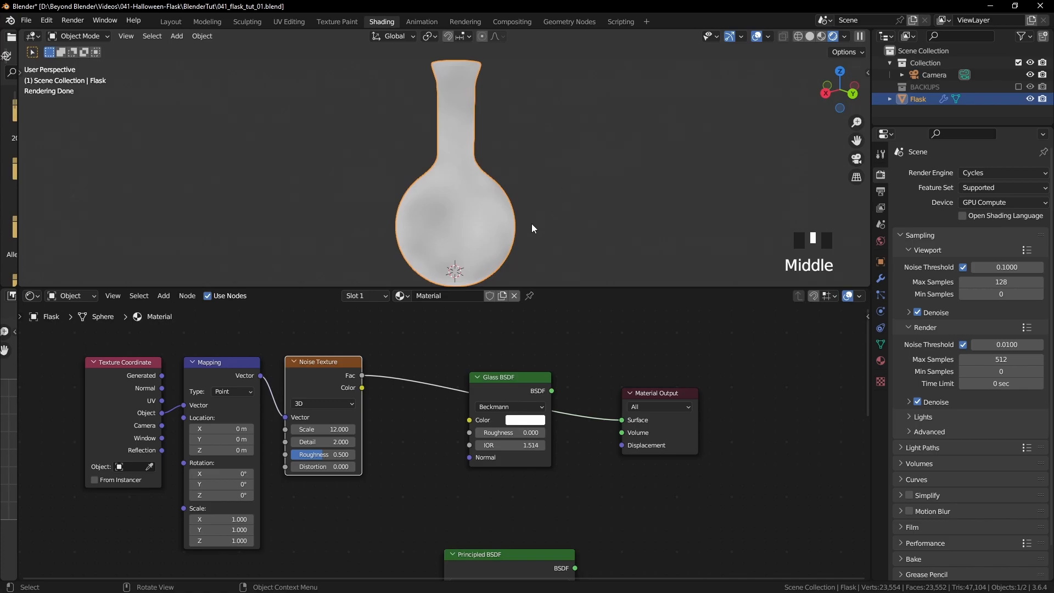
- Set the Noise Texture's Detail to 8 and its Roughness to 0.75, and inspect the pattern up close
left_click(319, 442)
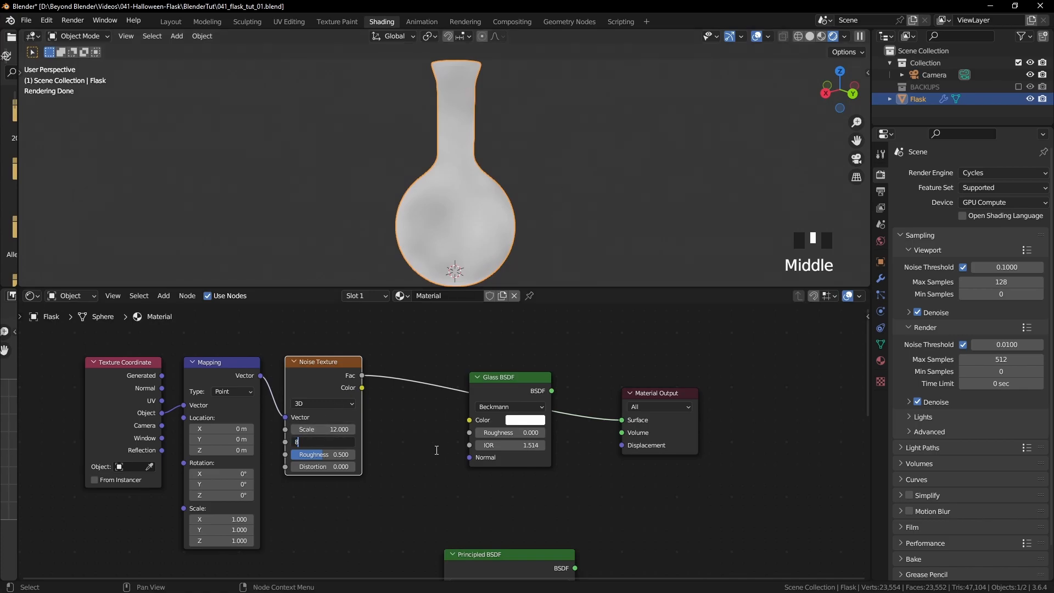
type("8")
left_click(437, 452)
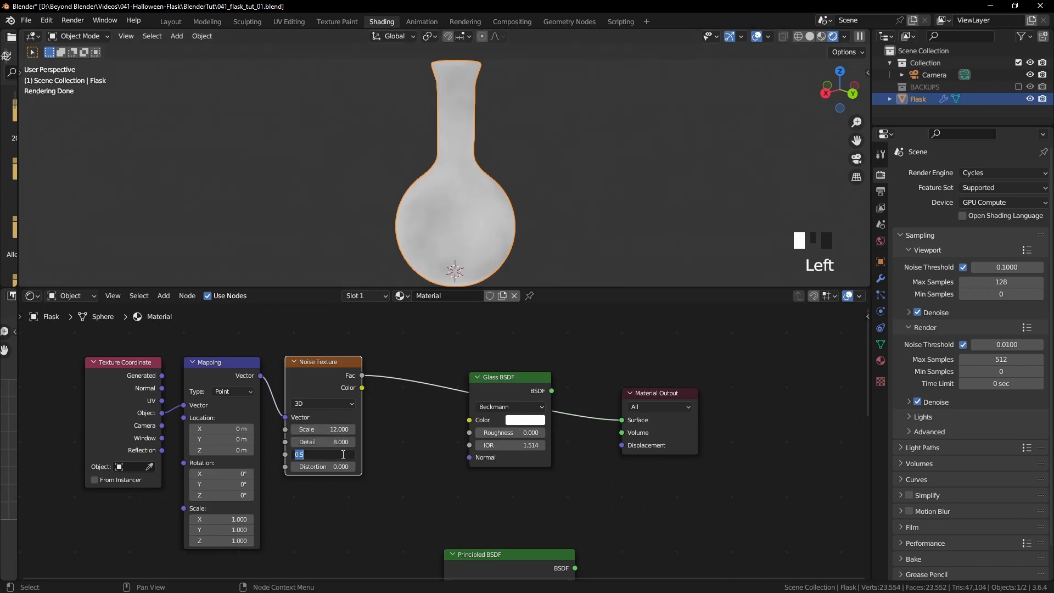
left_click(344, 455)
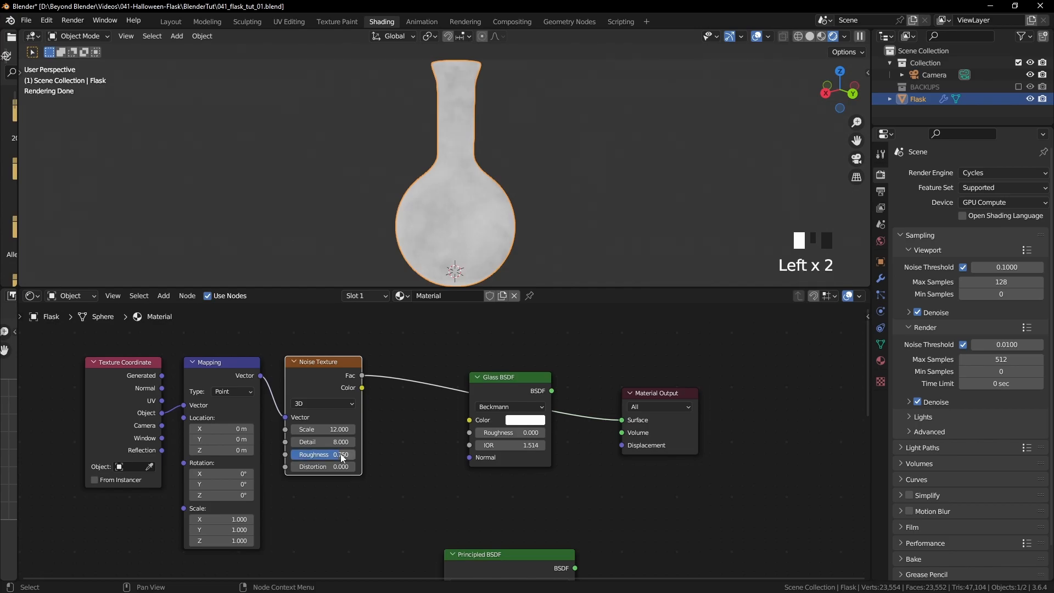
middle_click_drag(512, 171, 511, 207)
scroll(511, 213, "up", 5)
- Send the Glass BSDF to the material output again and connect the Noise Texture's Fac to its Roughness
left_click(506, 386, "ctrl+shift")
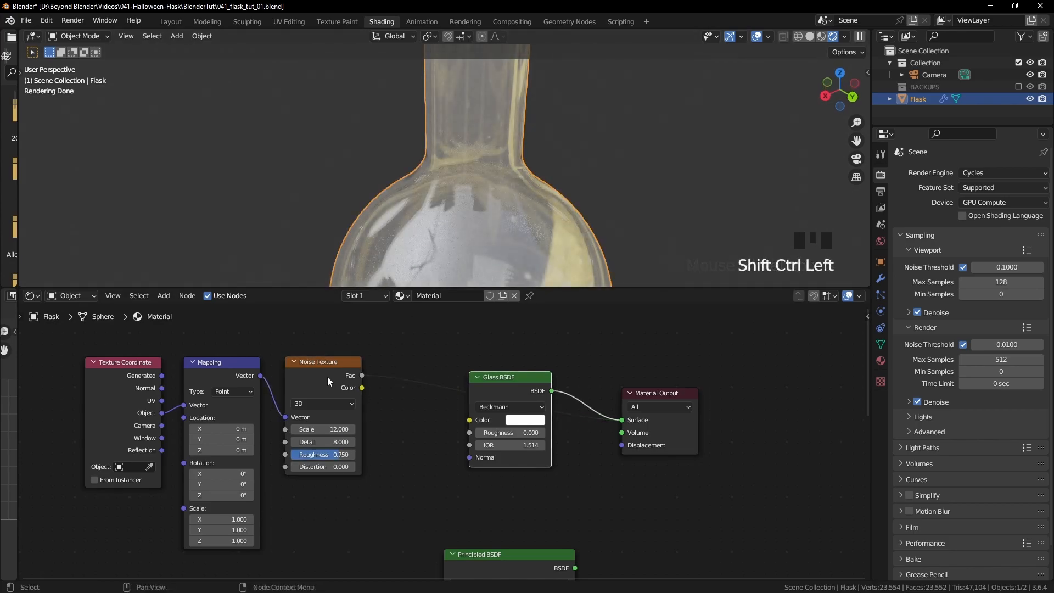
left_click_drag(363, 377, 407, 387)
left_click_drag(465, 436, 470, 433)
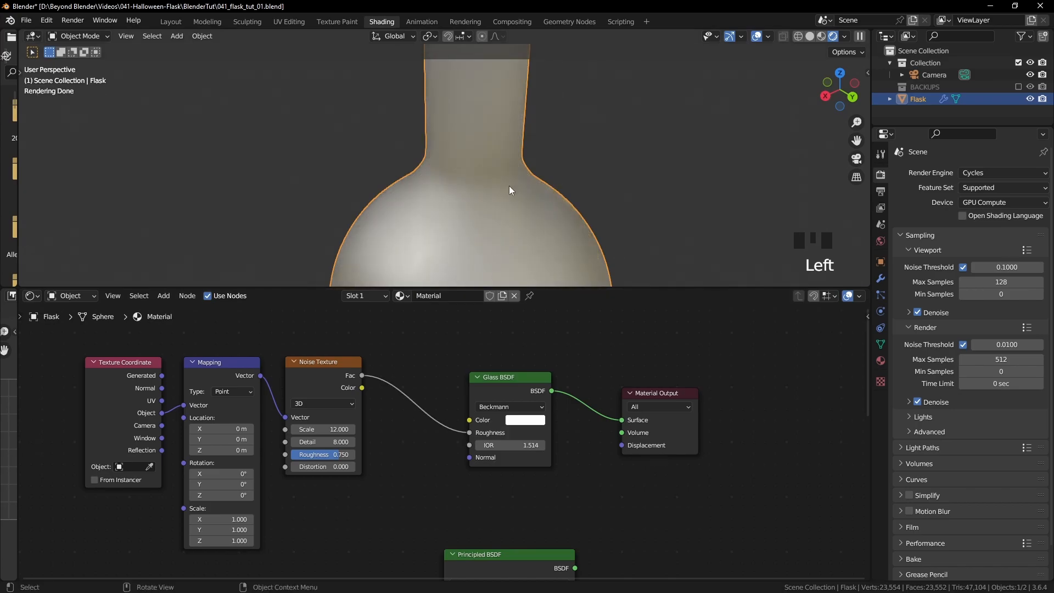
scroll(509, 203, "down", 2)
scroll(447, 433, "down", 1)
middle_click_drag(496, 230, 511, 252)
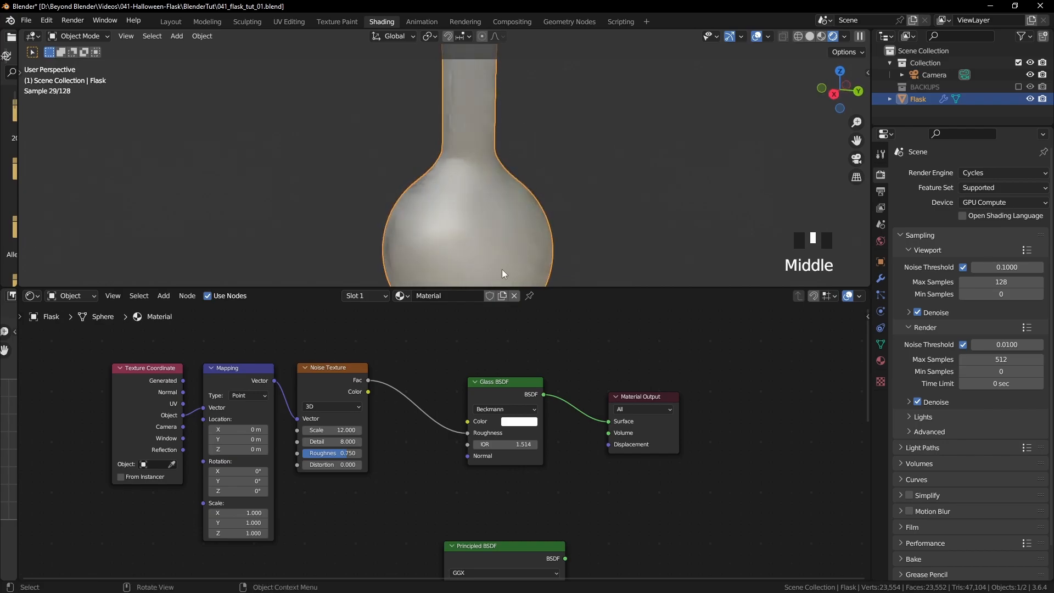
- Move the texture nodes away from the Glass BSDF and insert a Color Ramp between the Noise Texture's Fac and the Roughness input
scroll(443, 441, "down", 1)
left_click_drag(476, 390, 506, 391)
left_click_drag(422, 421, 83, 488)
key("g")
left_click(163, 476)
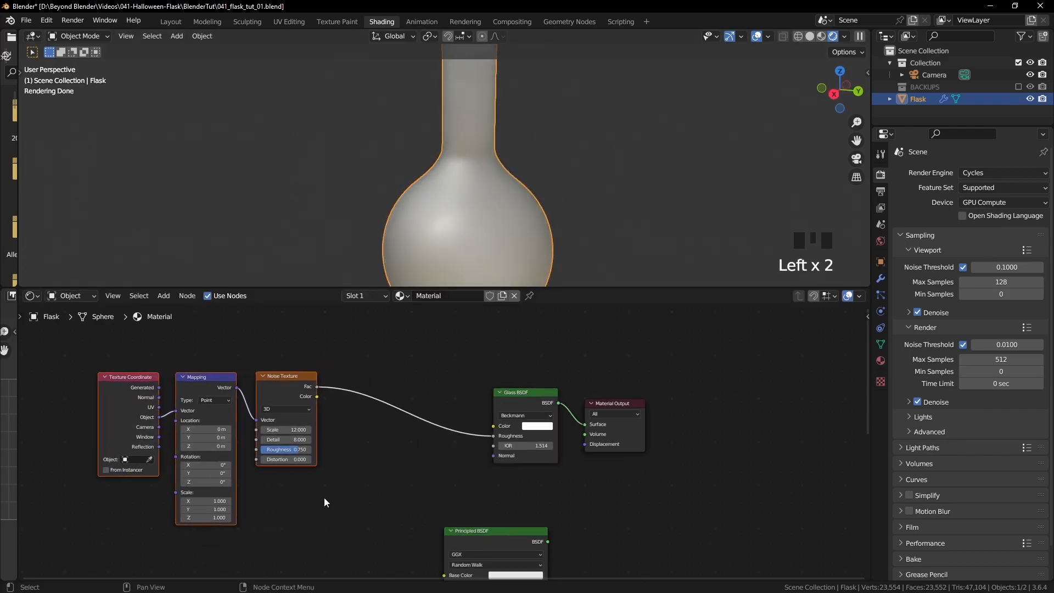
left_click(316, 502)
key("shift+a")
mouse_move(323, 529)
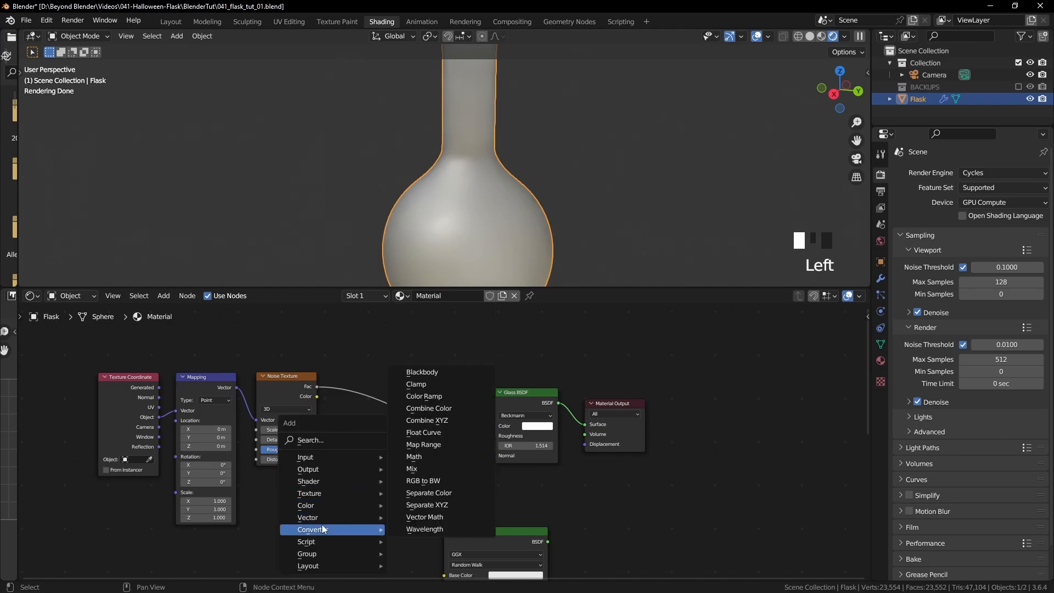
left_click(423, 396)
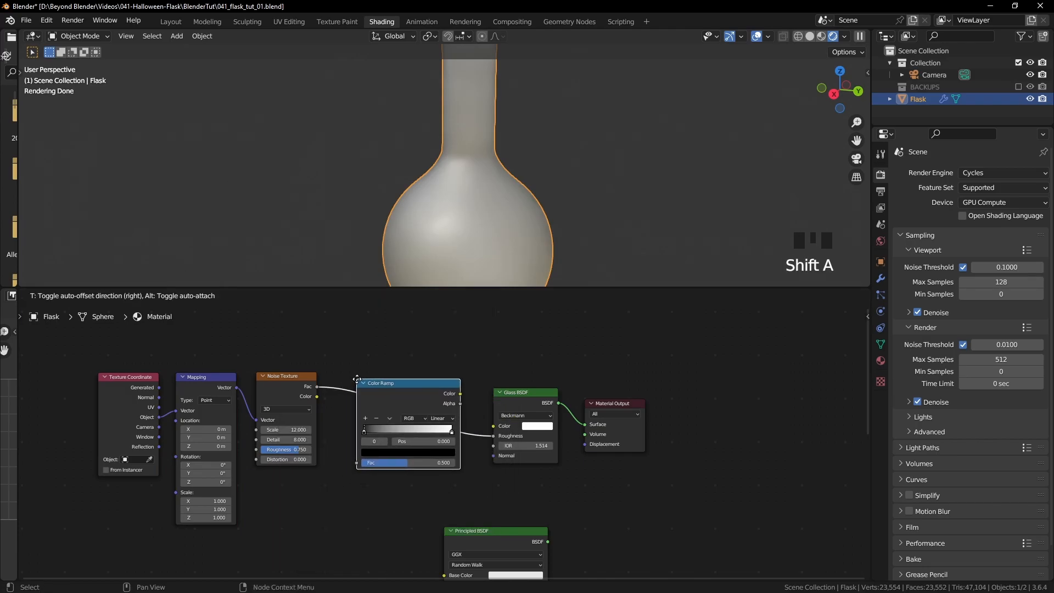
left_click(356, 381)
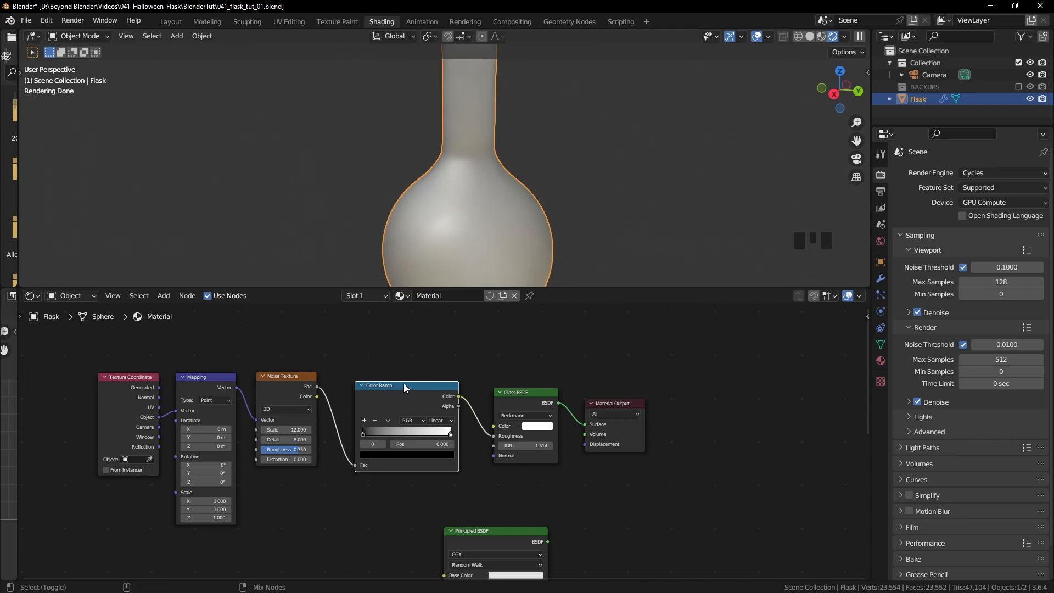
- Preview the Color Ramp on the flask and tighten its contrast with the black stop at 0.477 and the white stop at 0.693
left_click(403, 384, "ctrl+shift")
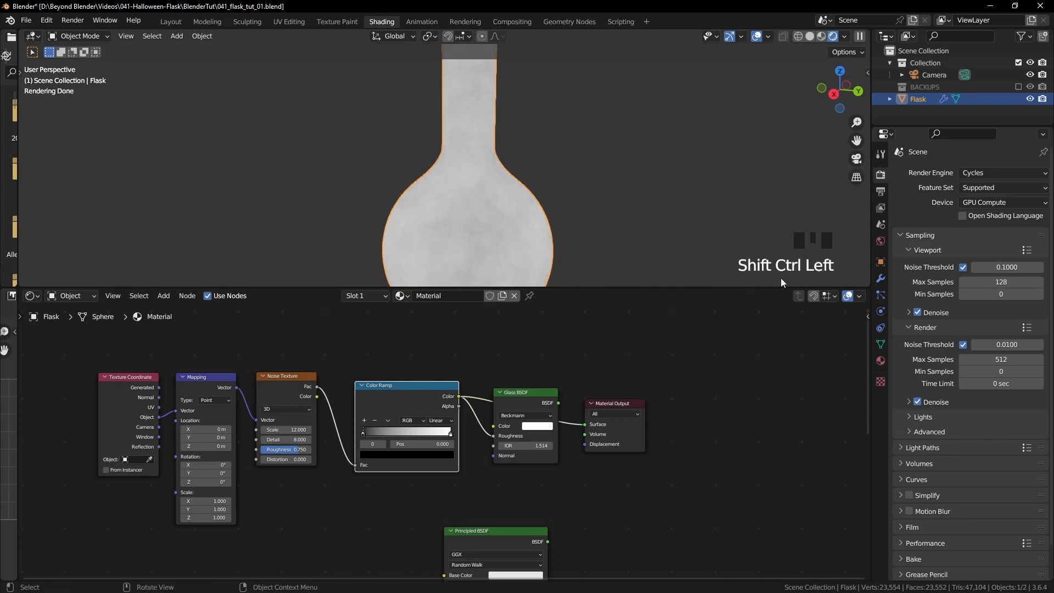
middle_click_drag(533, 391, 551, 391)
middle_click_drag(518, 241, 521, 194)
scroll(526, 197, "up", 4)
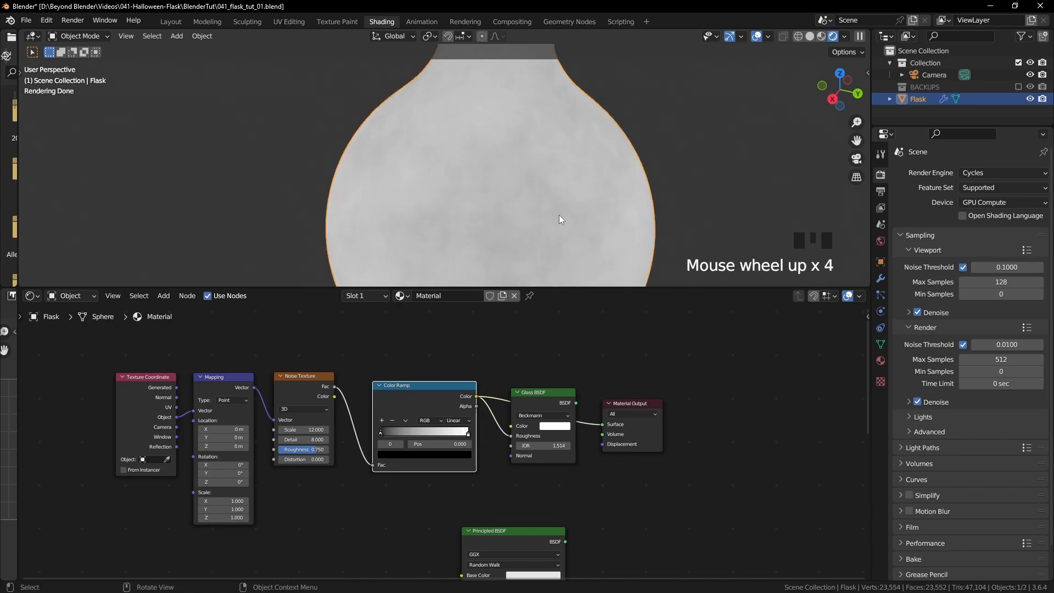
left_click(382, 438)
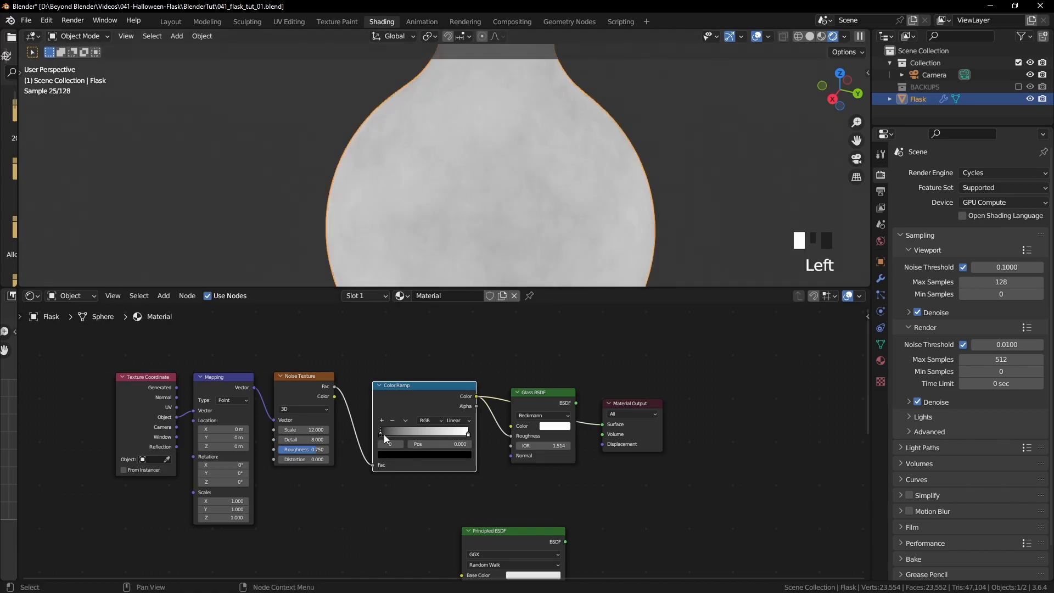
scroll(421, 440, "up", 2)
left_click_drag(356, 435, 414, 434)
left_click_drag(479, 433, 442, 436)
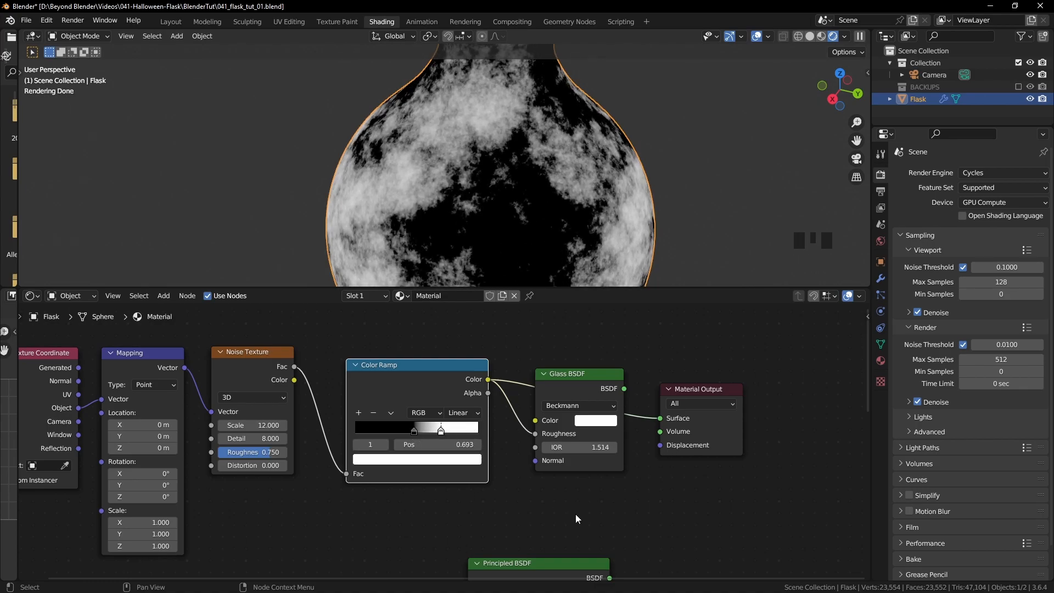
- Reconnect the Glass BSDF to the material output's Surface and inspect the roughness variation on the flask
middle_click_drag(627, 406, 627, 423)
left_click_drag(624, 406, 661, 436)
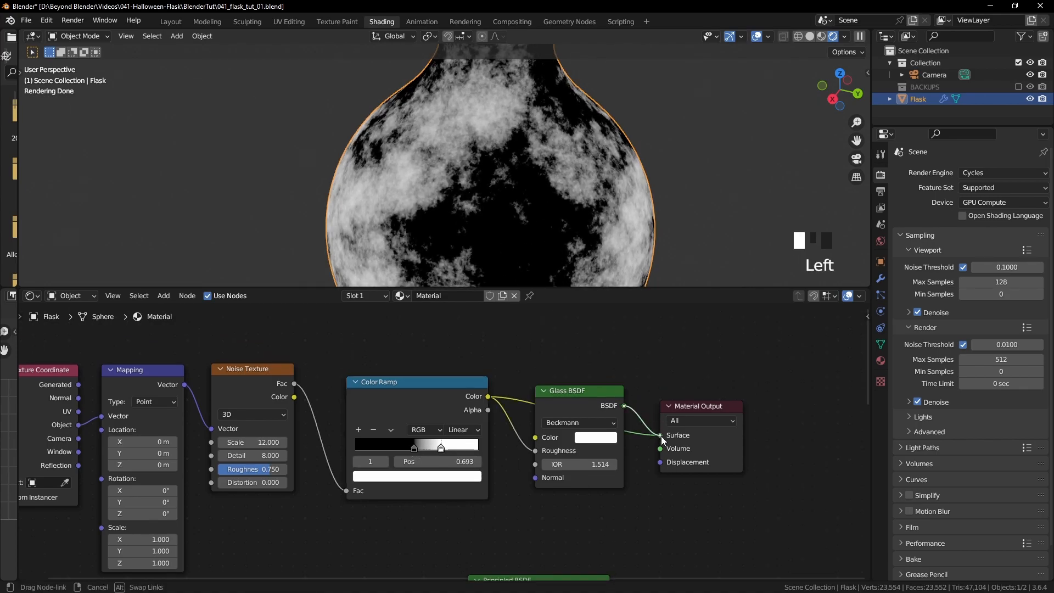
scroll(554, 220, "down", 3)
left_click(670, 167)
middle_click_drag(670, 167, 511, 152)
scroll(591, 374, "down", 2)
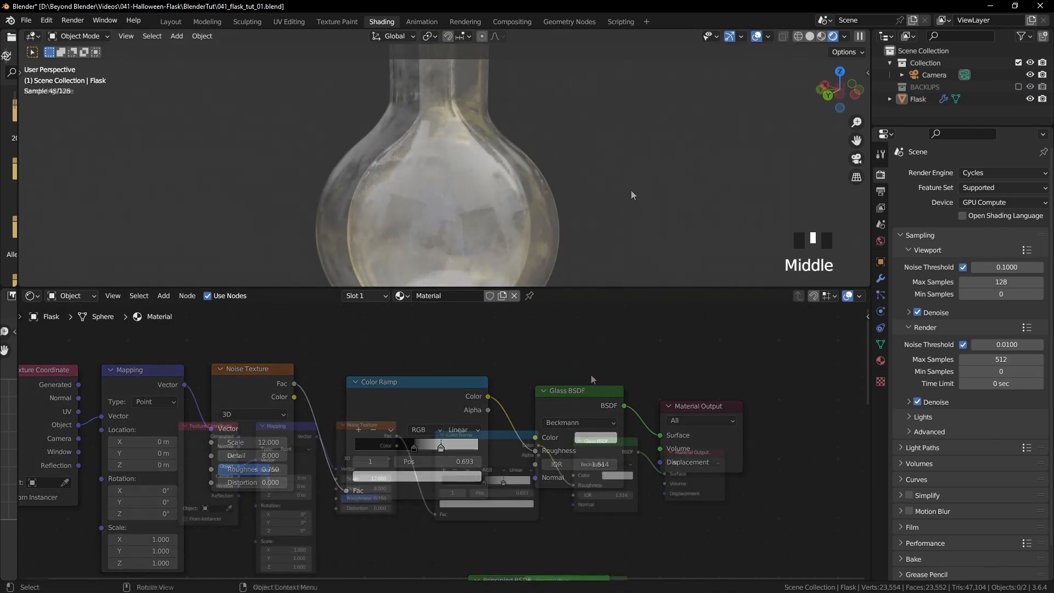
- Duplicate the Color Ramp, place the copy above the original, and feed it with the Noise Texture's Fac
left_click(502, 437)
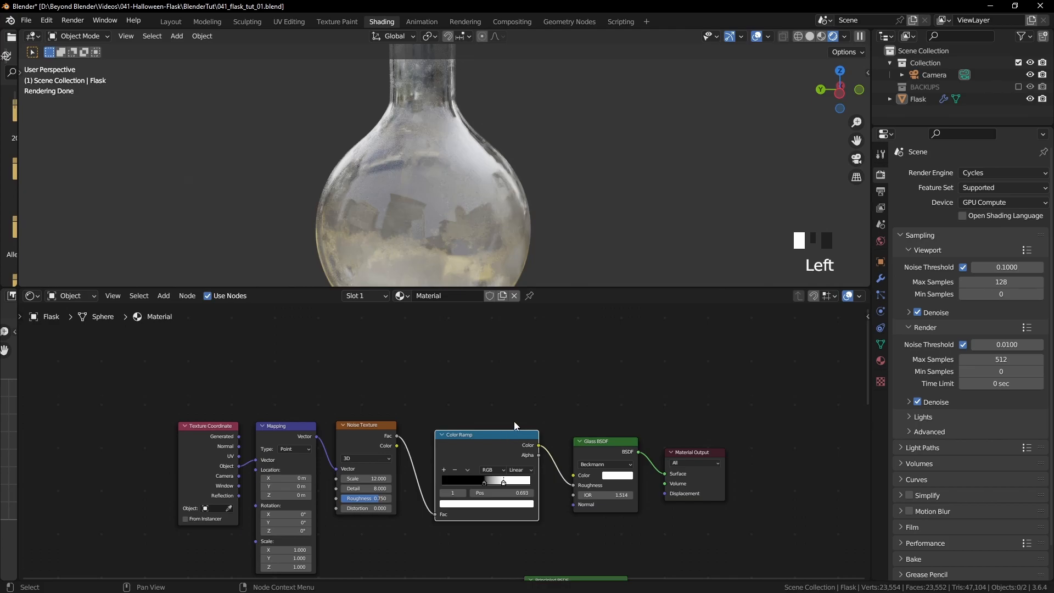
key("shift+d")
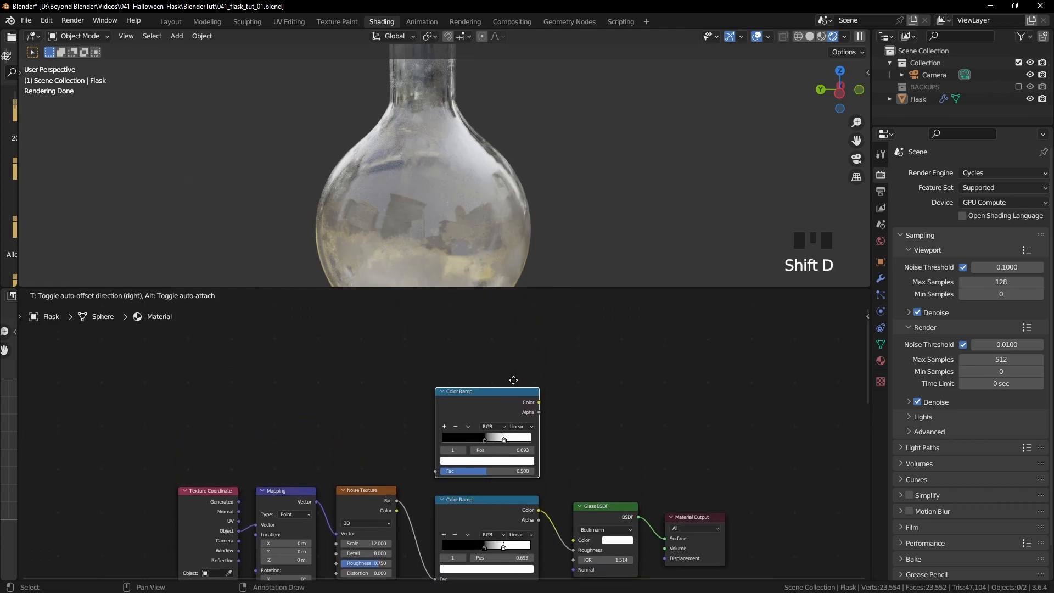
left_click(516, 378)
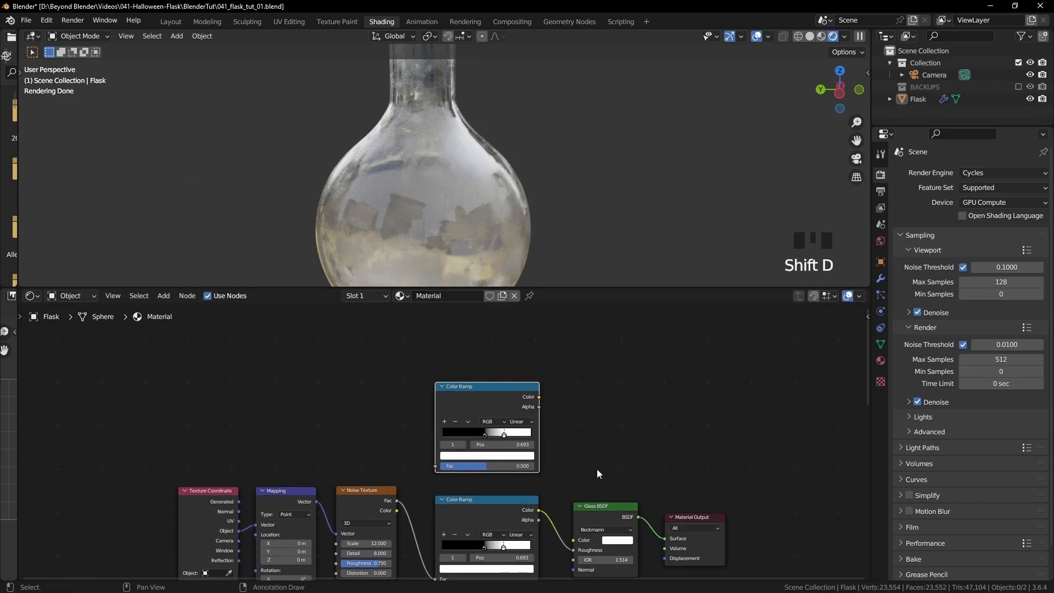
scroll(439, 456, "down", 2, "shift")
left_click_drag(392, 471, 431, 437)
middle_click_drag(585, 416, 578, 427)
scroll(575, 424, "up", 3)
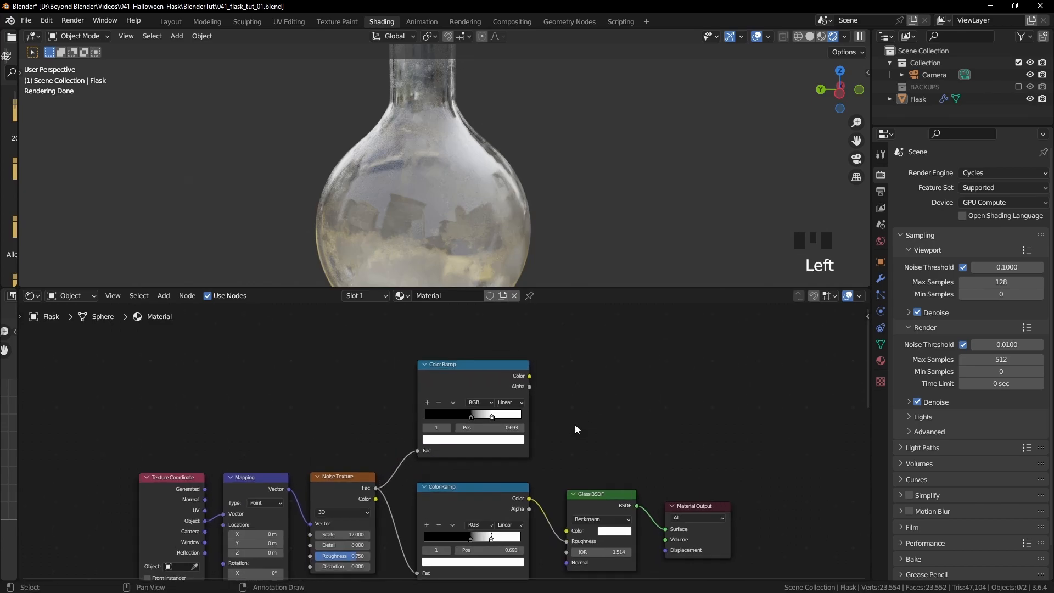
- Set the upper Color Ramp's white end stop to hex colour D9E396
left_click(525, 443)
left_click(526, 341)
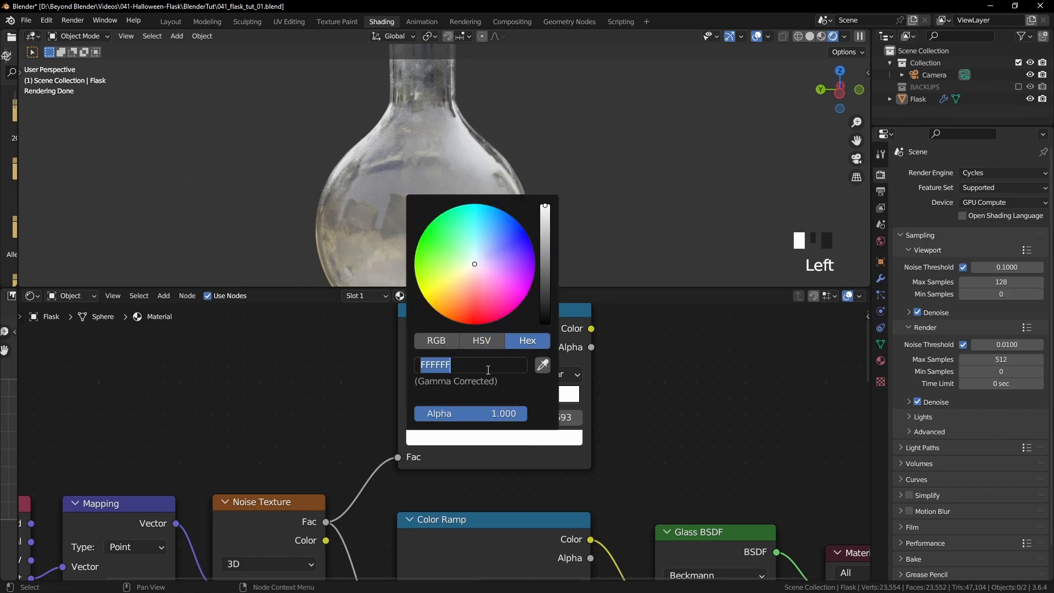
type("D9E396")
key("Return")
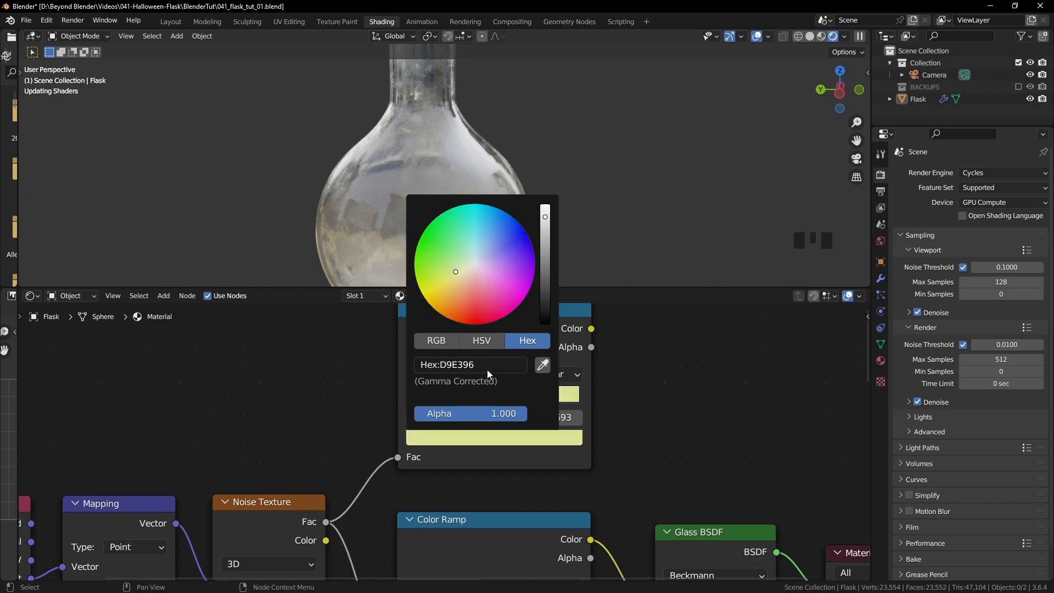
- Turn the upper Color Ramp's black stop white, place it at 0.481, and bring the yellow-green stop closer to it
left_click(491, 400)
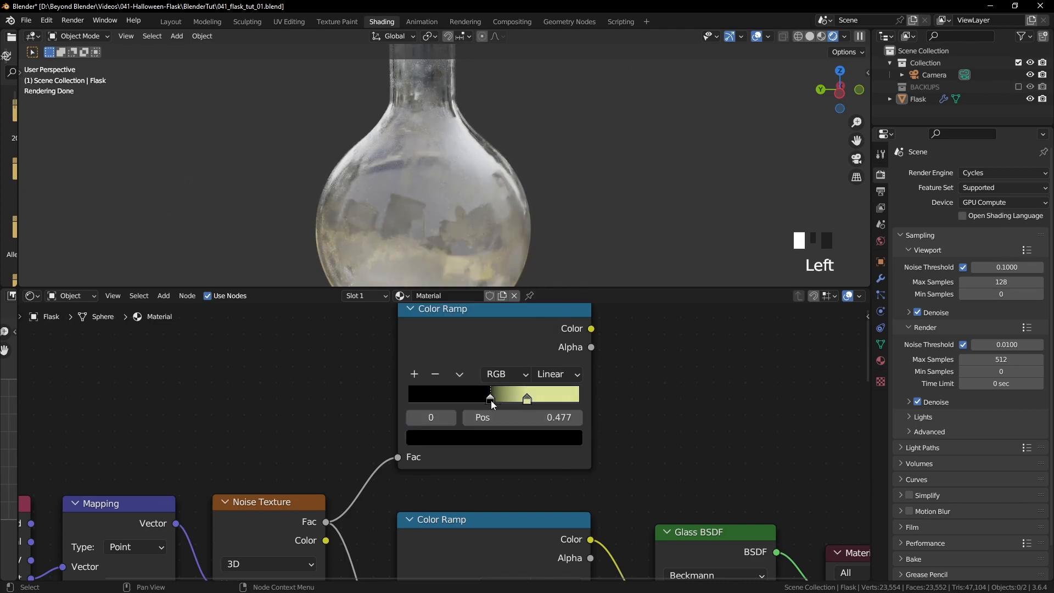
left_click(497, 437)
left_click_drag(545, 323, 545, 206)
scroll(654, 410, "down", 2)
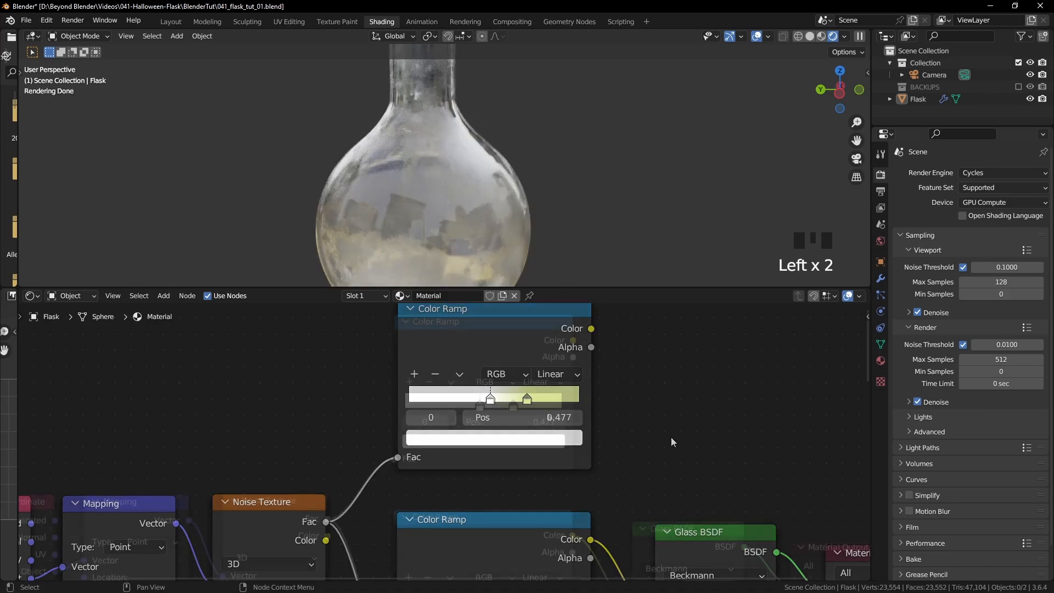
left_click(514, 407)
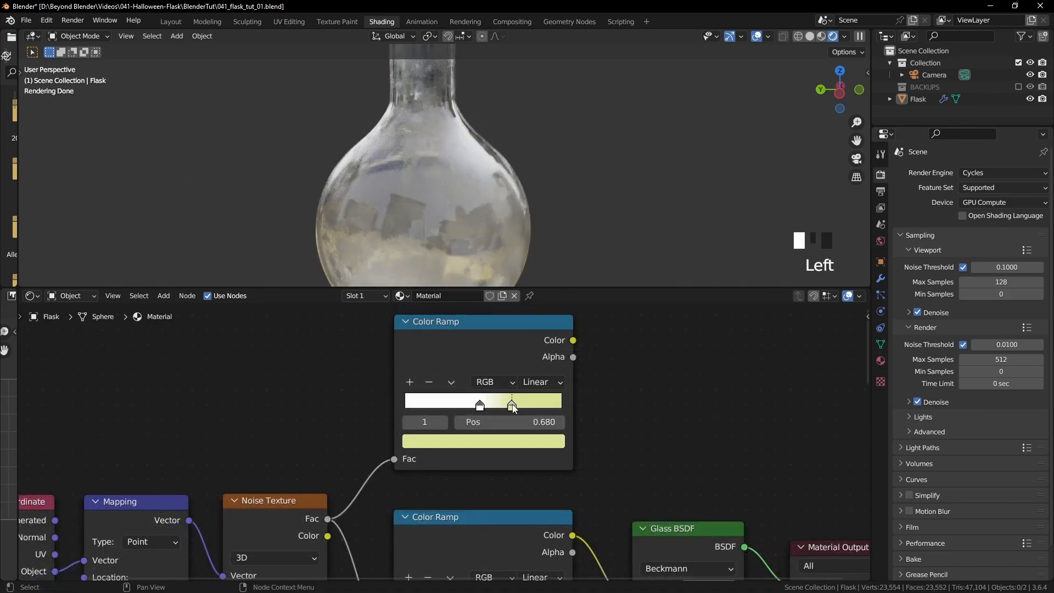
left_click(481, 408)
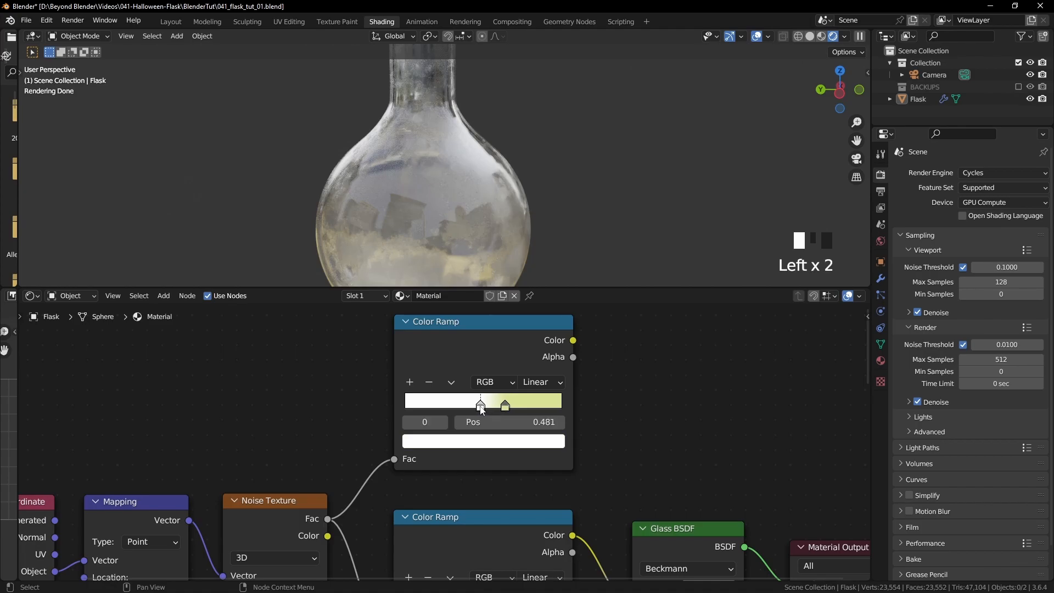
- Preview the upper Color Ramp directly on the flask and examine the colour pattern on its body
scroll(523, 192, "down", 3)
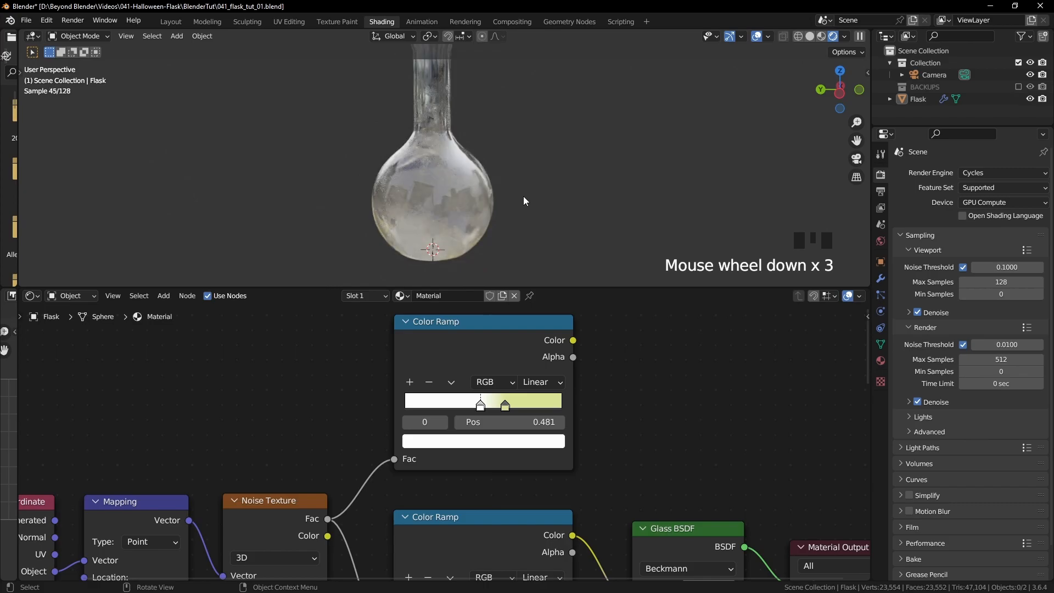
left_click(541, 326, "ctrl+shift")
middle_click_drag(517, 189, 491, 114)
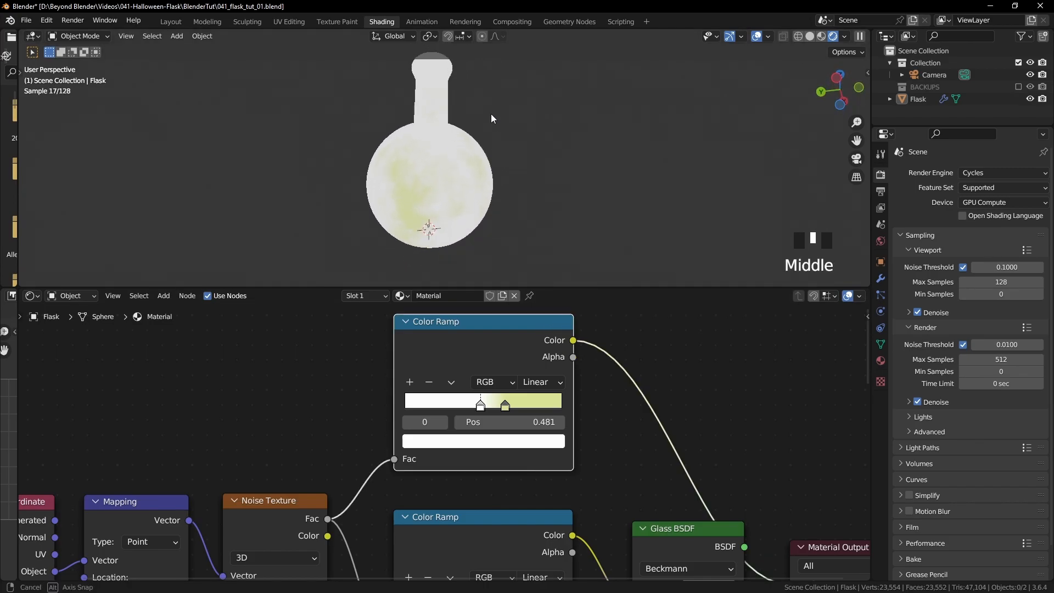
scroll(487, 195, "up", 5)
middle_click_drag(489, 193, 533, 170, "shift")
scroll(545, 162, "down", 3)
scroll(528, 179, "down", 2)
scroll(655, 428, "down", 3)
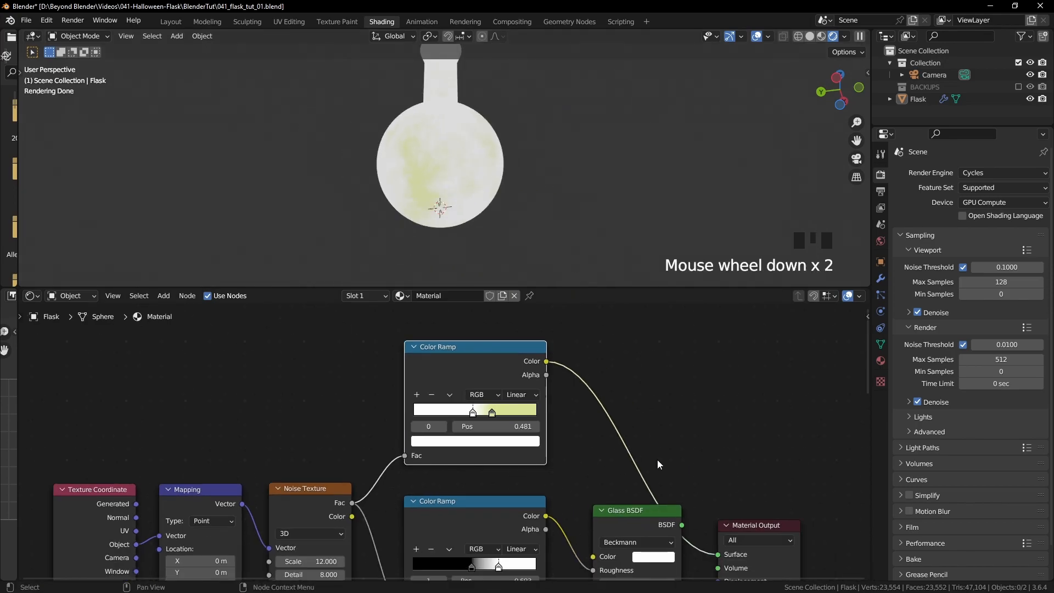
- Send the Glass BSDF to the material output again, drive its Color with the upper Color Ramp, and inspect the tinted glass
middle_click_drag(658, 462, 628, 421)
scroll(629, 422, "down", 2)
left_click_drag(593, 287, 590, 223)
middle_click_drag(610, 346, 630, 317, "shift")
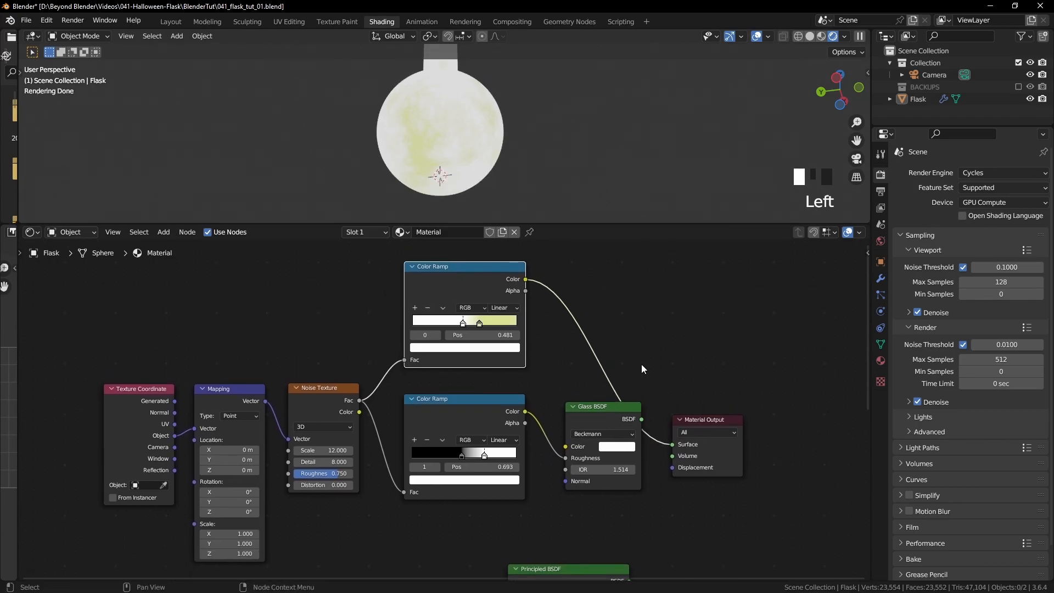
scroll(640, 365, "up", 1)
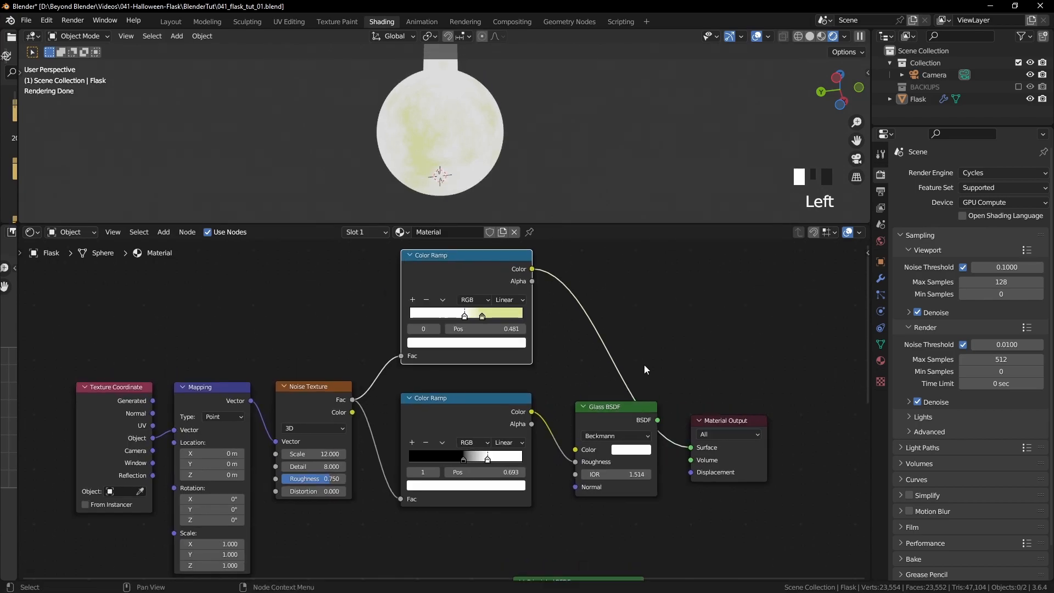
left_click(628, 409, "ctrl+shift")
left_click_drag(533, 269, 576, 456)
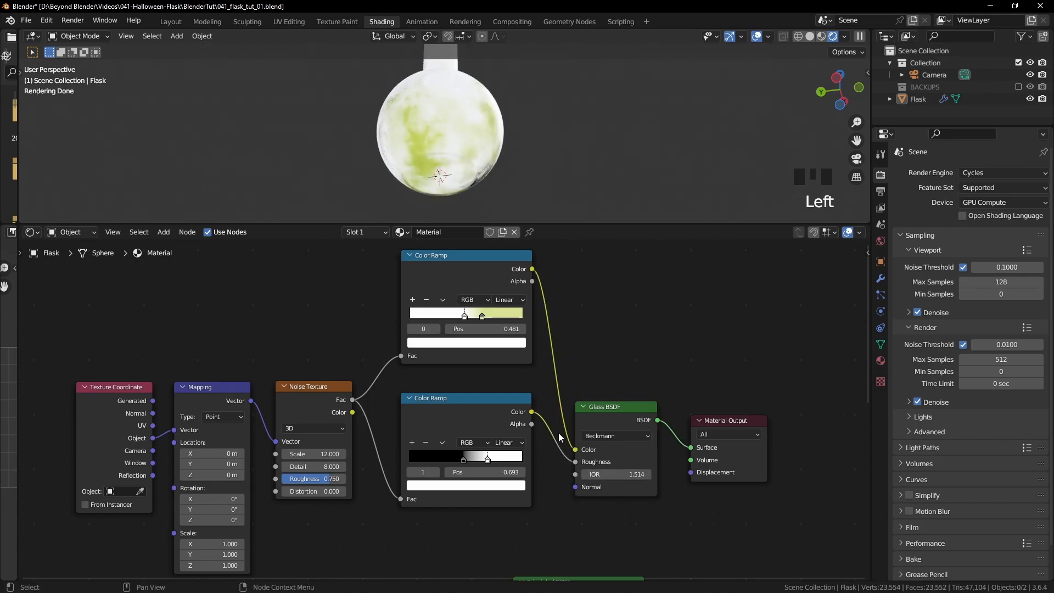
middle_click_drag(502, 159, 447, 44)
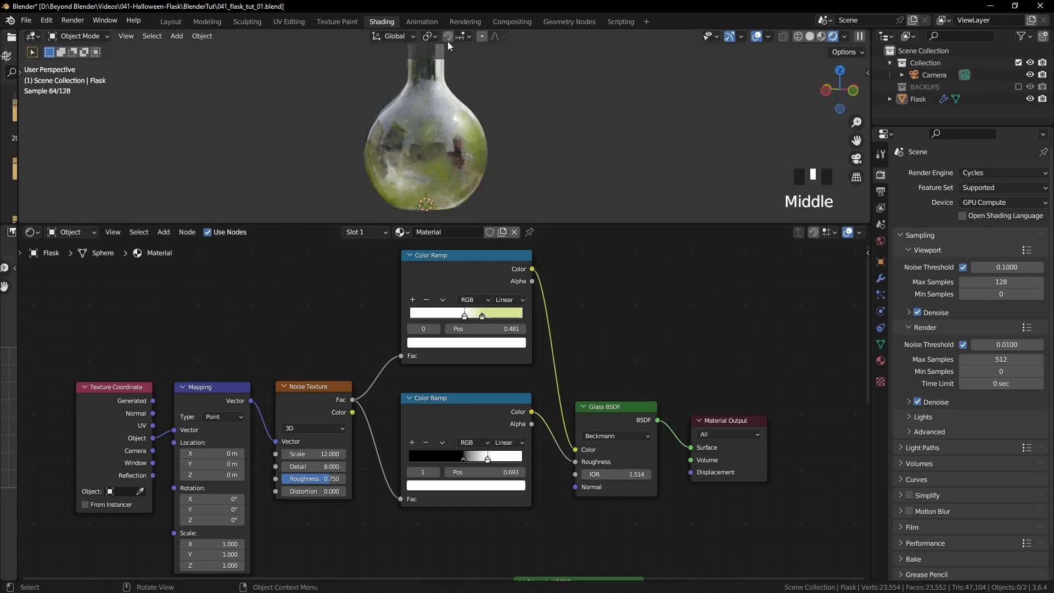
middle_click_drag(496, 137, 553, 154, "shift")
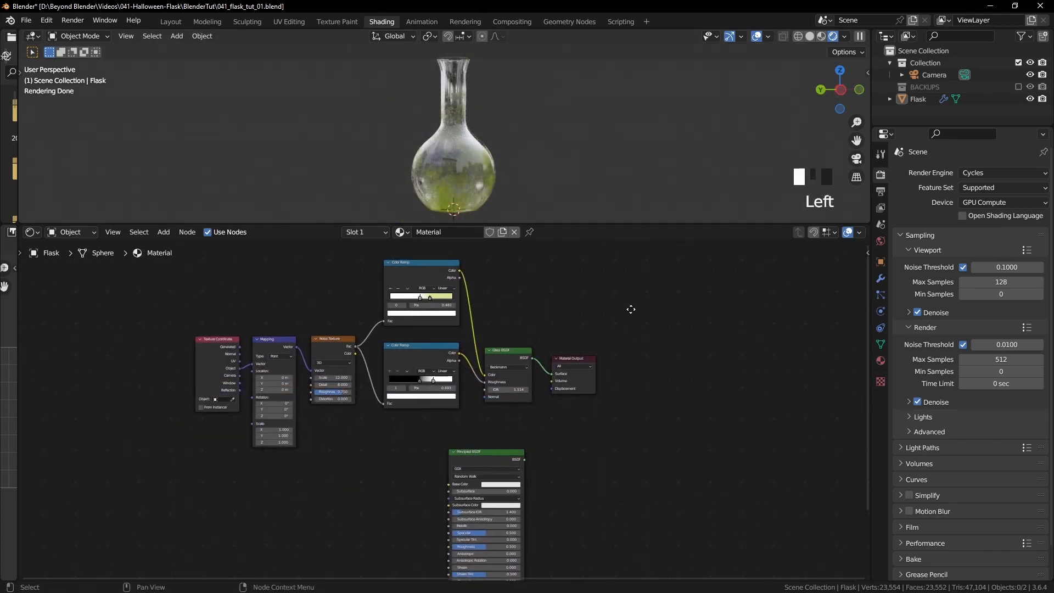
- Enlarge the node editor, join the texture, ramp and Glass BSDF nodes in a new frame, and move it away from the output
middle_click_drag(632, 309, 620, 329)
left_click_drag(573, 223, 568, 107)
scroll(466, 242, "up", 5)
middle_click_drag(532, 232, 600, 259)
left_click_drag(94, 198, 599, 427)
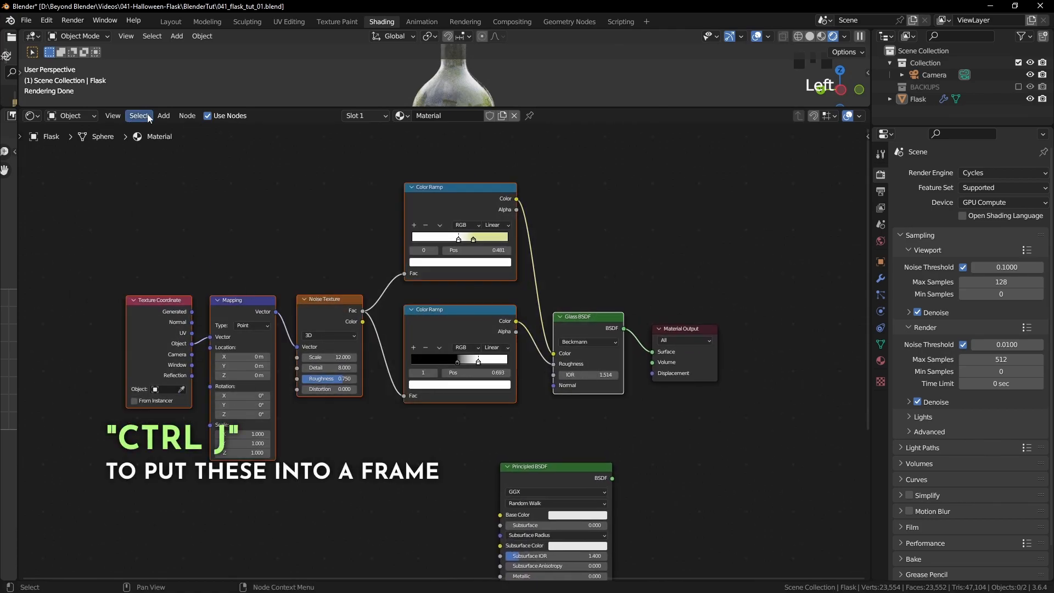
left_click(187, 116)
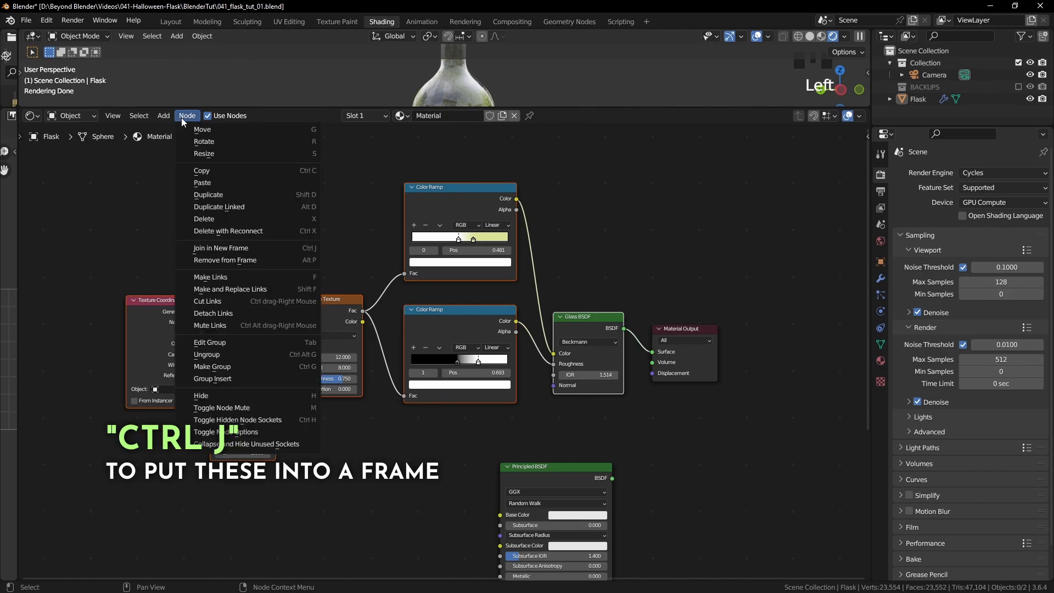
left_click(216, 252)
left_click_drag(375, 174, 291, 142)
scroll(351, 236, "down", 2)
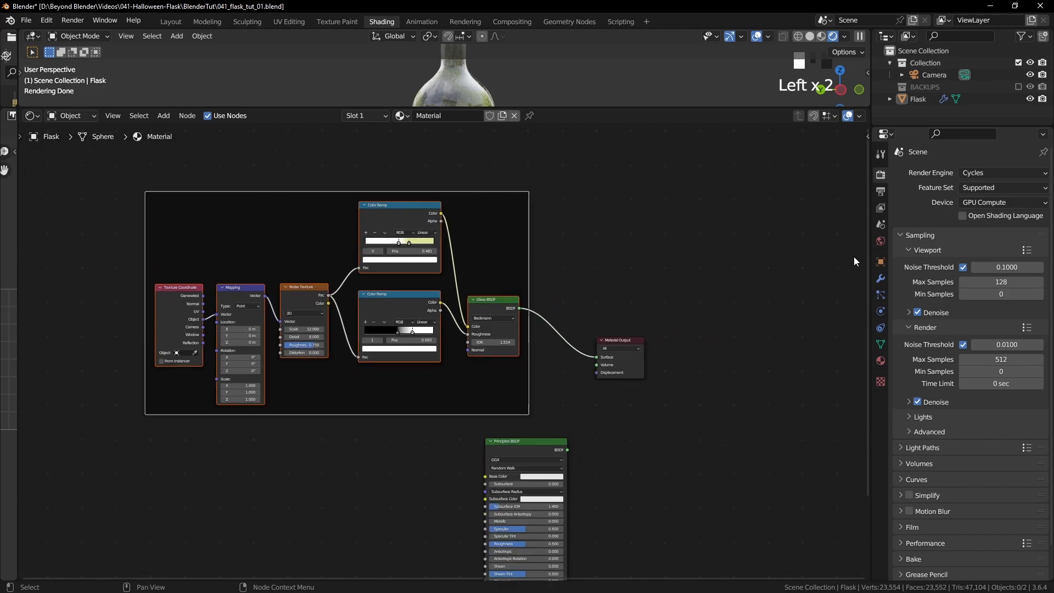
- Label the new node frame "Grunge"
key("n")
left_click(797, 164)
type("Grunge")
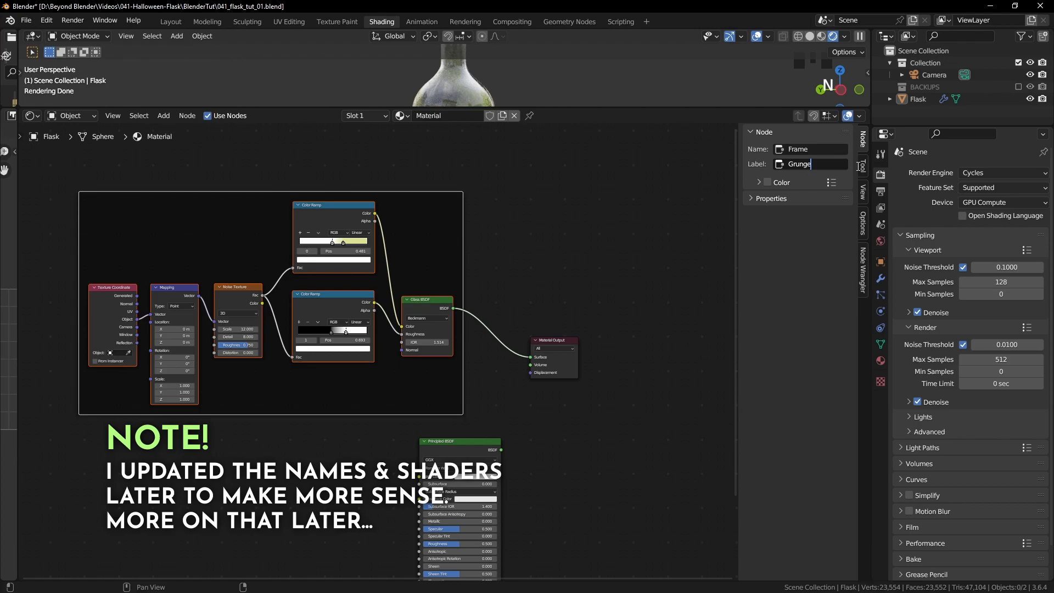
left_click(860, 166)
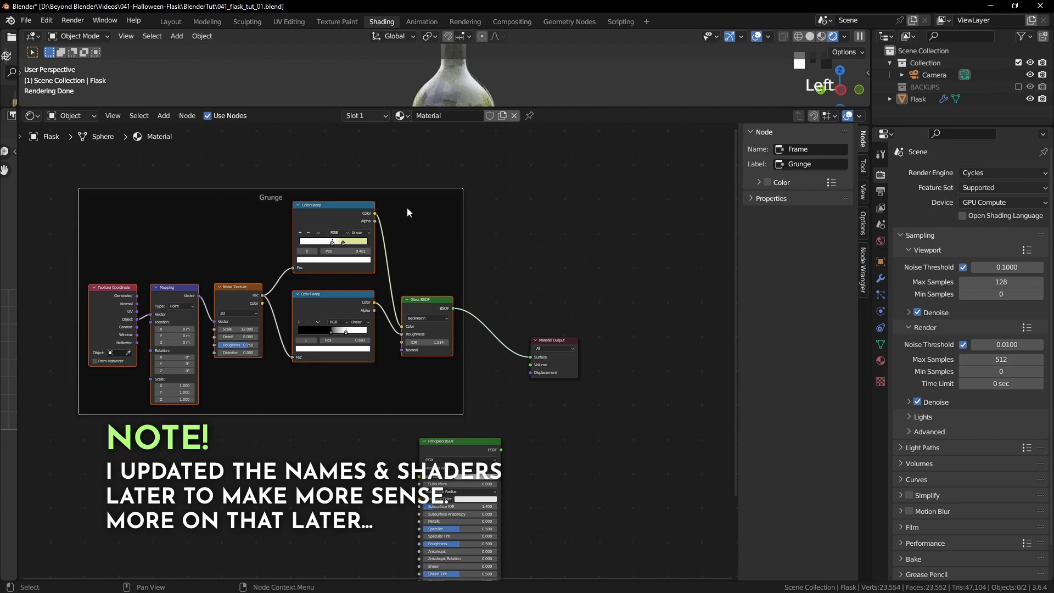
- Hide the node sidebar and set the unconnected Principled BSDF's Base Color to pure white
scroll(674, 349, "up", 3)
middle_click_drag(614, 445, 699, 282)
key("n")
scroll(714, 312, "up", 1)
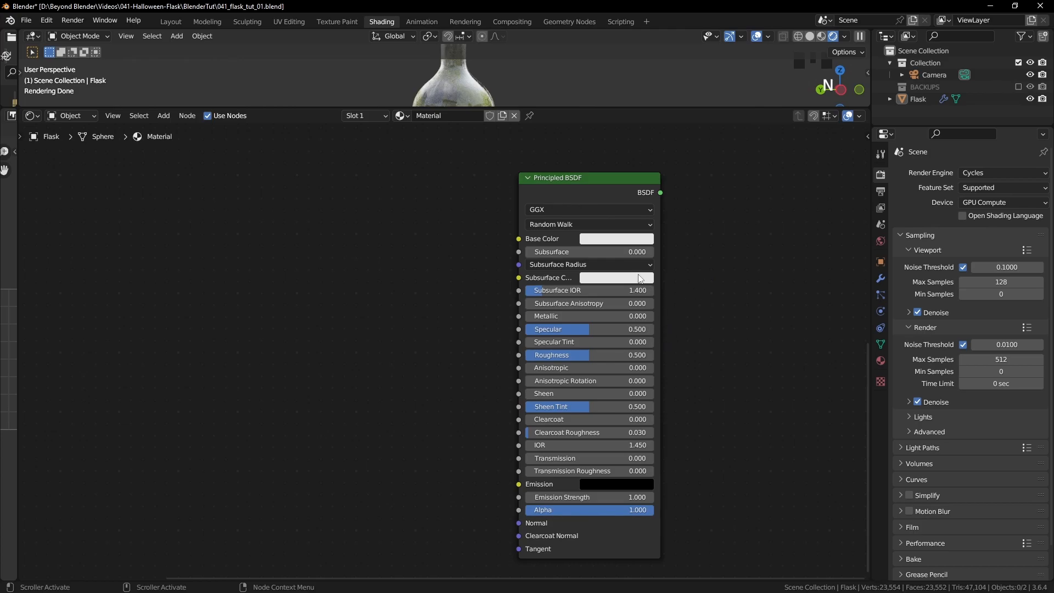
left_click(615, 239)
mouse_move(680, 78)
left_mouse_down()
mouse_move(681, 96)
mouse_move(681, 70)
left_mouse_up()
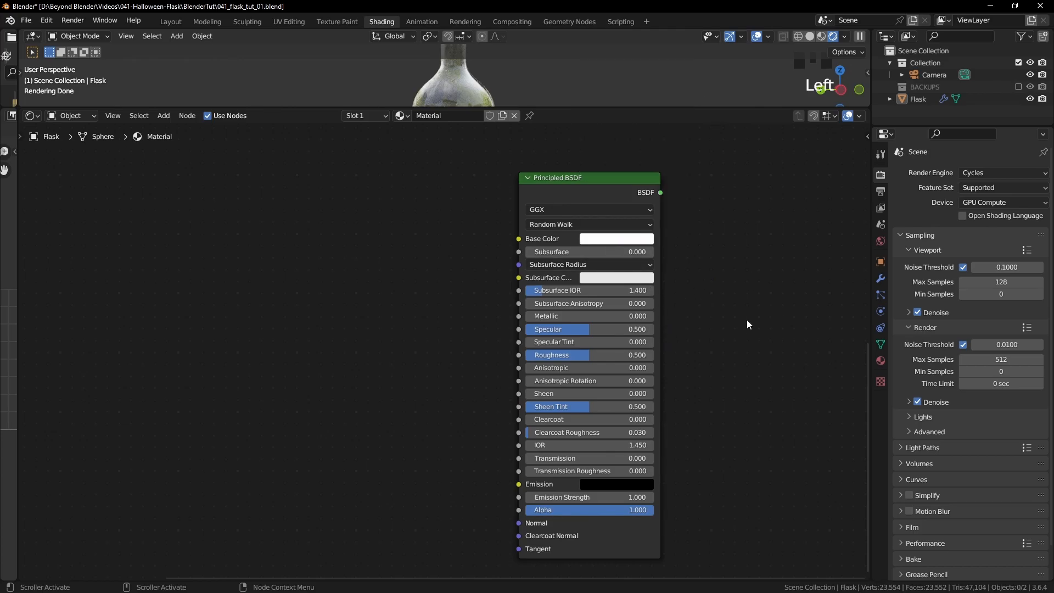
- Set the unconnected Principled BSDF's Roughness to 0.3
left_click(651, 356)
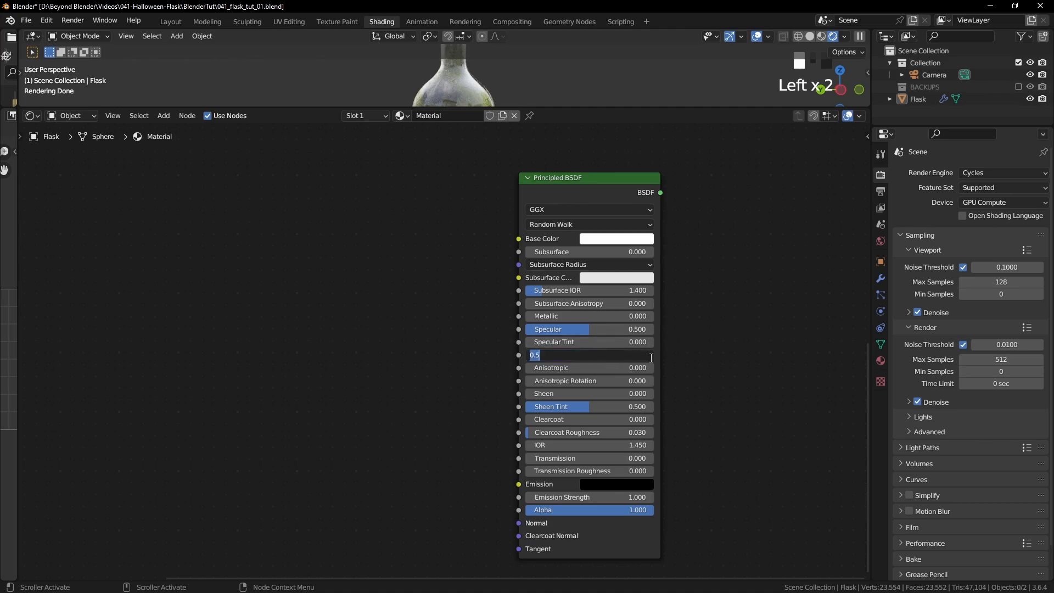
type(".3")
key("Return")
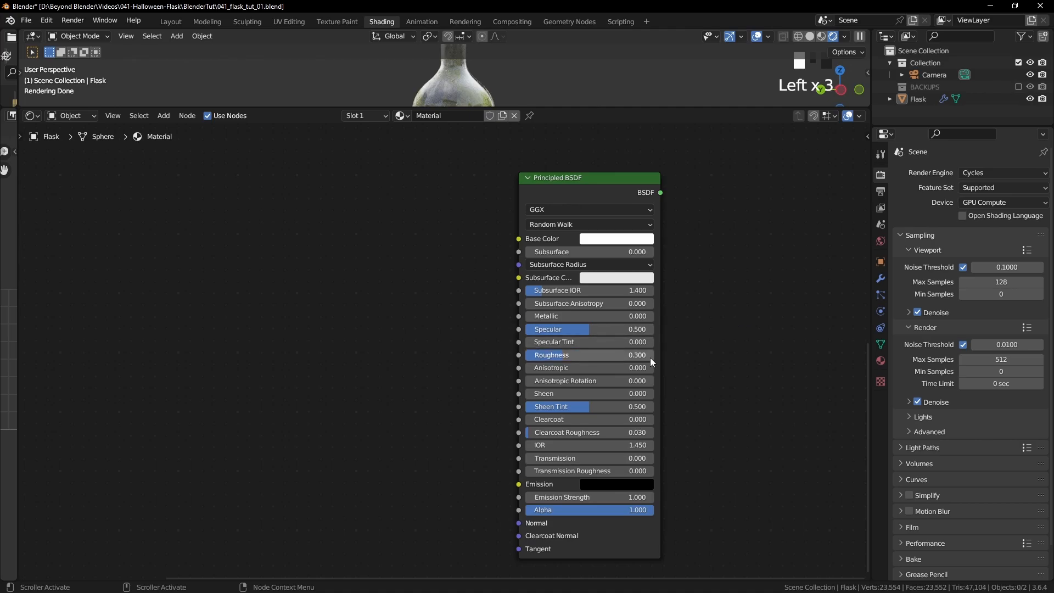
- Add a Noise Texture node beside the lower part of the unconnected Principled BSDF
scroll(710, 385, "down", 1)
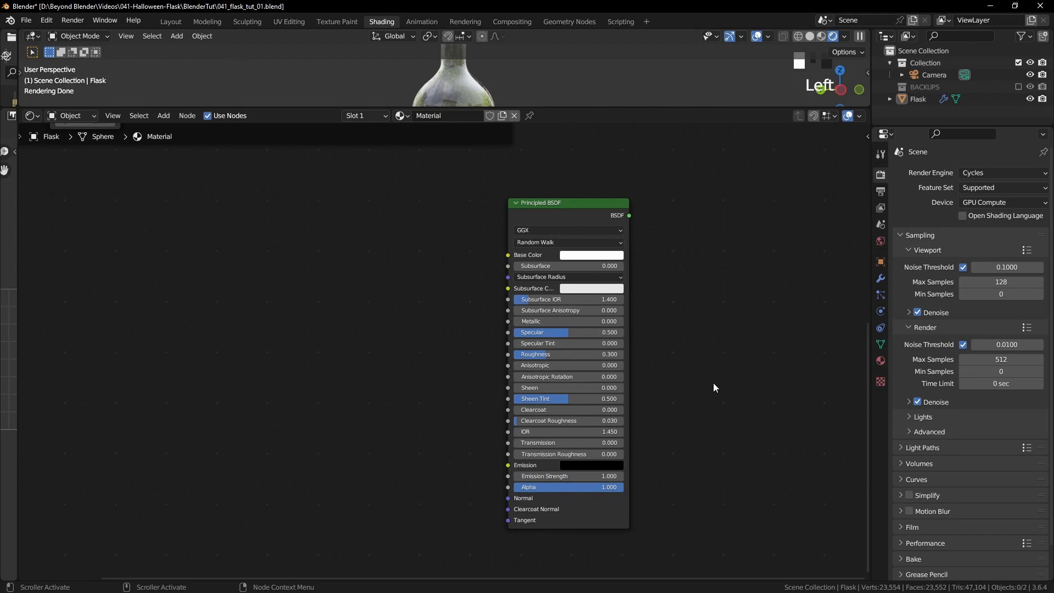
scroll(714, 388, "down", 2)
middle_click_drag(664, 399, 747, 390)
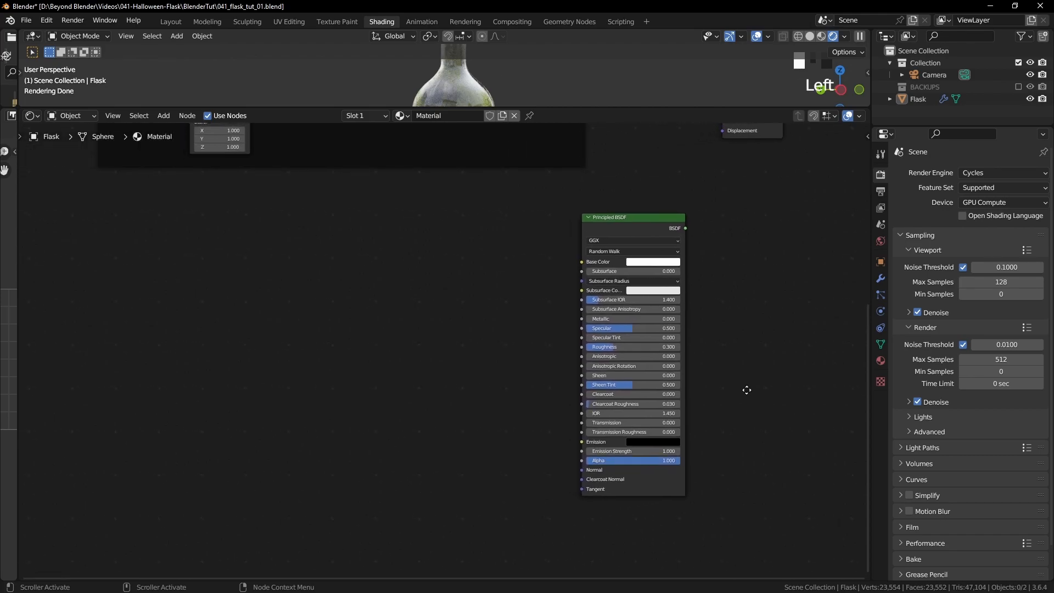
key("shift+a")
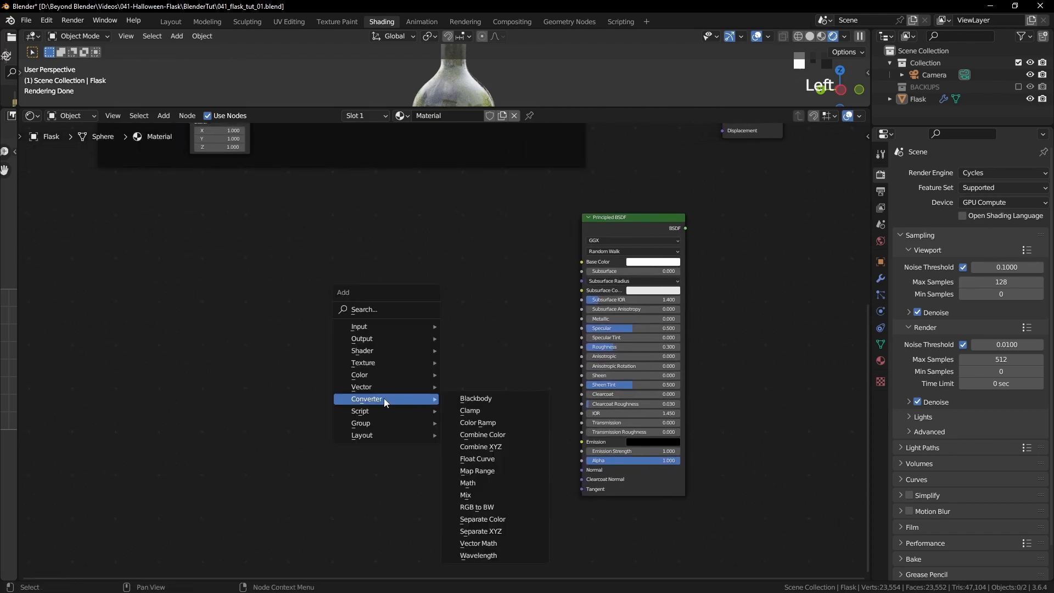
mouse_move(375, 364)
left_click(481, 488)
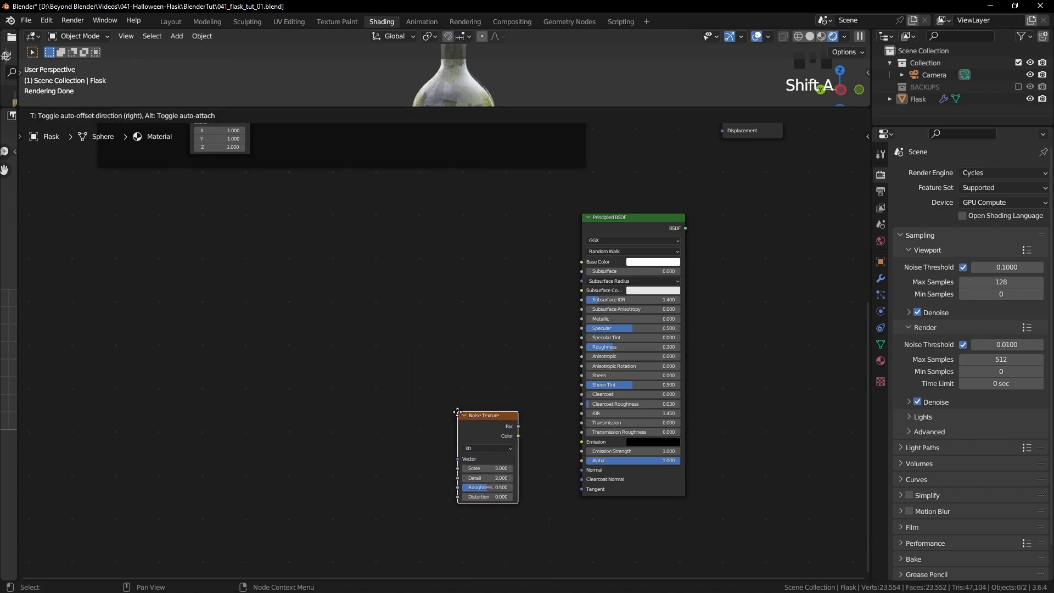
left_click(460, 413)
- Set the new Noise Texture's Scale to 12, Detail to 8 and Roughness to 0.75
middle_click_drag(535, 430, 541, 414)
scroll(542, 414, "up", 4)
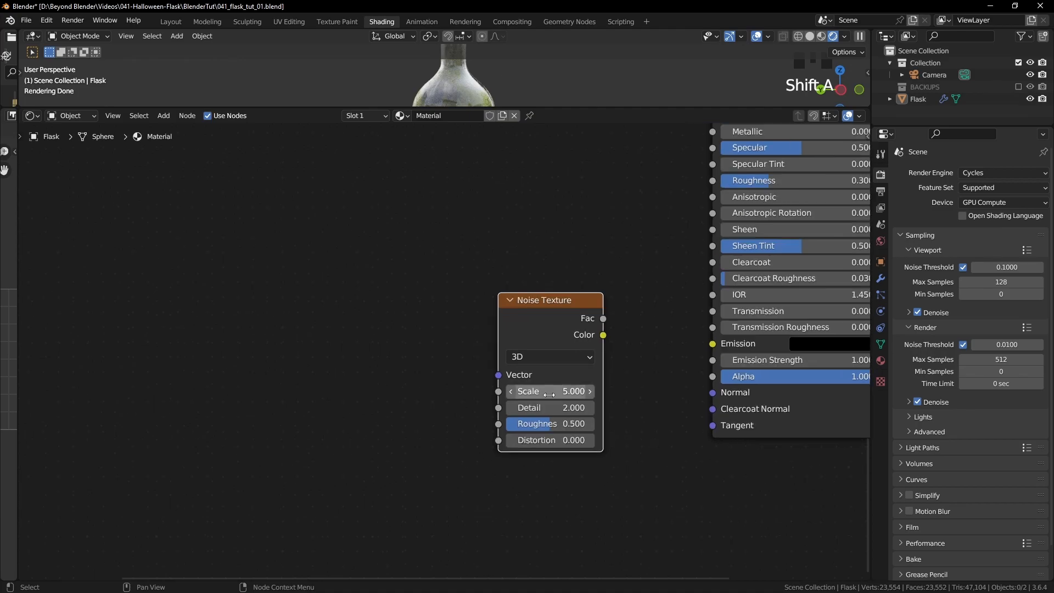
left_click(329, 394)
type("12")
left_click(414, 404)
left_click(332, 413)
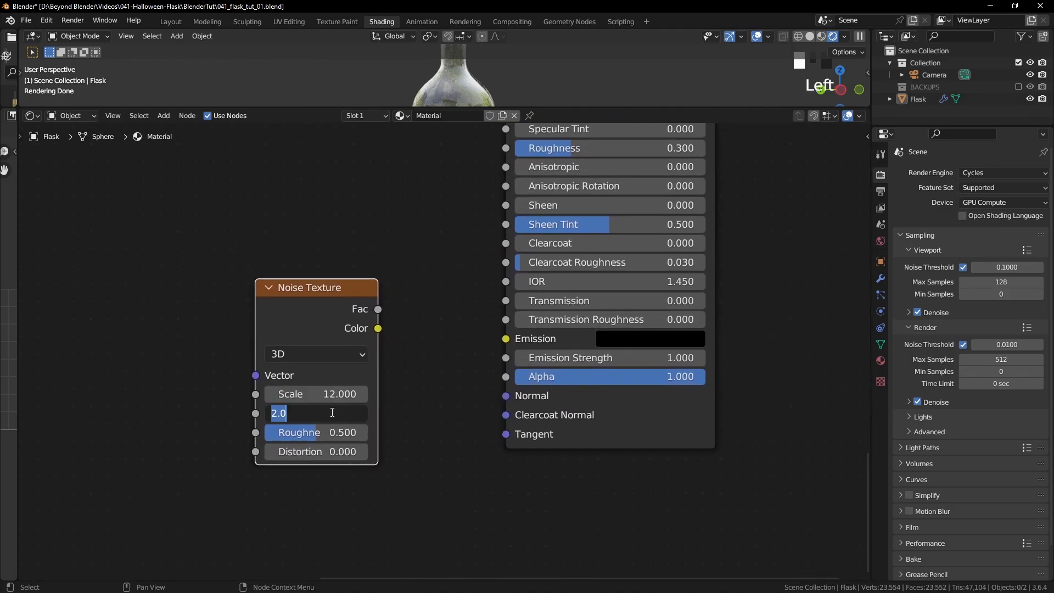
type("4")
left_click(332, 413)
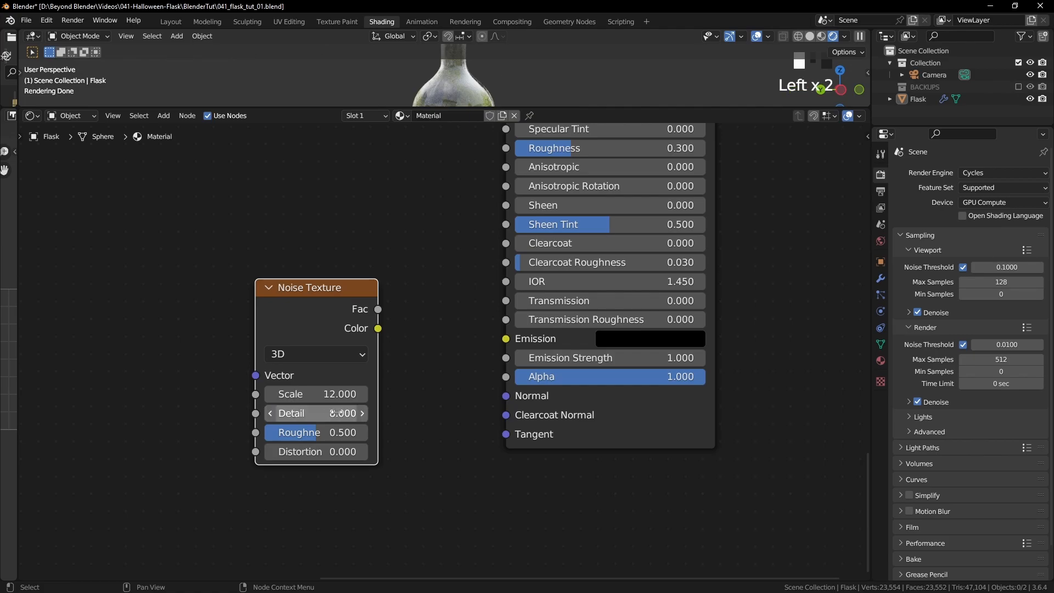
left_click(338, 432)
type(".")
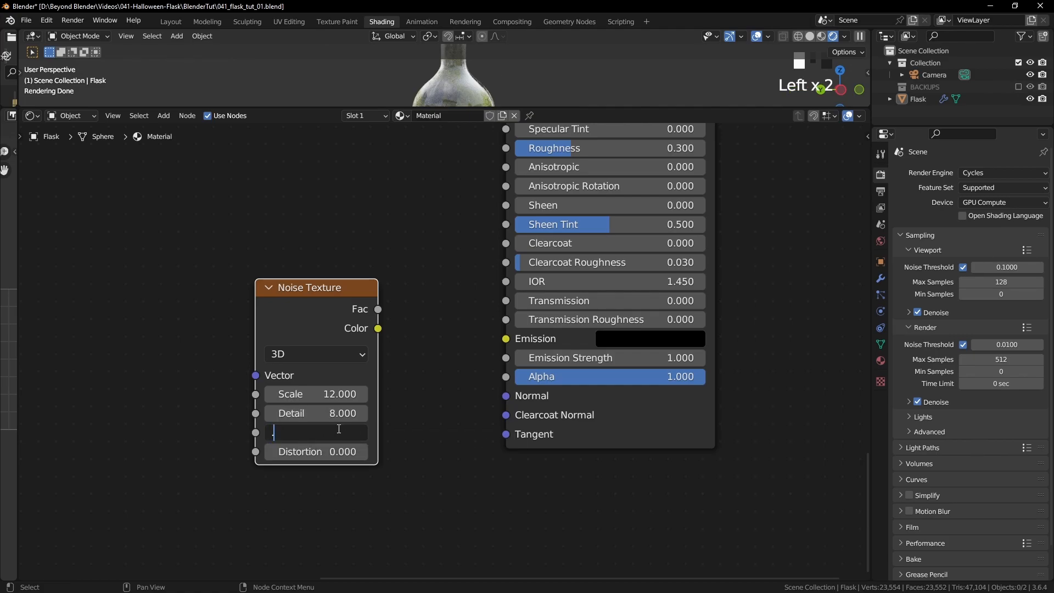
type("75")
left_click(339, 429)
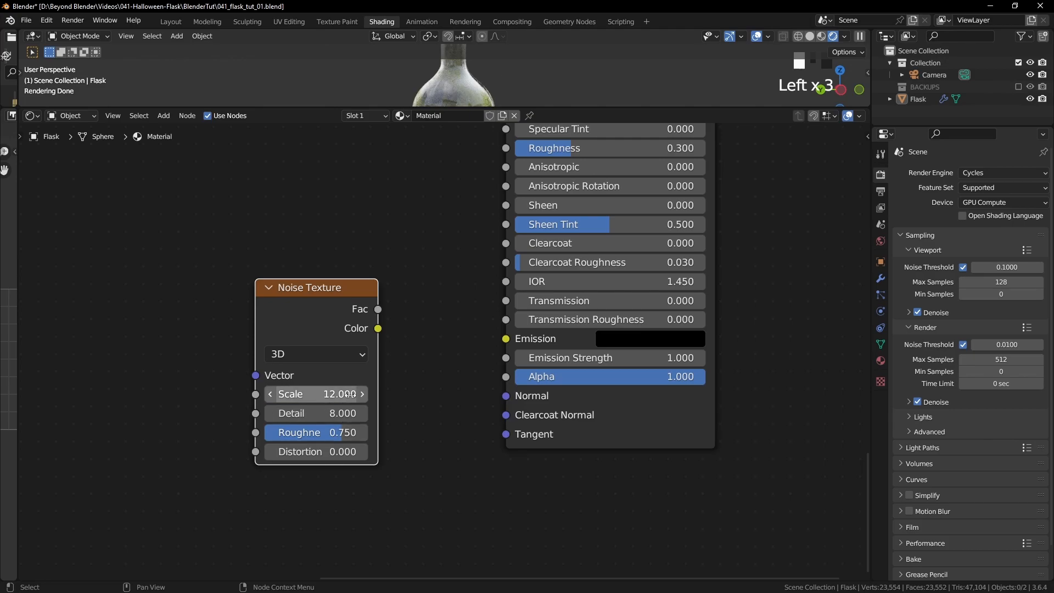
- Send the new Noise Texture to the material output, enlarge the 3D viewport and inspect the noise on the flask
scroll(351, 381, "down", 3)
left_click(391, 317, "ctrl+shift")
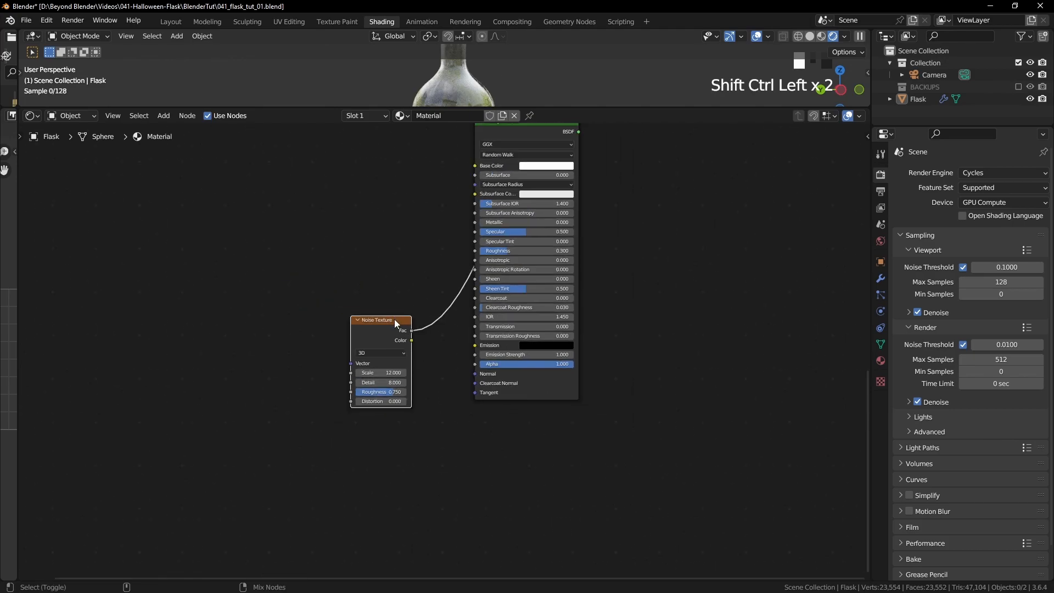
left_click_drag(573, 107, 574, 221)
scroll(496, 184, "up", 10)
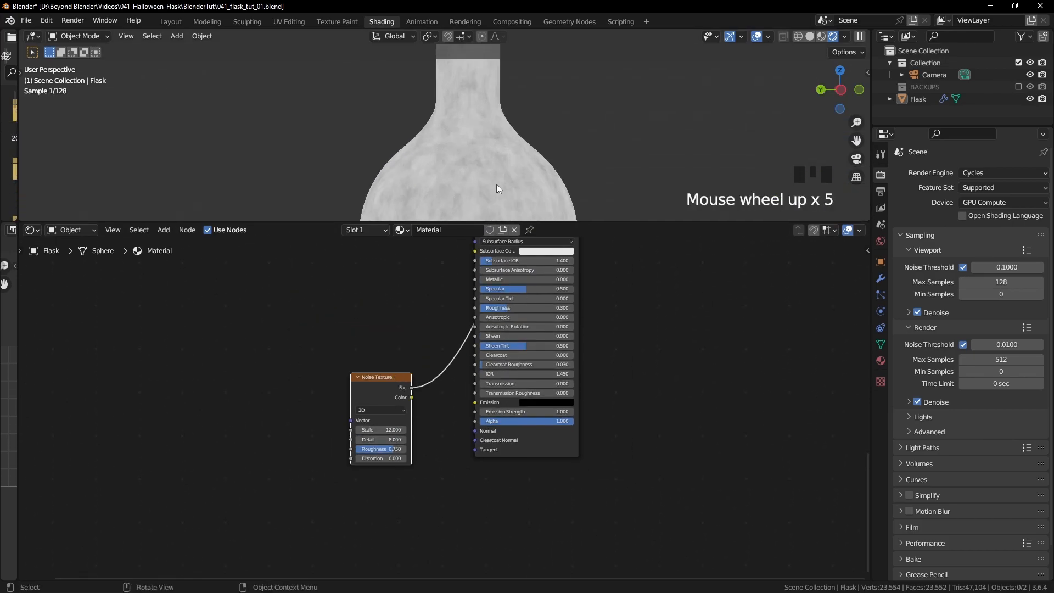
middle_click_drag(509, 193, 484, 186, "shift")
- Add Texture Coordinate and Mapping nodes to the new Noise Texture, align them, and feed the mapping with Object coordinates
left_click_drag(390, 376, 373, 361)
key("ctrl+t")
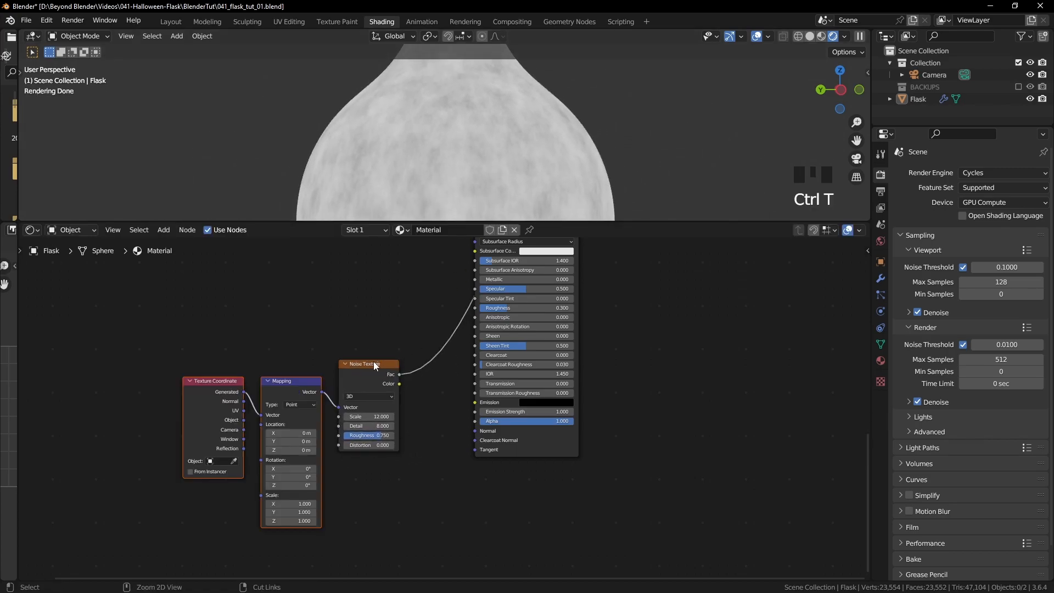
left_click(299, 381)
left_click_drag(175, 351, 276, 363)
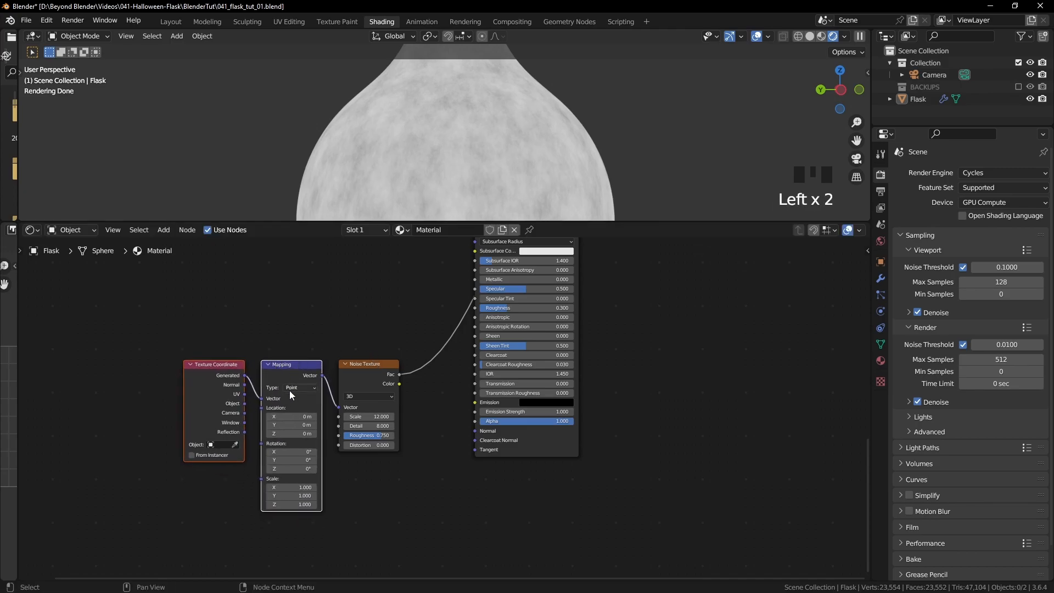
scroll(357, 393, "up", 3)
left_click_drag(220, 405, 244, 395)
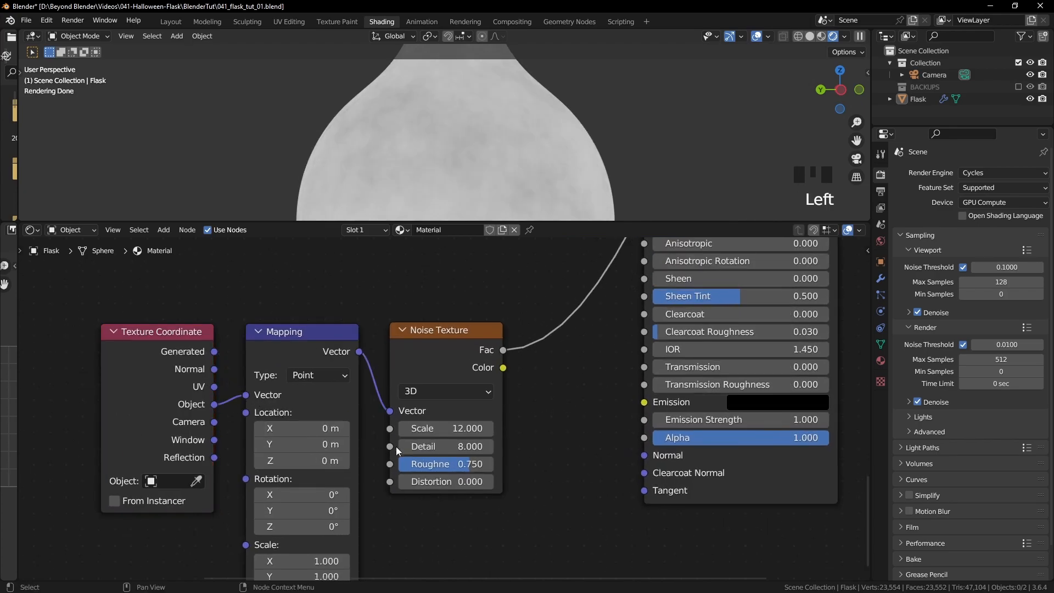
- Preview the object-mapped Noise Texture and inspect its pattern across the flask's body and neck
left_click(582, 429)
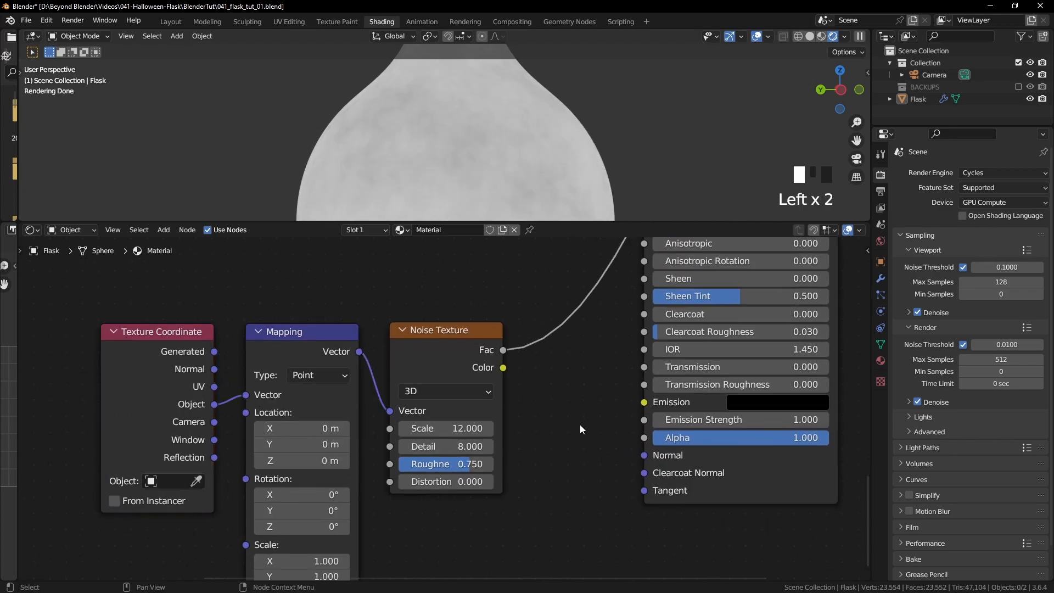
left_click(473, 331, "ctrl+shift")
left_click(473, 330, "ctrl+shift")
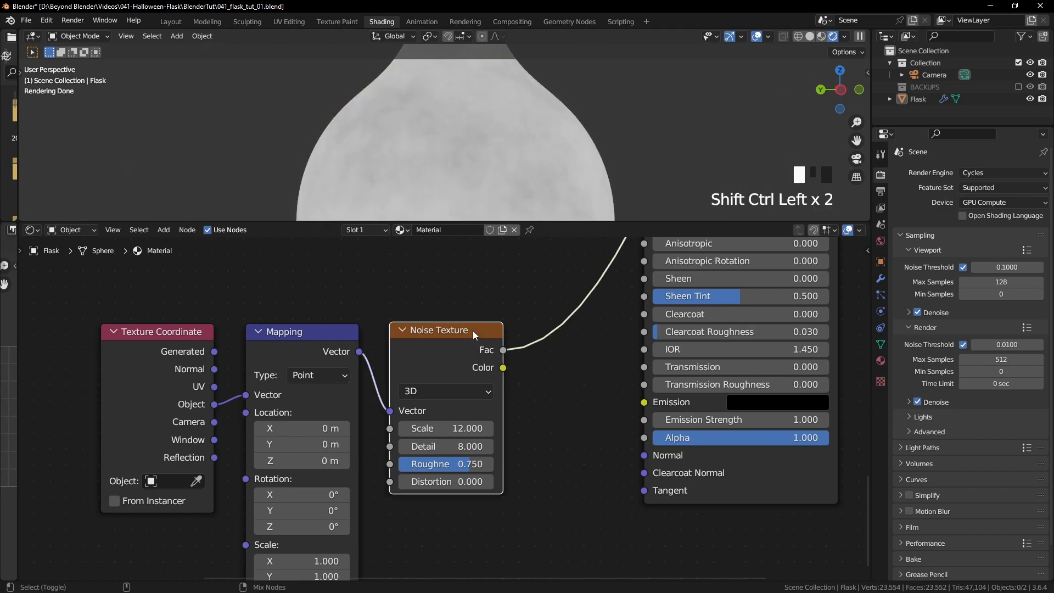
scroll(480, 166, "down", 3)
middle_click_drag(479, 172, 446, 176)
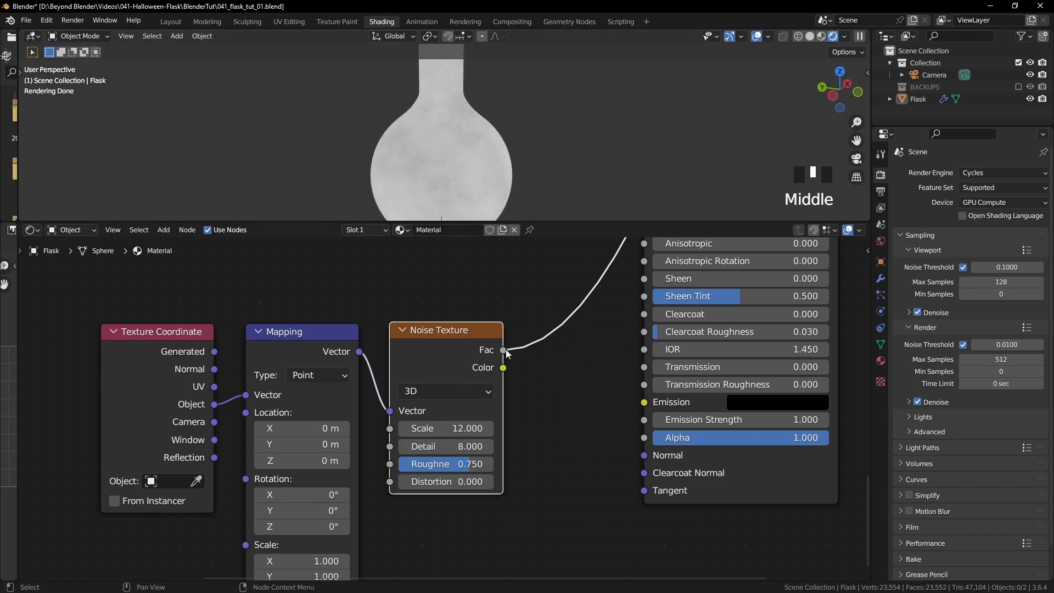
- Move the Texture Coordinate, Mapping and Noise Texture nodes away from the Principled BSDF to make room for another node
scroll(535, 377, "down", 2)
scroll(535, 377, "down", 1)
left_click_drag(501, 405, 288, 459)
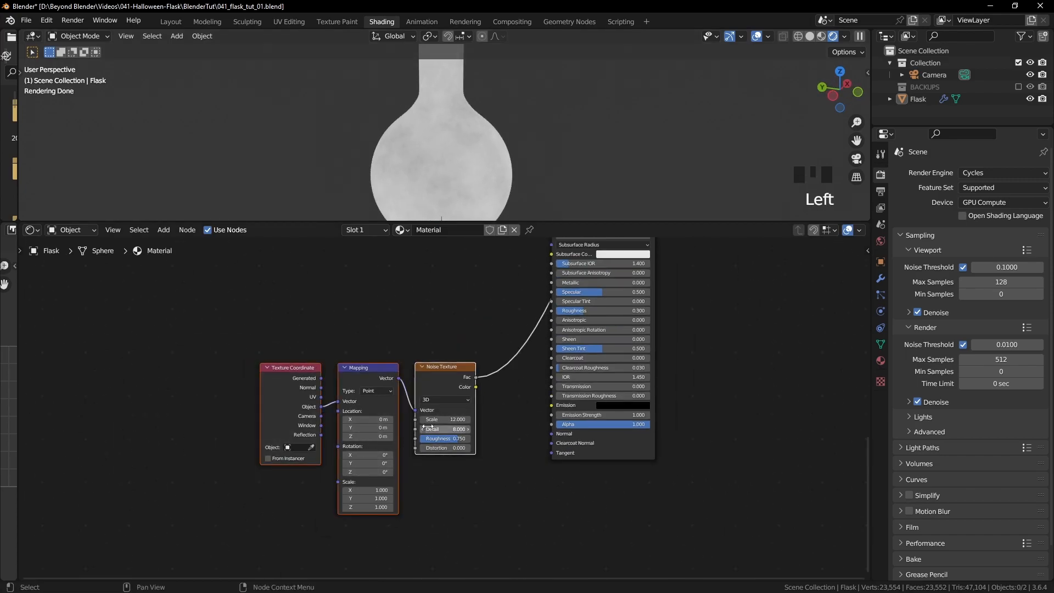
key("g")
left_click(363, 430)
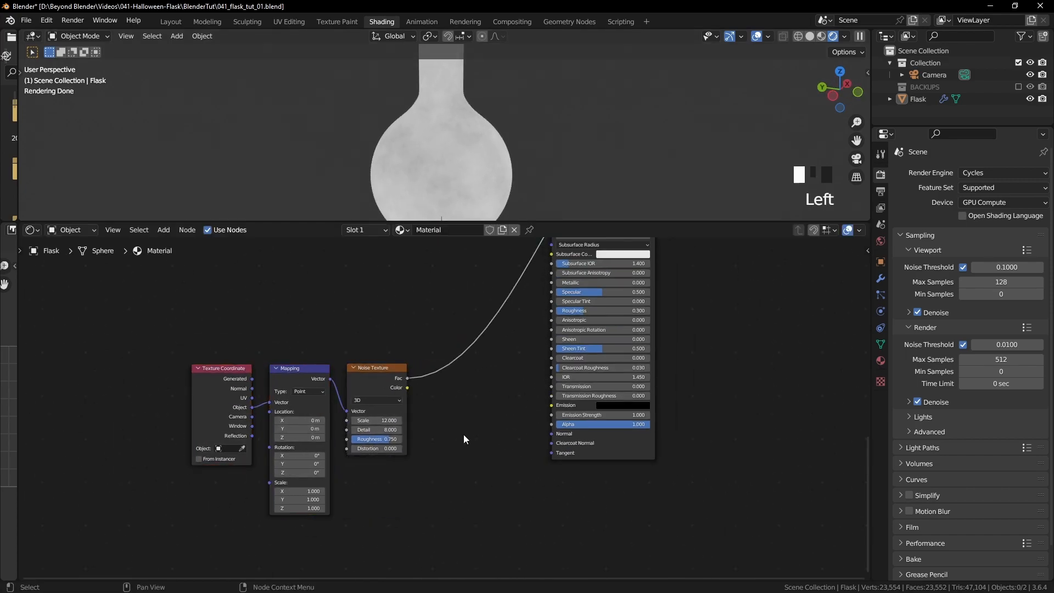
- Insert a Color Ramp on the link leaving the new Noise Texture's Fac output
key("shift+a")
mouse_move(427, 467)
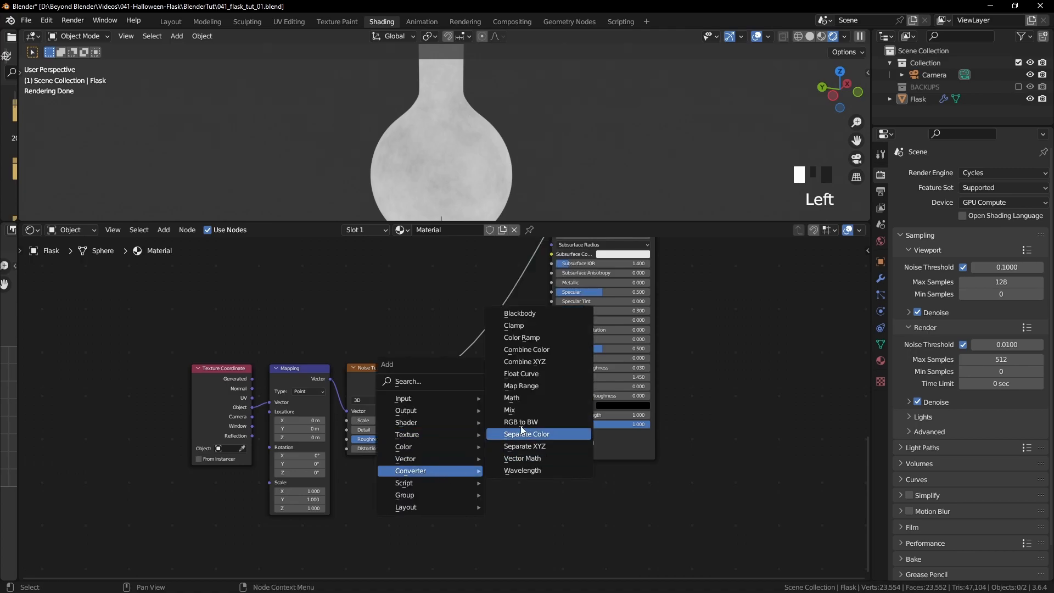
left_click(512, 338)
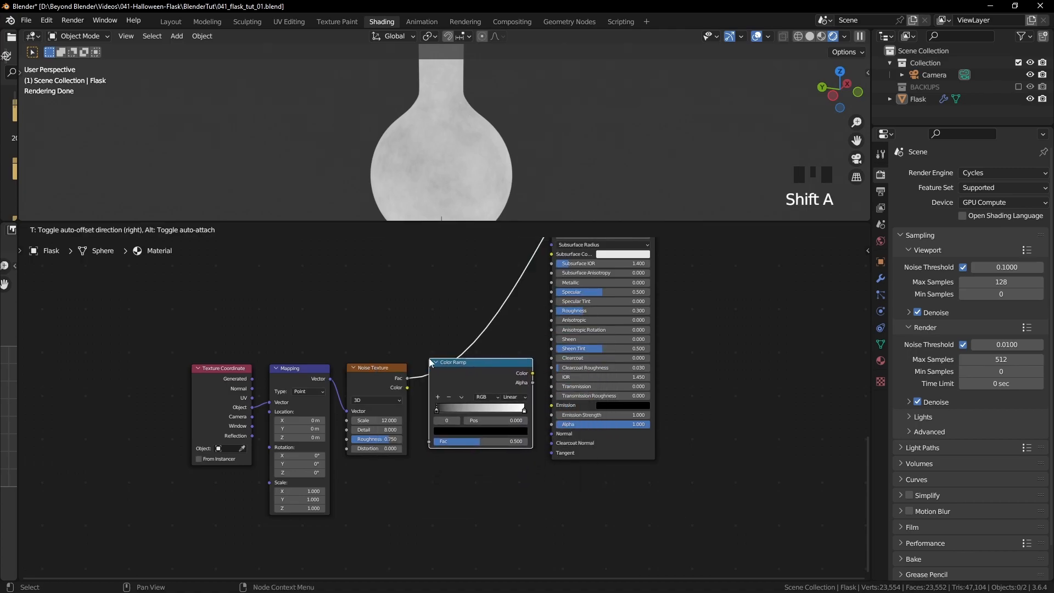
left_click(433, 362)
left_click_drag(481, 366, 470, 368)
- Increase the new Color Ramp's contrast with the black stop at about 0.203 and white at 0.573, then inspect the flask
scroll(481, 385, "up", 3)
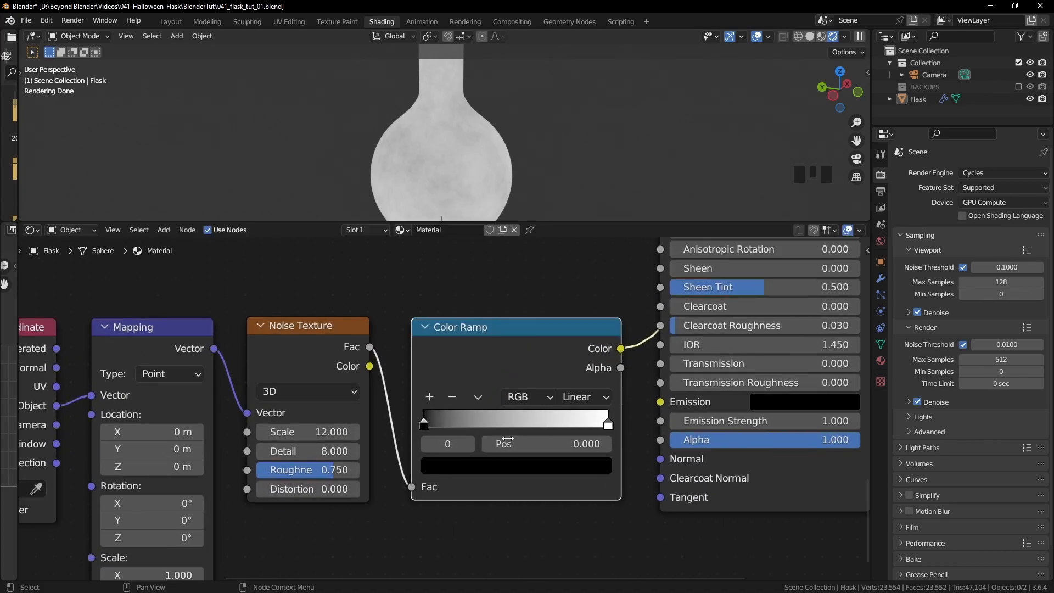
left_click(424, 424)
left_click_drag(422, 424, 462, 426)
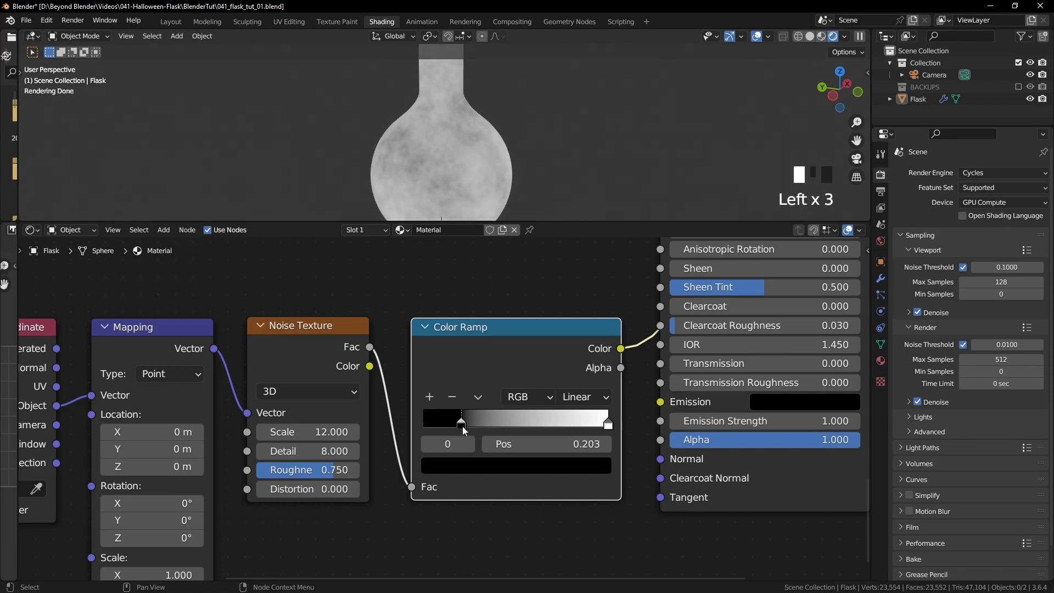
left_click_drag(610, 426, 530, 429)
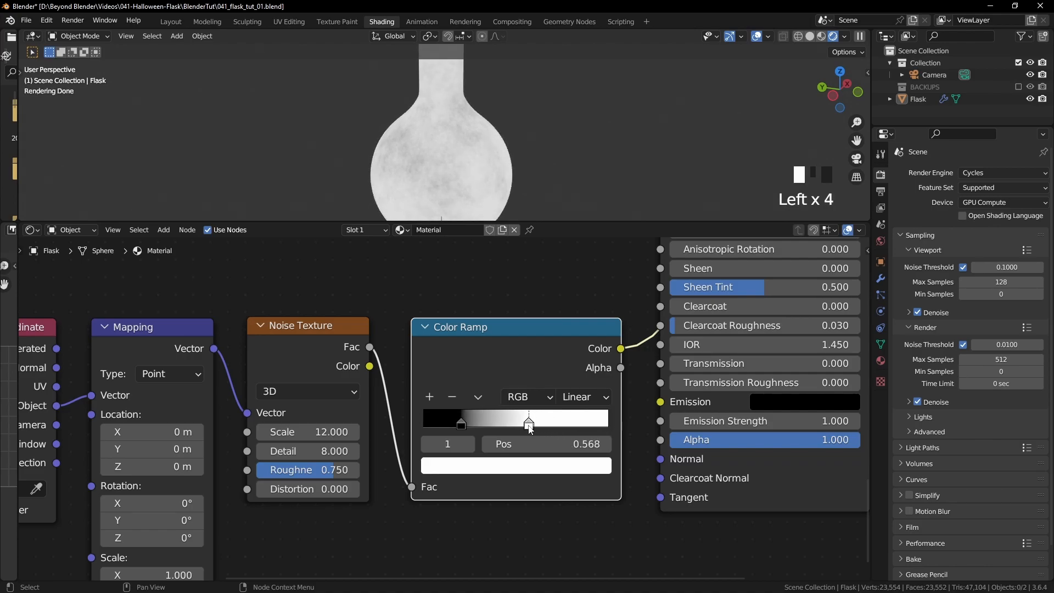
left_click(559, 328, "ctrl+shift")
left_click(558, 327, "ctrl+shift")
mouse_move(516, 197)
middle_mouse_down()
mouse_move(265, 116)
mouse_move(456, 146)
middle_mouse_up()
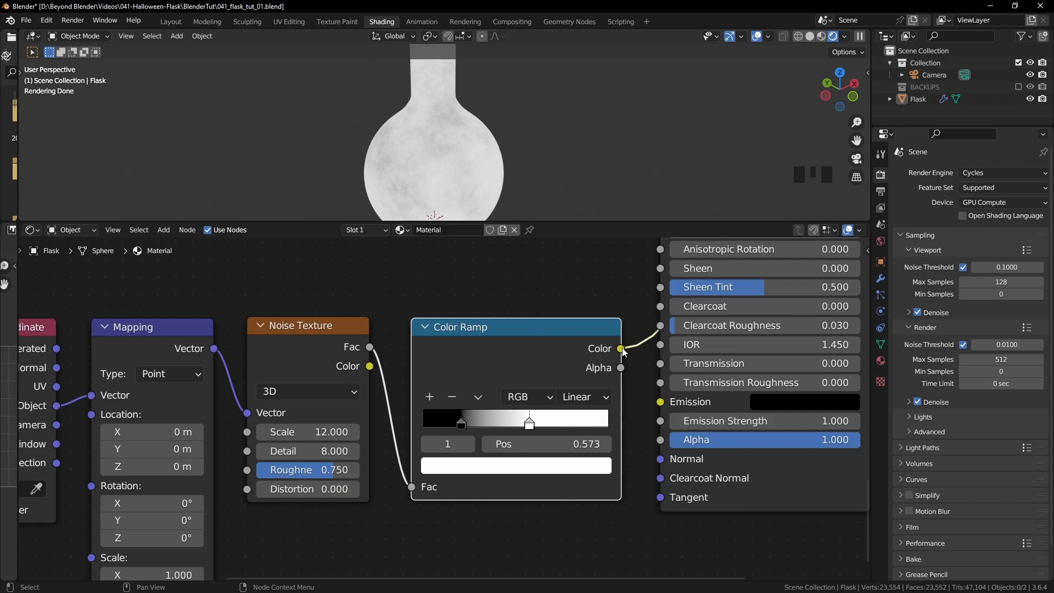
- Drive the Principled BSDF's Alpha with the Color Ramp's Color output and send the shader to the material output
left_click_drag(622, 348, 636, 356)
left_click_drag(650, 439, 655, 439)
scroll(619, 432, "down", 2)
left_click(619, 432, "ctrl+shift")
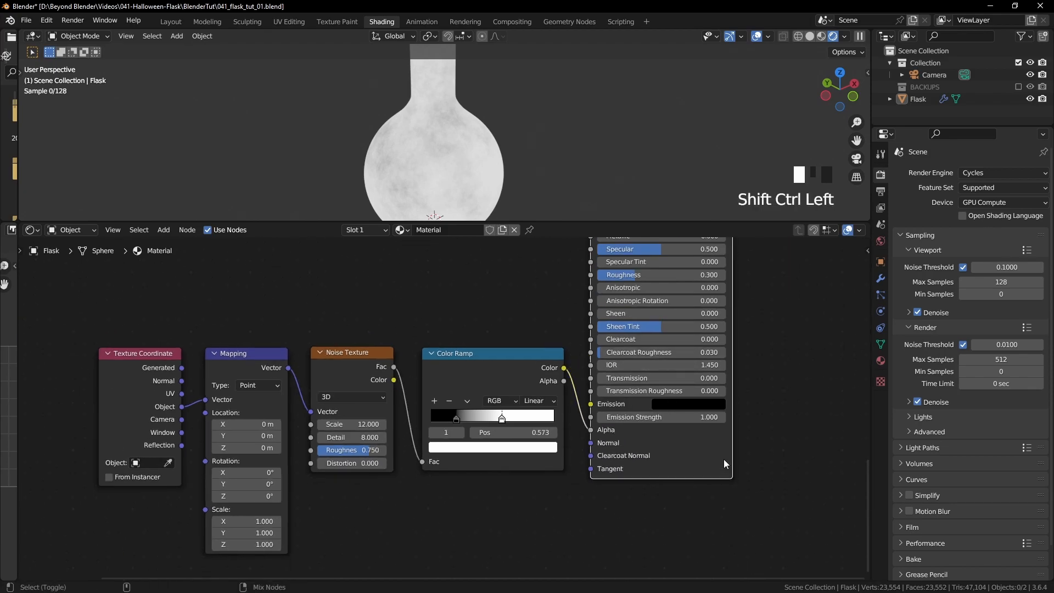
- Compare the flask with the Grunge frame's Glass BSDF and with the Principled BSDF, ending on the Principled shader
middle_click_drag(466, 166, 590, 117)
scroll(591, 162, "up", 2)
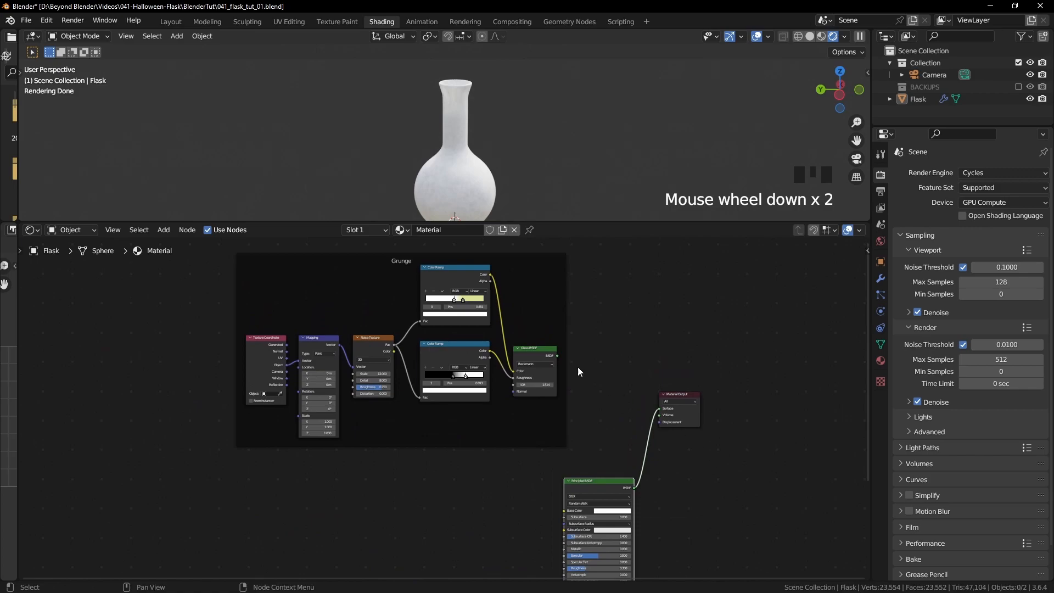
left_click(536, 348, "ctrl+shift")
middle_click_drag(495, 160, 513, 107)
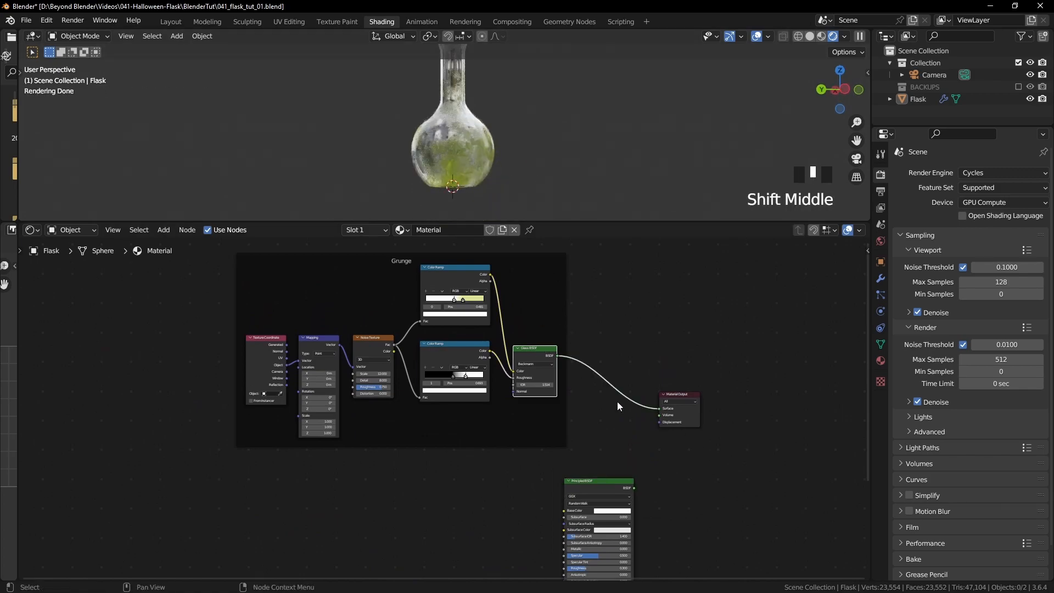
left_click(608, 495, "ctrl+shift")
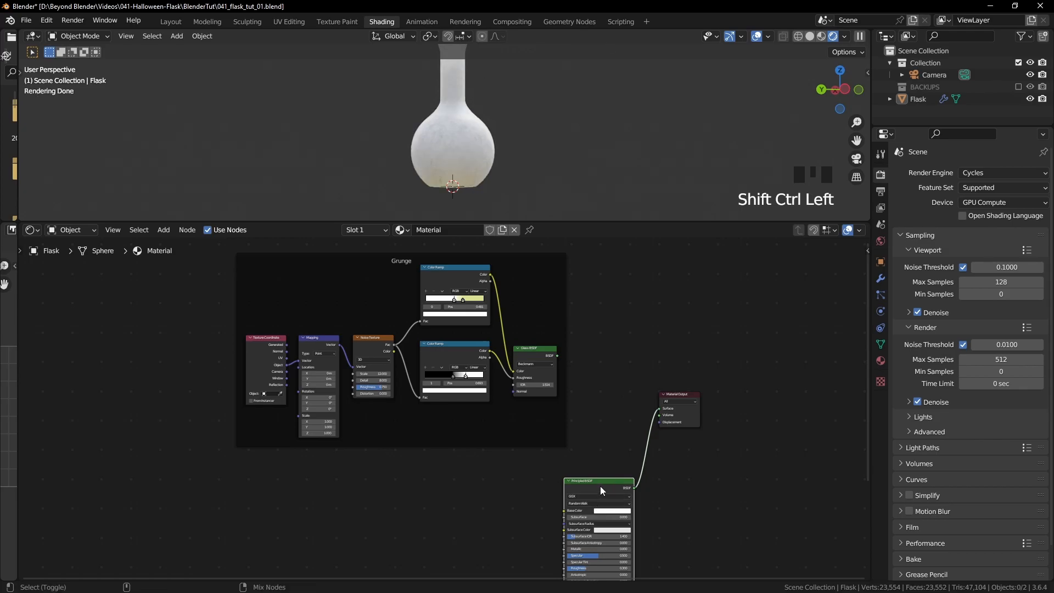
- Join the Principled BSDF and its coordinate, mapping, noise and ramp nodes in a new frame
left_click(620, 317)
scroll(645, 341, "down", 3)
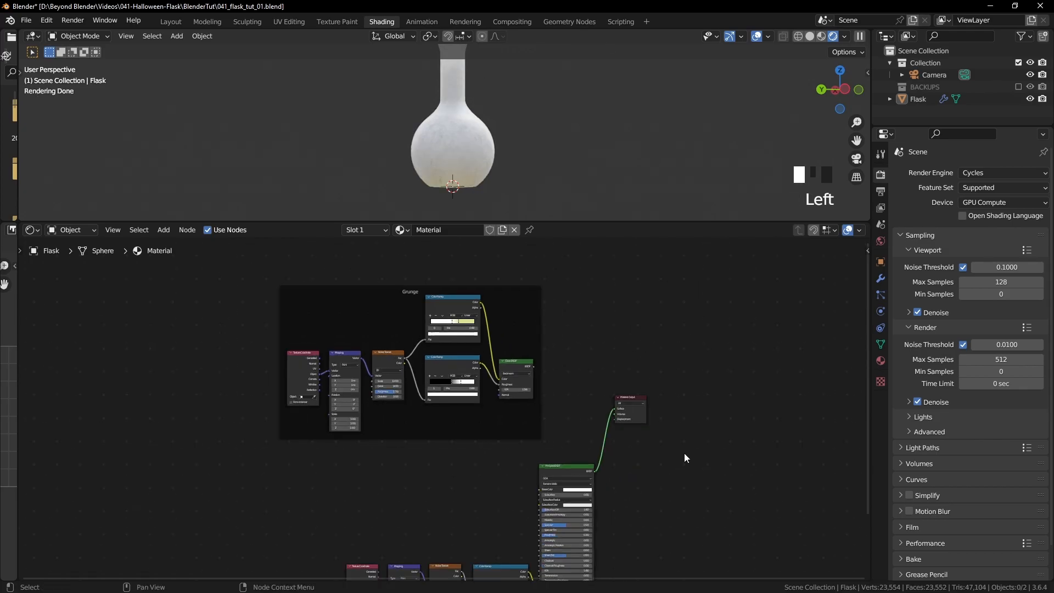
middle_click_drag(697, 494, 708, 331)
left_click_drag(337, 371, 511, 490)
key("g")
left_click_drag(664, 360, 291, 498)
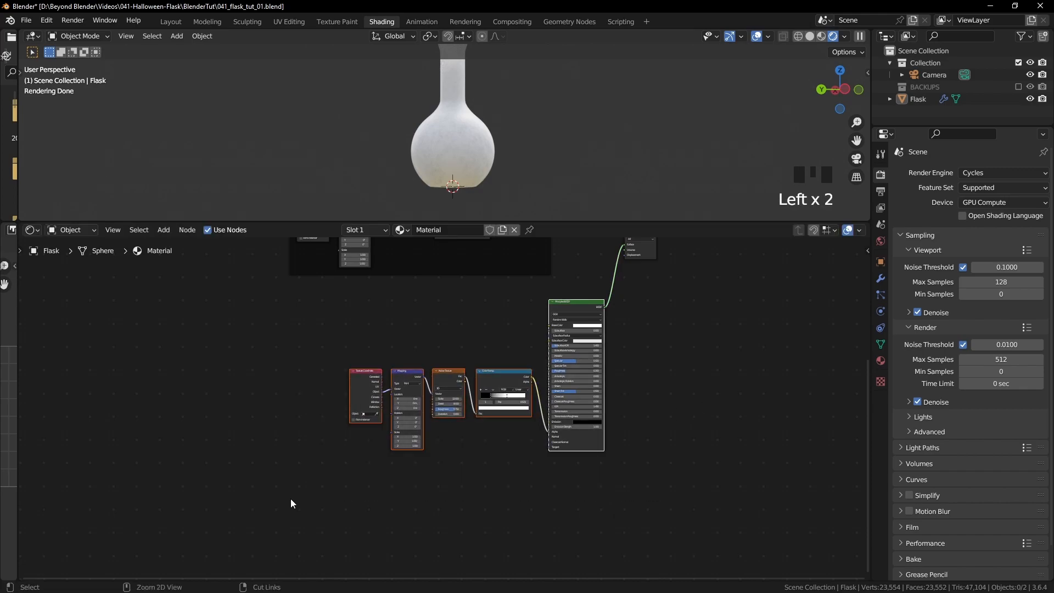
key("ctrl+j")
- Label the new frame around the Principled BSDF nodes as LabelGlass
key("n")
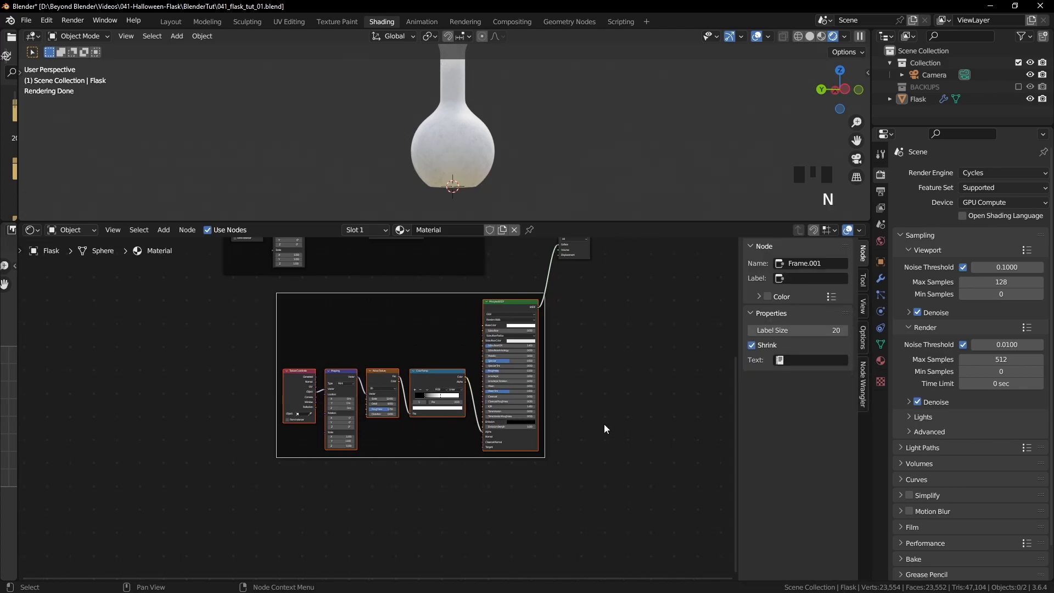
left_click(799, 279)
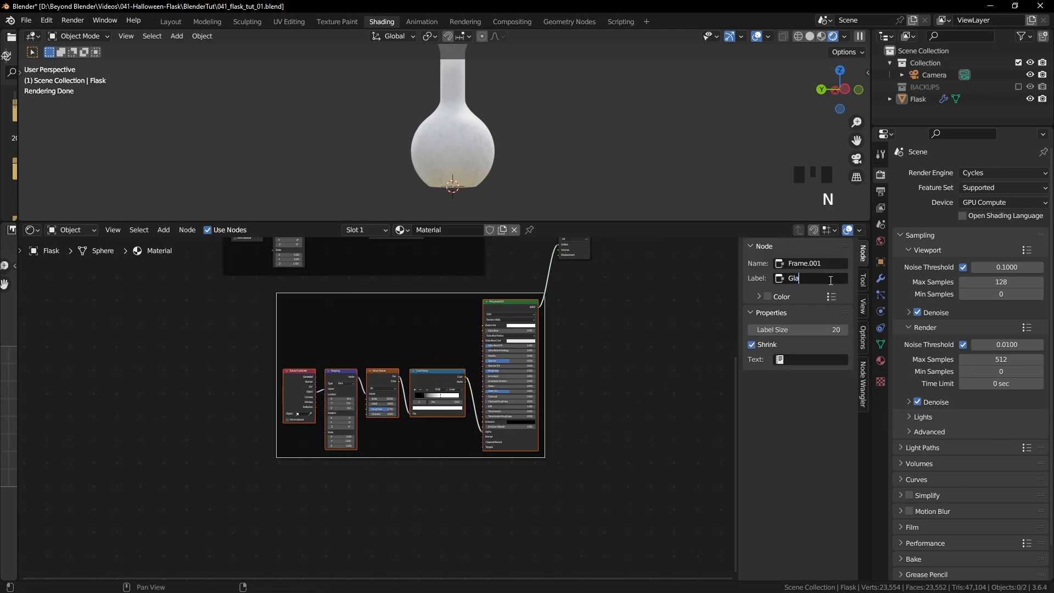
type("La")
key("Return")
left_click(620, 327)
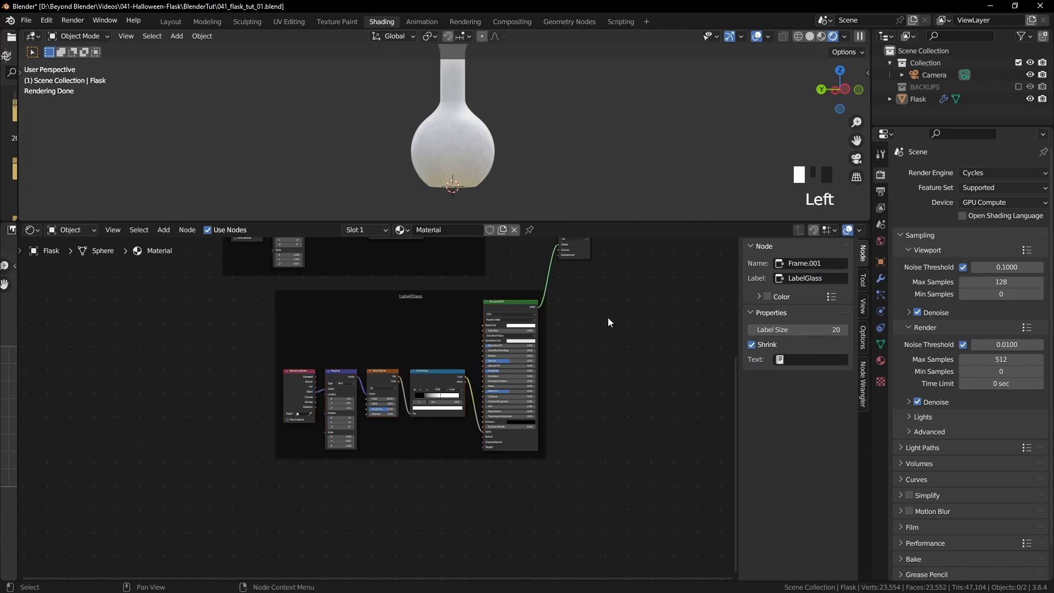
- Line up the LabelGlass frame beneath the Grunge frame and set its label size to 50
scroll(615, 308, "up", 1)
left_click_drag(483, 341, 413, 349)
left_click(618, 366)
middle_click_drag(618, 366, 599, 442)
left_click(824, 328)
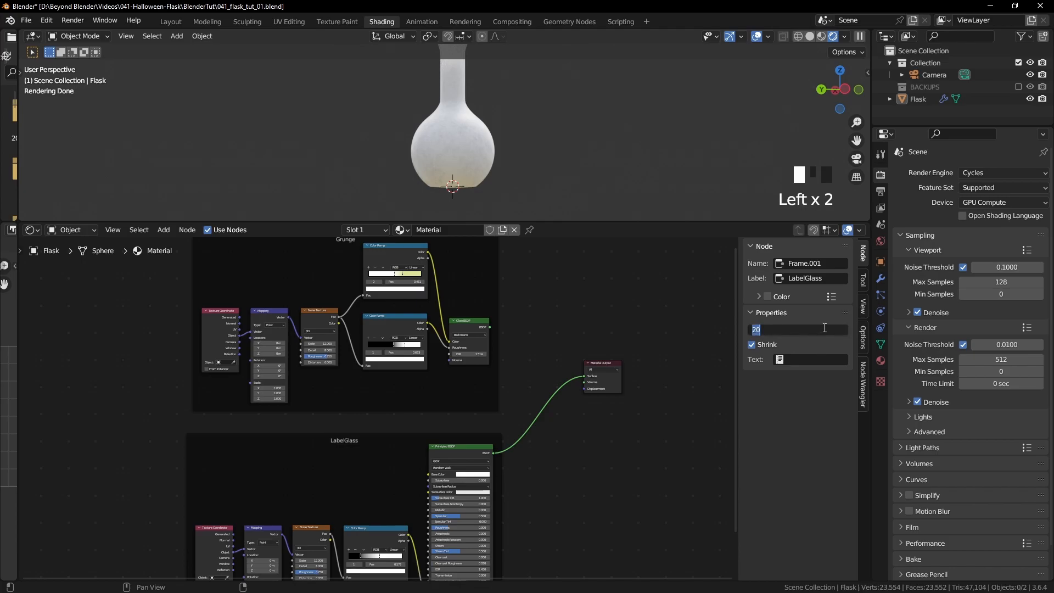
type("50")
key("Return")
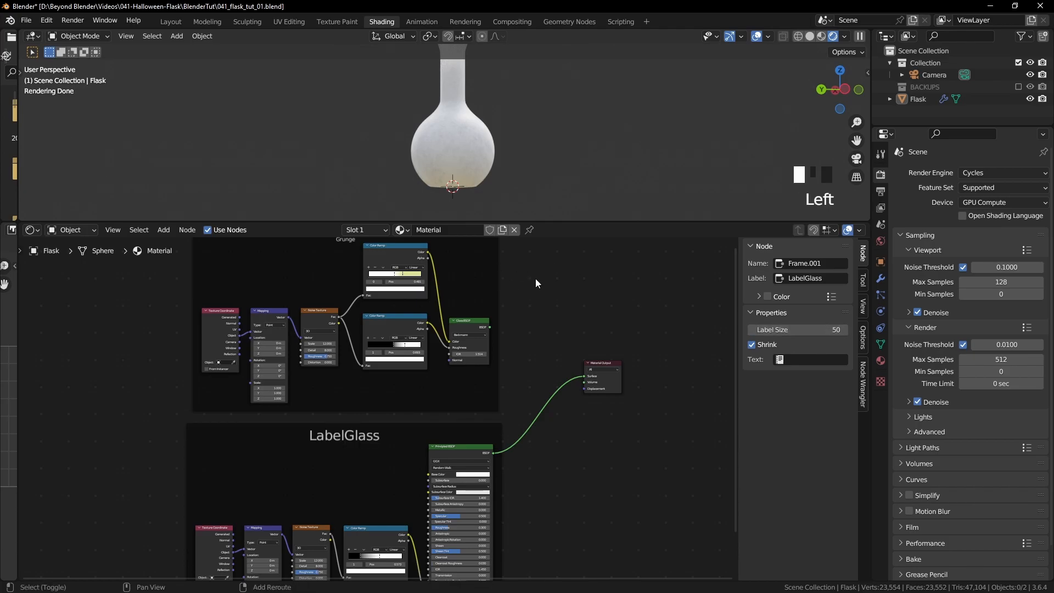
- Match the Grunge frame's label size to the LabelGlass frame at 50 and hide the node properties
middle_click_drag(480, 248, 488, 286)
left_click(488, 285)
left_click(830, 350)
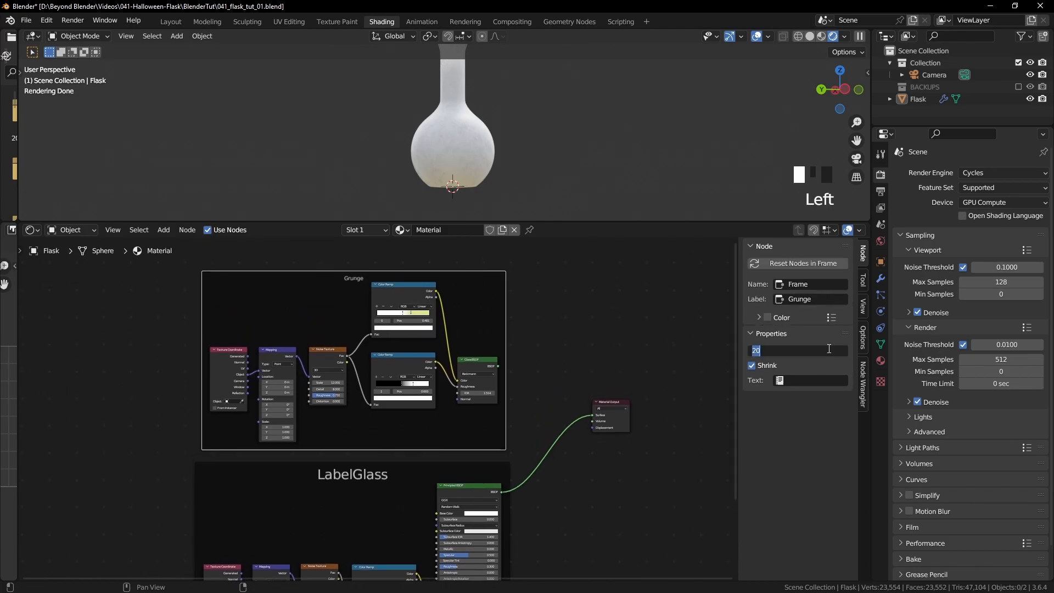
type("40")
left_click(829, 350)
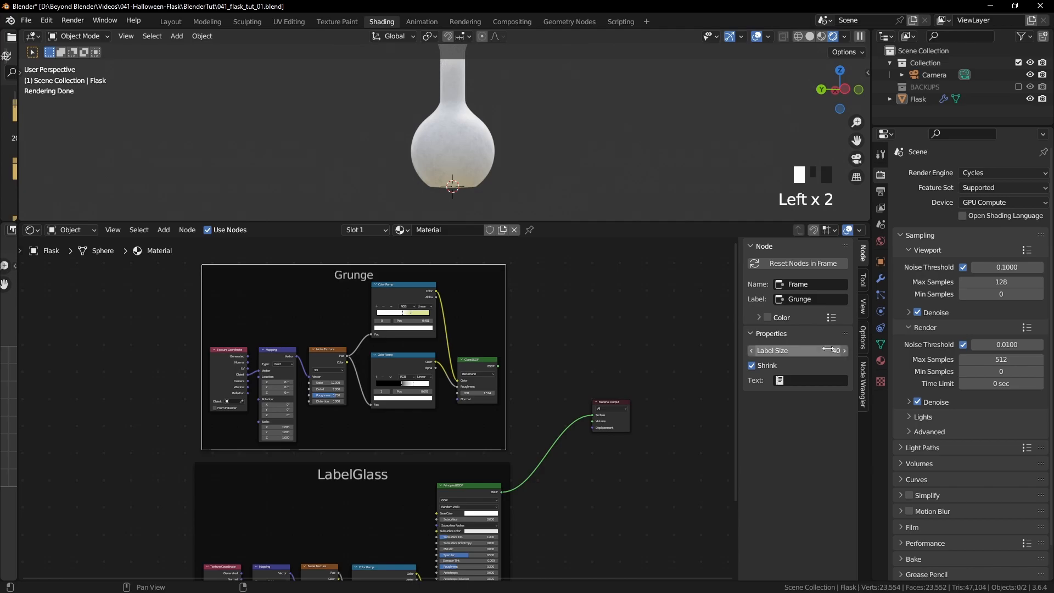
left_click(420, 467)
left_click(433, 274)
left_click(835, 349)
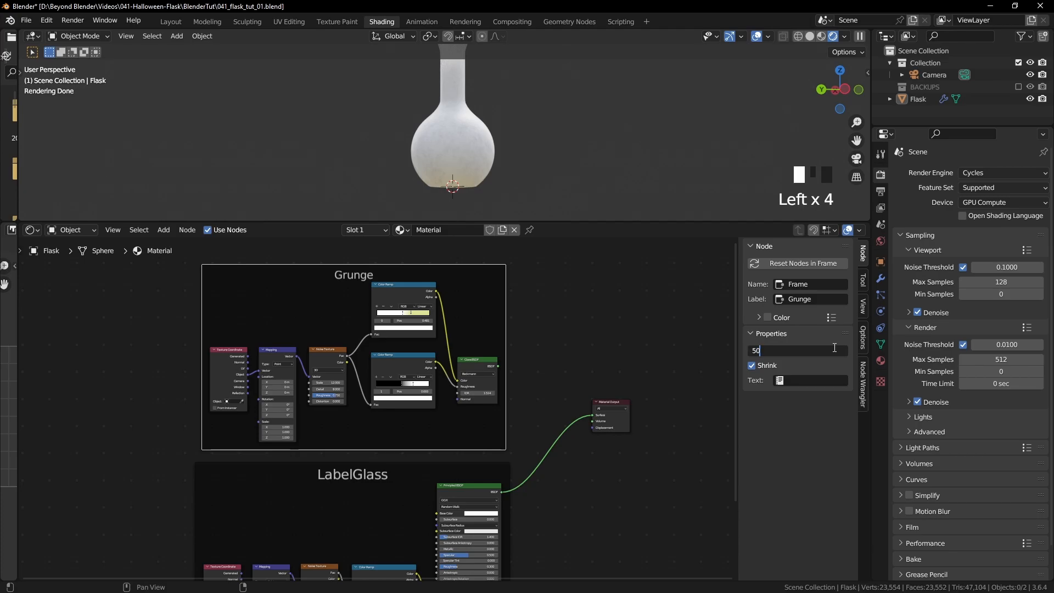
key("Return")
left_click(628, 313)
scroll(629, 363, "down", 2)
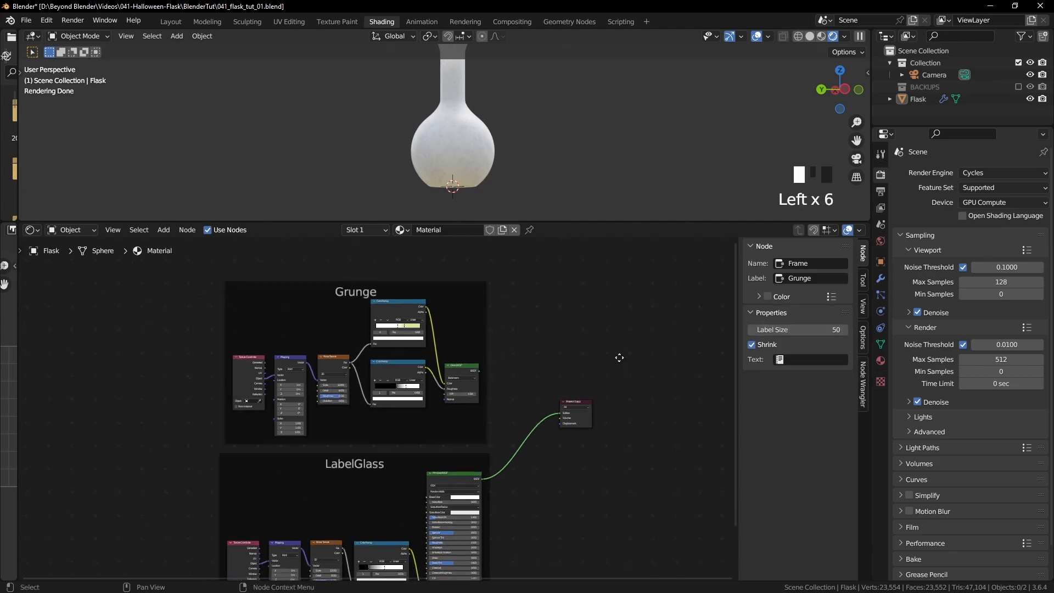
middle_click_drag(623, 361, 584, 310)
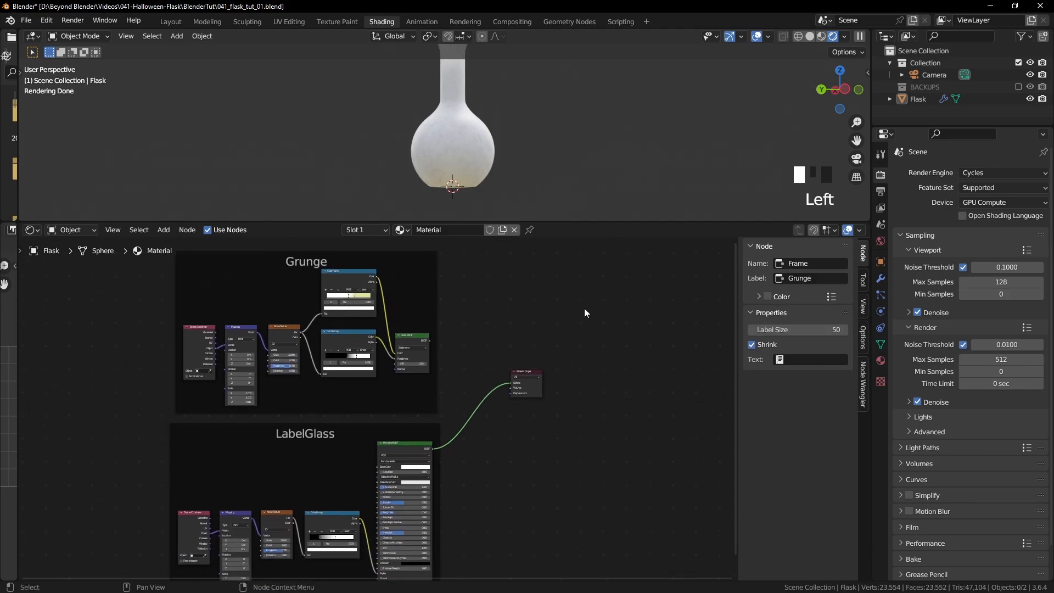
key("n")
- Add a Mix Shader node on the link between the Principled BSDF and the Material Output
scroll(585, 308, "up", 1)
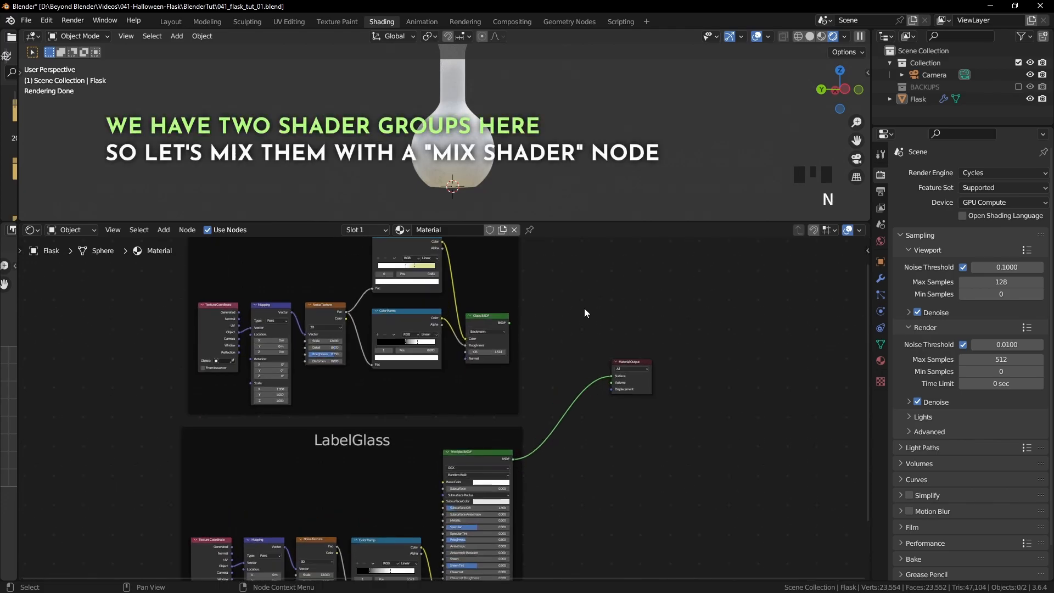
scroll(584, 310, "down", 1)
middle_click_drag(469, 413, 446, 401)
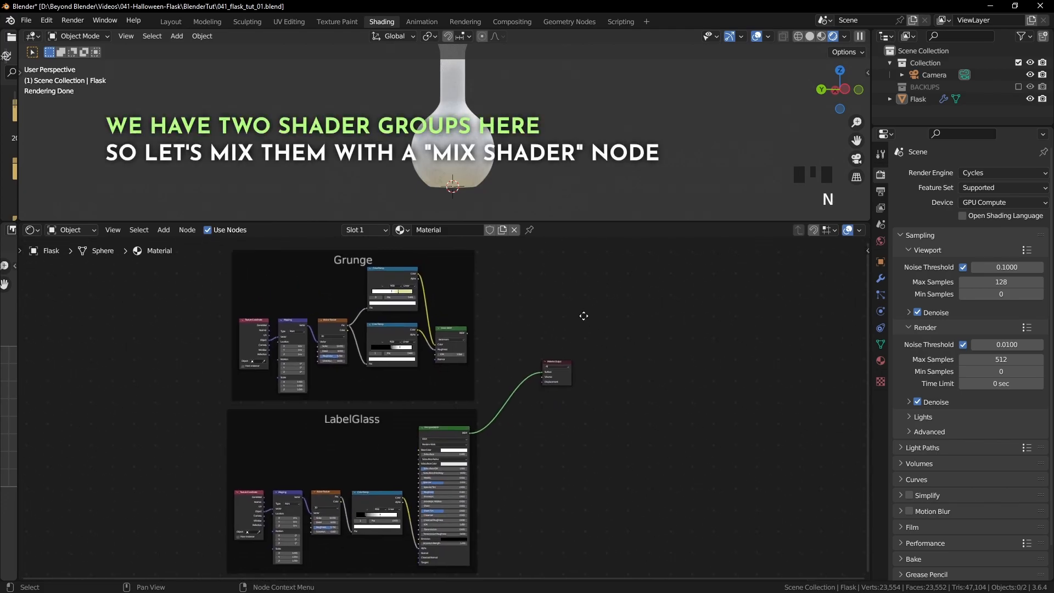
scroll(446, 402, "up", 1)
key("shift+a")
mouse_move(604, 320)
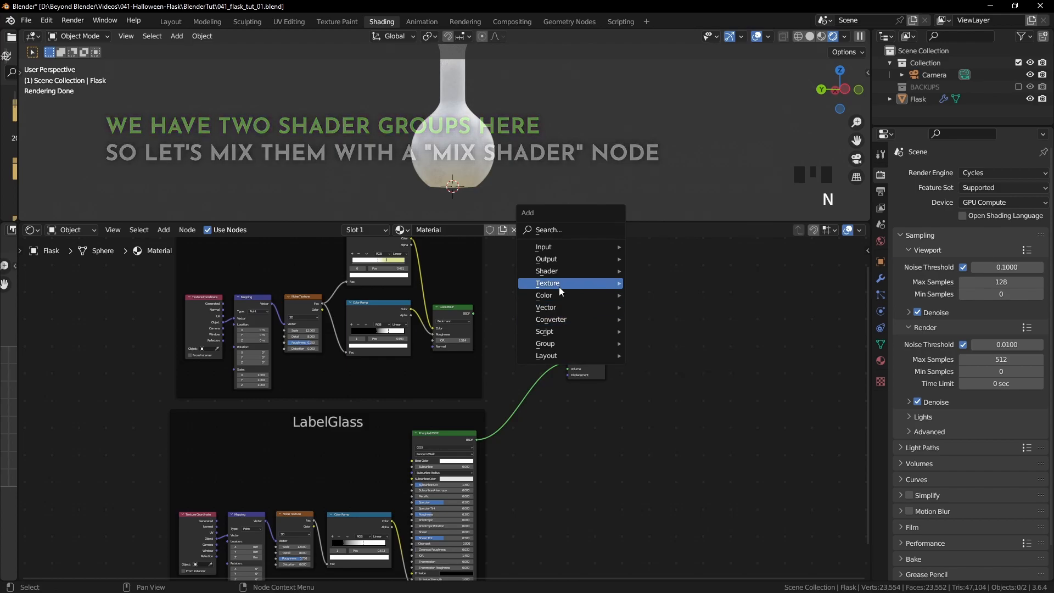
mouse_move(555, 271)
left_click(656, 367)
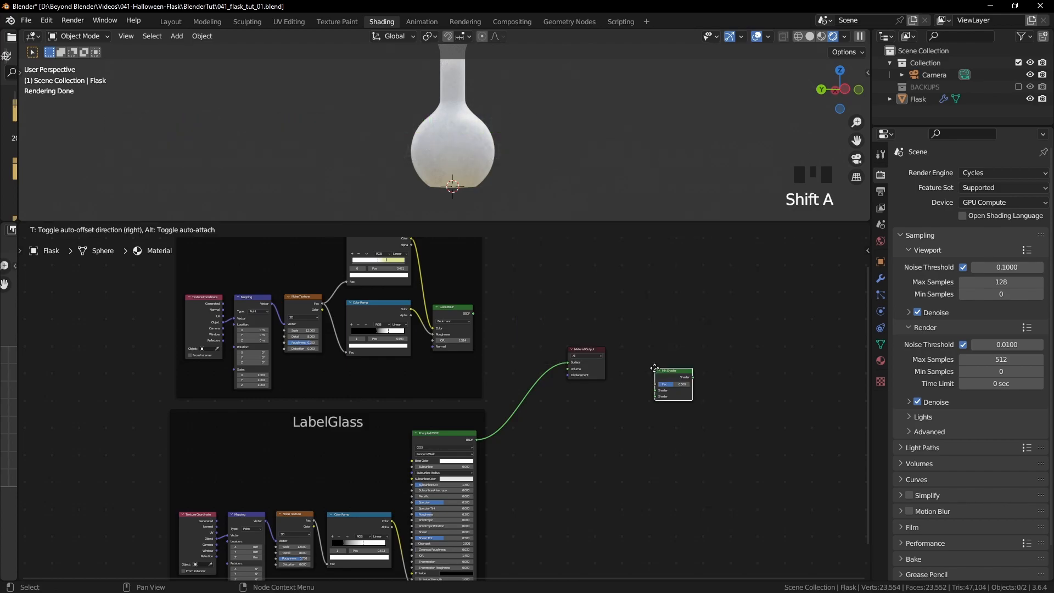
left_click(512, 369)
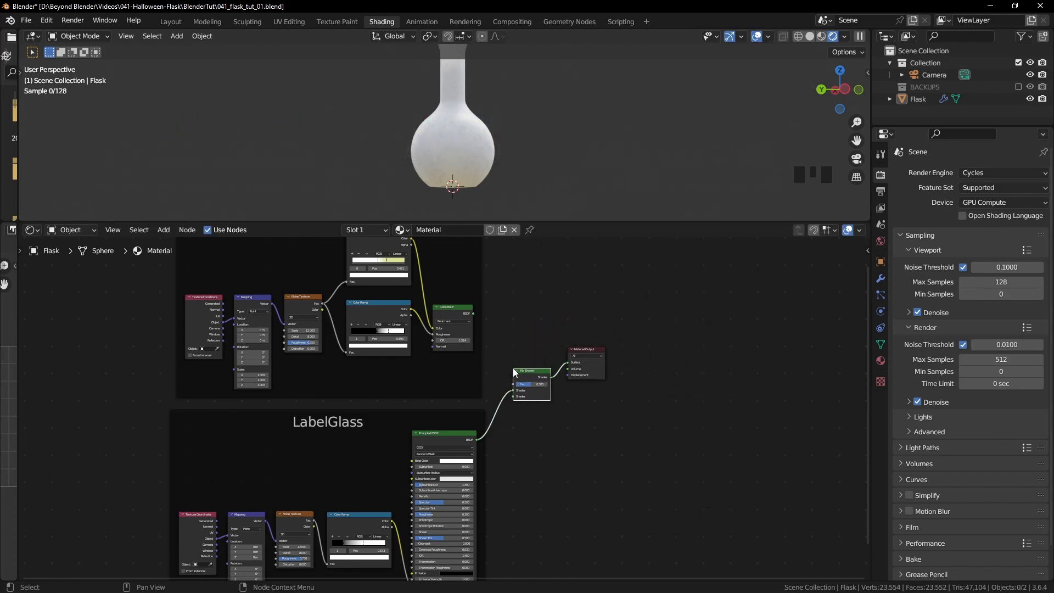
- Feed the Glass BSDF into the Mix Shader's first shader input and the Principled BSDF into its second
middle_click_drag(601, 317, 617, 345)
scroll(575, 346, "up", 3)
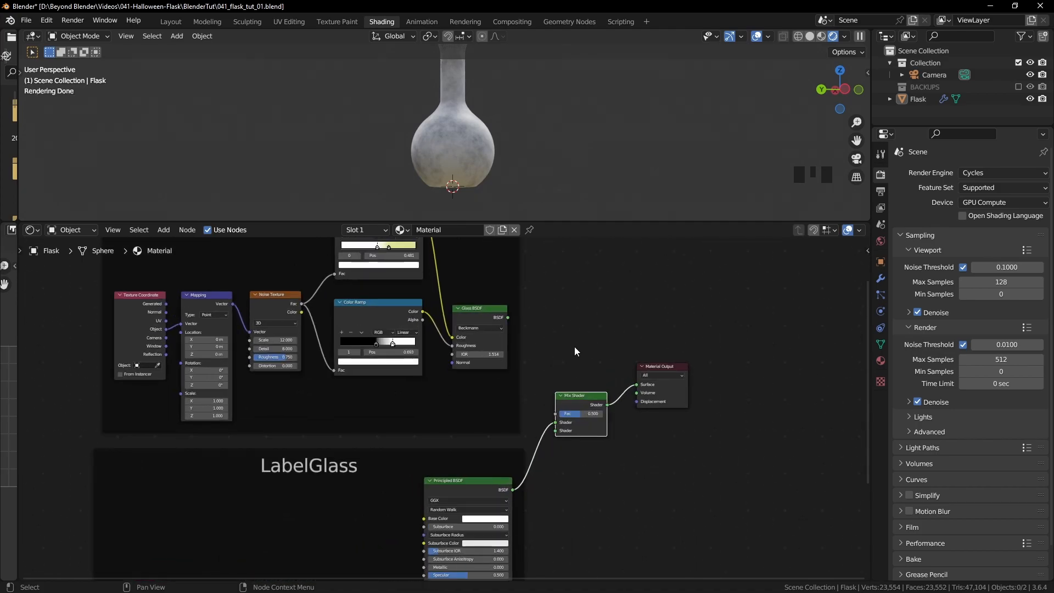
left_click_drag(581, 432, 585, 437)
middle_click_drag(600, 475, 581, 462)
left_click_drag(505, 282, 565, 414)
- Compare both shaders on the flask's bulb by sweeping the Mix Shader's Fac to each extreme, and return it to 0.5
middle_click_drag(497, 193, 492, 91, "shift")
scroll(479, 172, "up", 4)
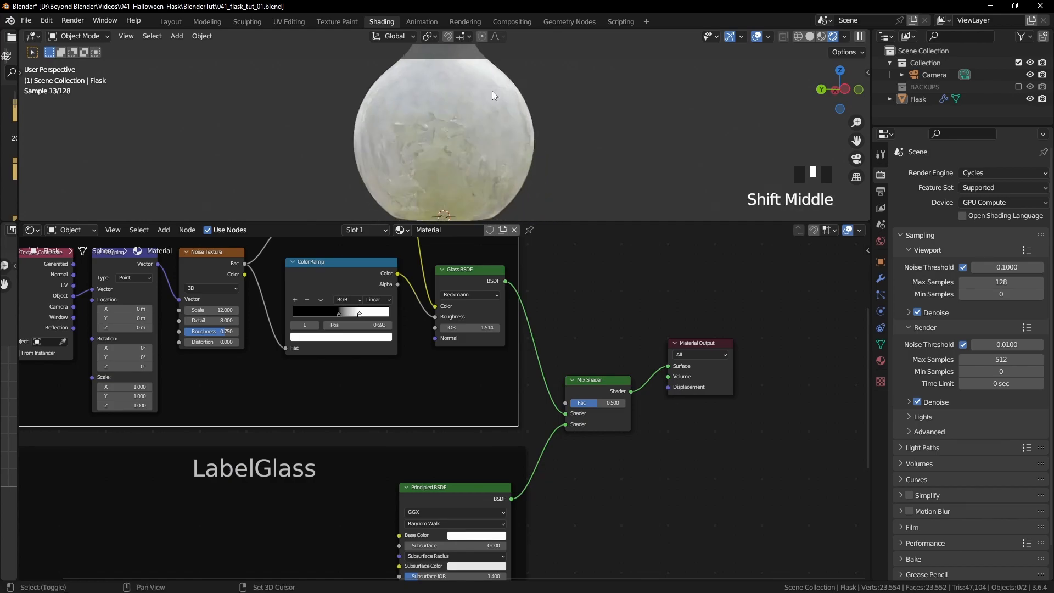
scroll(514, 145, "up", 2)
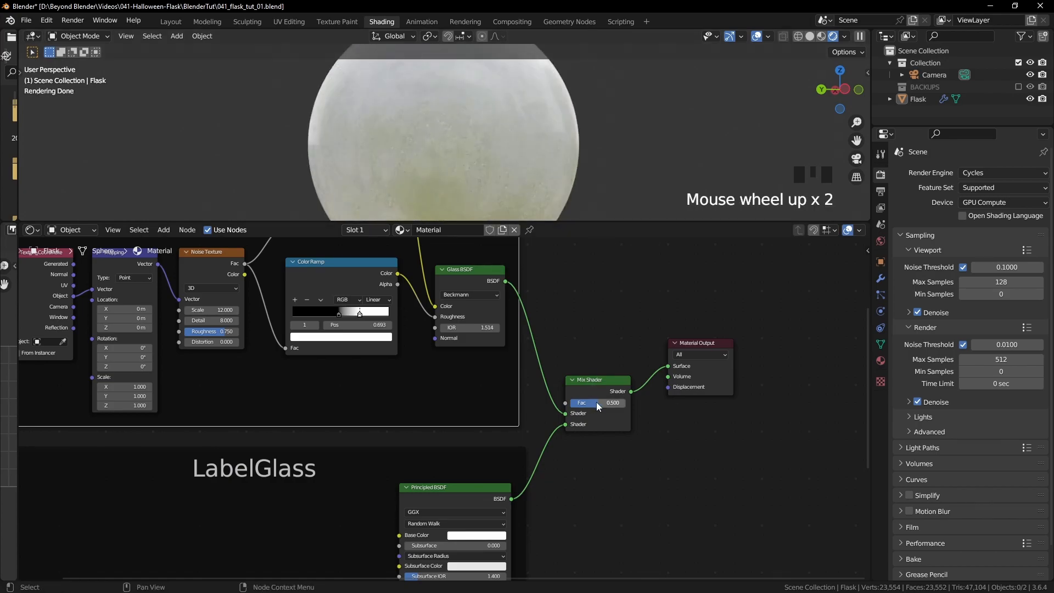
left_click_drag(595, 402, 571, 403)
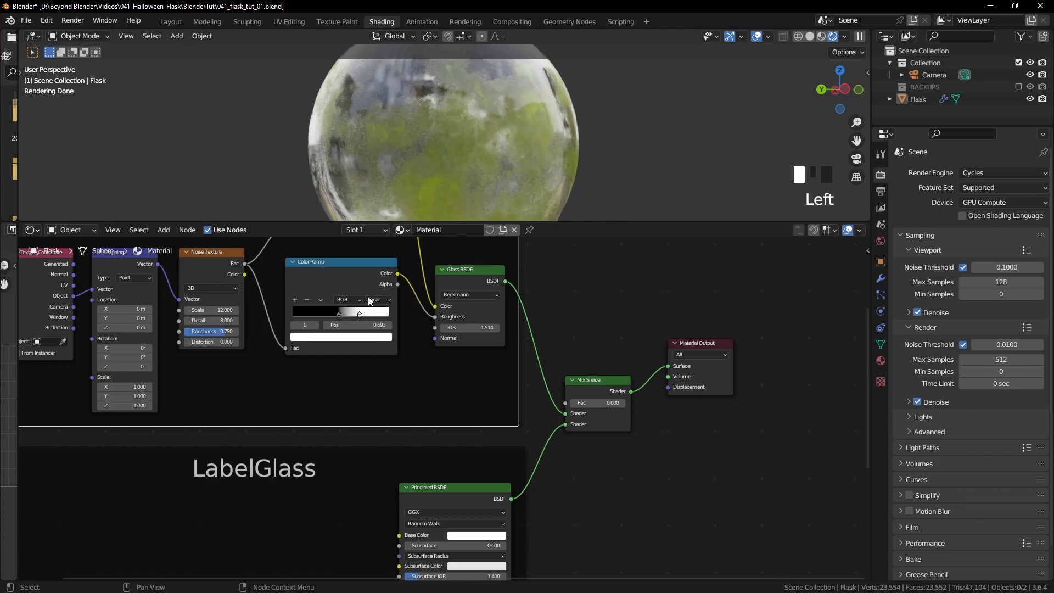
scroll(277, 324, "down", 1)
left_click_drag(561, 407, 590, 406)
middle_click_drag(598, 499, 606, 321)
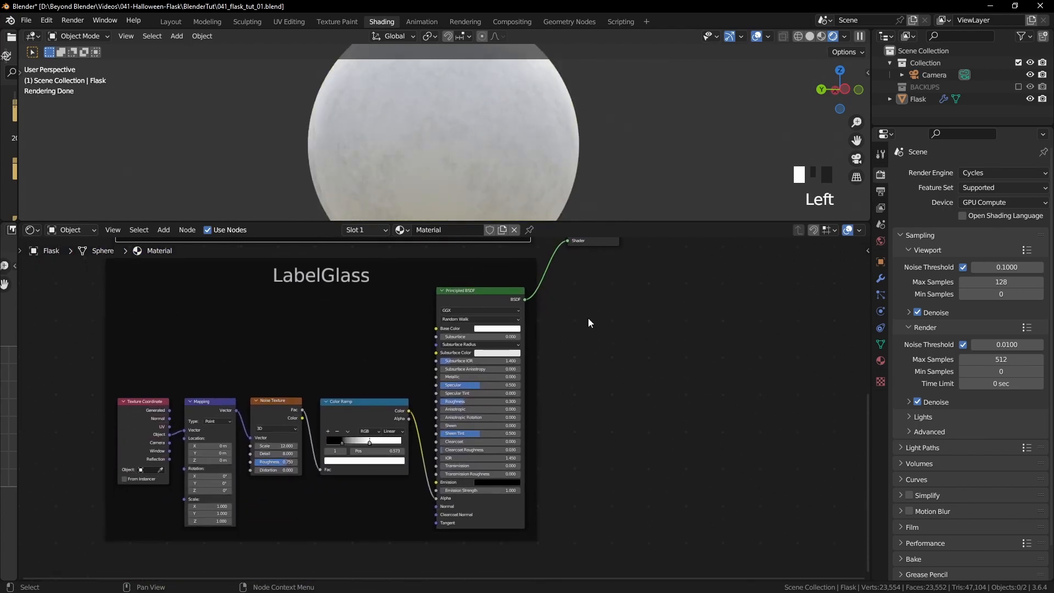
middle_click_drag(658, 258, 613, 467)
scroll(588, 441, "up", 4)
type(".5")
key("Return")
scroll(674, 444, "down", 5)
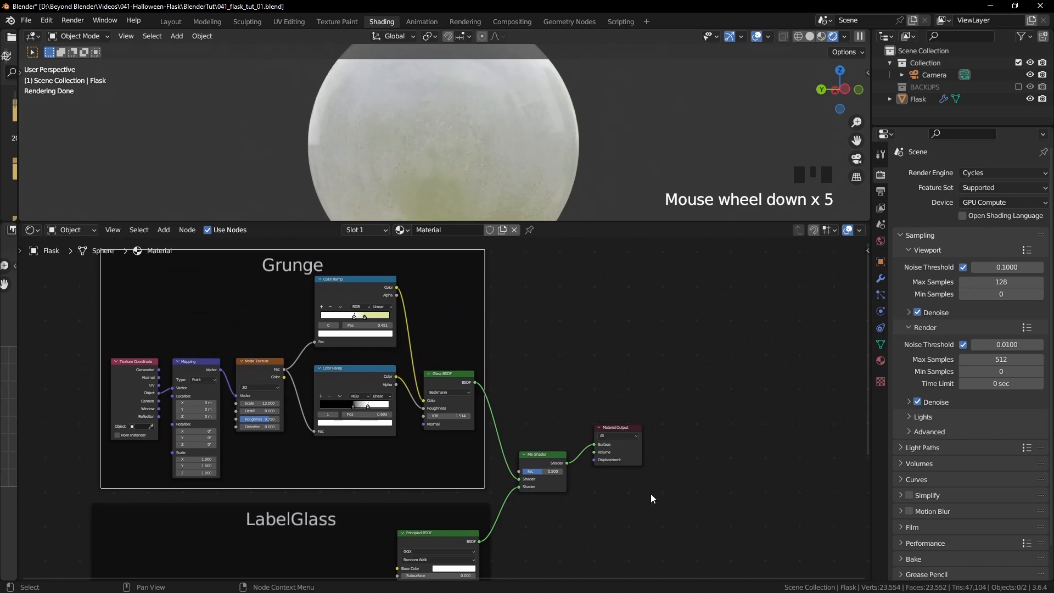
left_click_drag(519, 472, 527, 331)
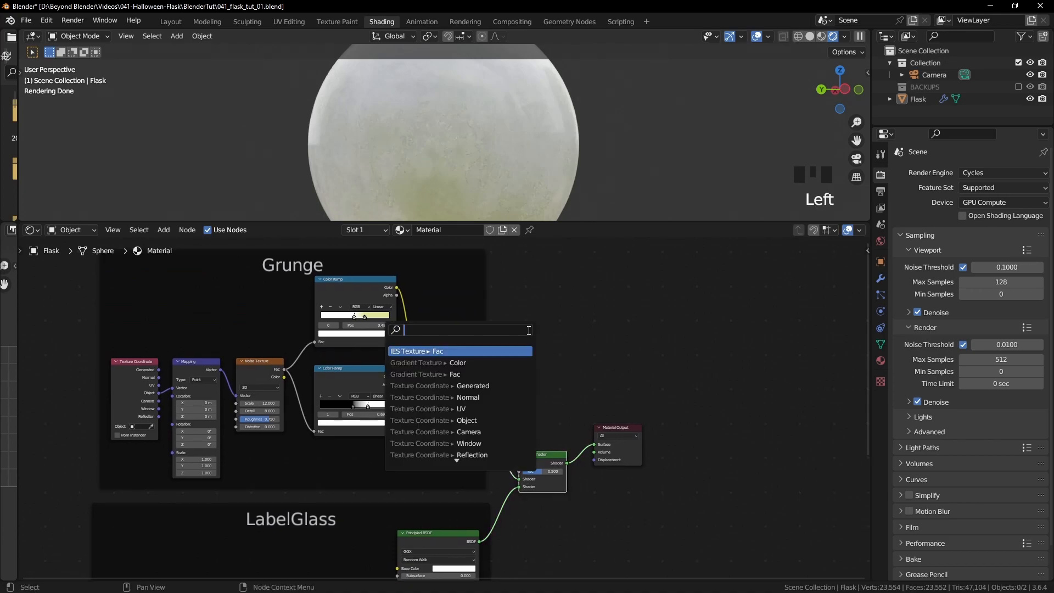
key("Escape")
scroll(678, 331, "down", 2)
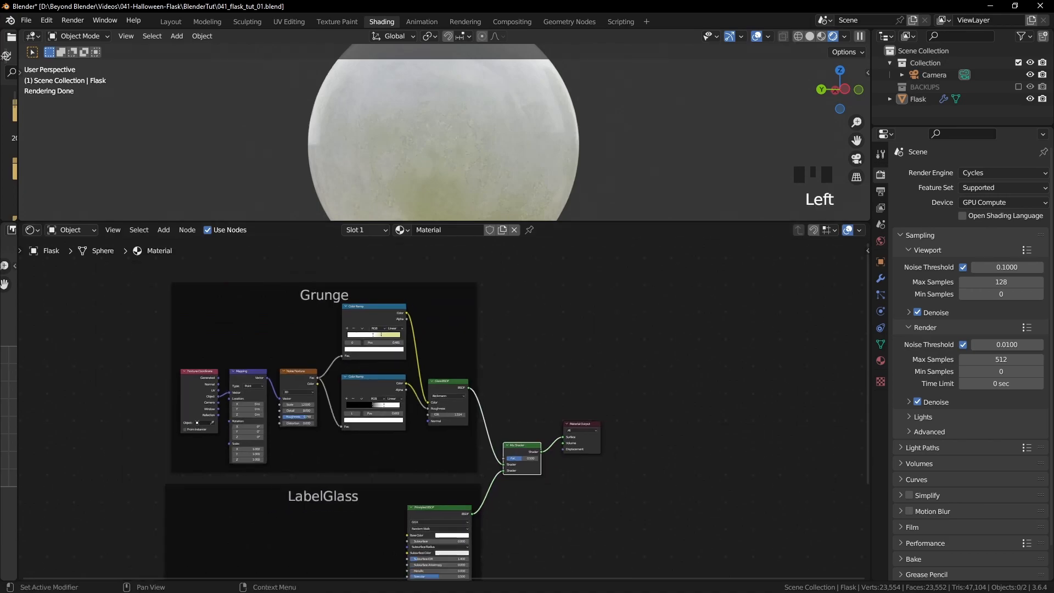
- Look over the flask_label.png image prepared for the flask's label
left_click_drag(1053, 245, 638, 78)
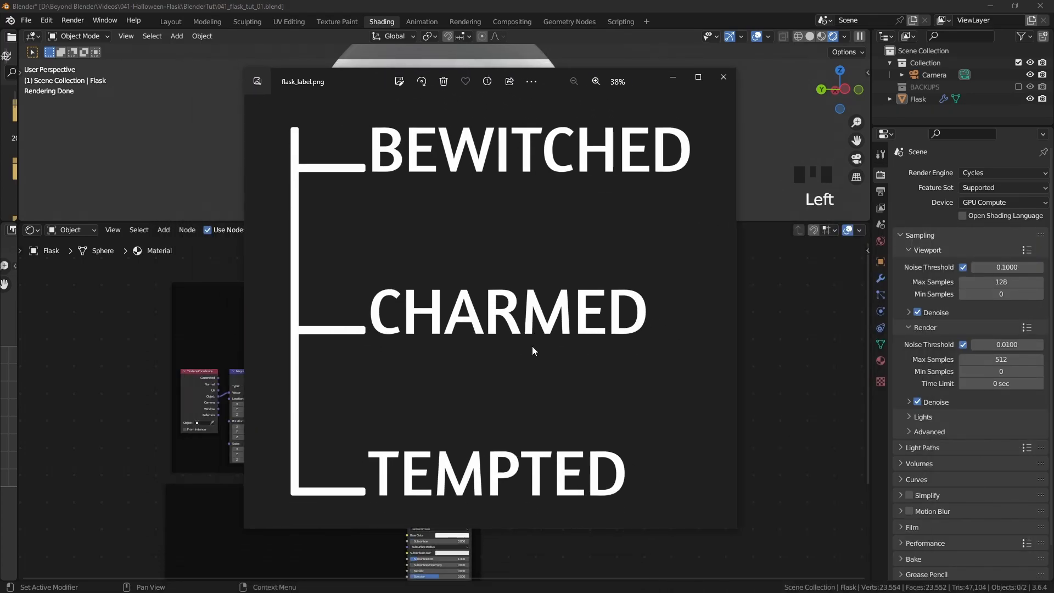
left_click_drag(735, 529, 738, 530)
left_click_drag(644, 74, 1053, 60)
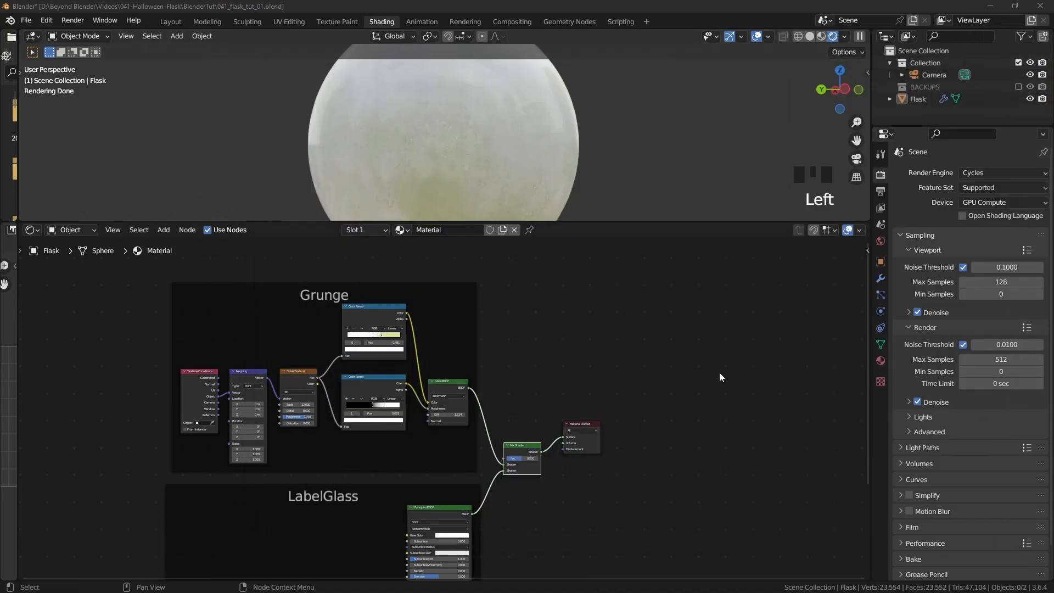
- Add an Image Texture node to the flask material, placed just above and beside the Grunge frame
middle_click_drag(638, 371, 610, 398)
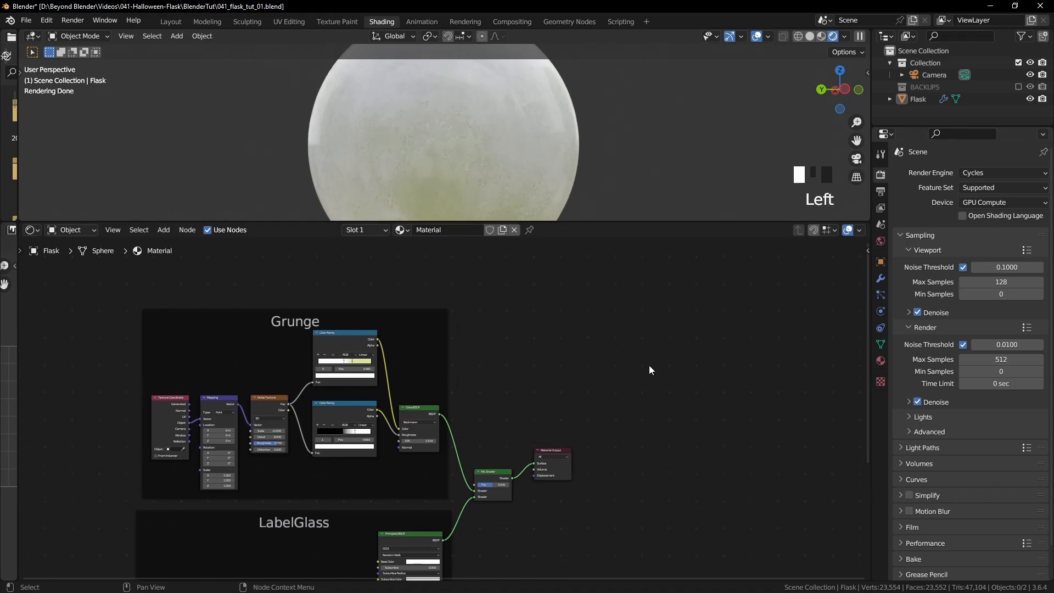
key("shift+a")
mouse_move(650, 365)
mouse_move(601, 379)
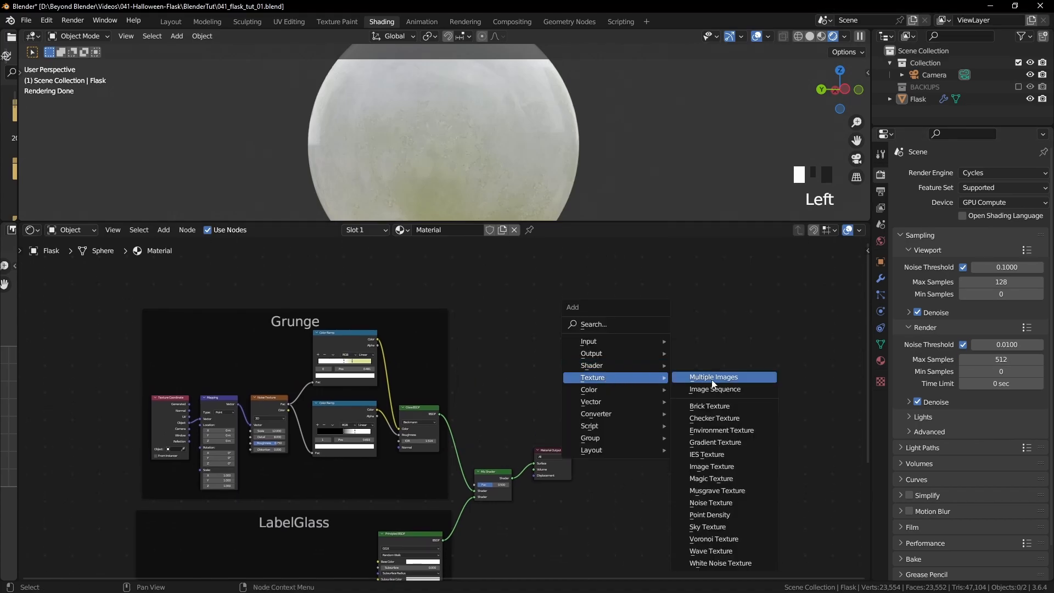
left_click(717, 468)
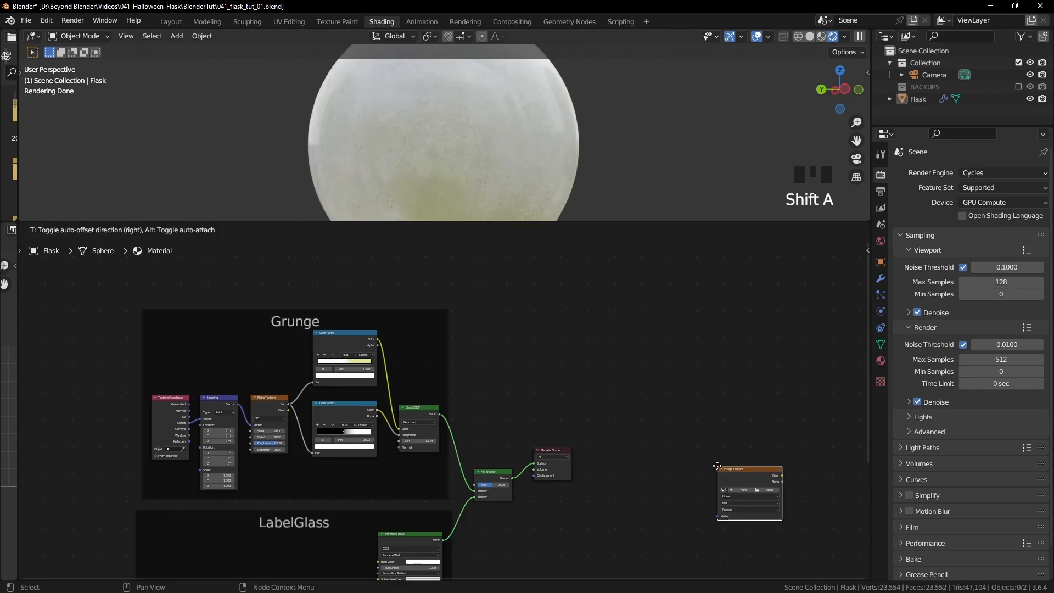
left_click(470, 274)
- Move the Mix Shader and Material Output nodes away from the frames and reposition the Image Texture node
left_click_drag(482, 427, 607, 522)
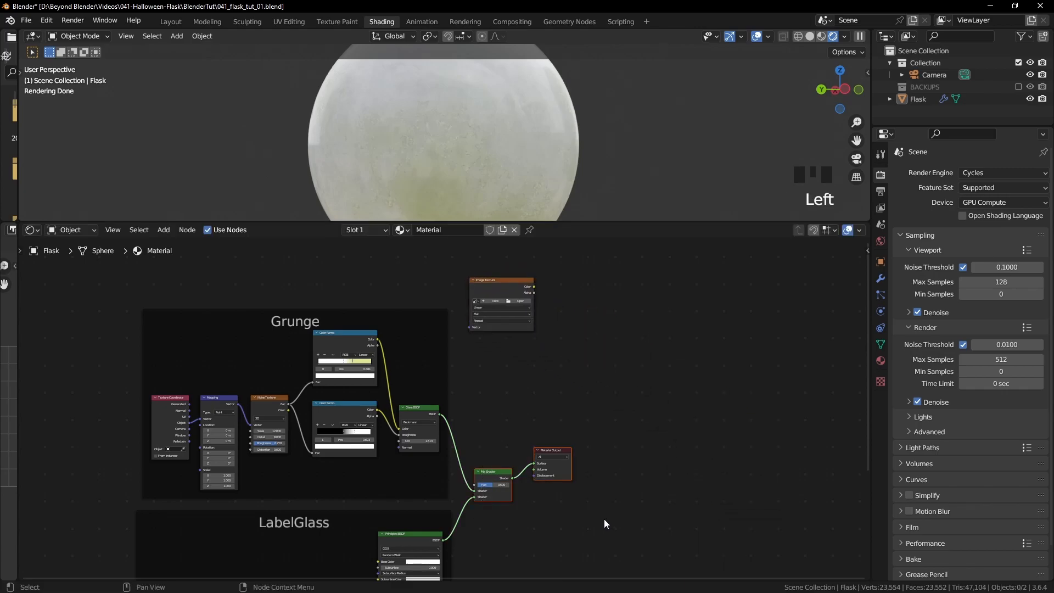
left_click_drag(566, 456, 700, 424)
left_click_drag(518, 279, 554, 302)
middle_click_drag(690, 330, 641, 390)
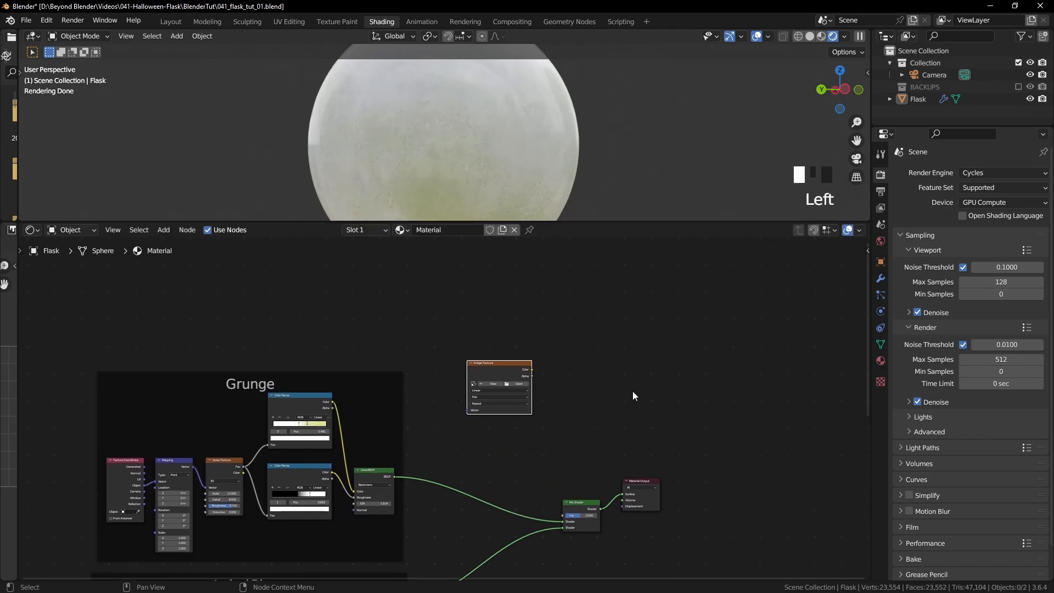
- Load flask_label.png from the Textures folder into the Image Texture node
scroll(445, 399, "up", 2)
left_click(555, 383)
left_click(316, 96)
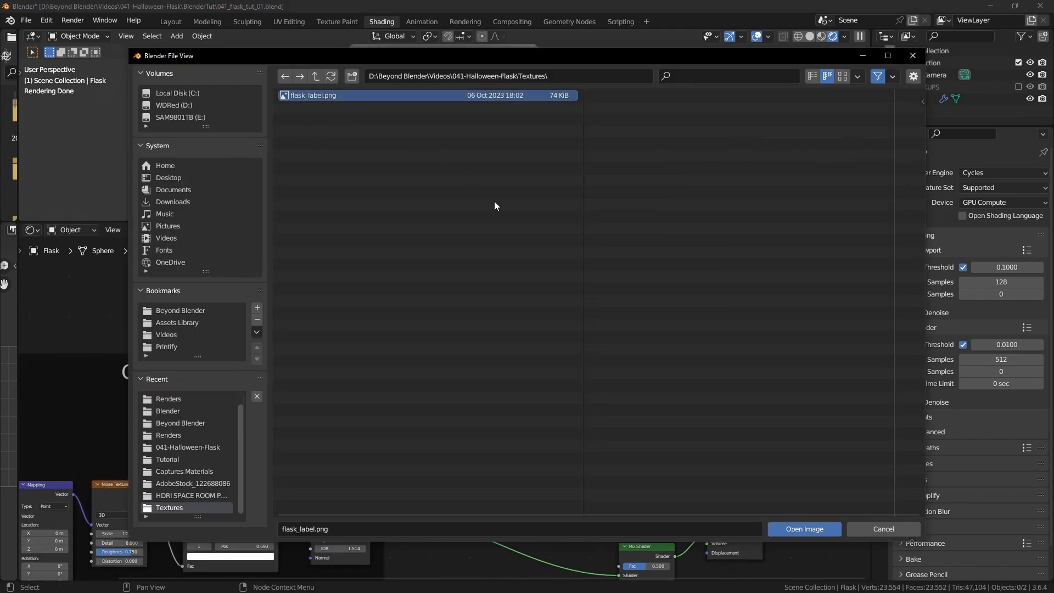
left_click(803, 529)
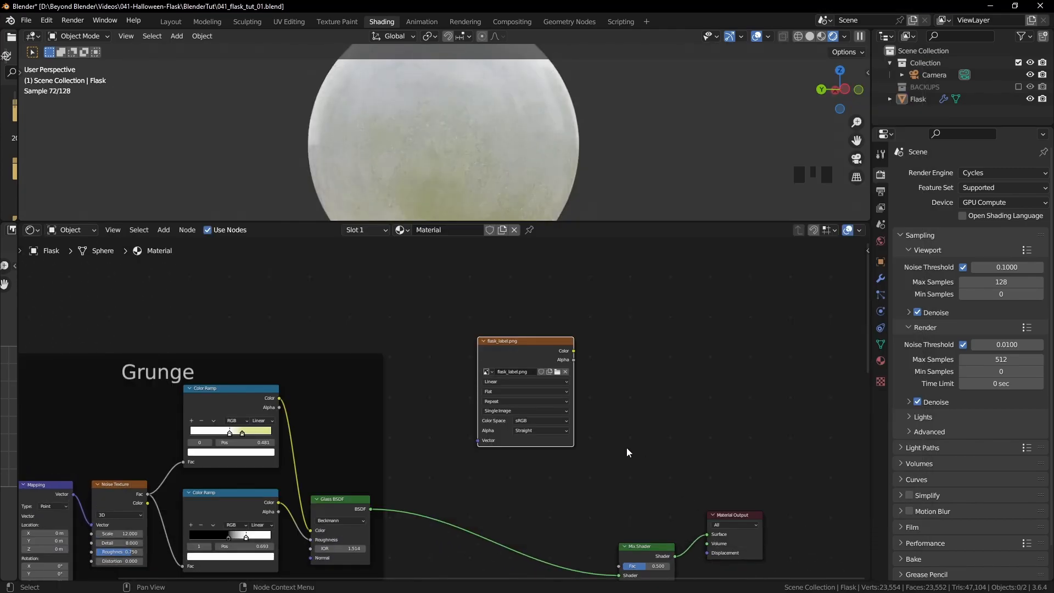
- Preview the flask_label.png texture's color output directly on the flask and examine the lettering's placement
scroll(563, 427, "up", 3)
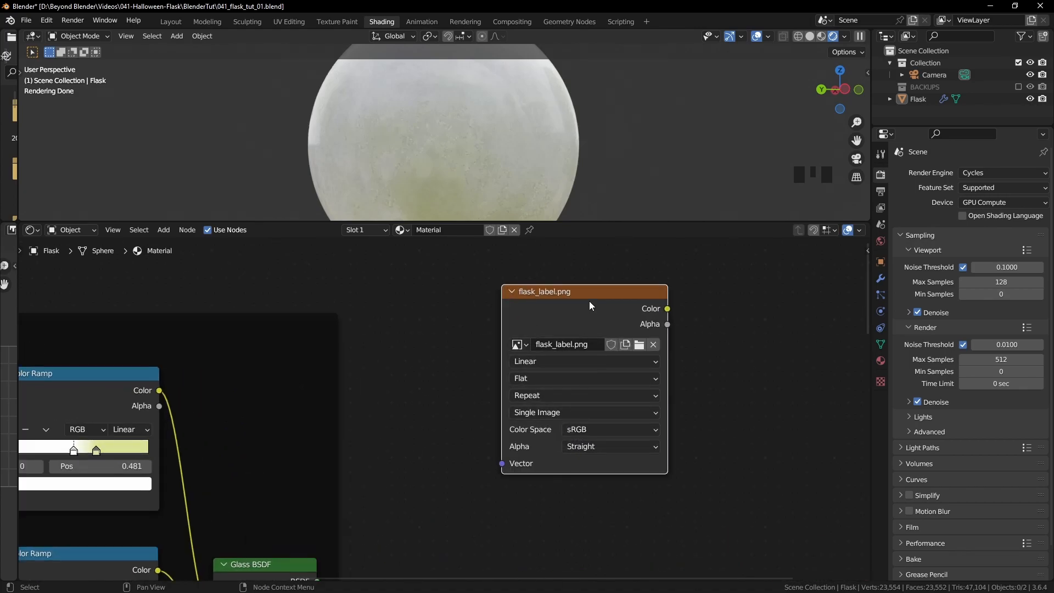
left_click(591, 295, "ctrl+shift")
scroll(456, 164, "down", 5)
middle_click_drag(451, 153, 541, 154)
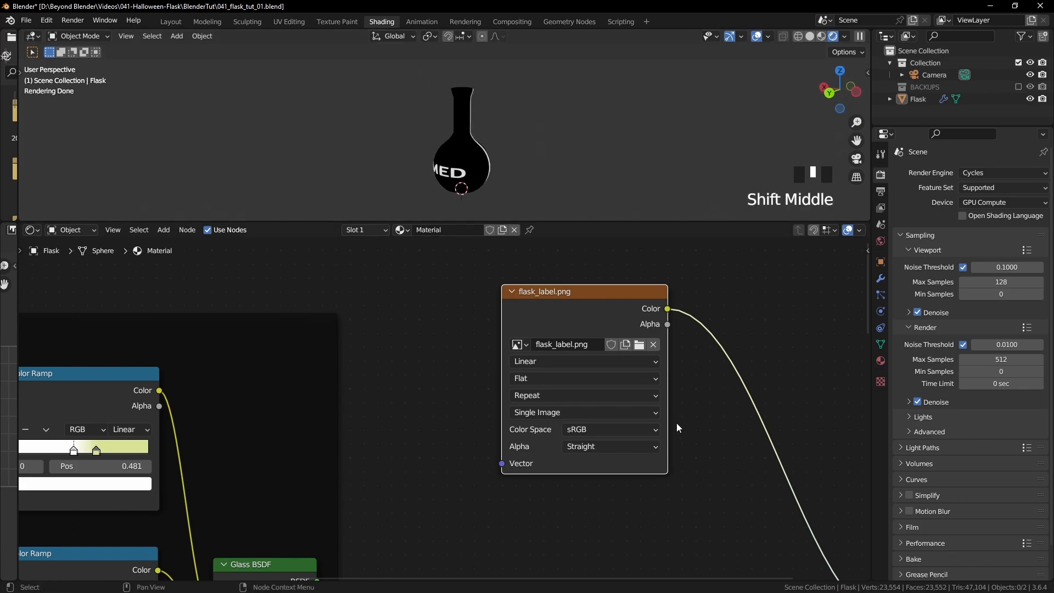
- Attach Texture Coordinate and Mapping nodes to the flask_label.png texture, using the UV output
scroll(665, 428, "down", 2)
middle_click_drag(658, 442, 569, 467)
scroll(593, 450, "down", 1)
left_click_drag(467, 368, 539, 357)
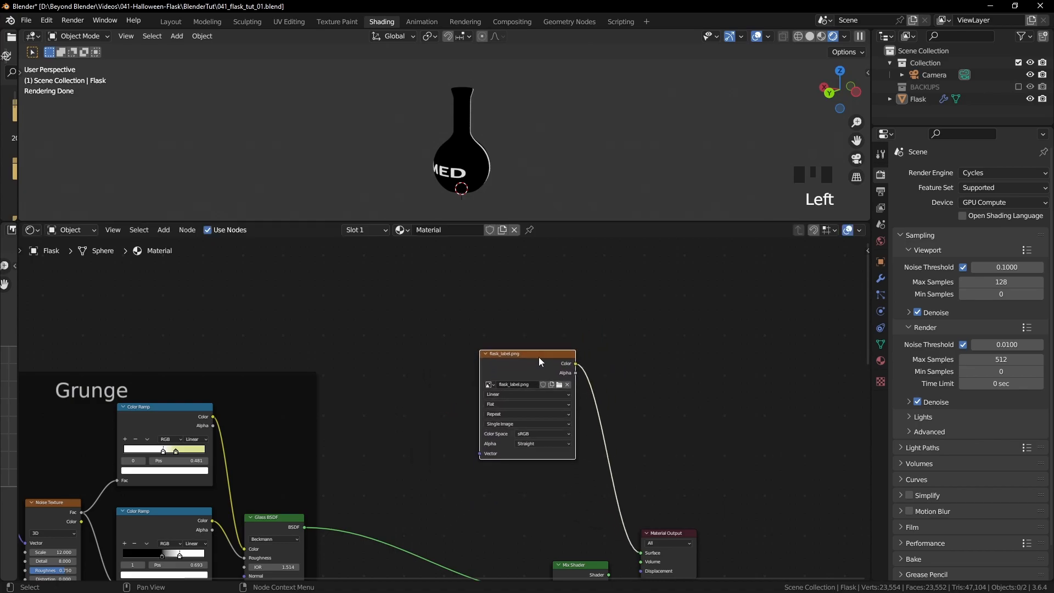
key("ctrl+t")
left_click_drag(359, 343, 455, 400)
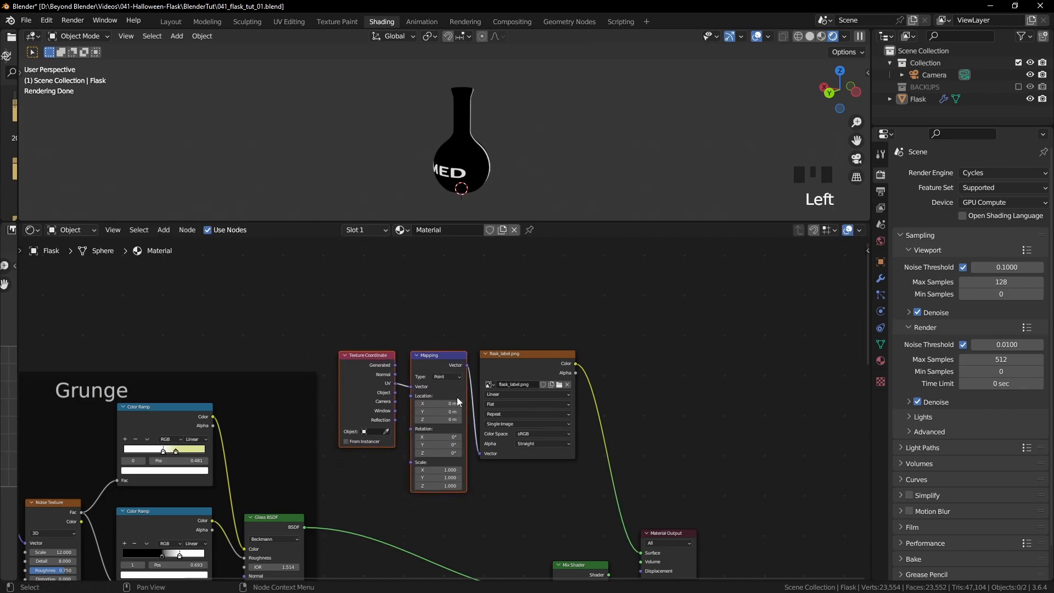
left_click(376, 361)
scroll(393, 387, "up", 3)
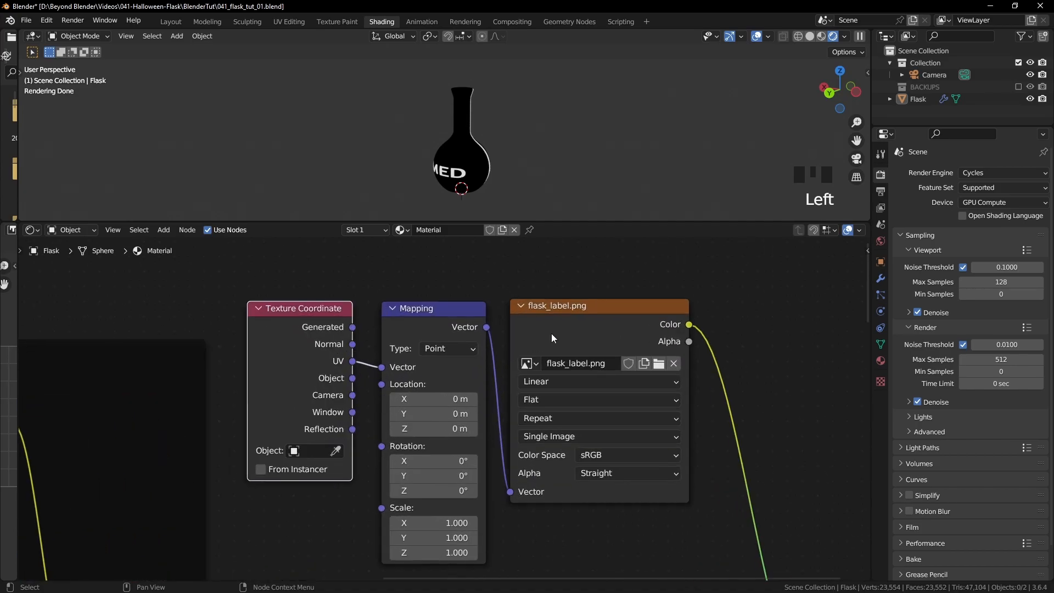
- Space the Material Output and Mix Shader nodes farther out and move the three label texture nodes slightly down
scroll(585, 434, "down", 4)
middle_click_drag(576, 452, 556, 374)
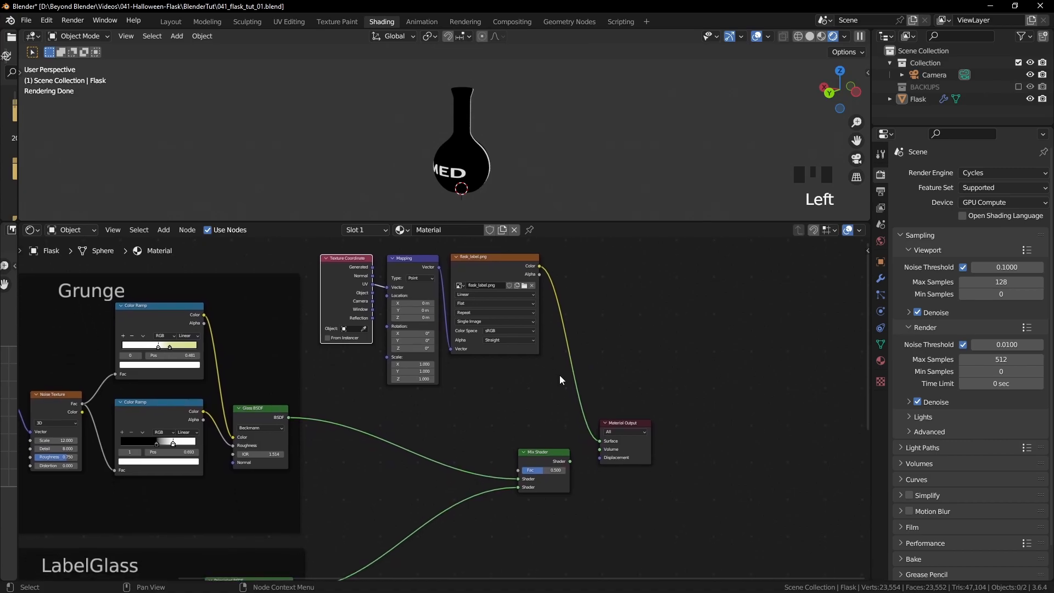
left_click_drag(627, 424, 700, 418)
left_click_drag(566, 452, 626, 440)
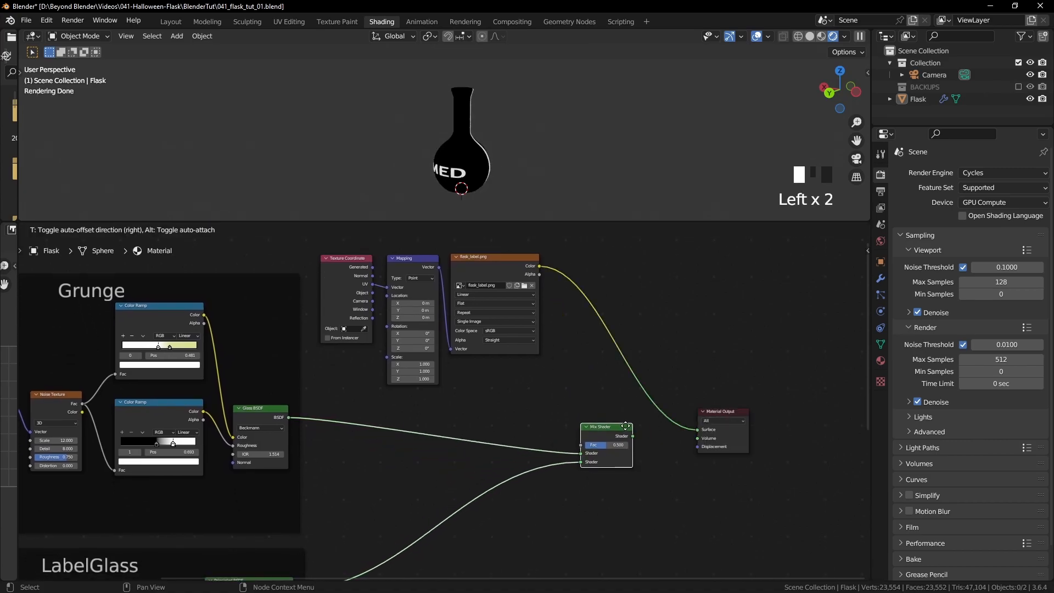
left_click_drag(557, 252, 353, 377)
key("g")
left_click(378, 406)
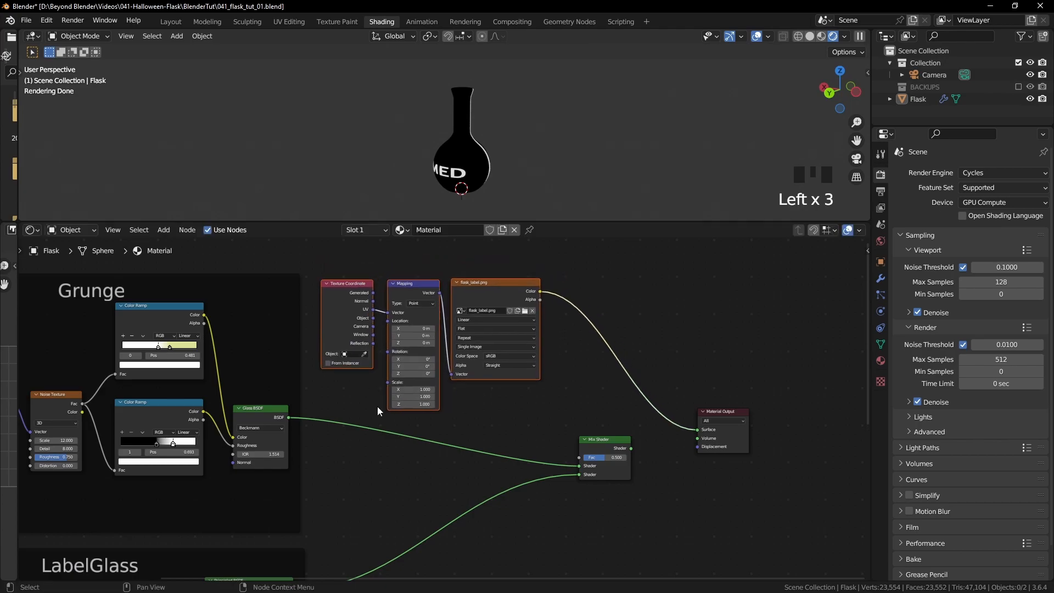
- Connect the label texture's Alpha to the Mix Shader's Fac and the Mix Shader to the Material Output's Surface, checking the lettering on the flask
left_click(579, 374)
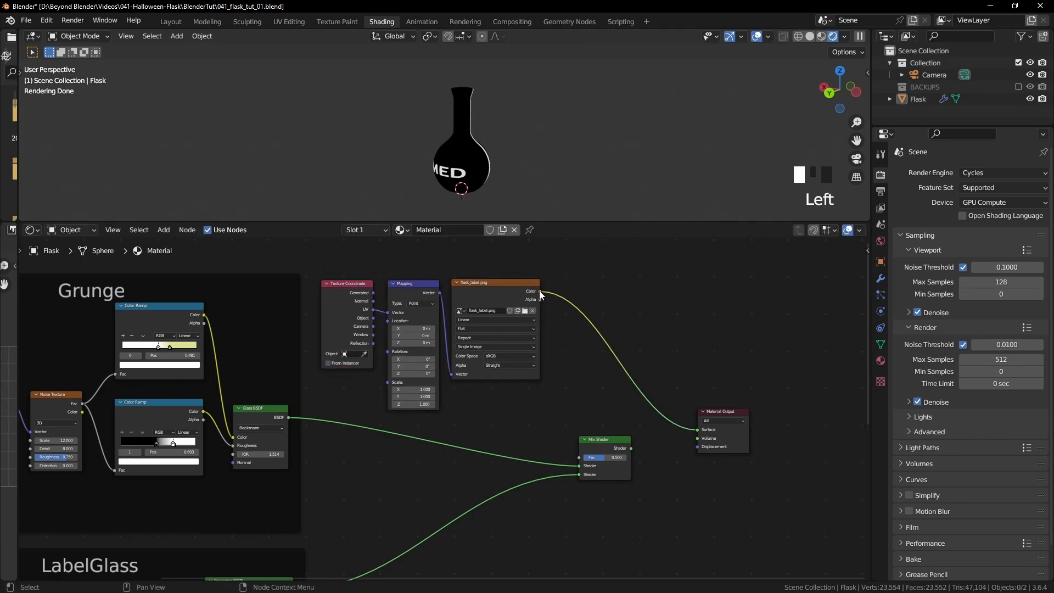
left_click_drag(540, 300, 556, 332)
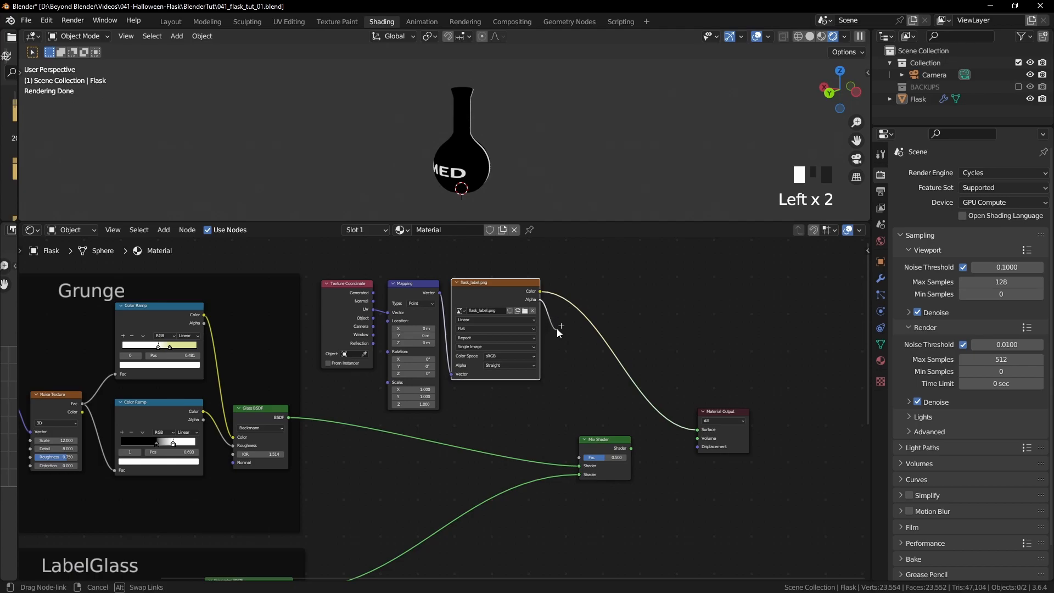
left_click_drag(580, 459, 700, 431)
middle_click_drag(476, 164, 574, 138)
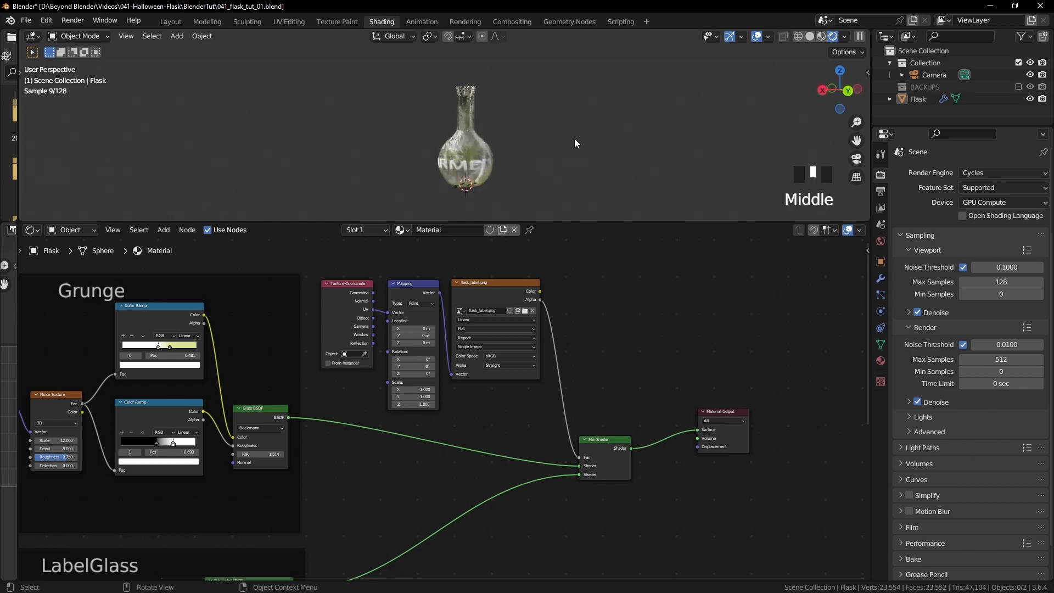
scroll(494, 183, "up", 6)
middle_click_drag(555, 190, 512, 112, "shift")
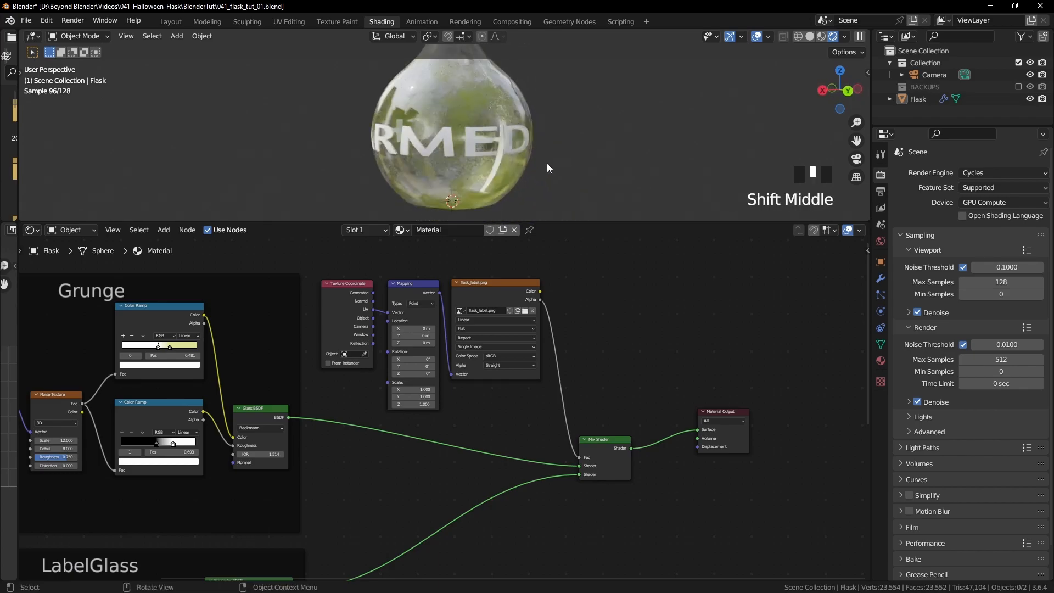
scroll(547, 170, "up", 3)
mouse_move(406, 149)
middle_mouse_down()
mouse_move(463, 152)
mouse_move(276, 163)
mouse_move(390, 140)
mouse_move(570, 128)
mouse_move(577, 145)
middle_mouse_up()
scroll(611, 124, "down", 7)
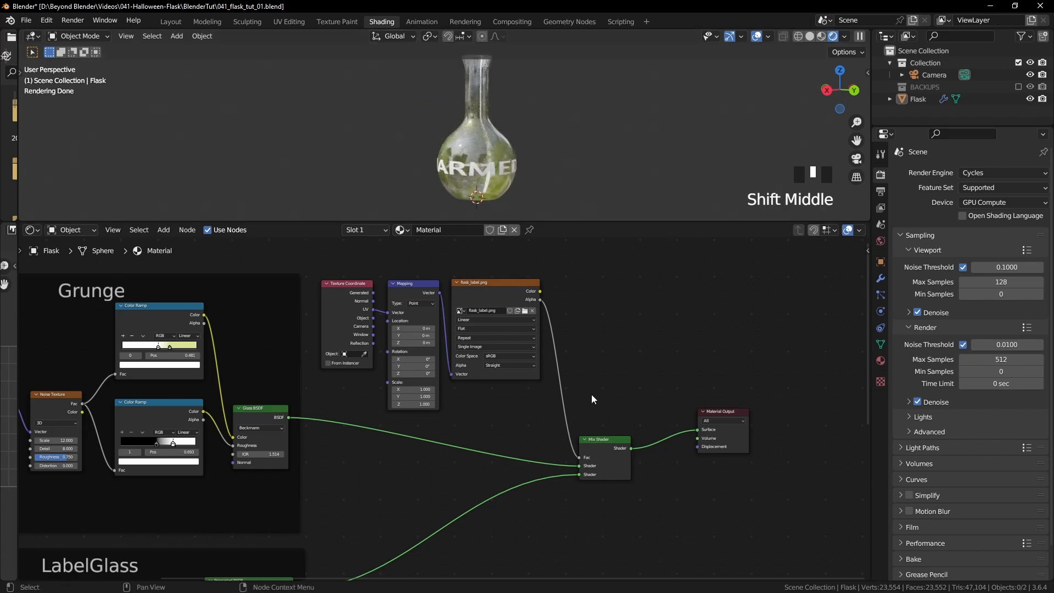
- Group the Texture Coordinate, Mapping and flask_label.png nodes in a frame and shift the frame slightly
scroll(592, 394, "down", 5)
middle_click_drag(571, 351, 602, 369)
left_click_drag(393, 314, 539, 403)
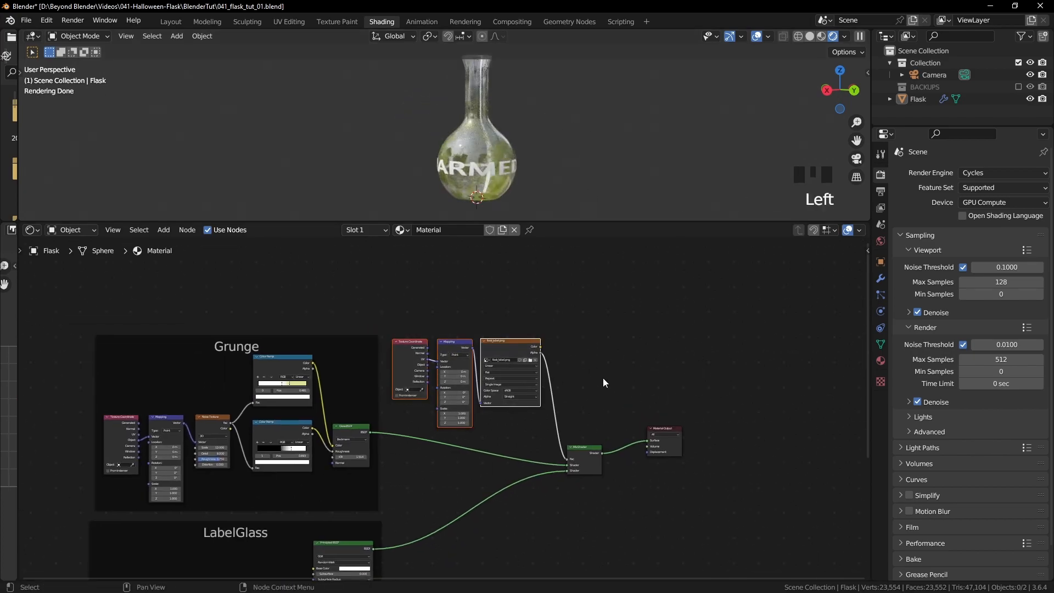
scroll(601, 375, "up", 3)
key("ctrl+j")
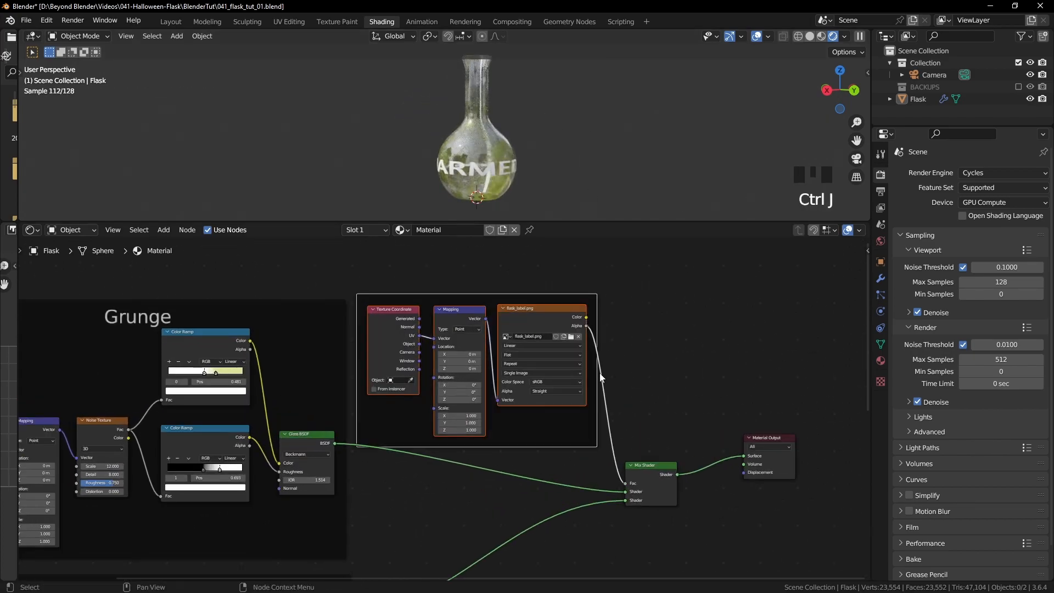
left_click_drag(542, 301, 580, 284)
- Label the new frame "Mix Mask Label" and set its label size to 50
key("n")
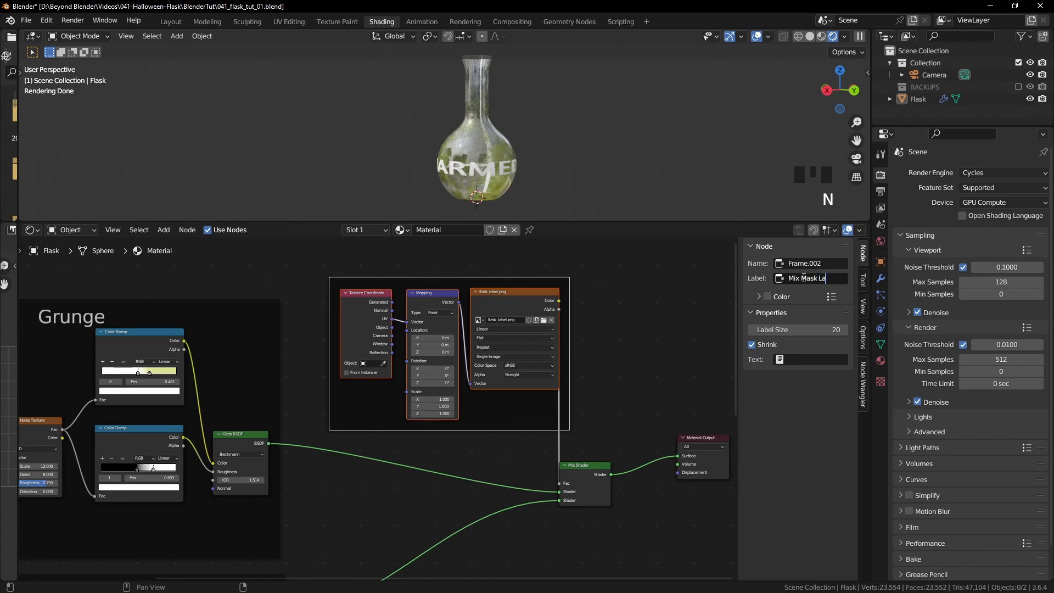
left_click(804, 278)
type("Mix Mask Label")
key("Return")
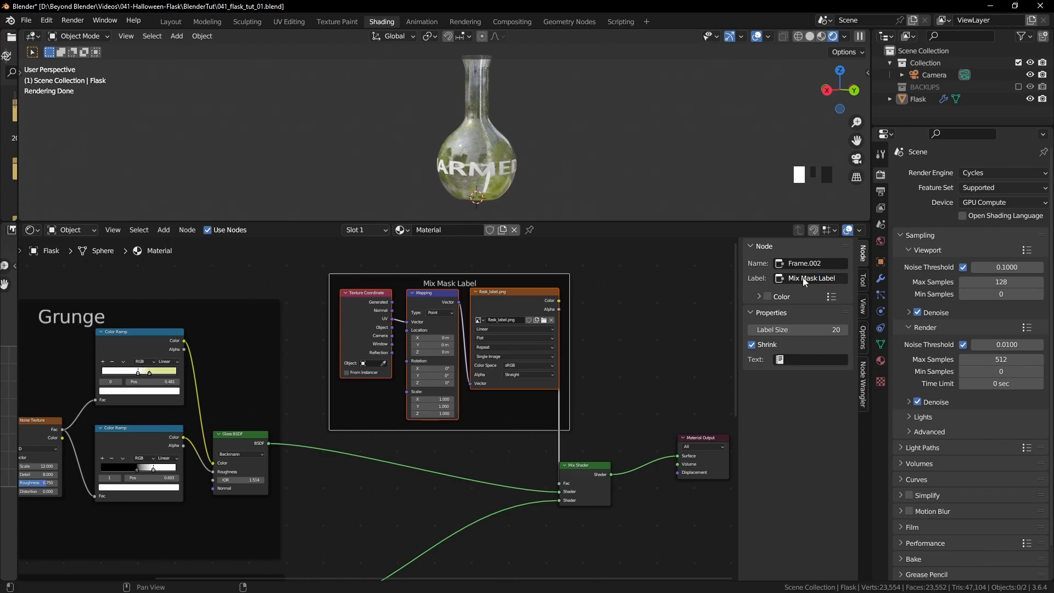
left_click(814, 329)
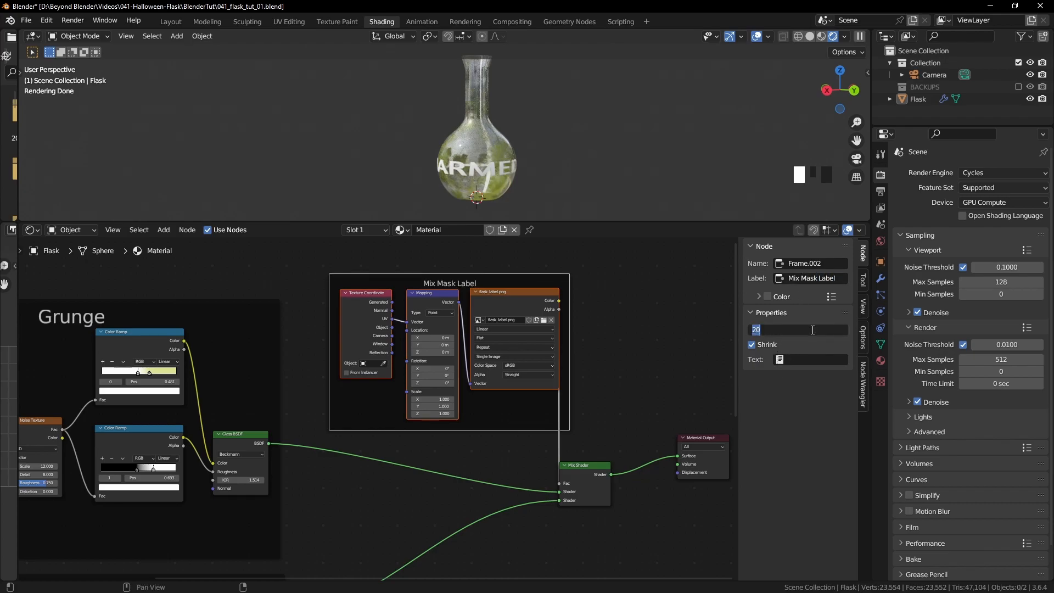
type("50")
key("Return")
scroll(557, 331, "down", 2)
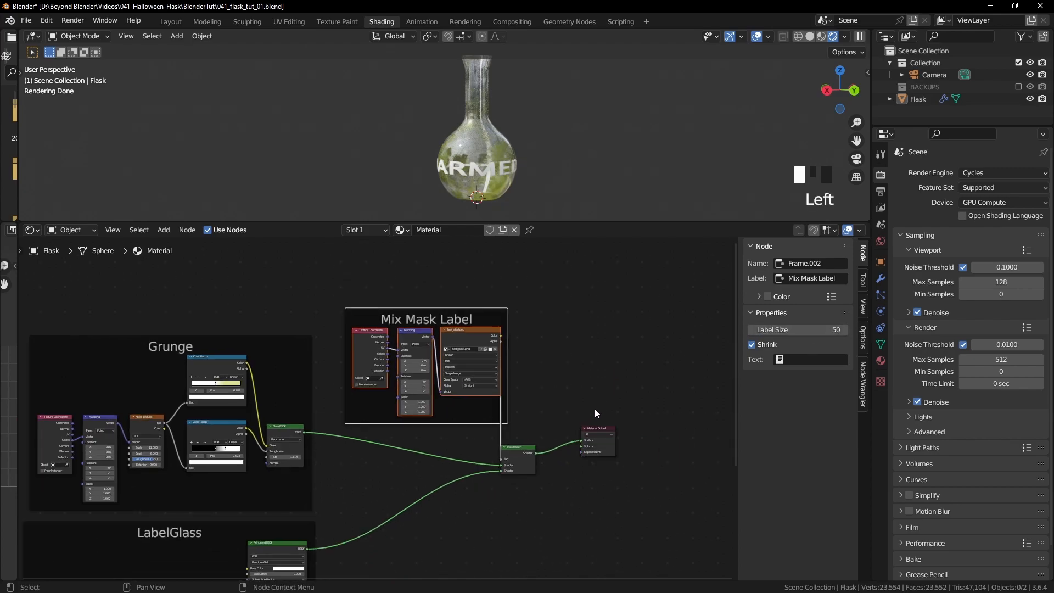
- Place the Mix Mask Label frame above the Grunge frame and arrange the Mix Shader and Material Output compactly beside the frames
left_click_drag(522, 447, 596, 437)
left_click_drag(465, 309, 270, 304)
left_click_drag(554, 534, 401, 517)
left_click_drag(589, 535, 448, 521)
middle_click_drag(436, 470, 596, 421)
left_click(604, 384)
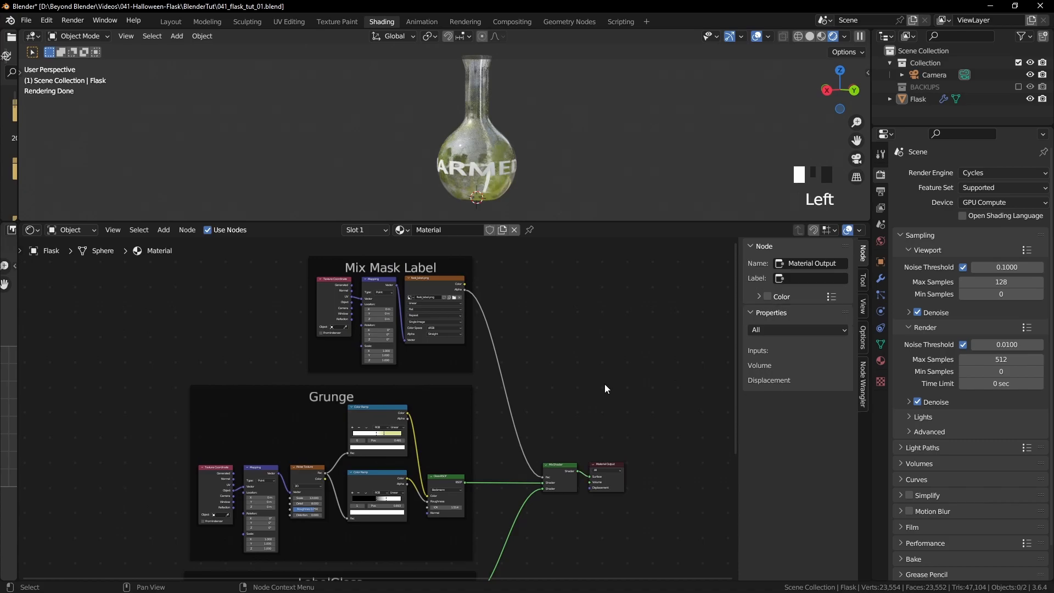
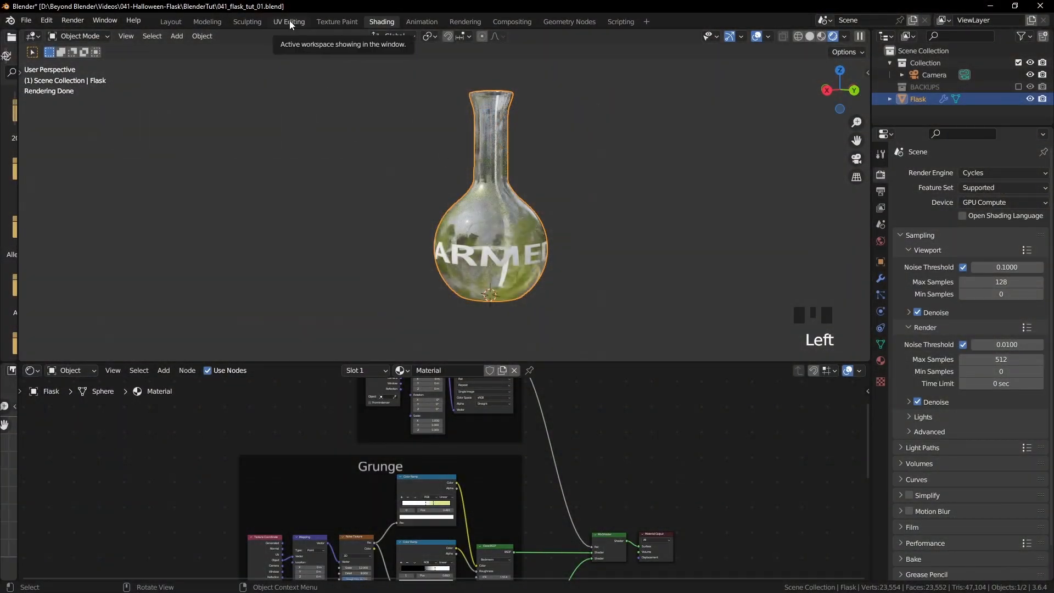
- Open the UV Editing workspace and select the flask's whole mesh to show its UVs over flask_label.png
left_click(289, 21)
scroll(274, 208, "down", 5)
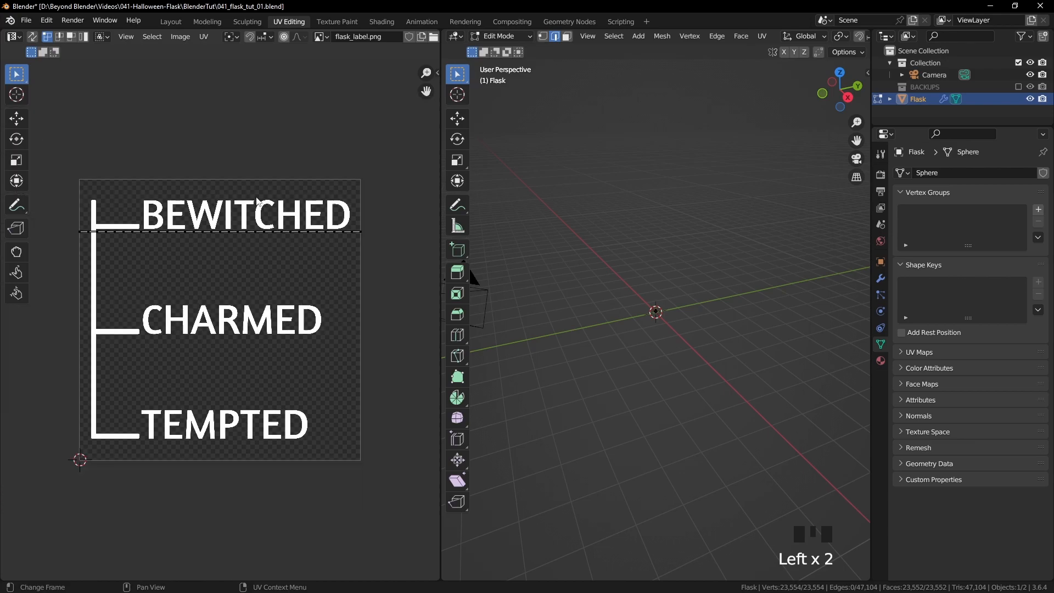
left_click_drag(440, 260, 254, 267)
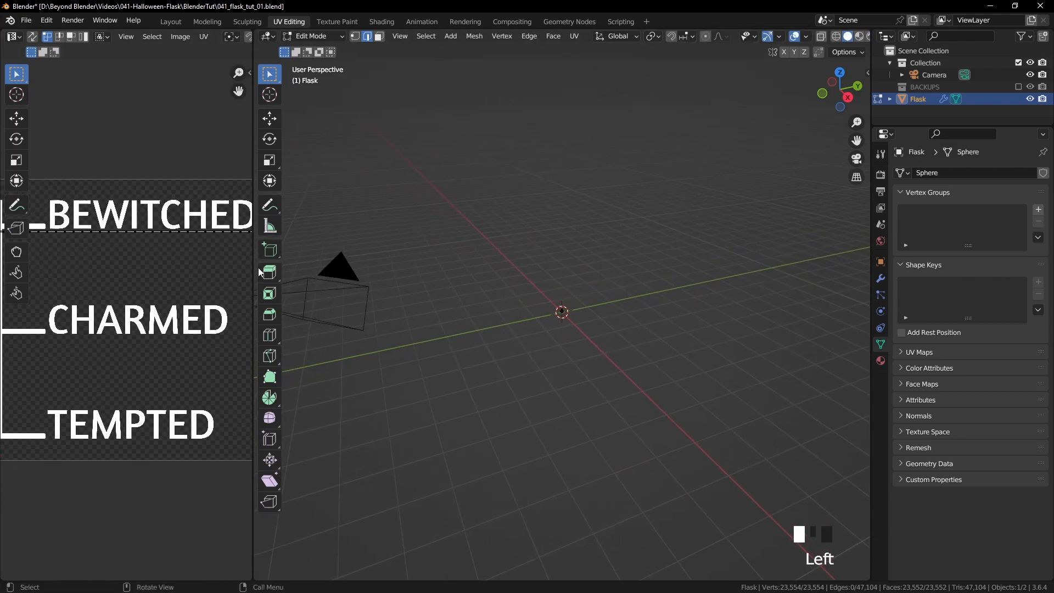
key("a")
key("KP_Decimal")
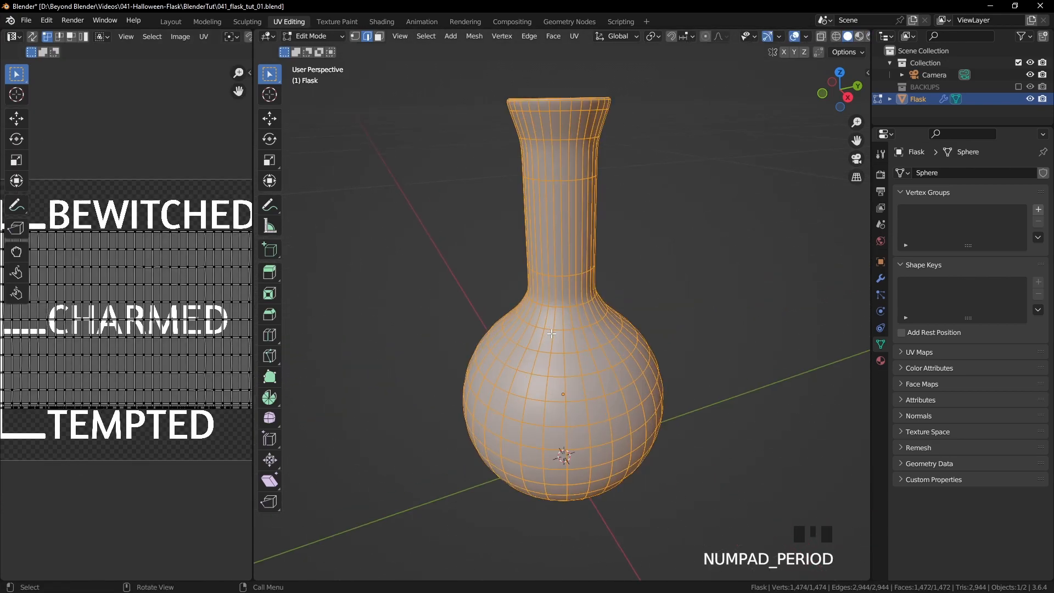
scroll(111, 375, "down", 3)
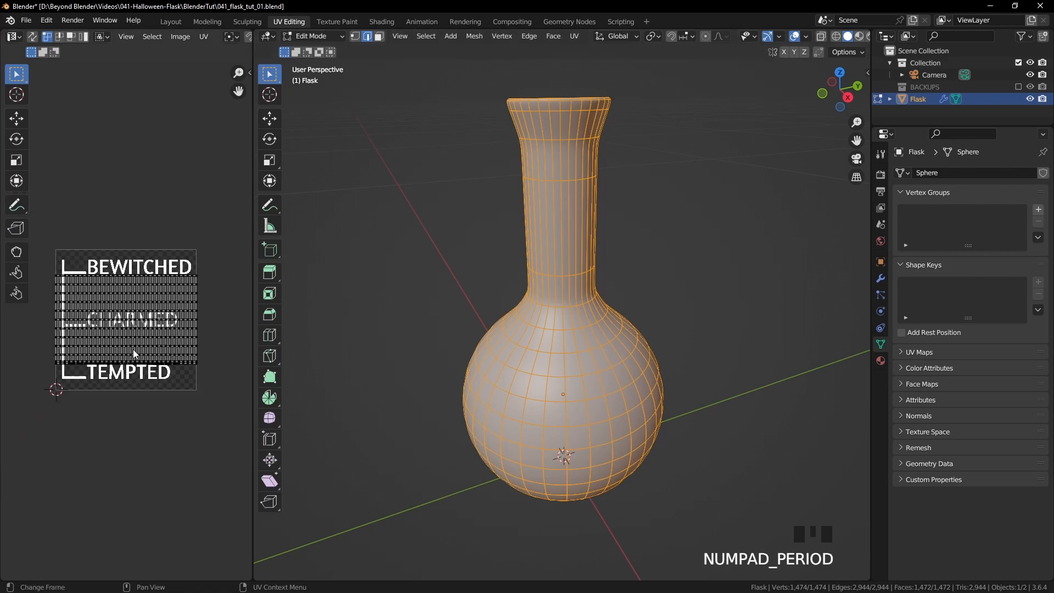
scroll(134, 349, "up", 3)
left_click_drag(252, 326, 445, 314)
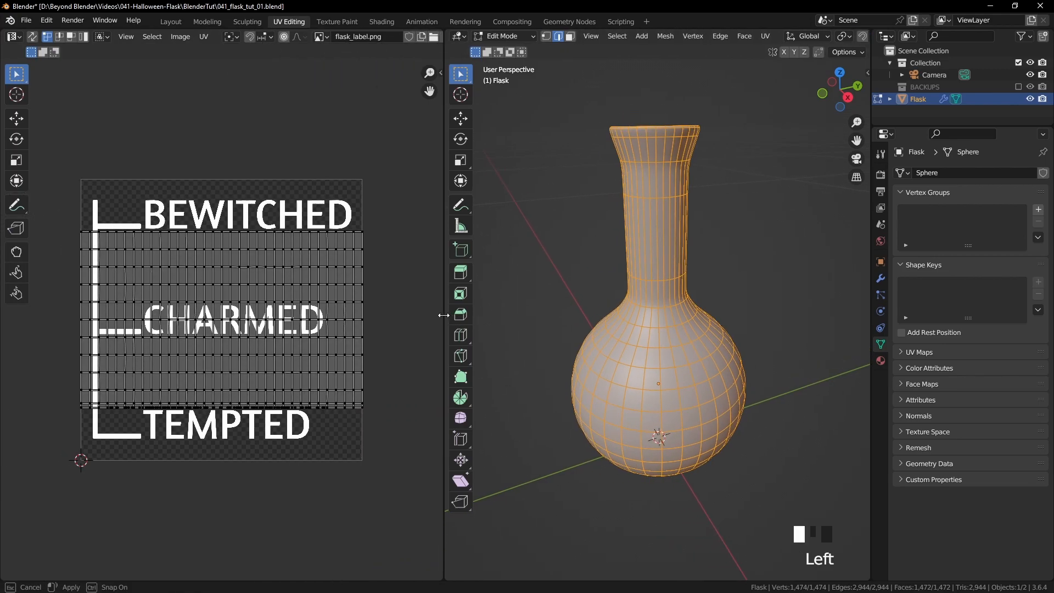
- Select a single face of the flask's UV grid just above the word CHARMED in UV face select mode
scroll(268, 303, "up", 3)
middle_click_drag(268, 302, 238, 314)
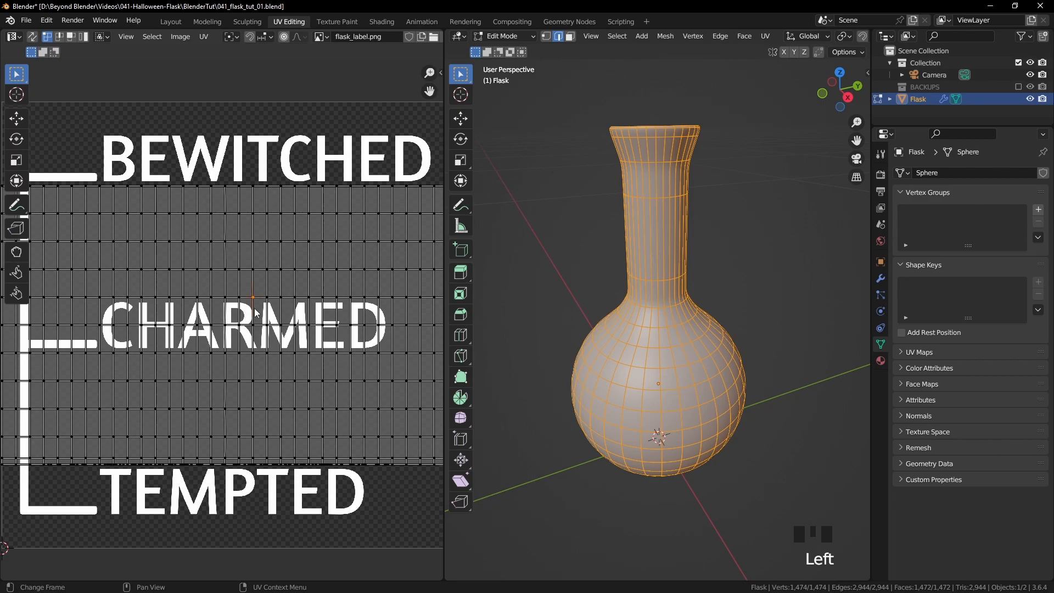
left_click(75, 37)
left_click(279, 285)
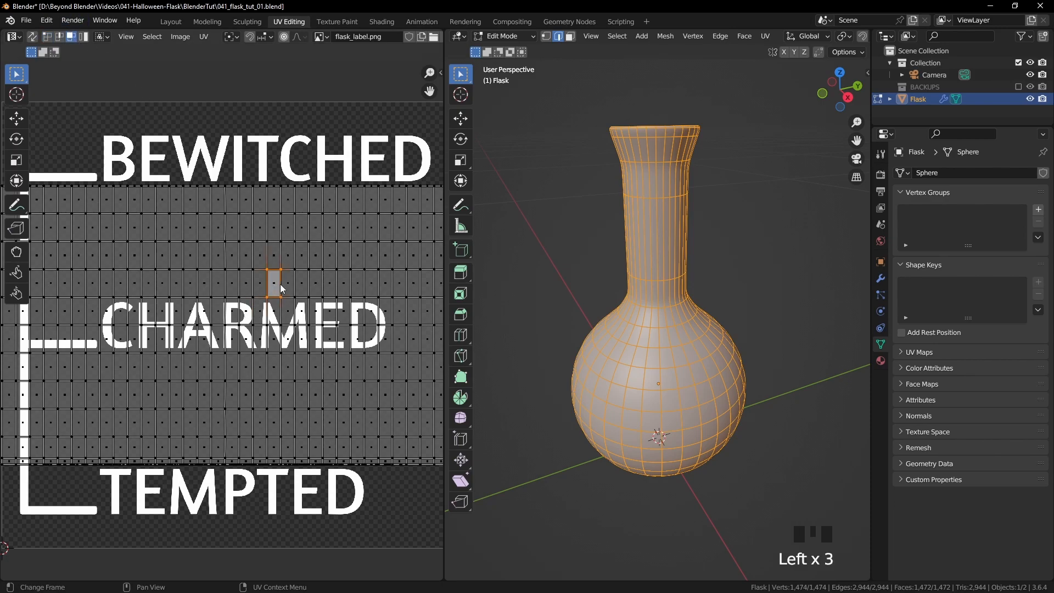
middle_click_drag(665, 374, 538, 355)
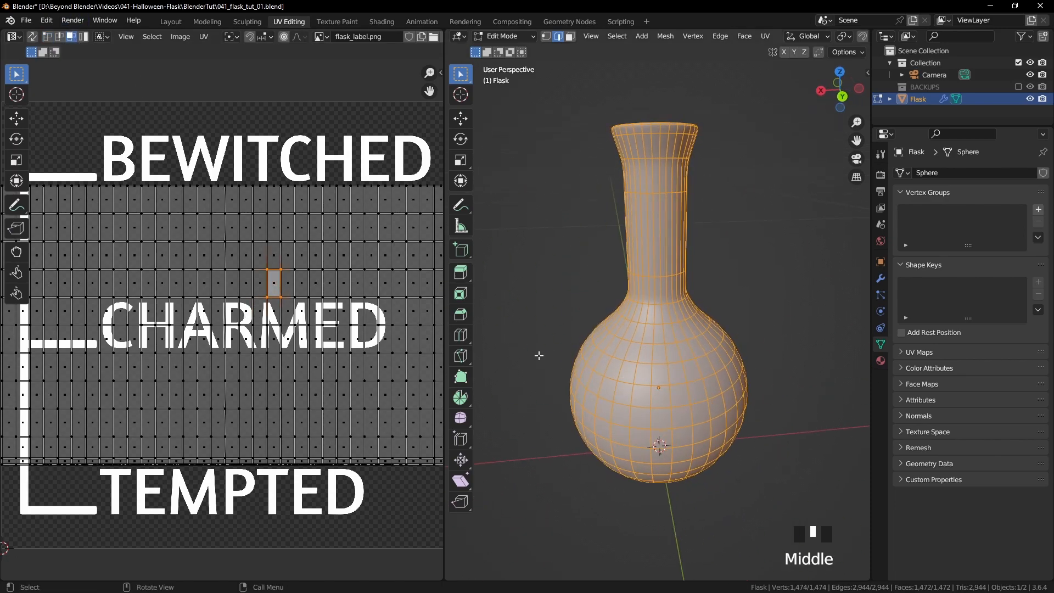
- Turn on UV Sync Selection with mesh face select mode, and turn off the Subdivision modifier's viewport display
left_click(32, 37)
left_click(540, 289)
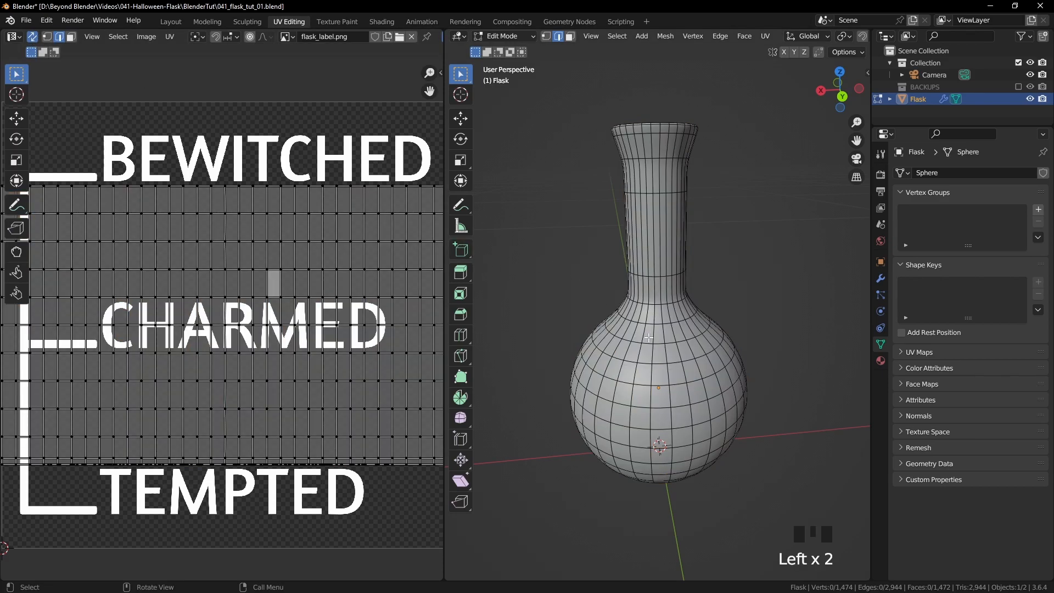
left_click(881, 279)
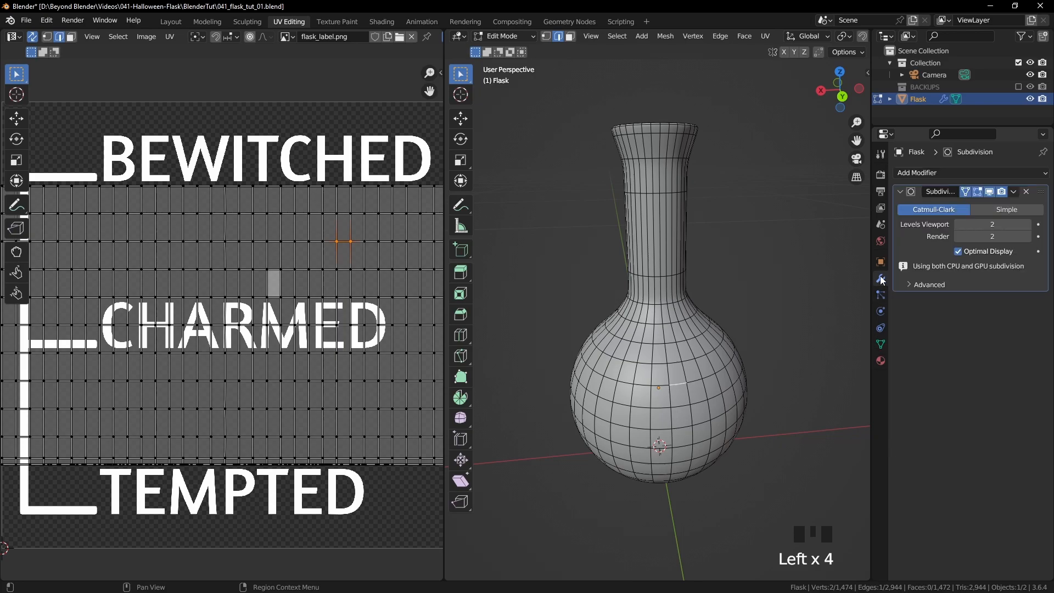
left_click(571, 36)
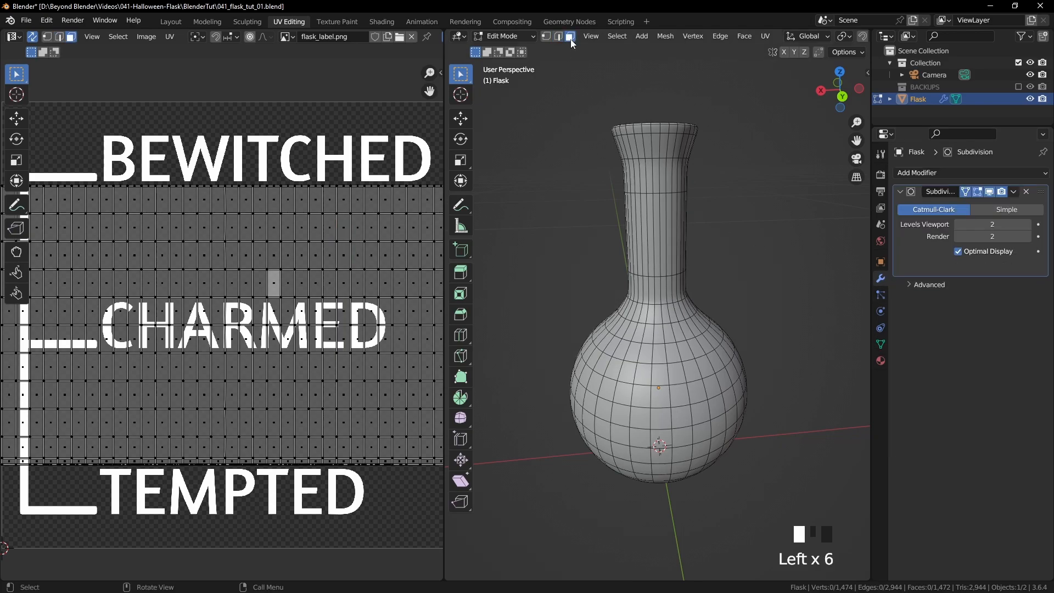
left_click(990, 191)
- Select individual faces on the flask's body and over CHARMED in the UV grid to compare their positions
left_click(654, 394)
left_click(684, 395)
left_click(701, 393)
left_click(715, 390)
left_click(681, 423)
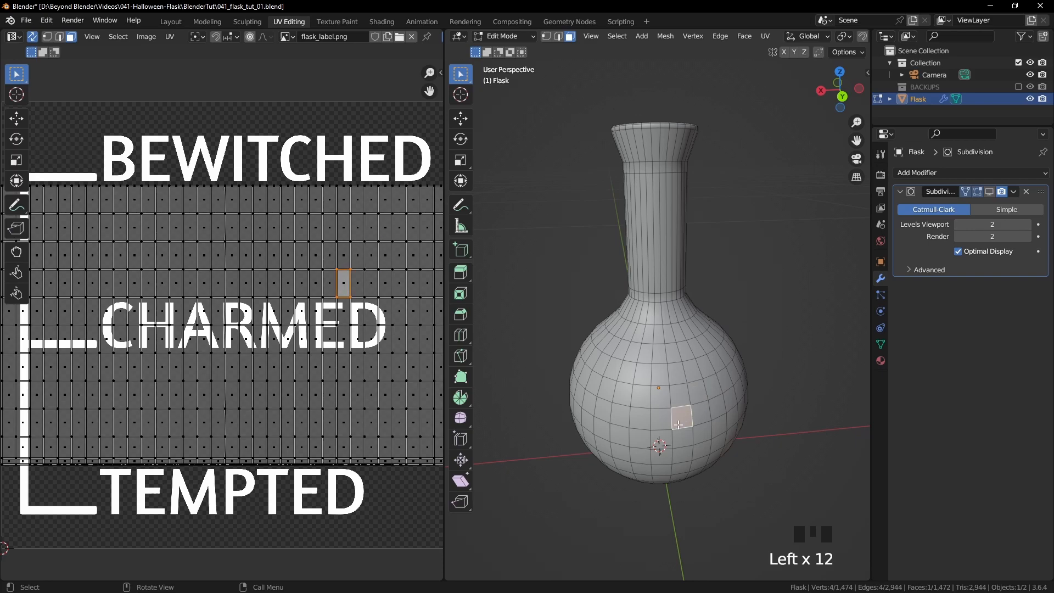
left_click(149, 337)
key("Home")
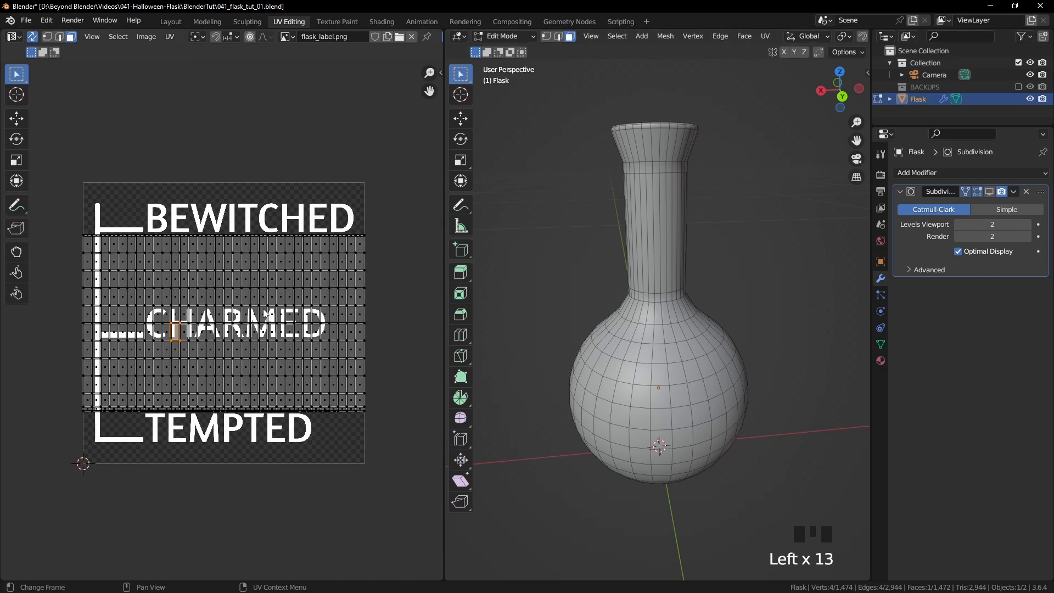
- Select the inner and outer edge loops around the flask's rim in edge select mode
left_click(763, 292)
middle_click_drag(762, 292, 733, 306)
middle_click_drag(768, 235, 762, 286, "shift")
scroll(763, 279, "up", 2)
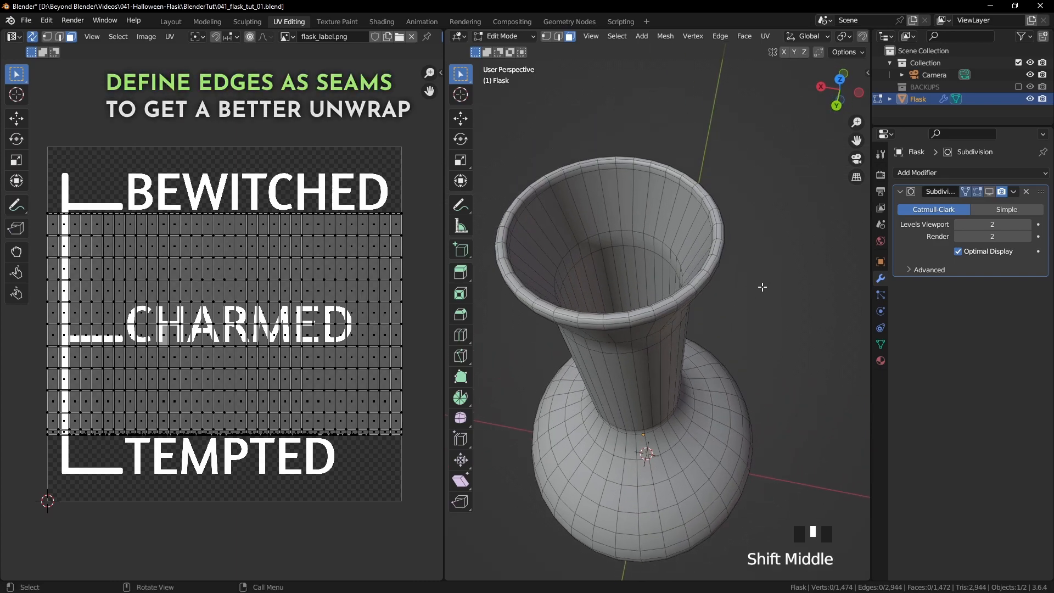
left_click(559, 37)
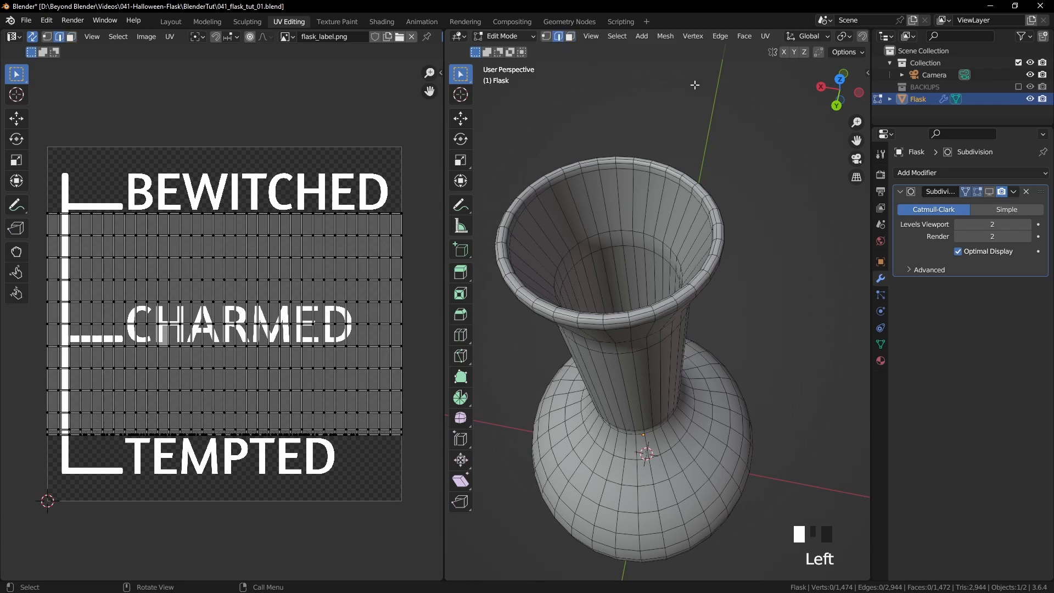
middle_click_drag(783, 242, 741, 159)
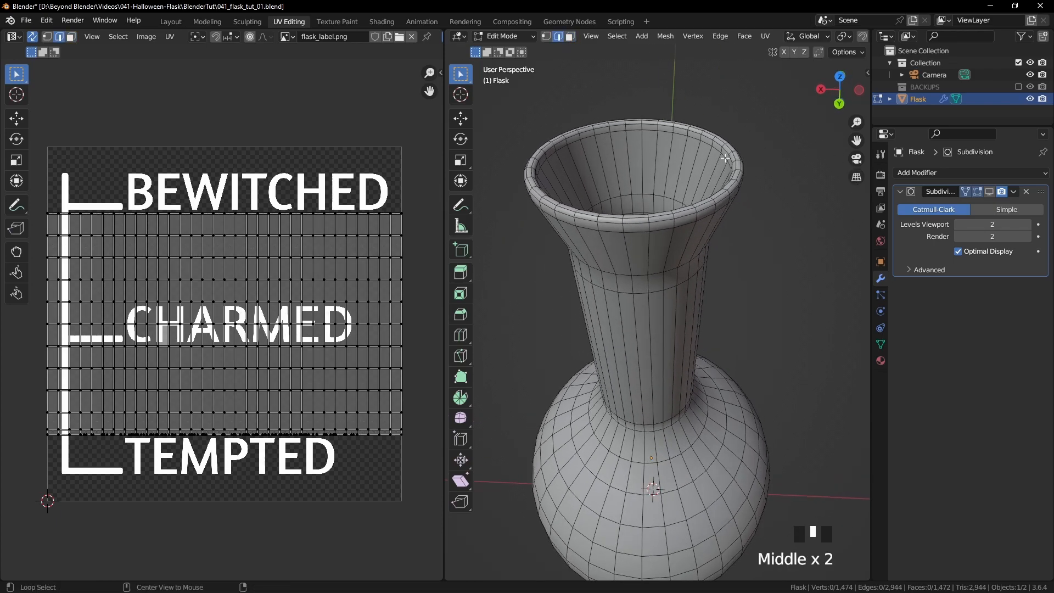
left_click(725, 158, "alt")
middle_click_drag(766, 199, 760, 206)
left_click(726, 183, "alt")
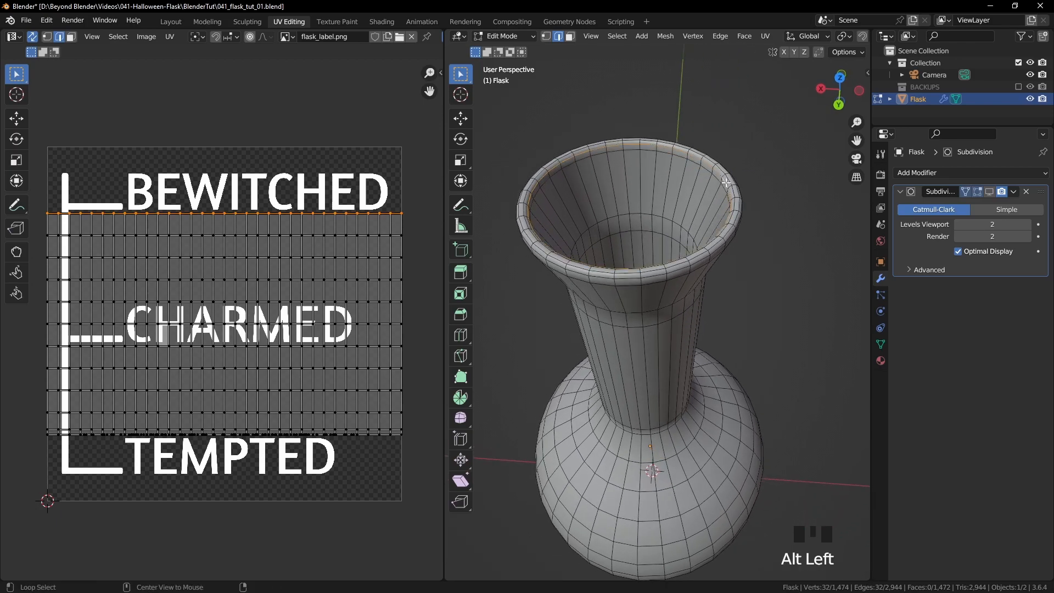
left_click(728, 236, "alt+shift")
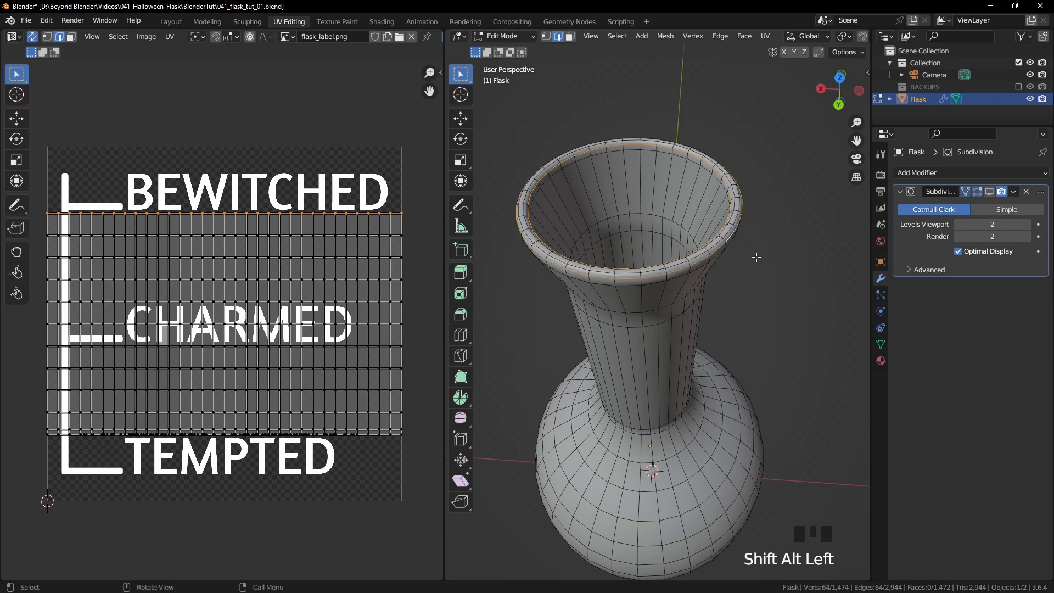
- Add the edge loop around the flask's base to the rim selection and mark all these loops as seams
middle_click_drag(756, 258, 745, 245)
middle_click_drag(745, 438, 731, 335)
scroll(732, 313, "down", 2)
scroll(731, 333, "up", 1)
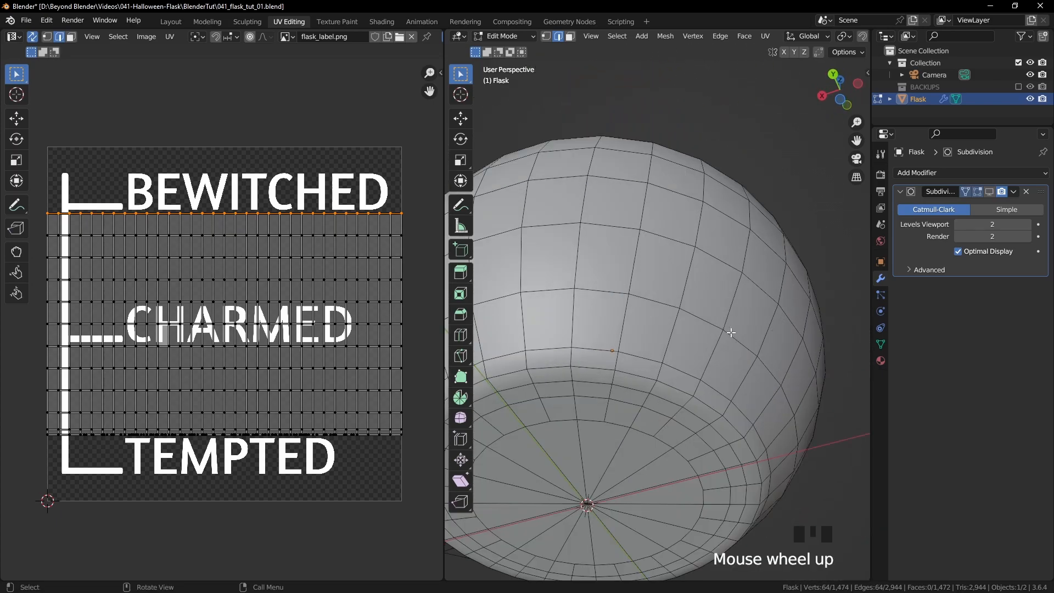
left_click(736, 430, "alt+shift")
scroll(757, 431, "down", 2)
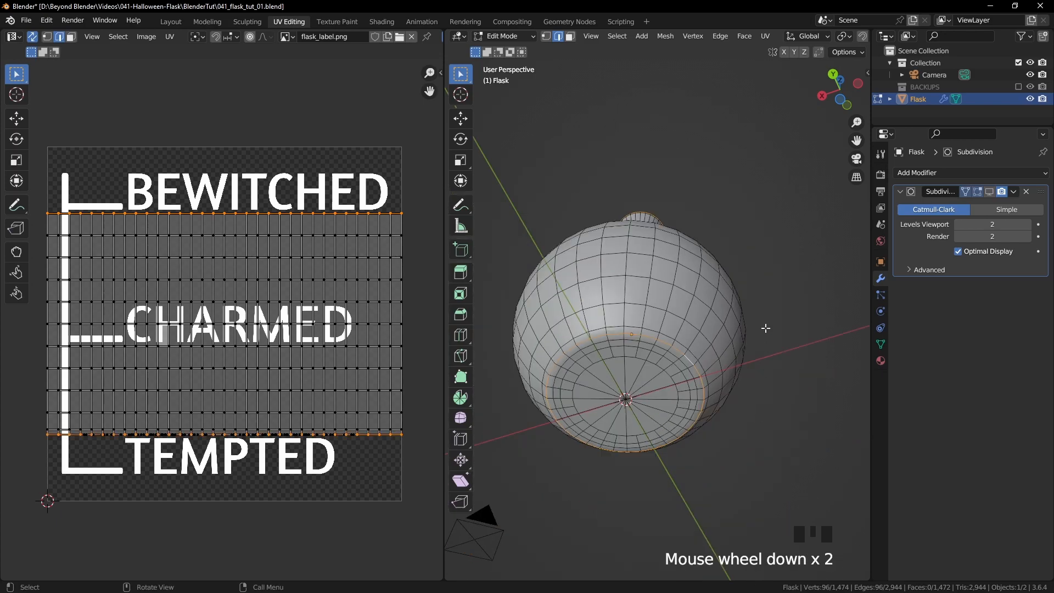
right_click(767, 228)
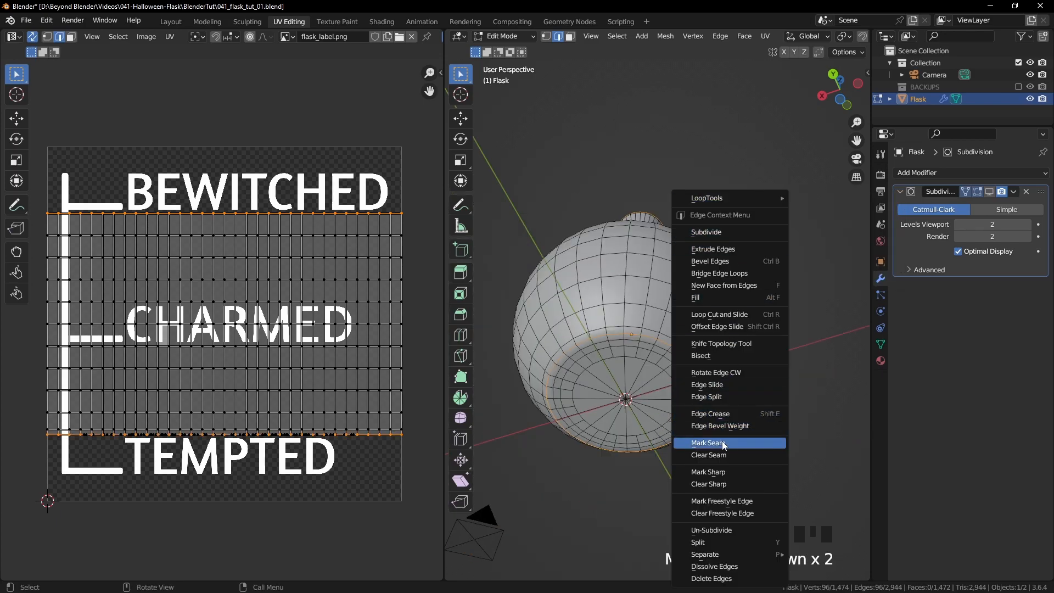
left_click(724, 443)
left_click(773, 329)
mouse_move(773, 329)
middle_mouse_down()
mouse_move(742, 275)
mouse_move(731, 354)
mouse_move(753, 334)
middle_mouse_up()
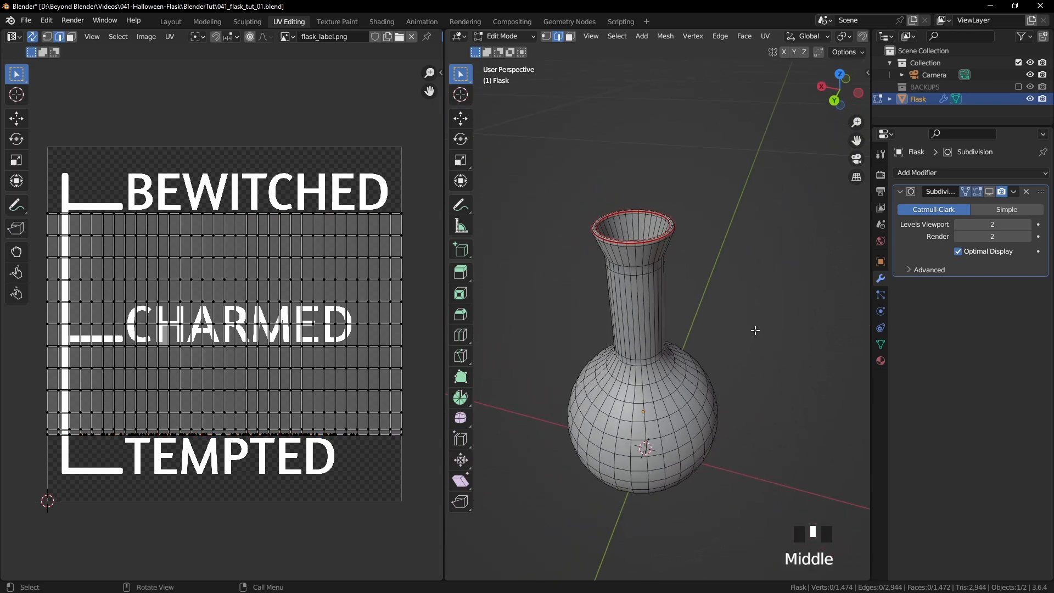
- Select the vertical edge loop along the flask's front centre and its continuation across the base
key("KP_1")
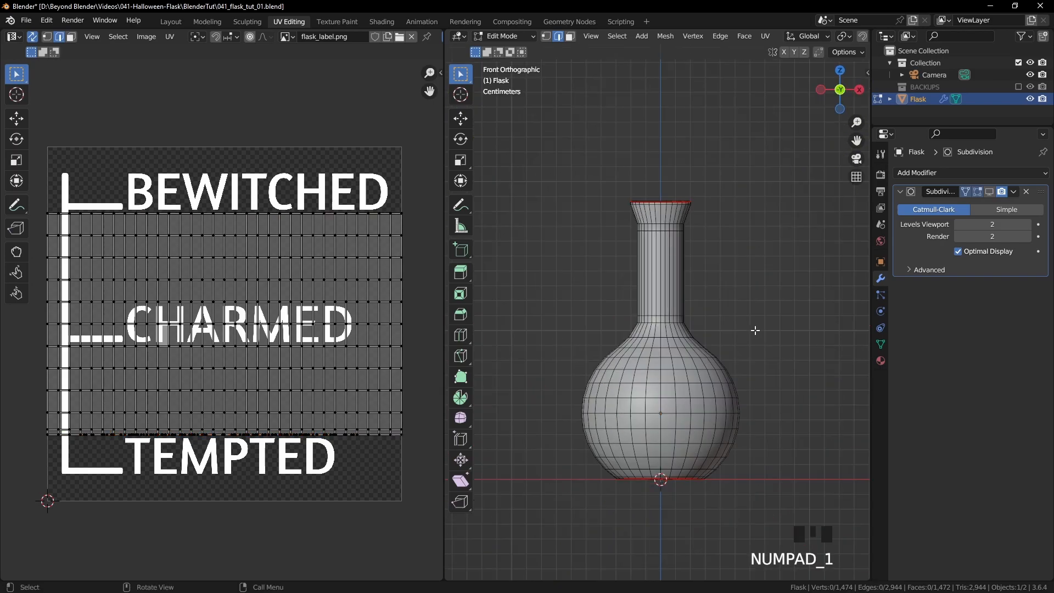
left_click(661, 213, "alt+shift")
middle_click_drag(732, 218, 679, 414)
left_click(693, 439, "alt+shift")
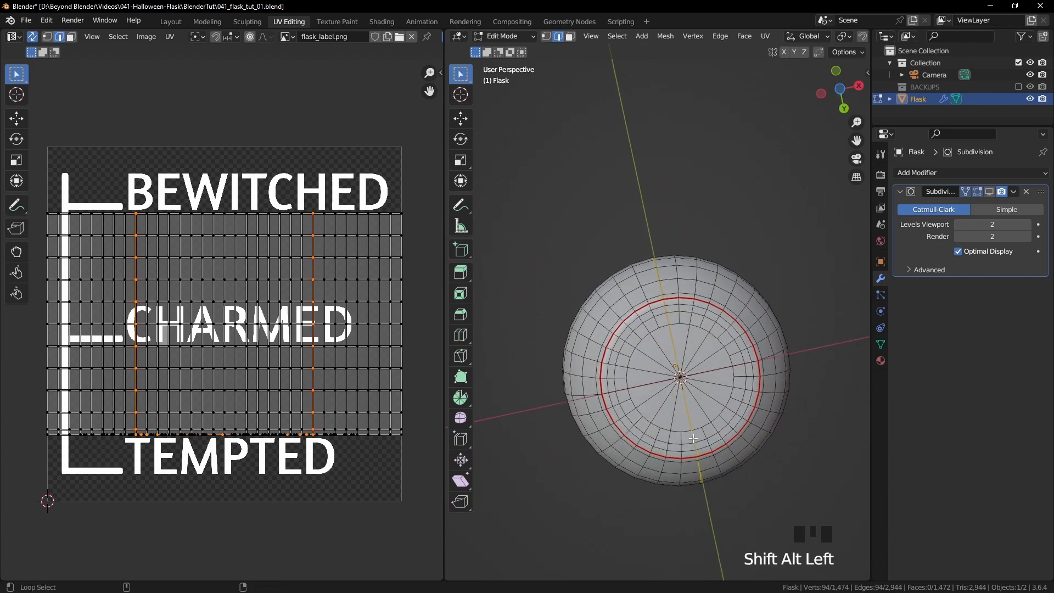
- Mark the selected vertical loops as seams after checking them in wireframe, and return to solid shading
middle_click_drag(723, 274, 800, 402)
key("z")
mouse_move(705, 402)
middle_mouse_down()
mouse_move(683, 402)
mouse_move(818, 371)
mouse_move(703, 384)
mouse_move(725, 297)
middle_mouse_up()
right_click(729, 284)
right_click(729, 284)
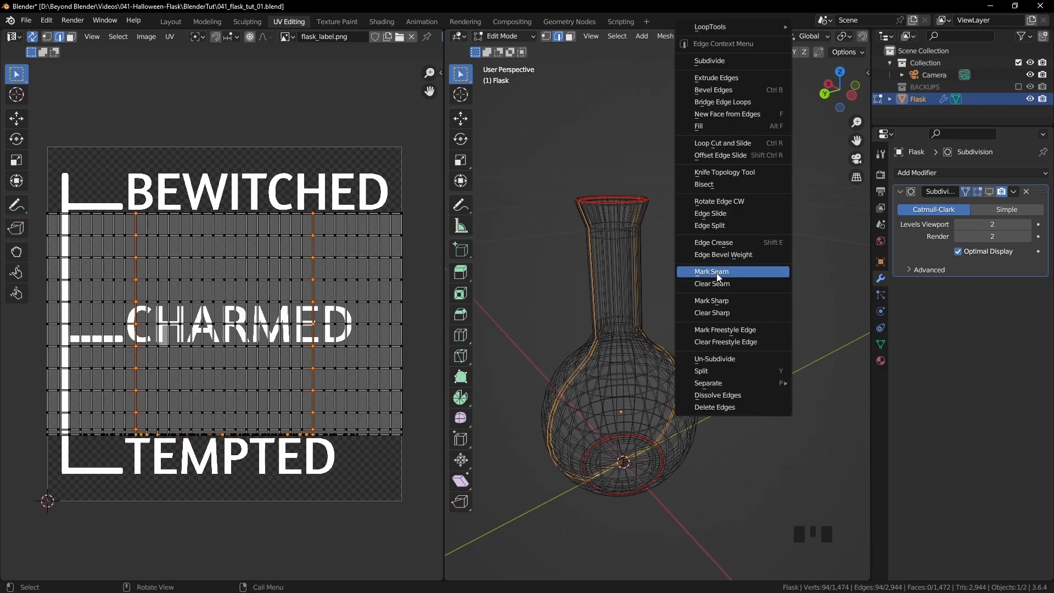
right_click(716, 272)
left_click(746, 308)
key("z")
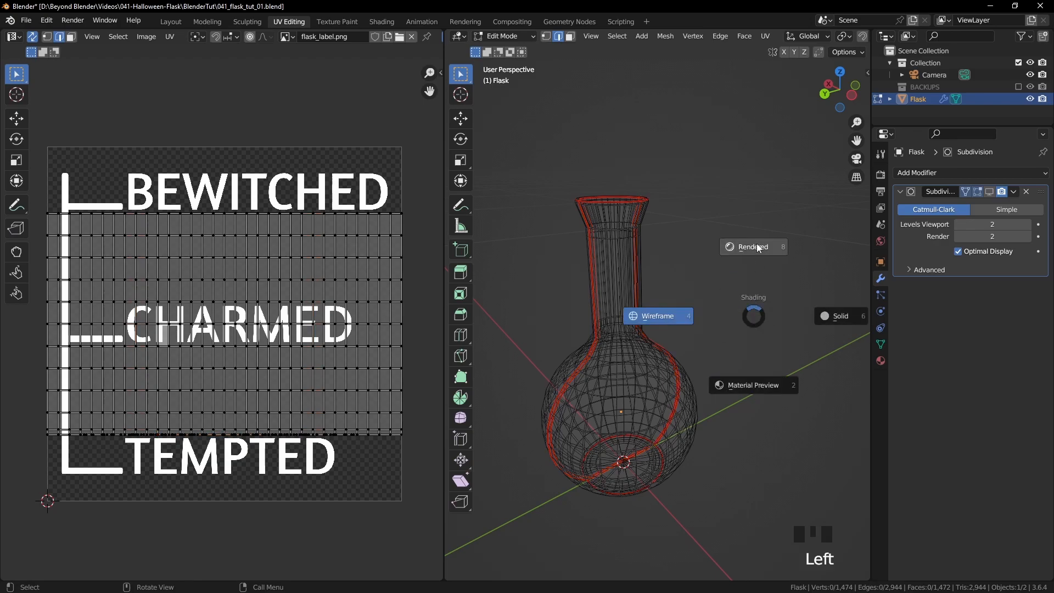
left_click(841, 318)
- Select all of the flask's faces and unwrap them along the marked seams
middle_click_drag(771, 281, 590, 270)
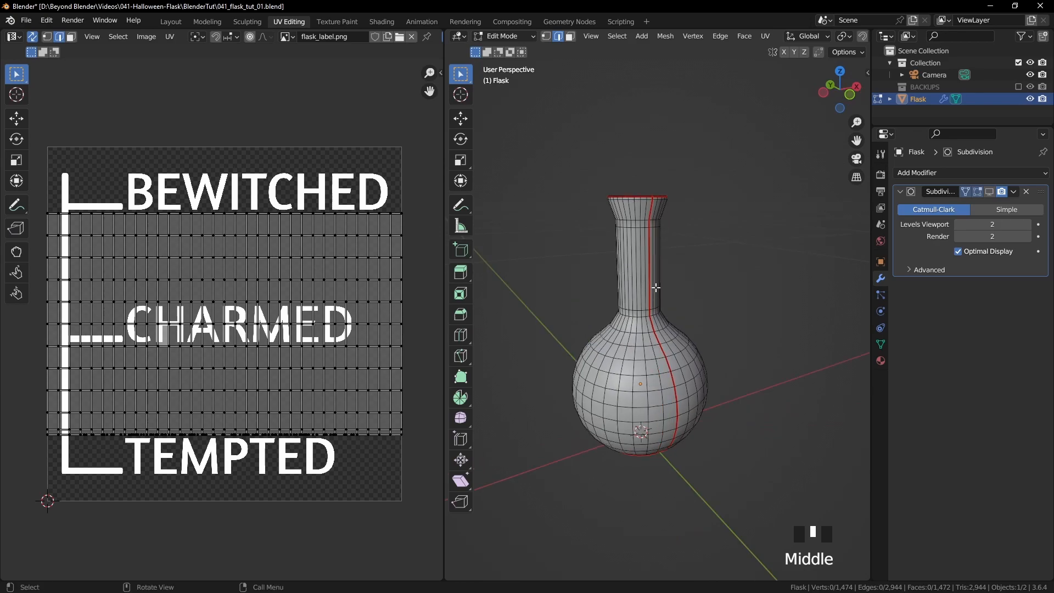
scroll(664, 294, "up", 4)
middle_click_drag(664, 294, 706, 287, "shift")
scroll(717, 275, "down", 2)
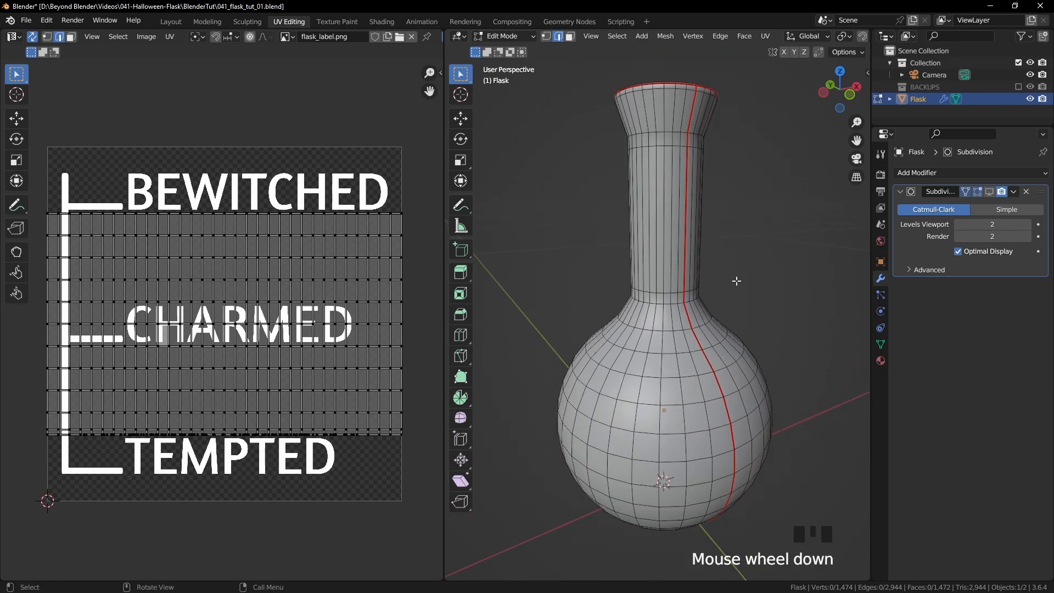
key("3")
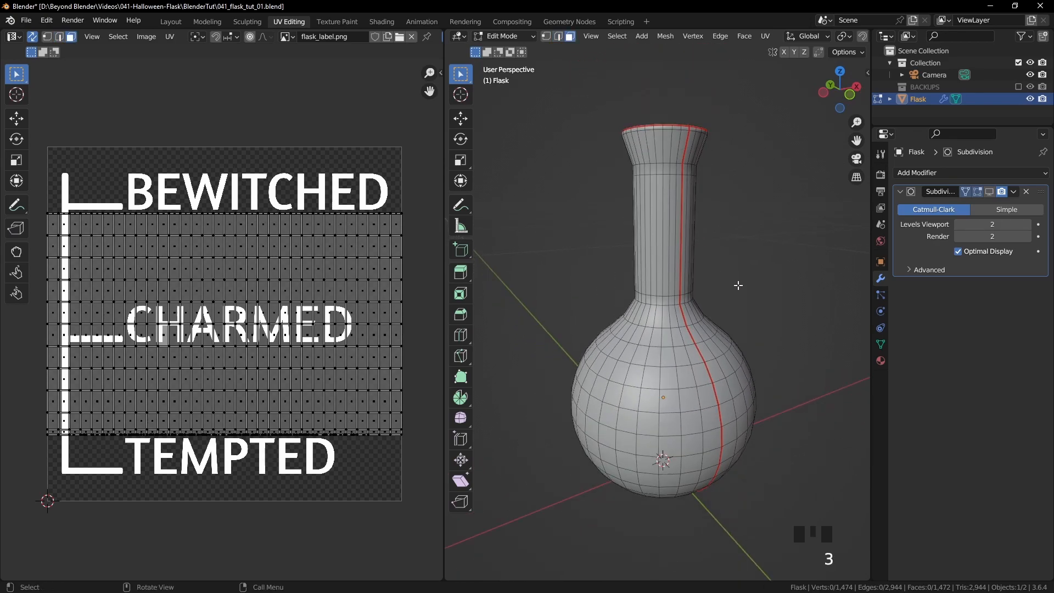
key("a")
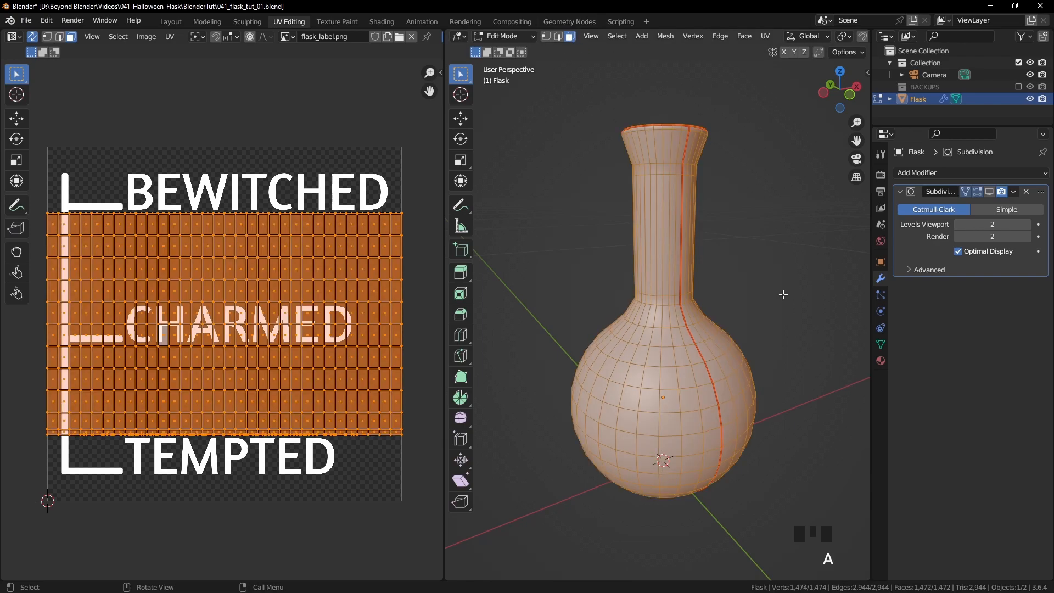
key("u")
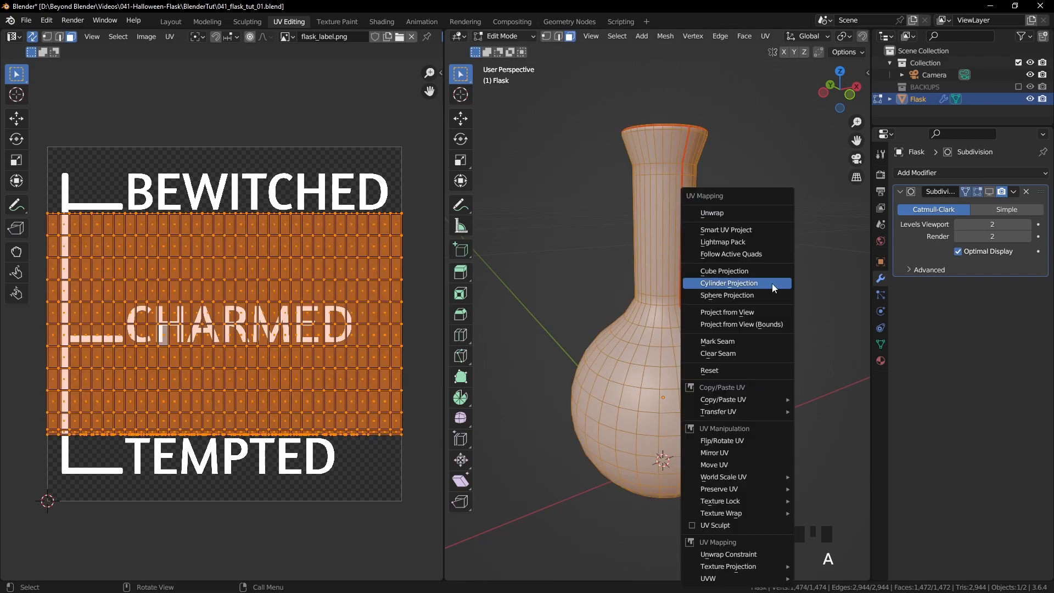
left_click(721, 215)
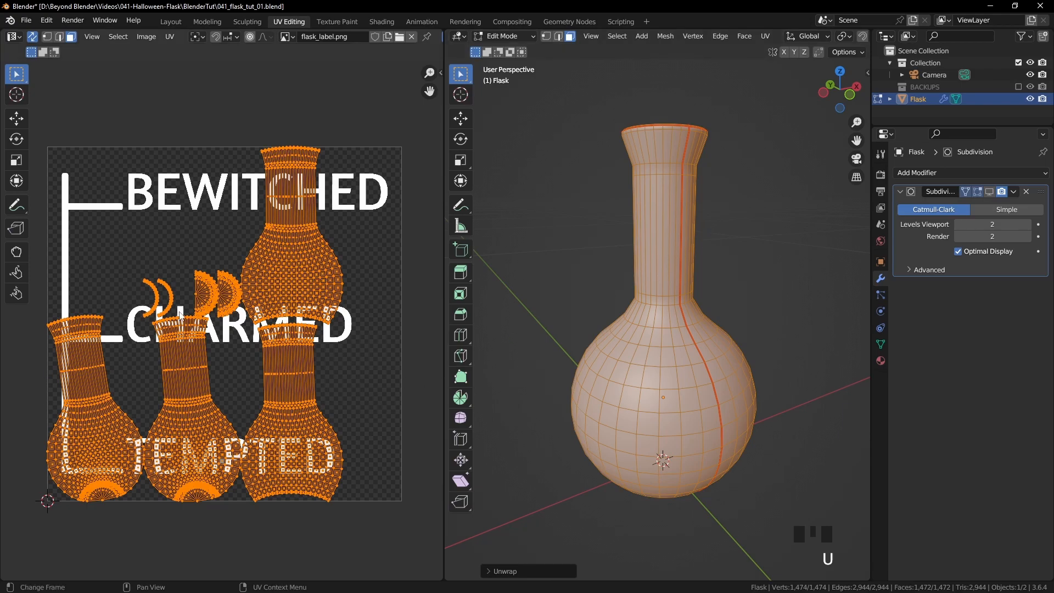
- Shrink all the flask's UV islands into a tiny cluster and place it in the empty area between CHARMED and TEMPTED
left_click(416, 316)
scroll(319, 342, "down", 2)
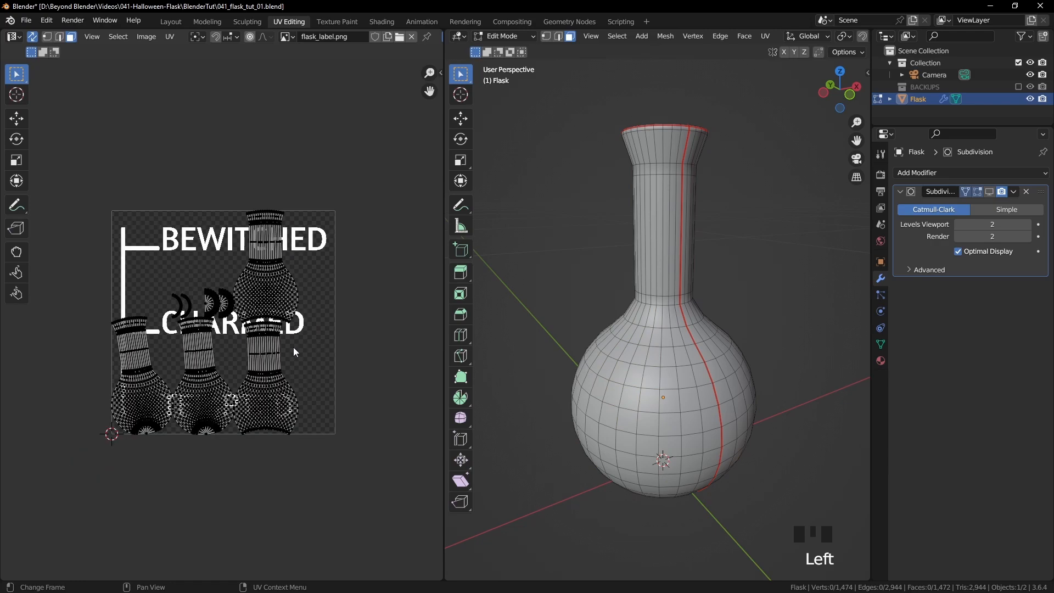
scroll(294, 347, "down", 2)
scroll(293, 347, "up", 4)
left_click_drag(416, 126, 27, 523)
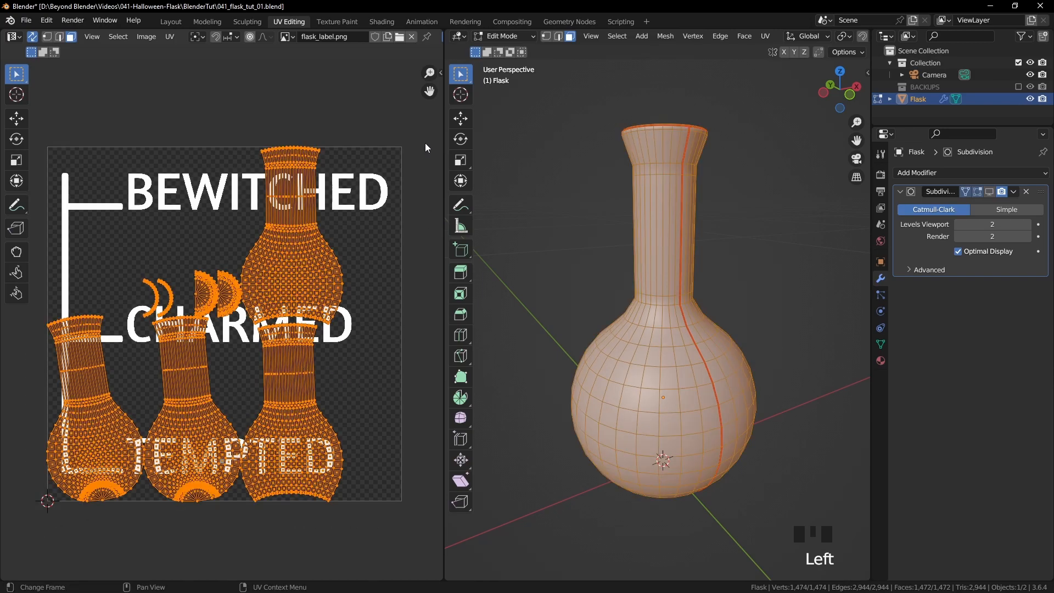
key("s")
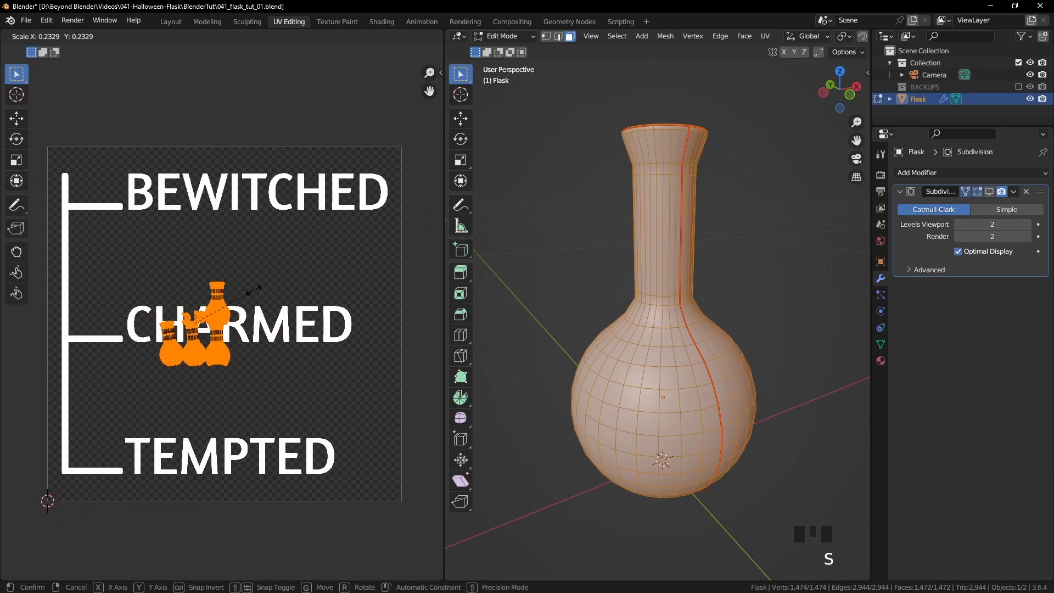
left_click(224, 314)
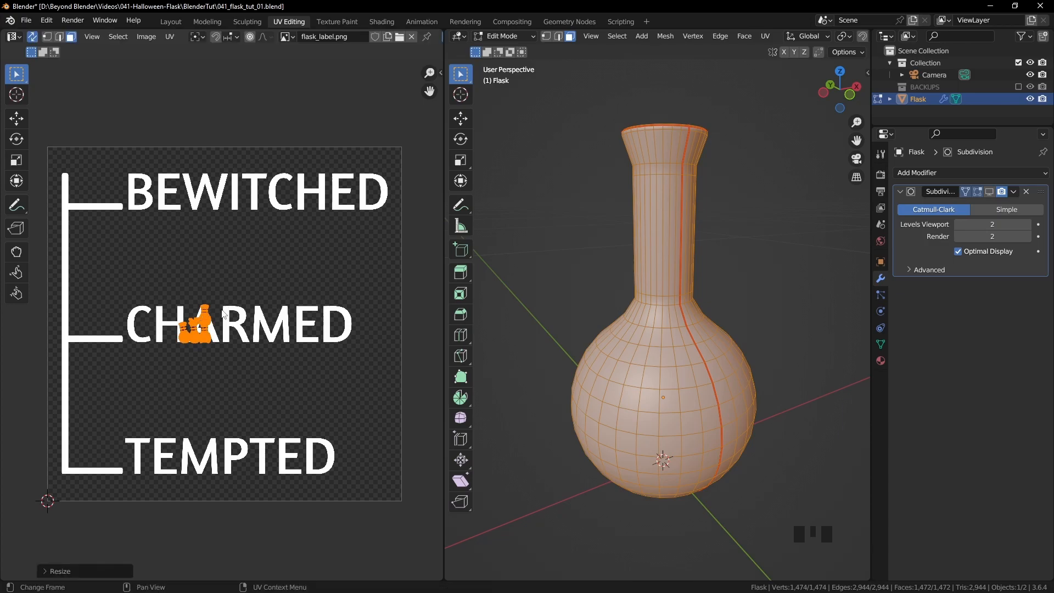
key("g")
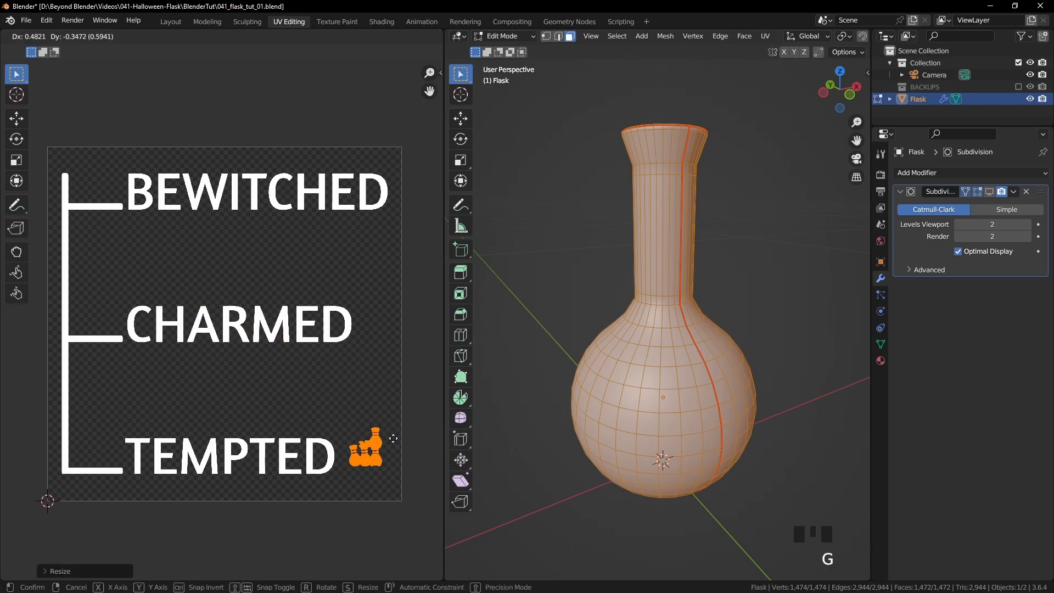
left_click(387, 377)
left_click(421, 381)
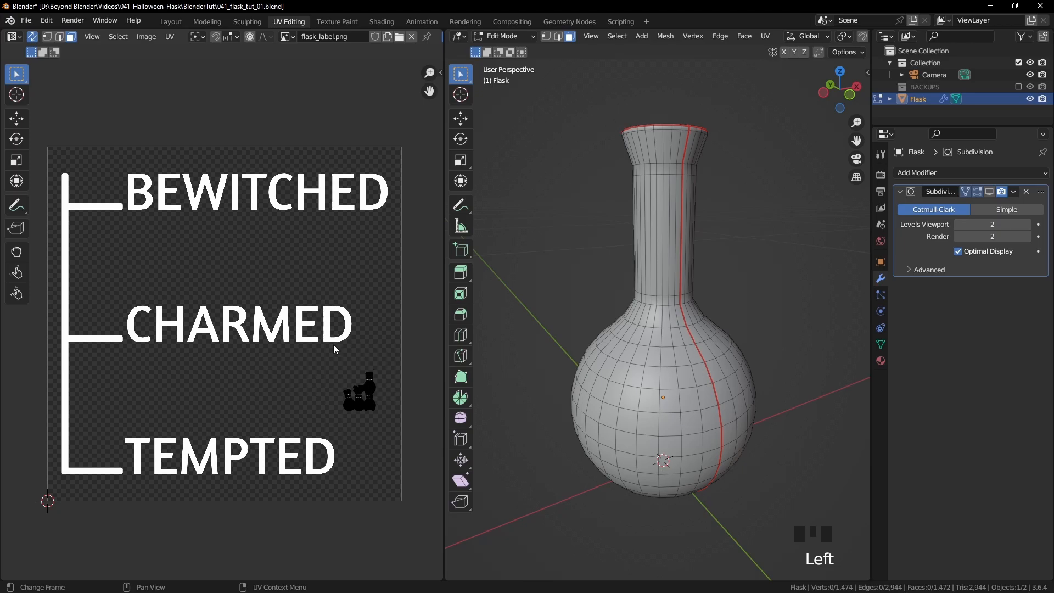
- Rotate the flask's entire mesh 90° about the global Z axis in Edit Mode
middle_click_drag(676, 344, 706, 275)
middle_click_drag(707, 147, 713, 219)
key("Tab")
key("KP_1")
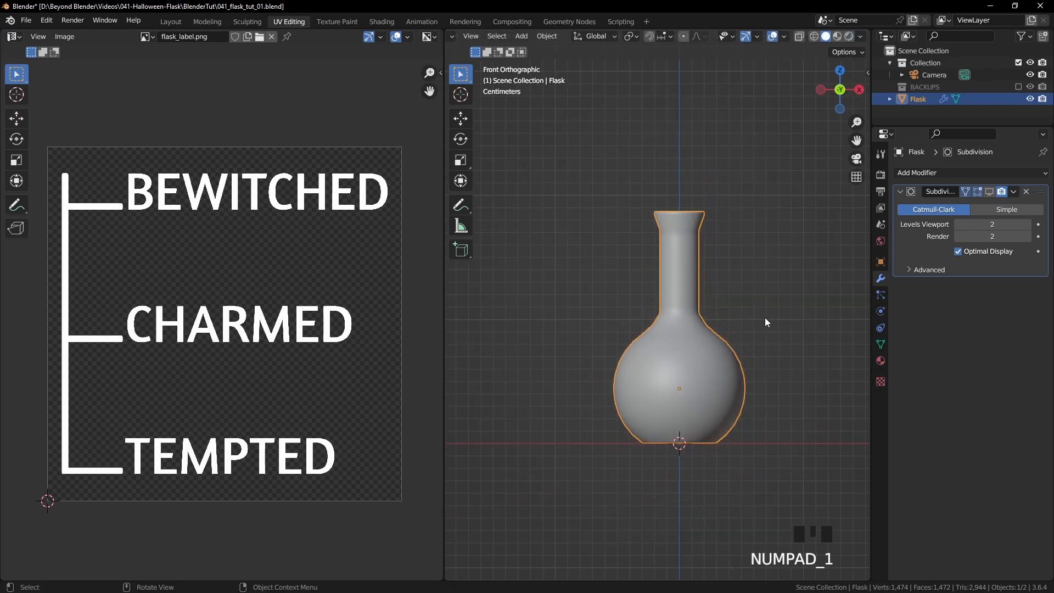
key("Tab")
middle_click_drag(754, 328, 707, 322, "shift")
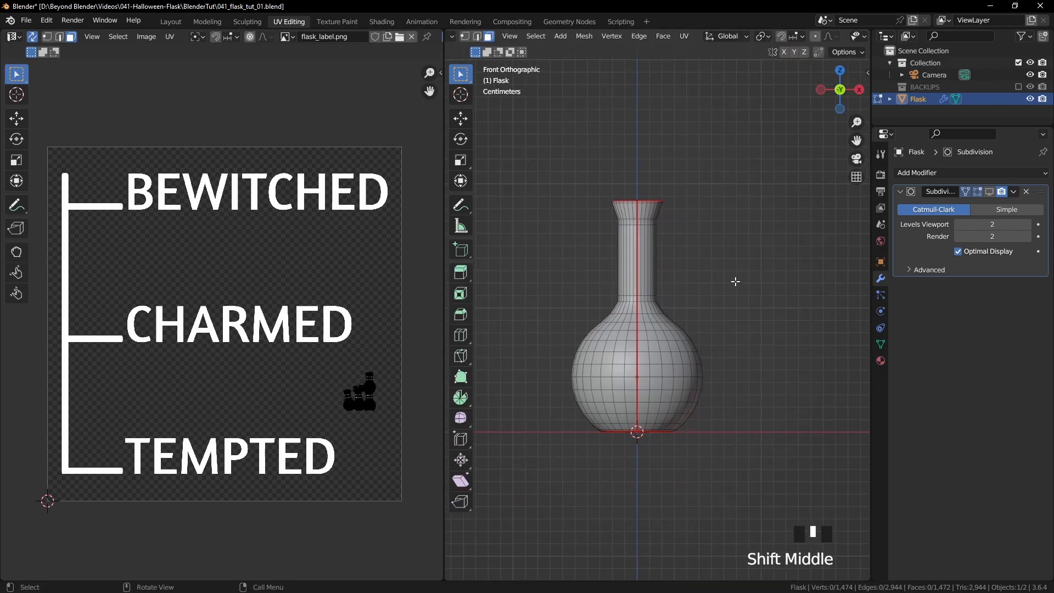
key("a")
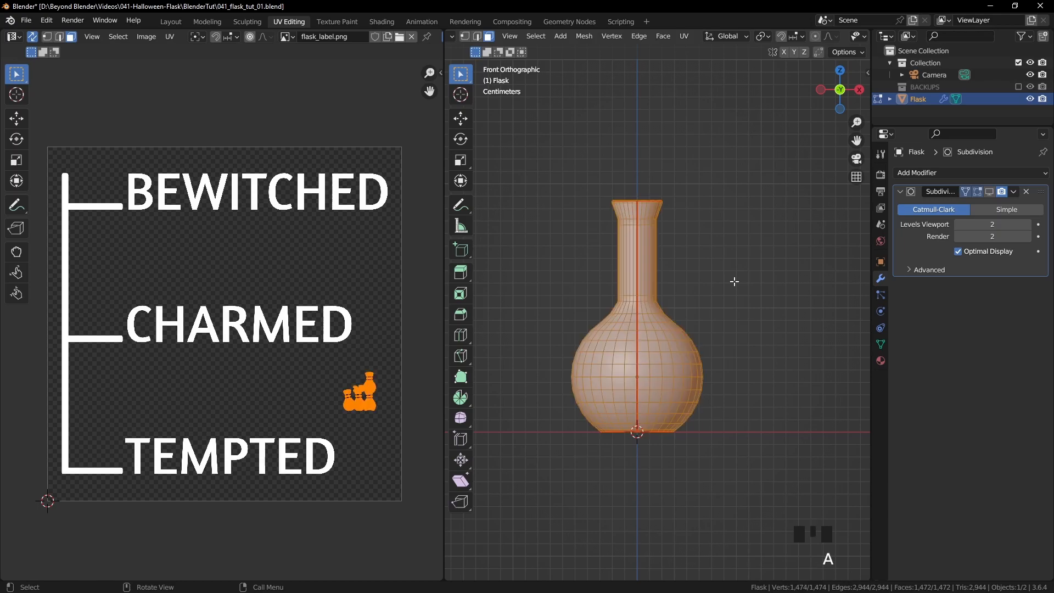
type("rz90")
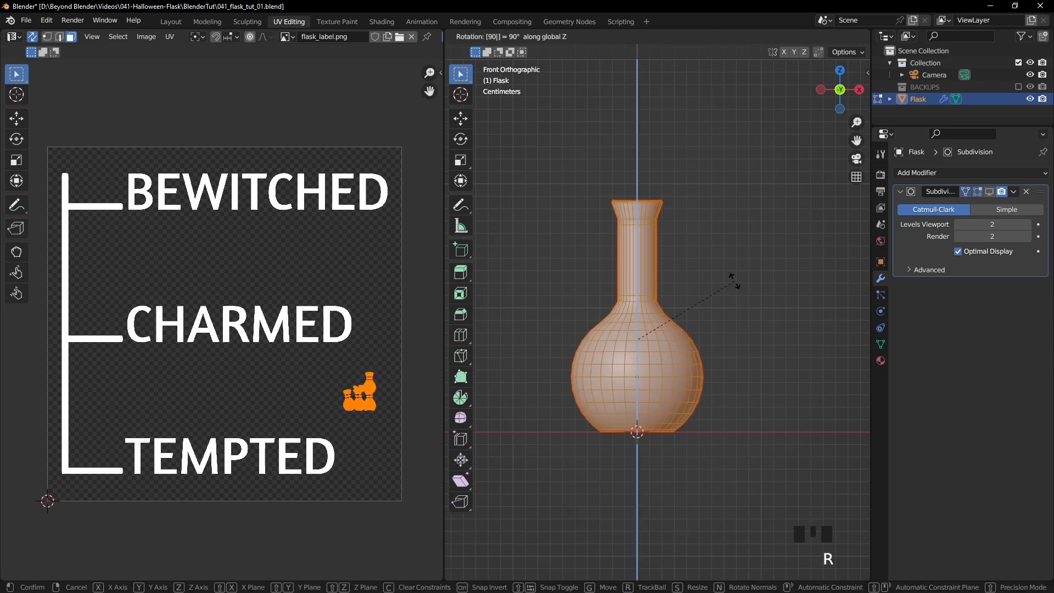
key("Return")
key("Tab")
left_click(736, 279)
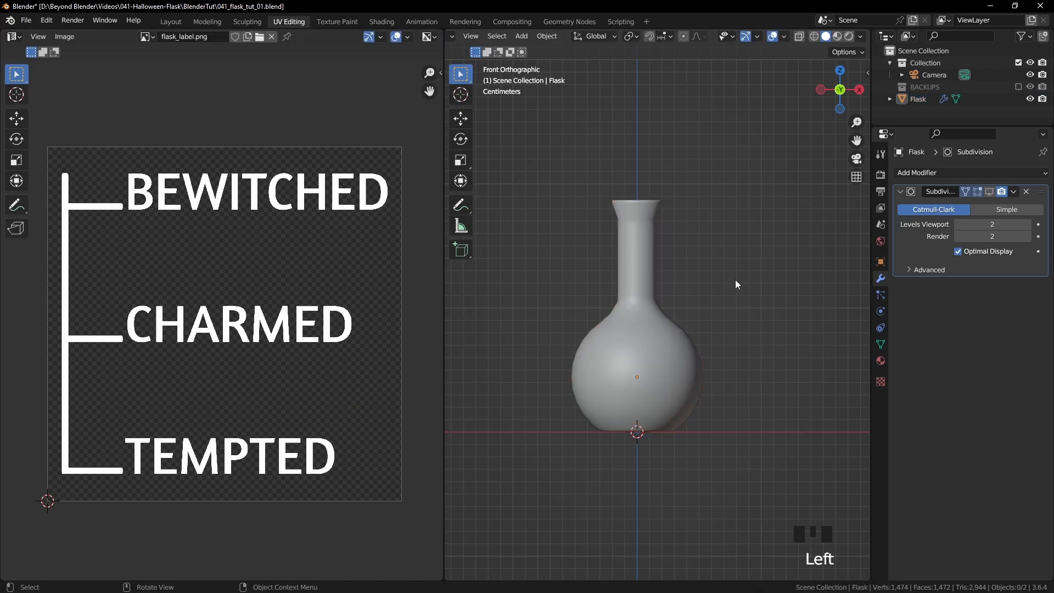
- Examine the rotated seams around the flask in Edit Mode, ending in a close front view of the bulb with nothing selected
key("Tab")
middle_click_drag(670, 324, 779, 337)
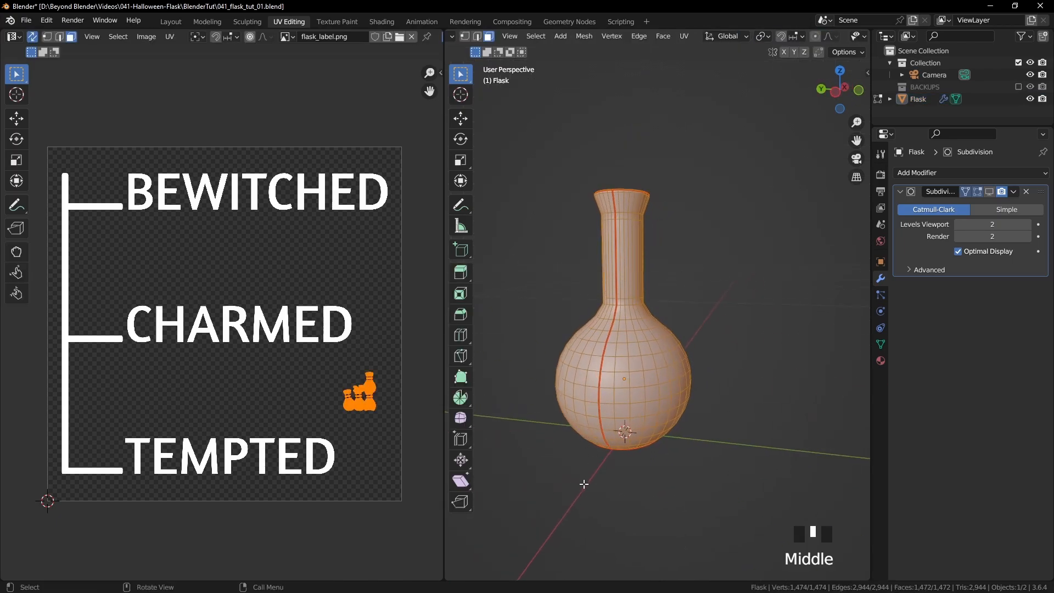
middle_click_drag(783, 352, 626, 380)
key("KP_1")
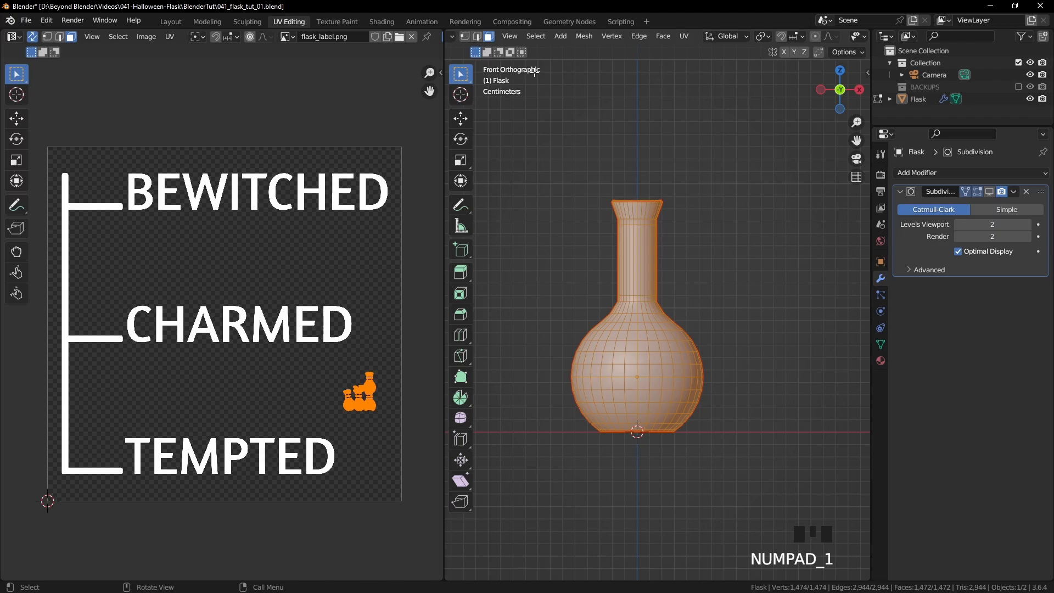
middle_click_drag(694, 315, 767, 219)
key("KP_1")
scroll(686, 316, "up", 3)
scroll(643, 188, "up", 1)
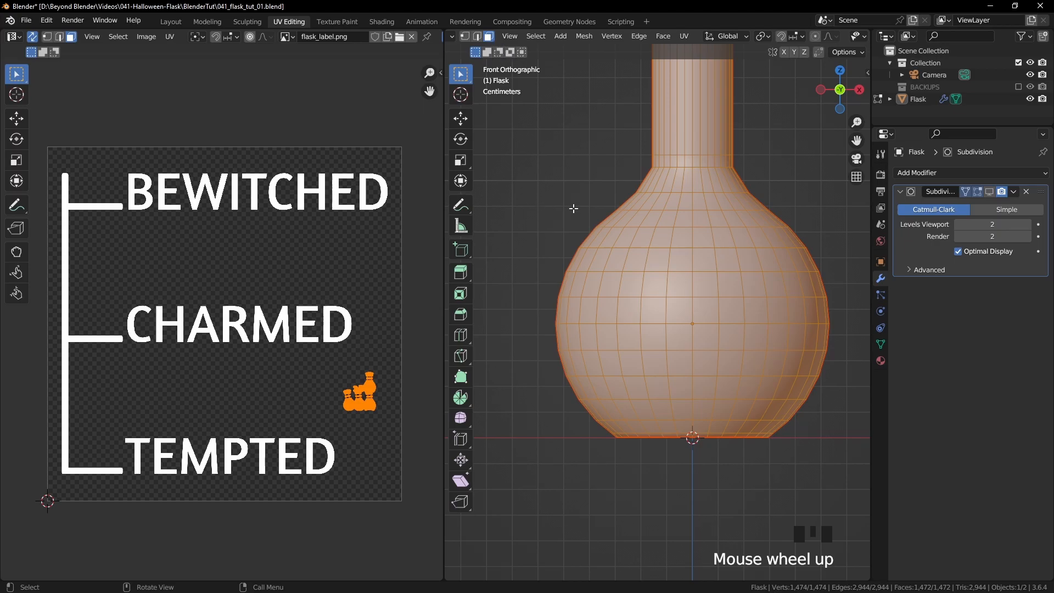
key("a")
key("a")
key("a")
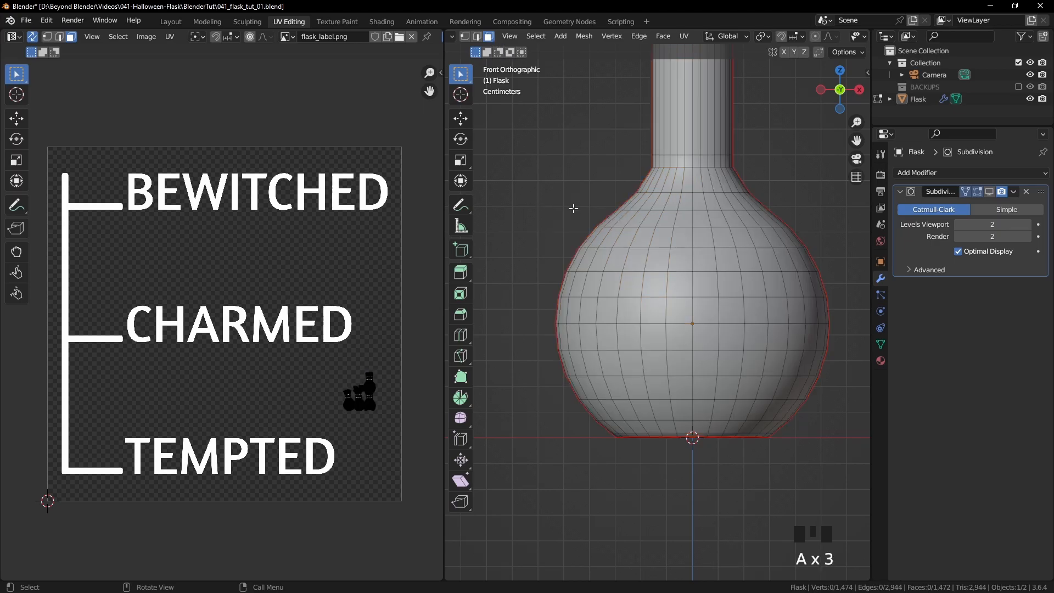
- Outline and fill a 6 by 6 block of selected faces on the front of the flask's bulb
left_click(639, 261)
left_click(749, 260, "ctrl")
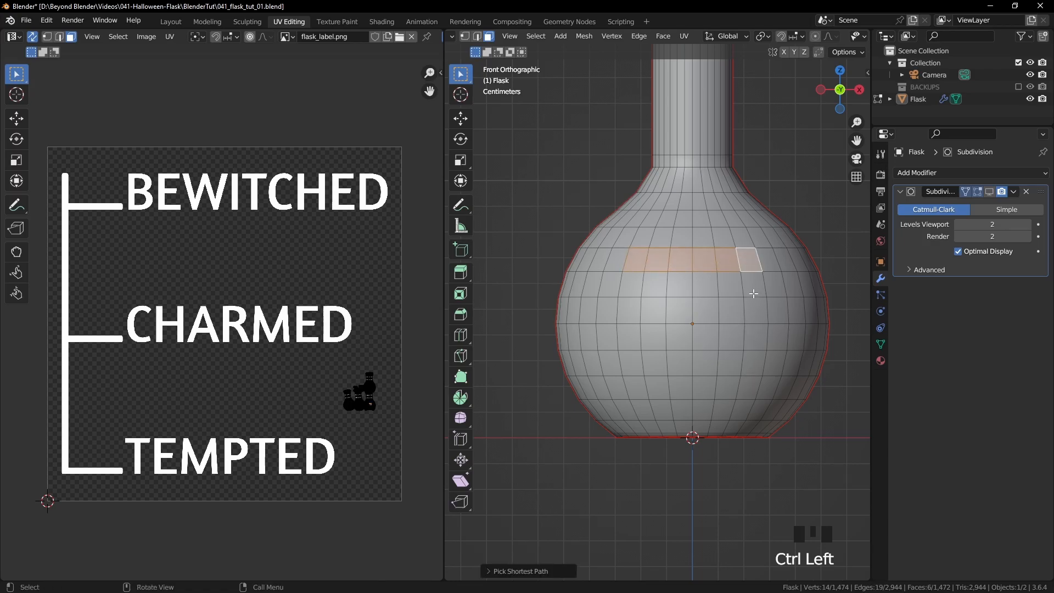
left_click(748, 390, "ctrl")
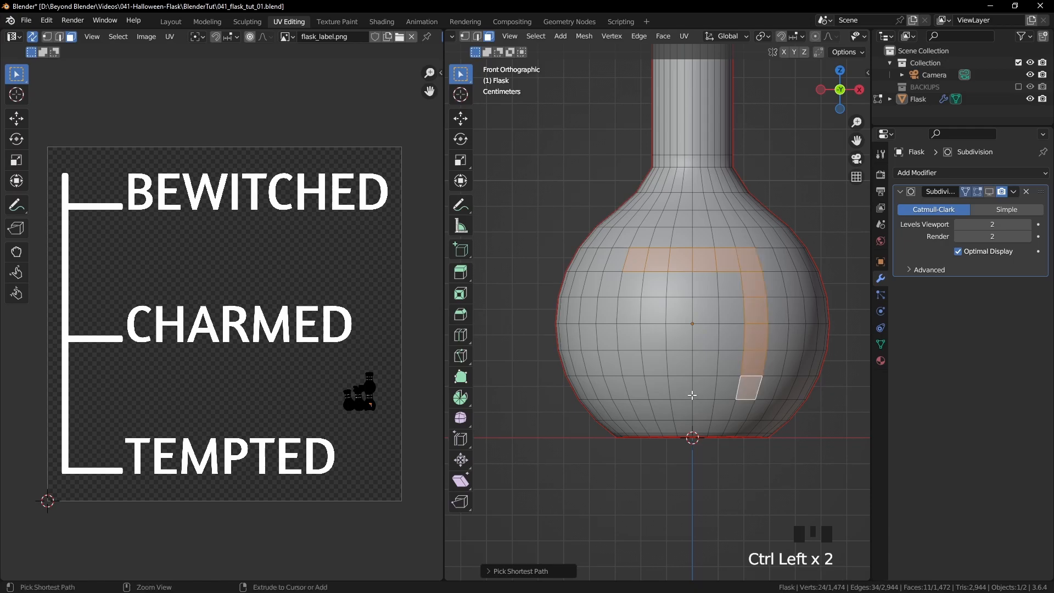
left_click(635, 387, "ctrl")
left_click(633, 284, "ctrl")
key("c")
mouse_move(667, 288)
left_mouse_down()
mouse_move(678, 357)
mouse_move(730, 357)
mouse_move(714, 319)
mouse_move(703, 327)
left_mouse_up()
right_click(703, 327)
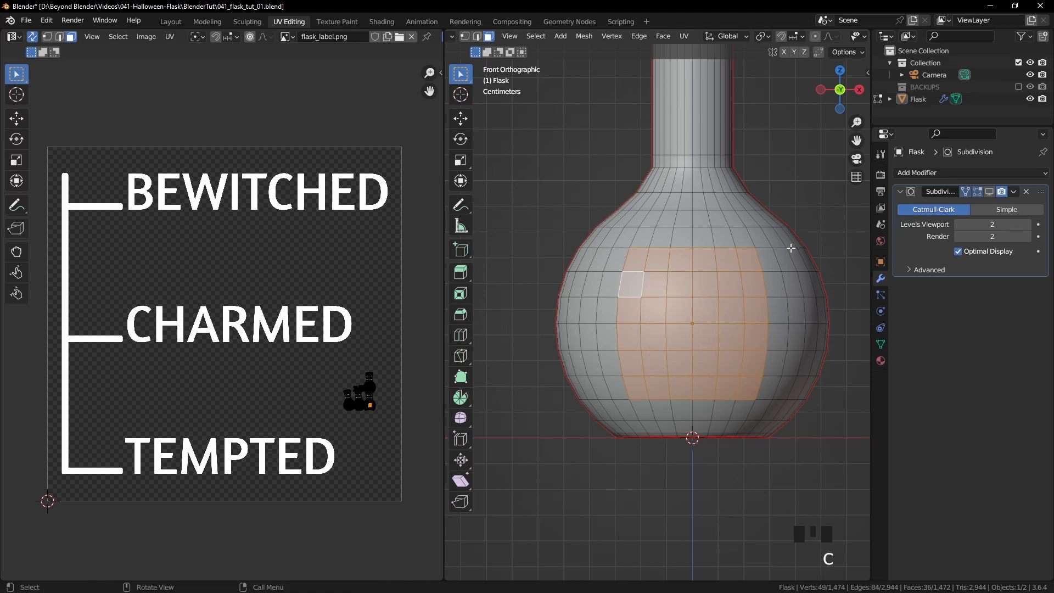
- Select the edge border around the 6 by 6 face area on the bulb's front and mark it as a seam
key("2")
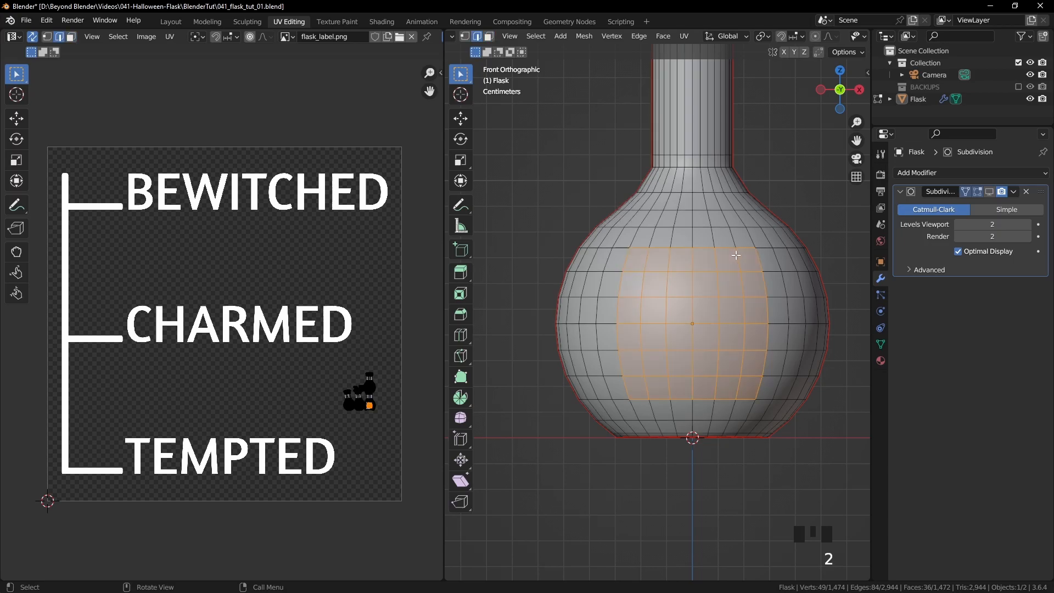
left_click(744, 249)
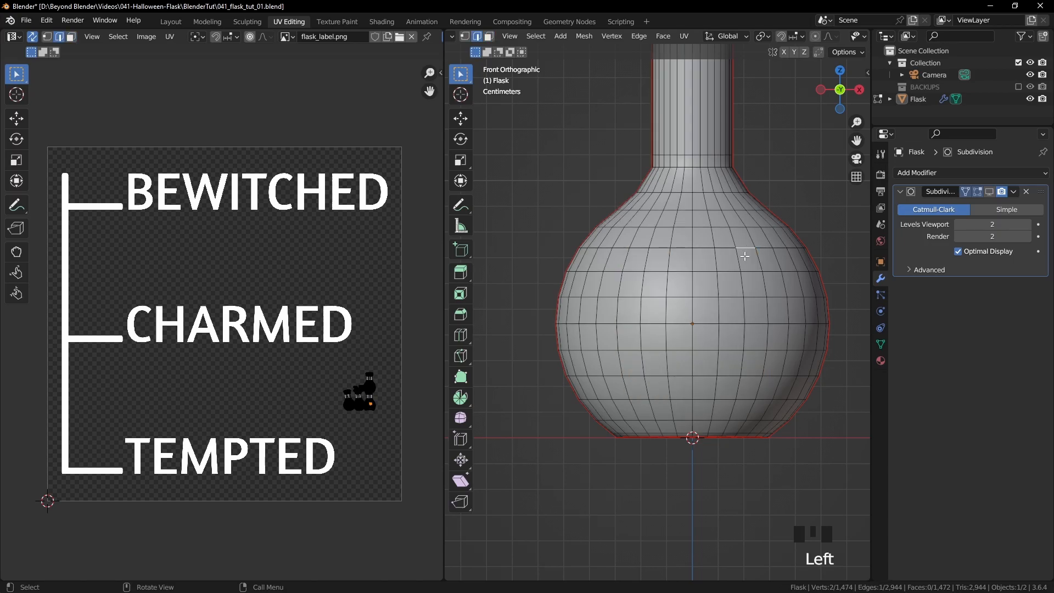
left_click(643, 248, "shift")
left_click(656, 249, "ctrl")
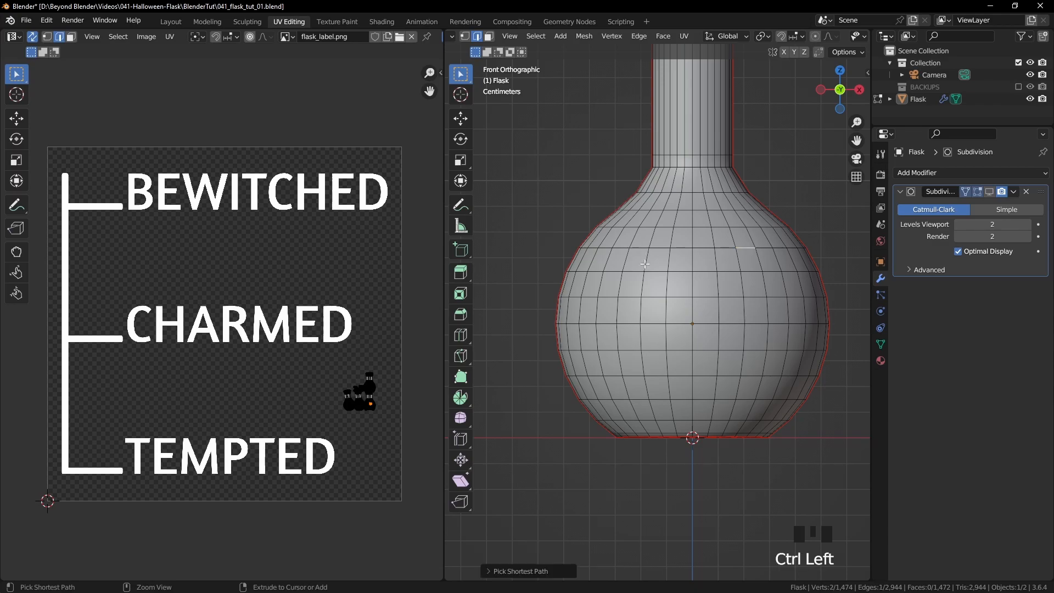
left_click(641, 248, "ctrl")
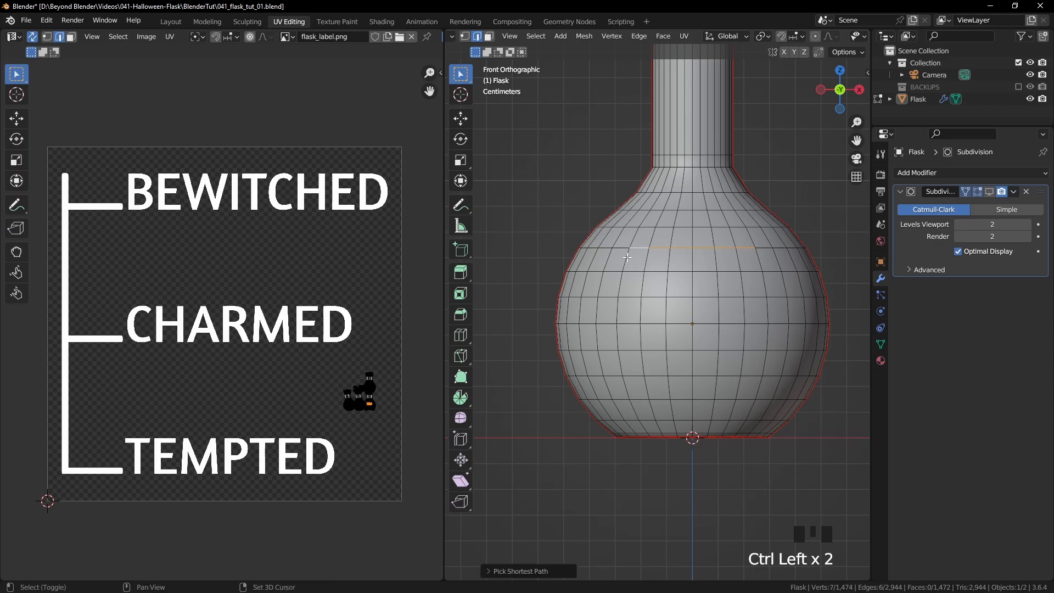
left_click(627, 259, "shift")
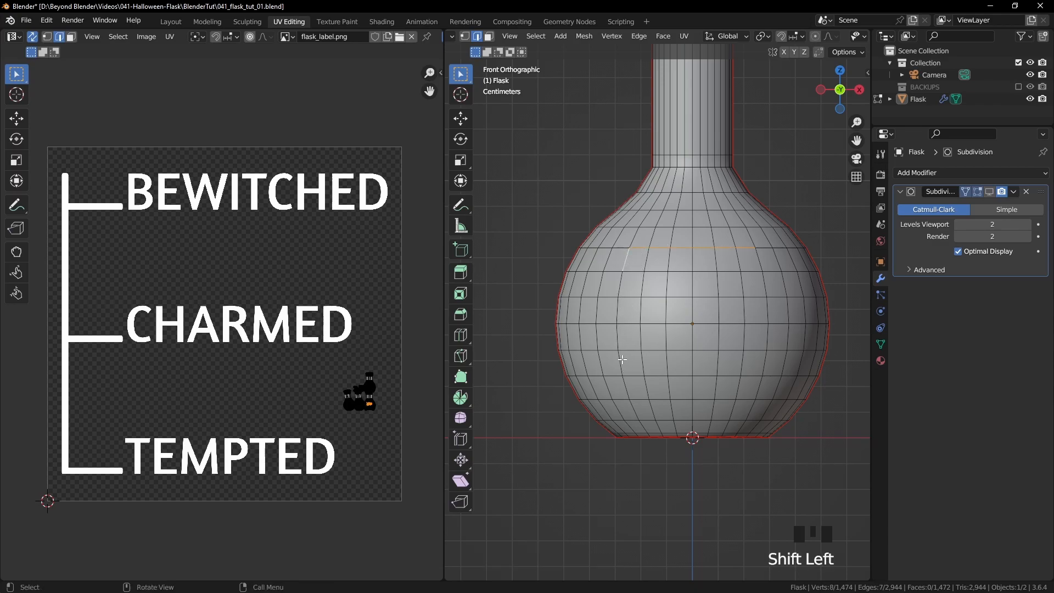
left_click(626, 384, "ctrl")
left_click(640, 399, "shift")
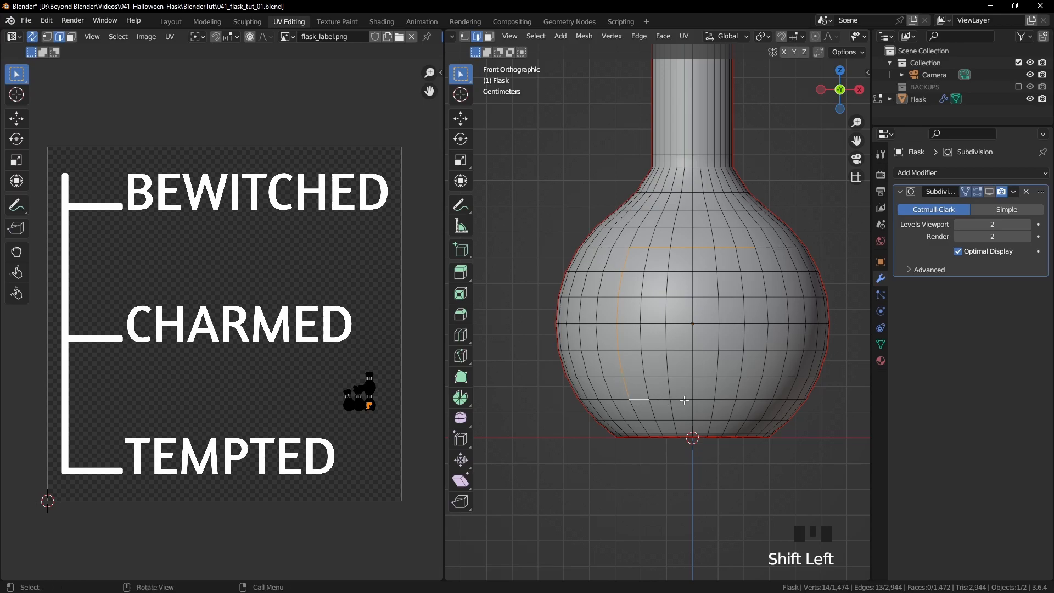
left_click(743, 399, "ctrl")
left_click(758, 384, "shift")
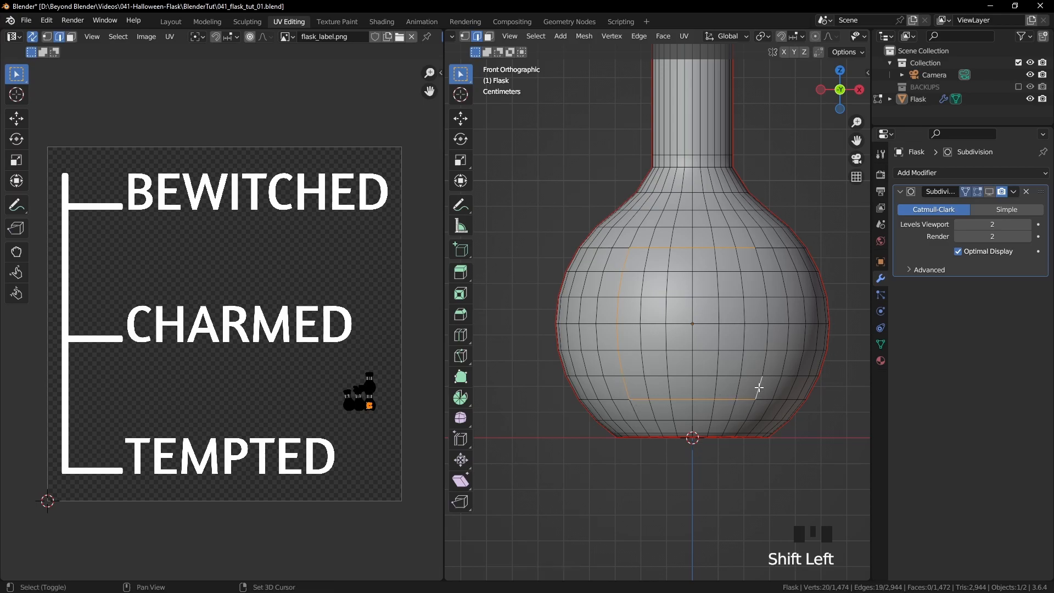
left_click(764, 273, "ctrl")
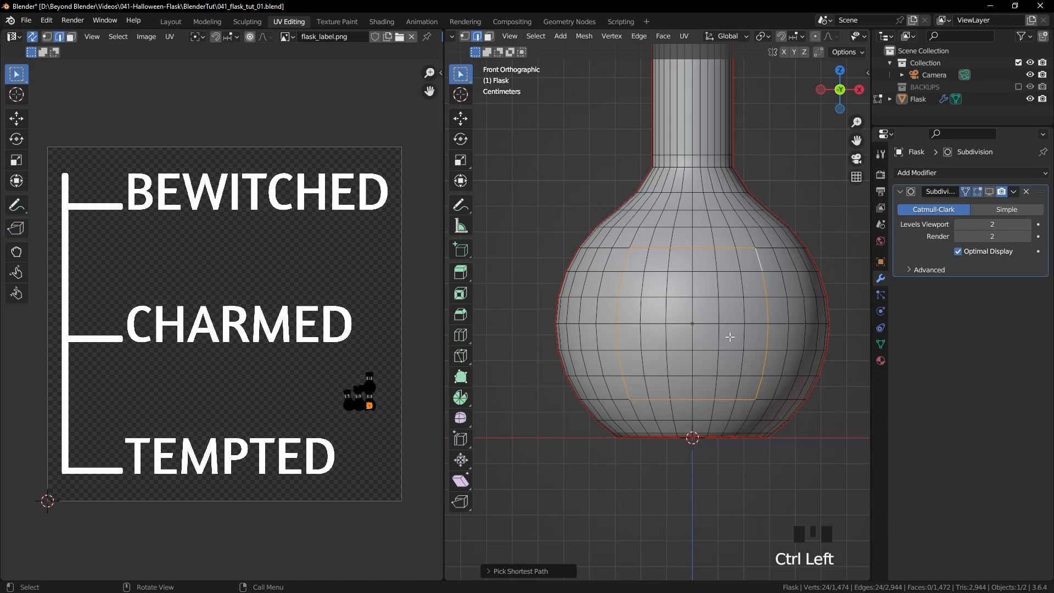
right_click(826, 188)
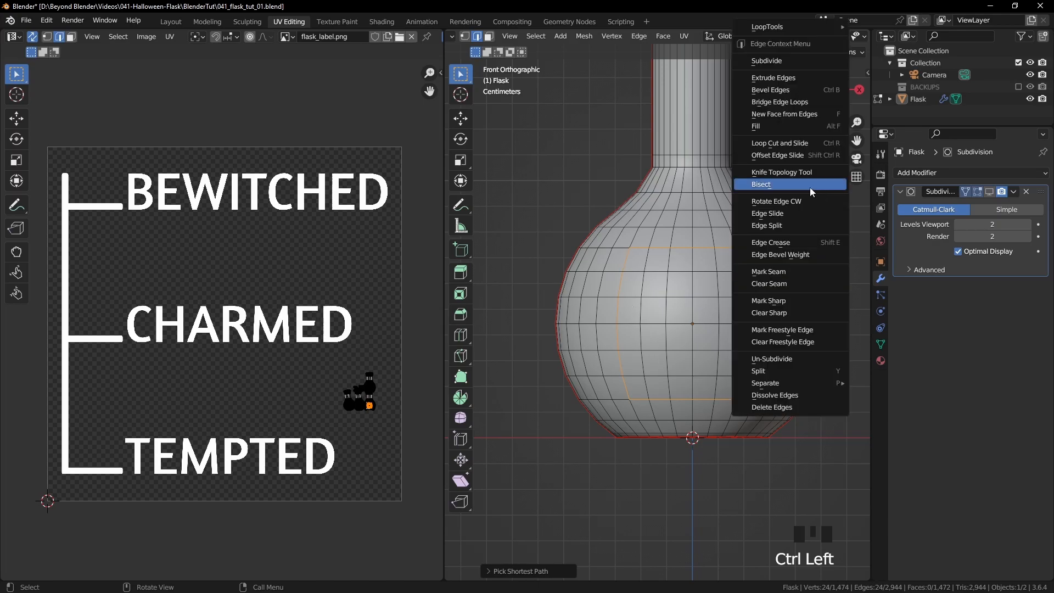
right_click(777, 276)
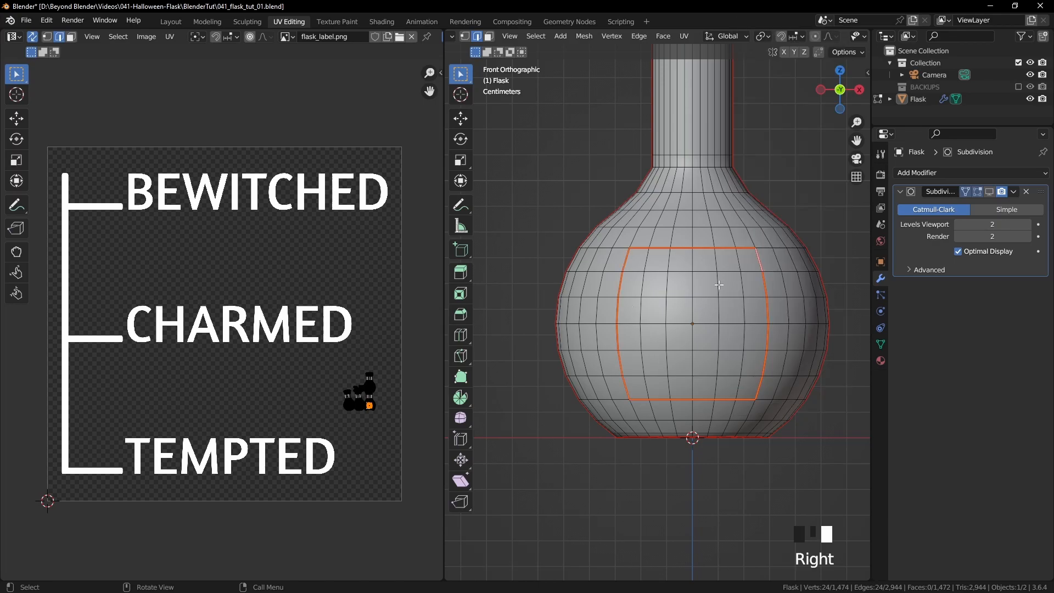
- Select all the faces enclosed by the new rectangular seam on the bulb's front and unwrap them
left_click(489, 36)
left_click(636, 263)
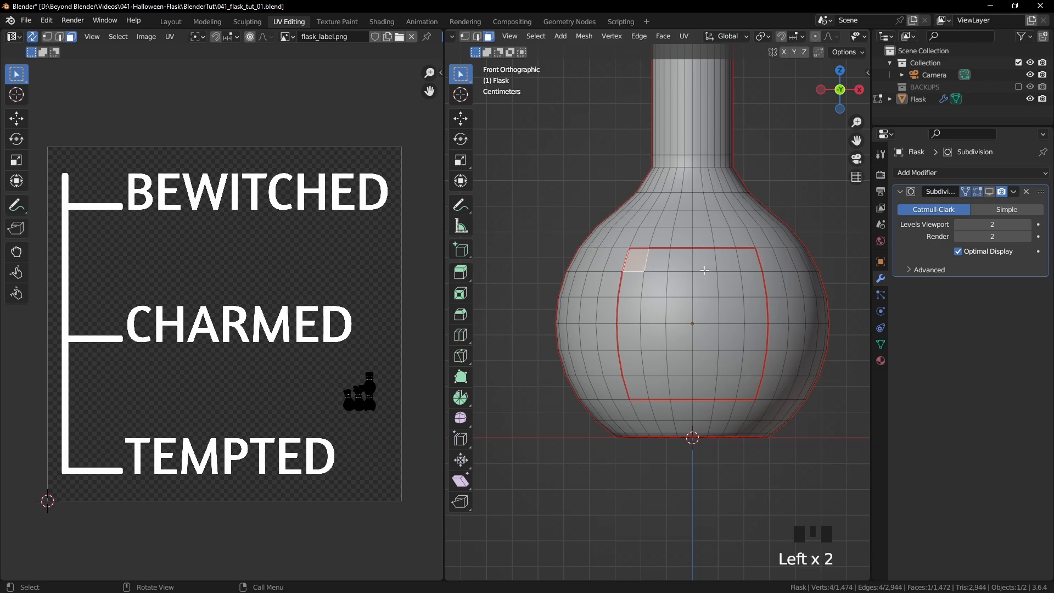
left_click(742, 262, "ctrl")
left_click(747, 391, "ctrl")
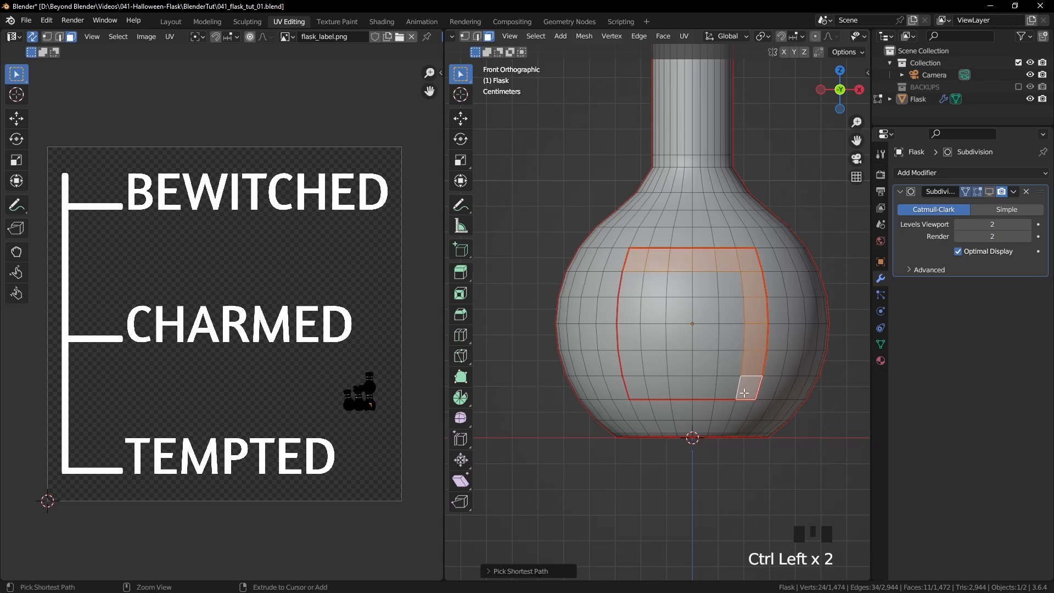
left_click(642, 389, "ctrl")
left_click(631, 284, "ctrl")
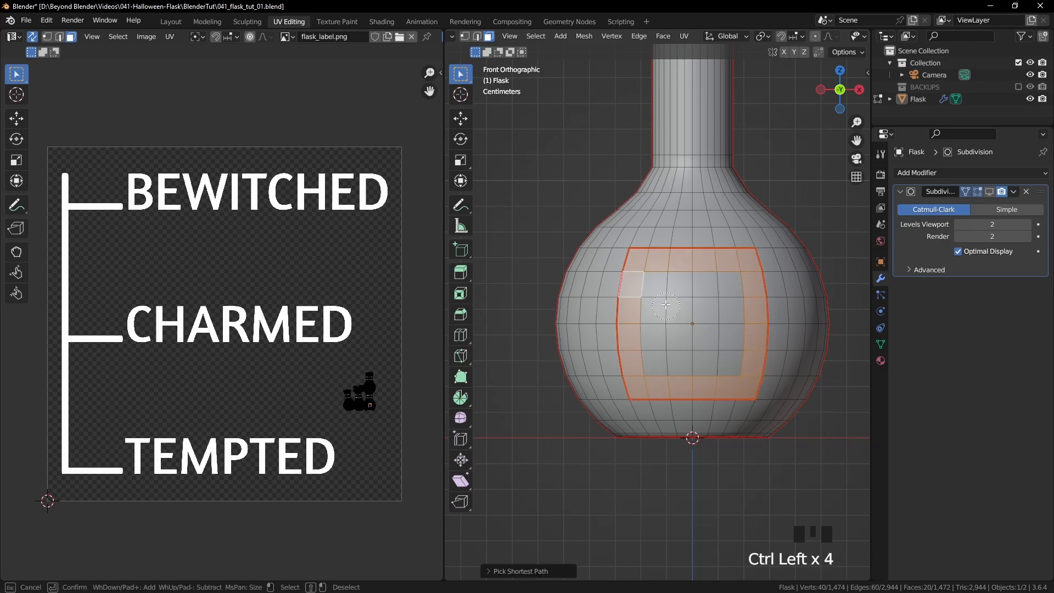
key("c")
mouse_move(644, 306)
left_mouse_down()
mouse_move(714, 330)
mouse_move(724, 351)
mouse_move(729, 300)
left_mouse_up()
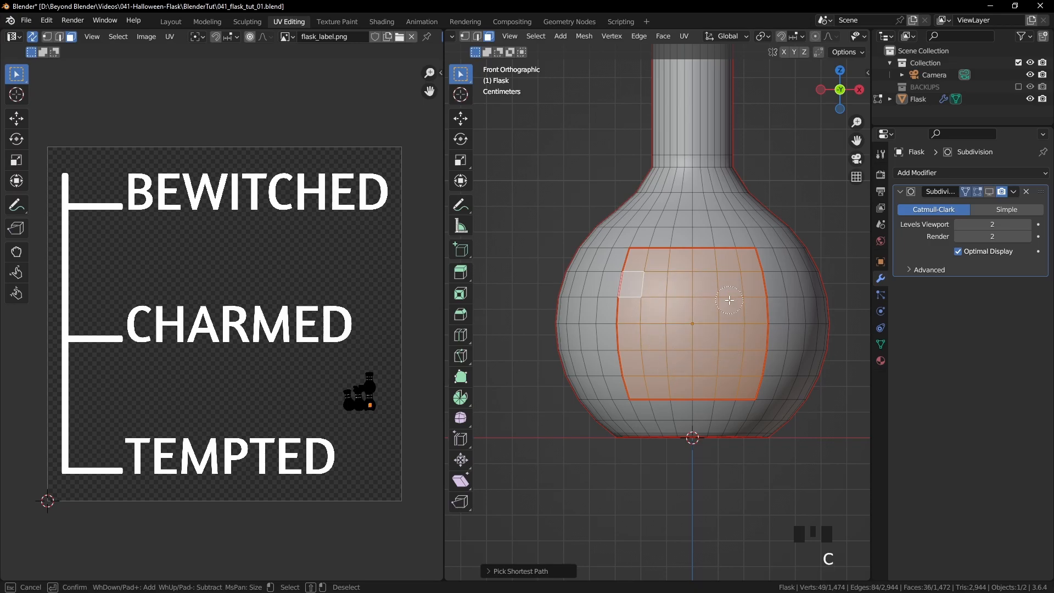
key("Escape")
key("u")
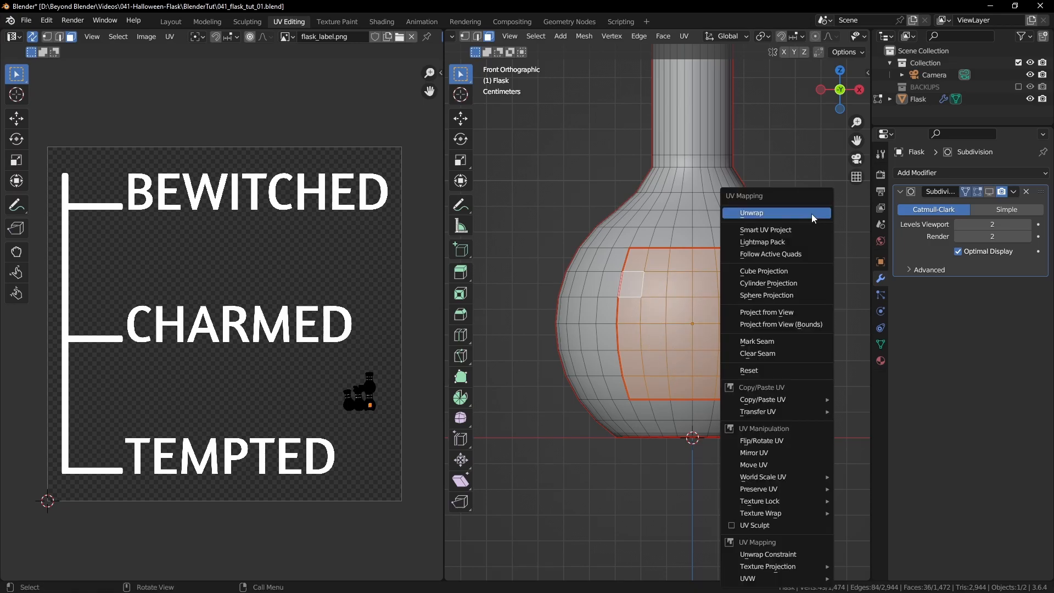
left_click(777, 212)
scroll(293, 323, "down", 2)
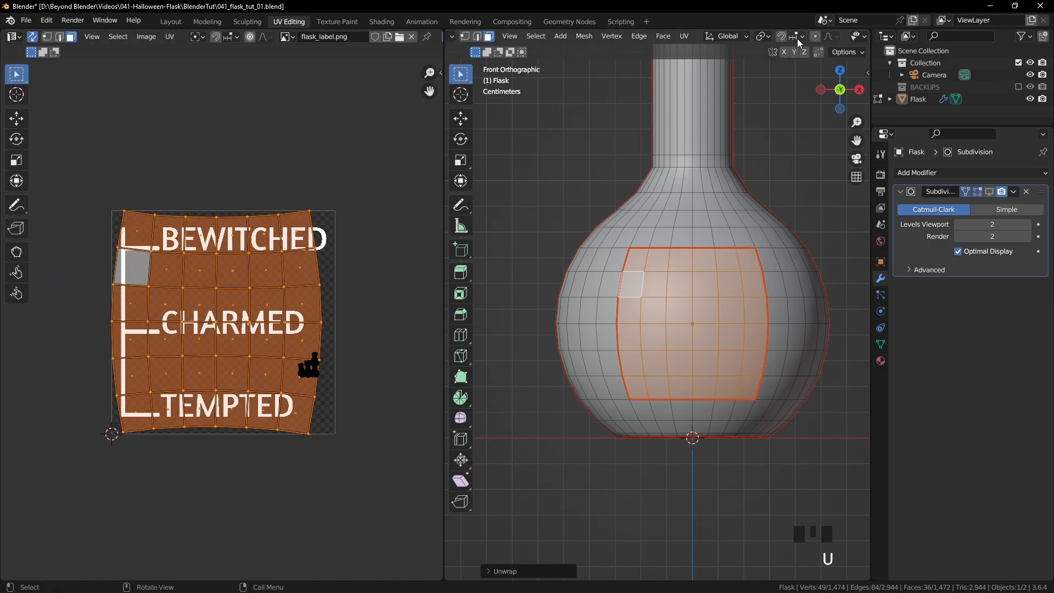
- Leave Edit Mode, switch the 3D view to rendered shading and inspect the label on the flask's front
key("Tab")
left_click(850, 36)
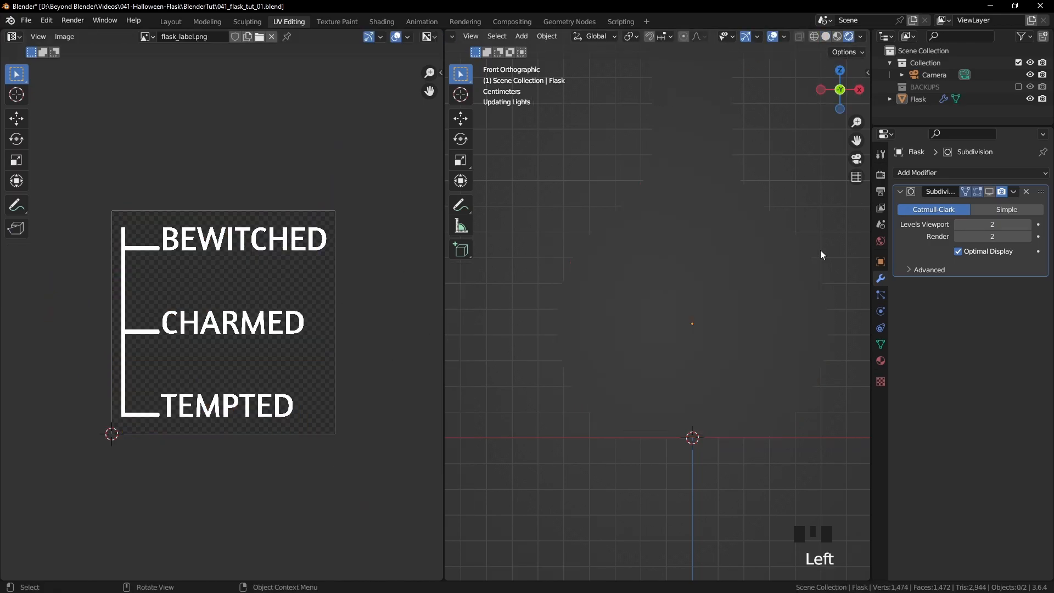
mouse_move(795, 261)
middle_mouse_down()
mouse_move(739, 291)
mouse_move(694, 279)
mouse_move(785, 281)
mouse_move(826, 247)
mouse_move(721, 229)
mouse_move(731, 258)
mouse_move(753, 259)
mouse_move(793, 303)
mouse_move(756, 313)
middle_mouse_up()
scroll(754, 259, "down", 2)
scroll(743, 312, "up", 2)
scroll(743, 312, "up", 2)
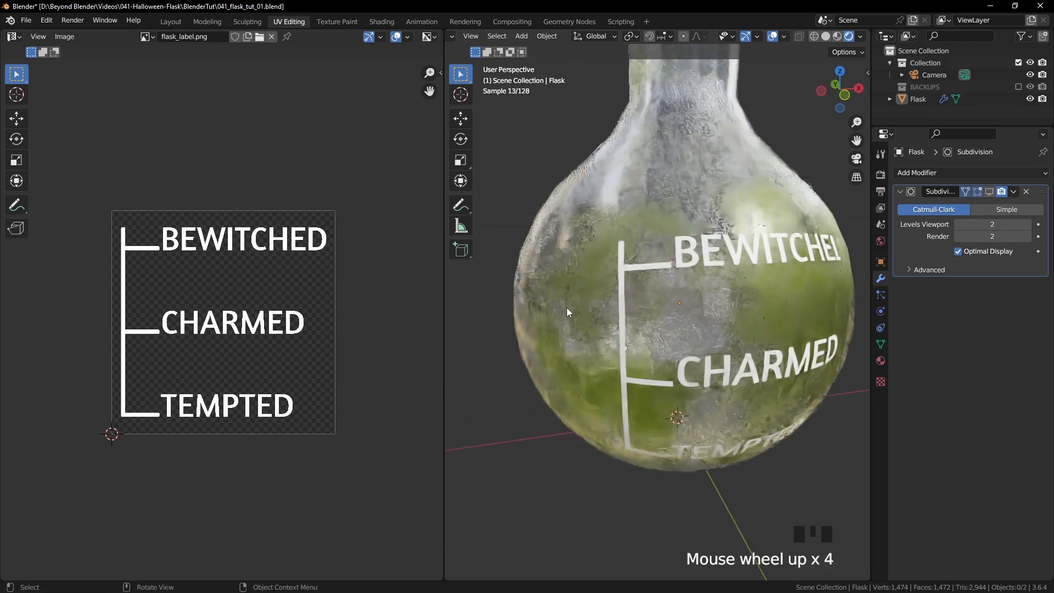
- Enter Edit Mode and select the near-central face of the label's UV island, over the "HA" of CHARMED
key("Tab")
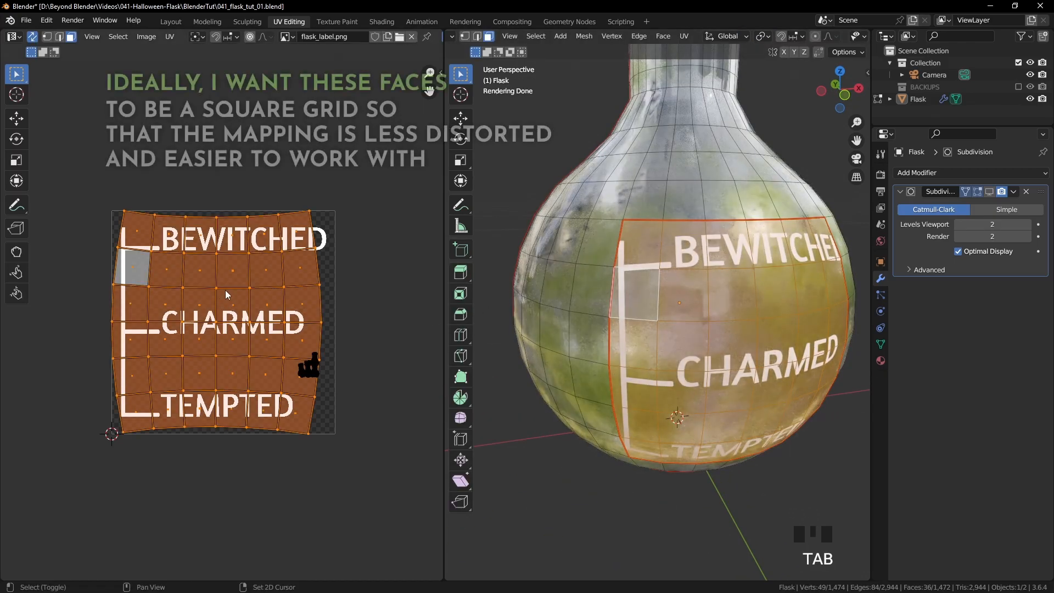
scroll(249, 296, "up", 2)
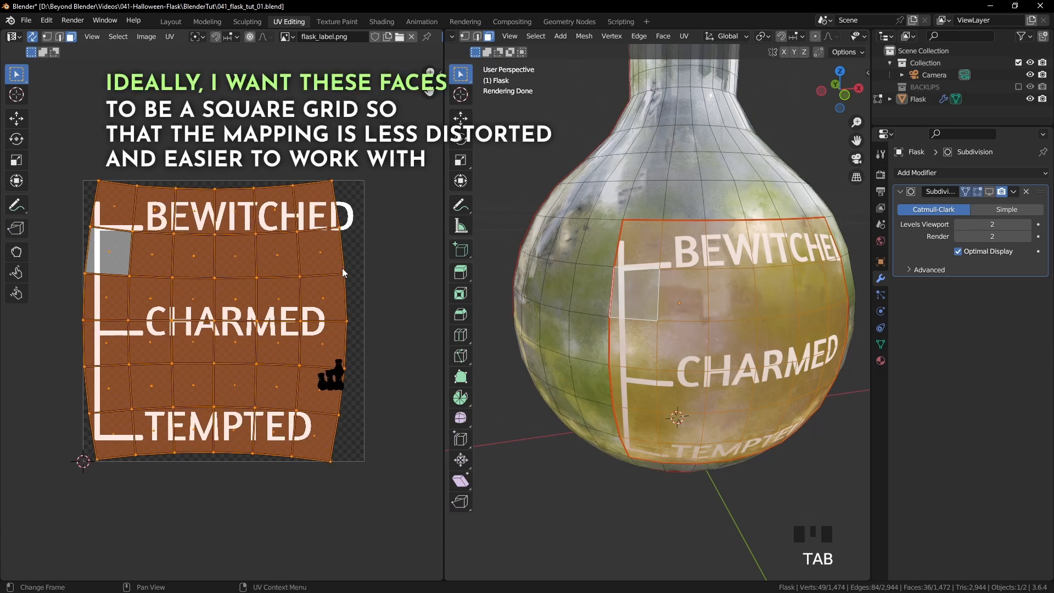
middle_click_drag(555, 179, 537, 177)
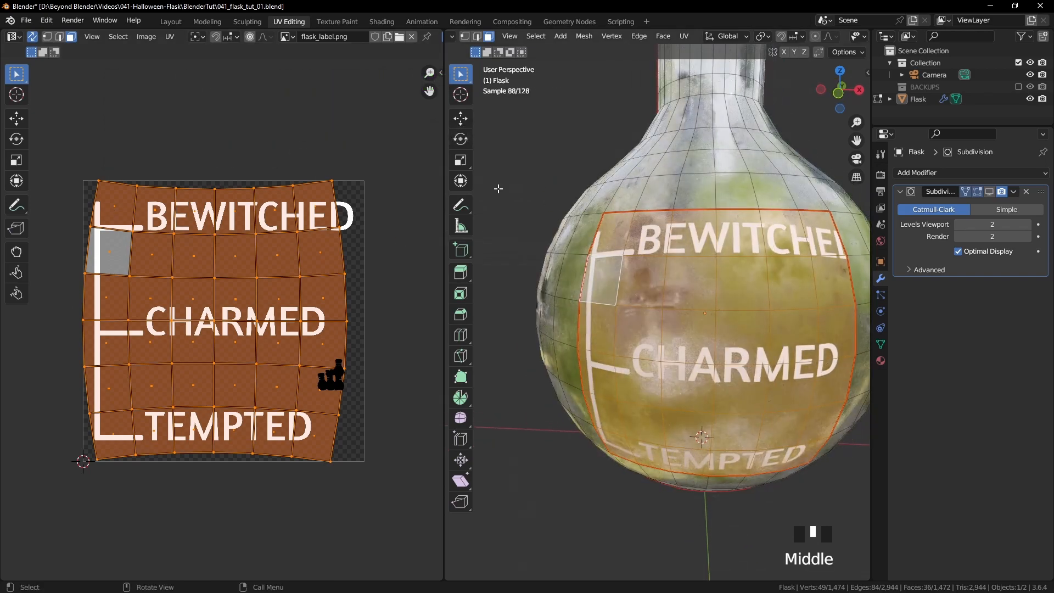
left_click(193, 304)
middle_click_drag(193, 304, 245, 304, "shift")
scroll(313, 289, "up", 5)
middle_click_drag(313, 288, 263, 304, "shift")
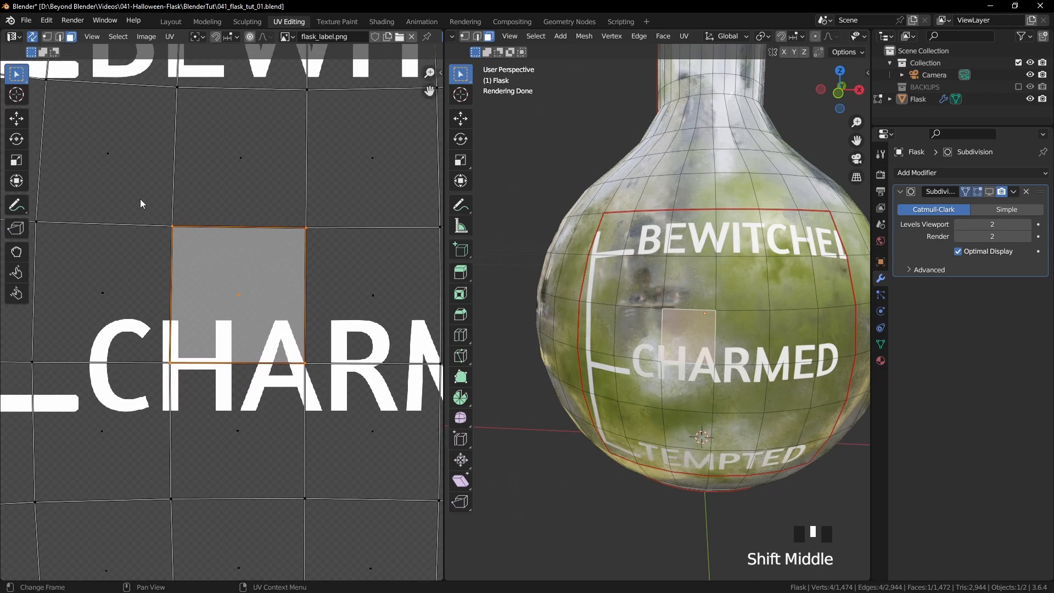
- In vertex selection, align the left pair and the right pair of that central face's UV vertices along X
left_click(192, 389)
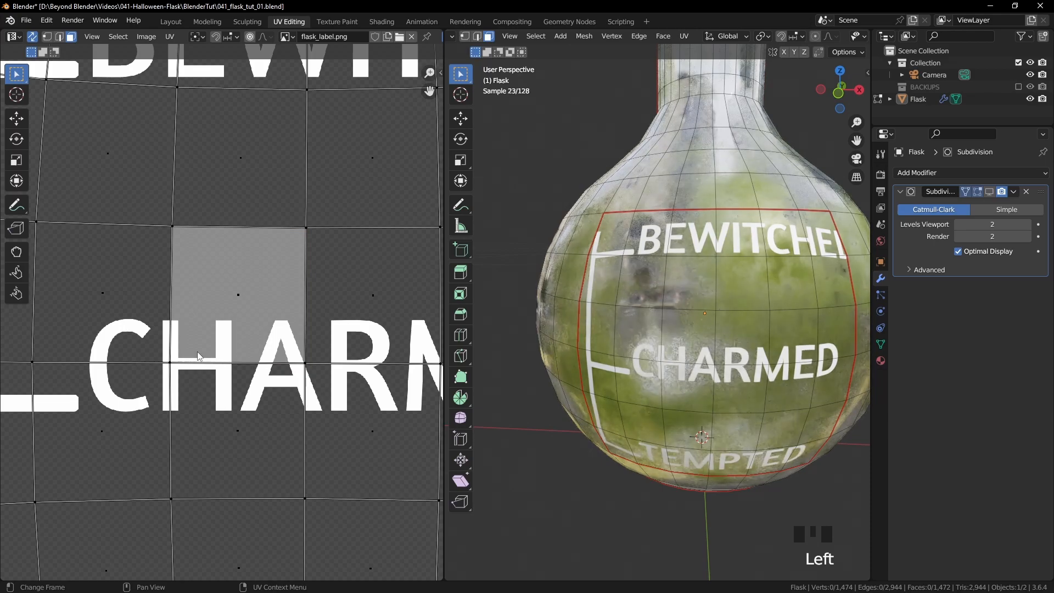
left_click(48, 37)
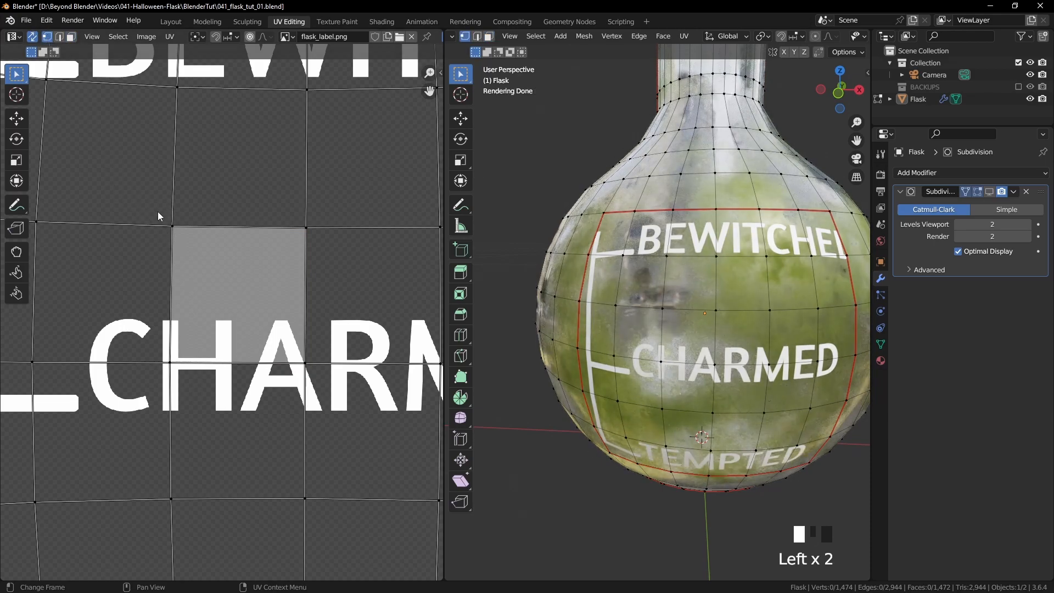
left_click(206, 393)
right_click(259, 271)
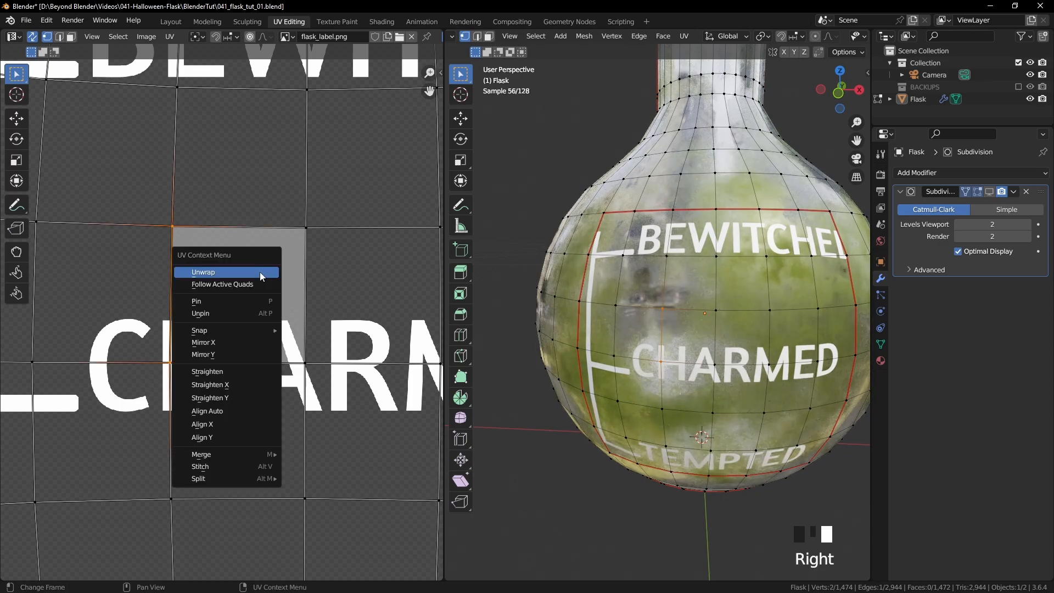
left_click(216, 424)
left_click(306, 274)
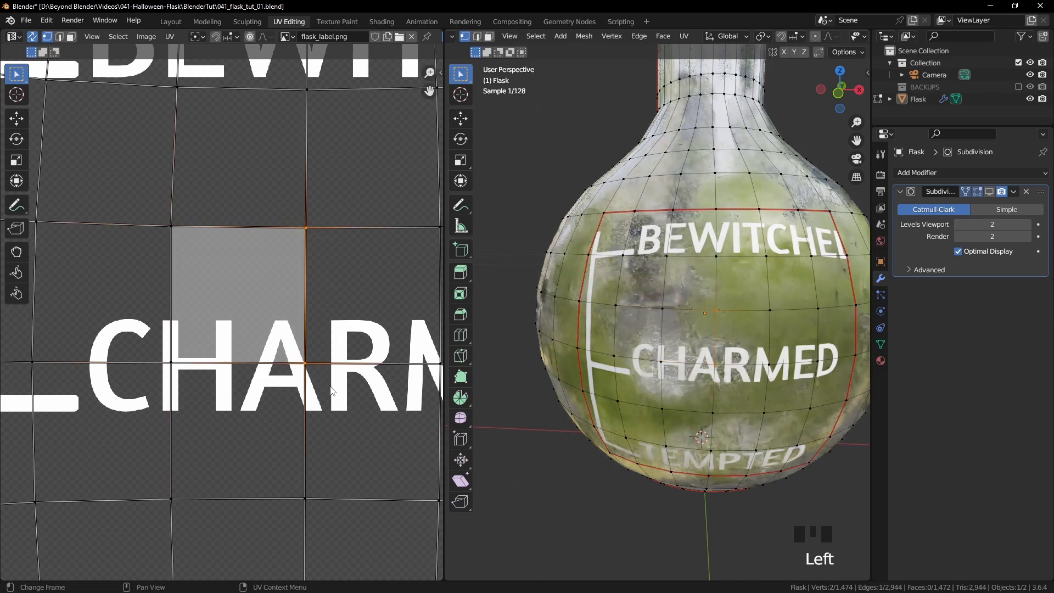
scroll(332, 391, "up", 2)
right_click(397, 279)
left_click(385, 279)
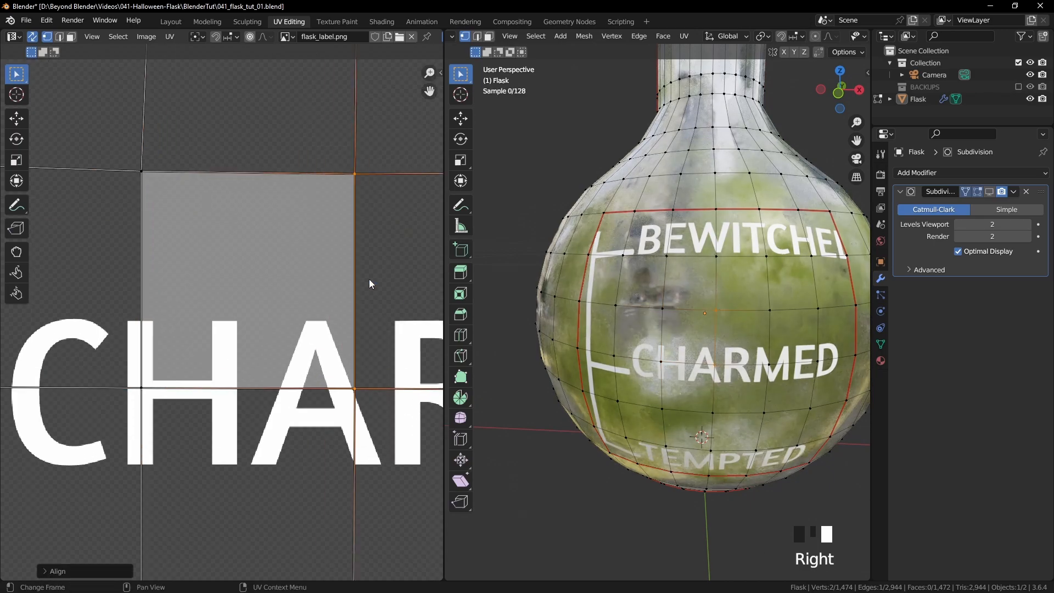
- Align the upper pair and the lower pair of the central face's UV vertices along Y to square it
left_click_drag(96, 143, 400, 199)
right_click_drag(400, 199, 400, 211)
left_click_drag(376, 380, 96, 425)
right_click(419, 285)
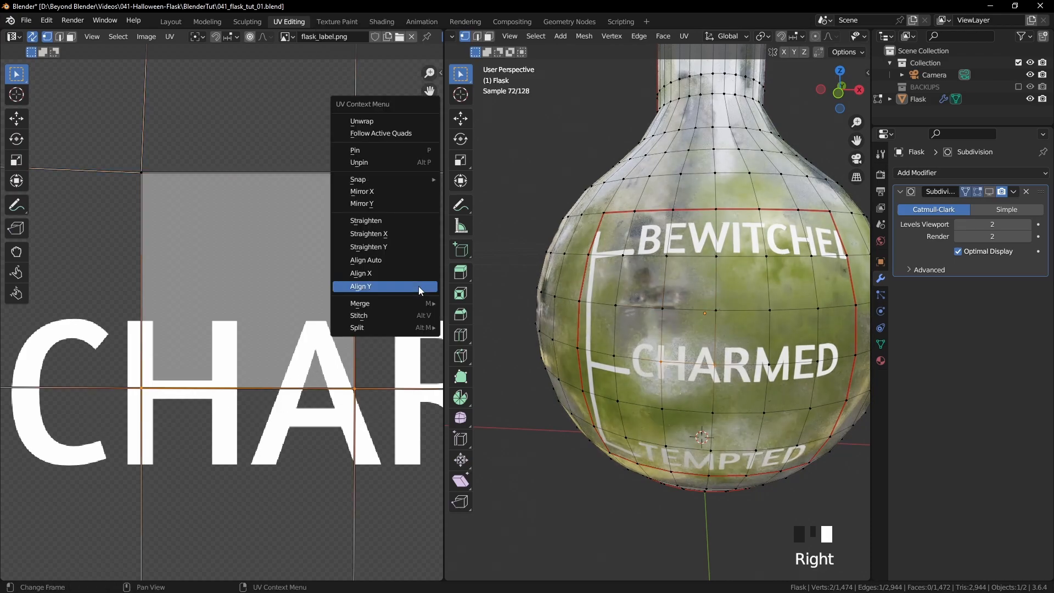
left_click(390, 287)
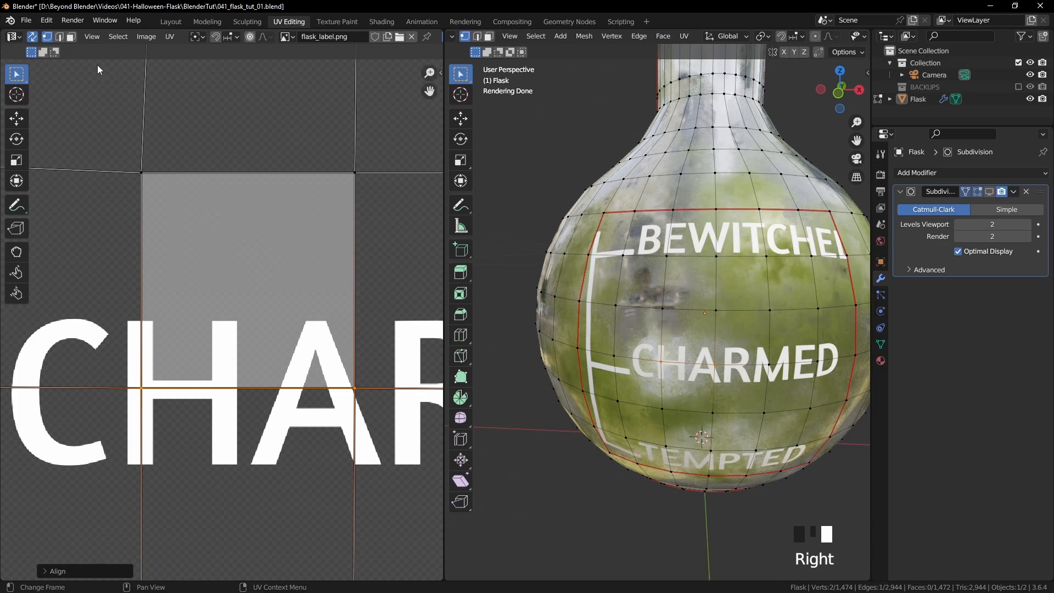
- Select all UV faces with the squared central face active and straighten them into a grid using Follow Active Quads
left_click(238, 240)
left_click(259, 261)
scroll(260, 262, "down", 7)
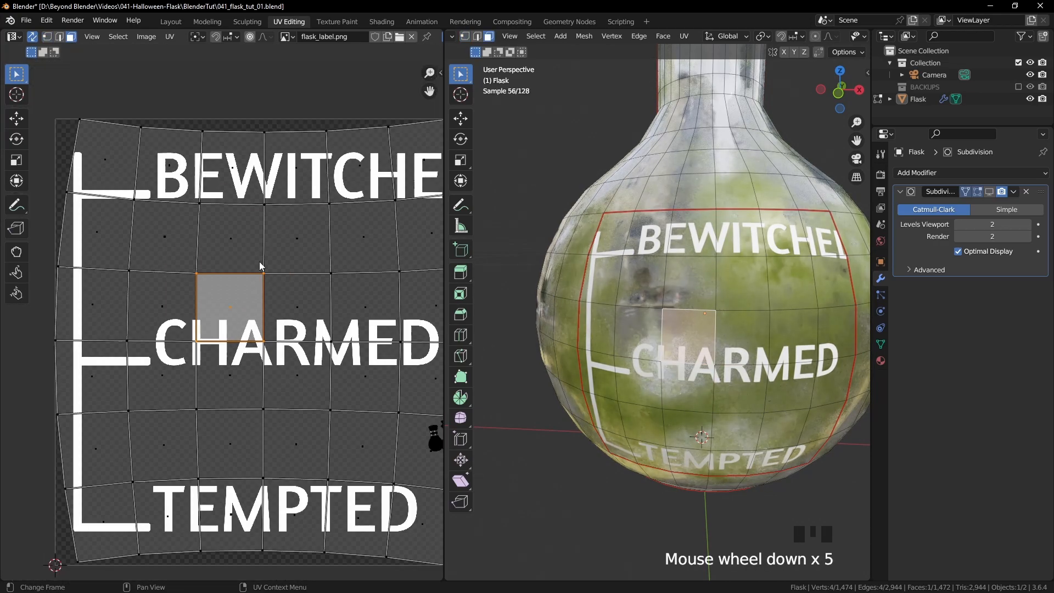
key("a")
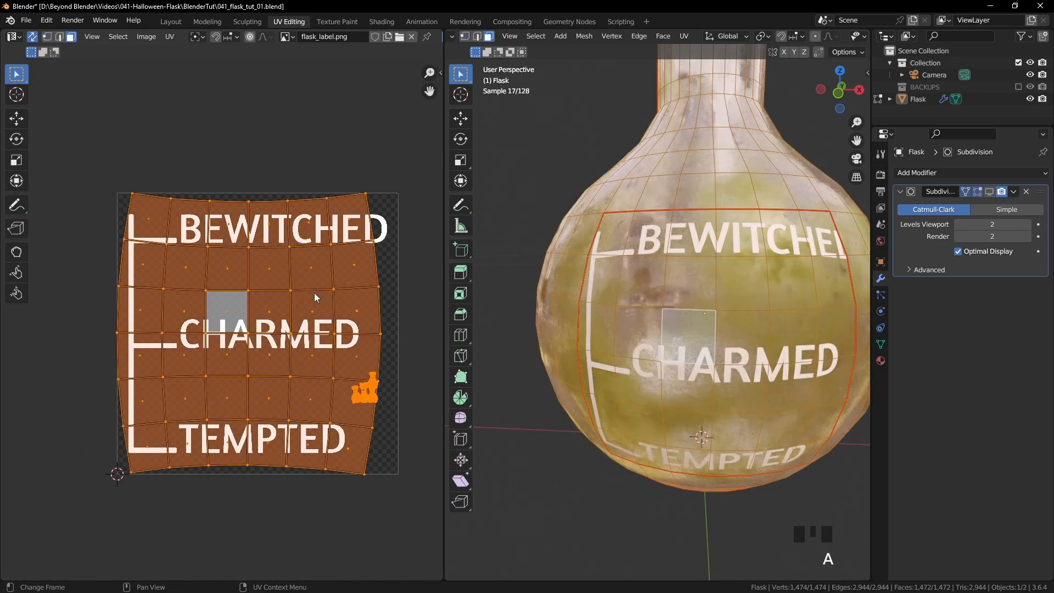
left_click(228, 311, "shift")
left_click(228, 312, "shift")
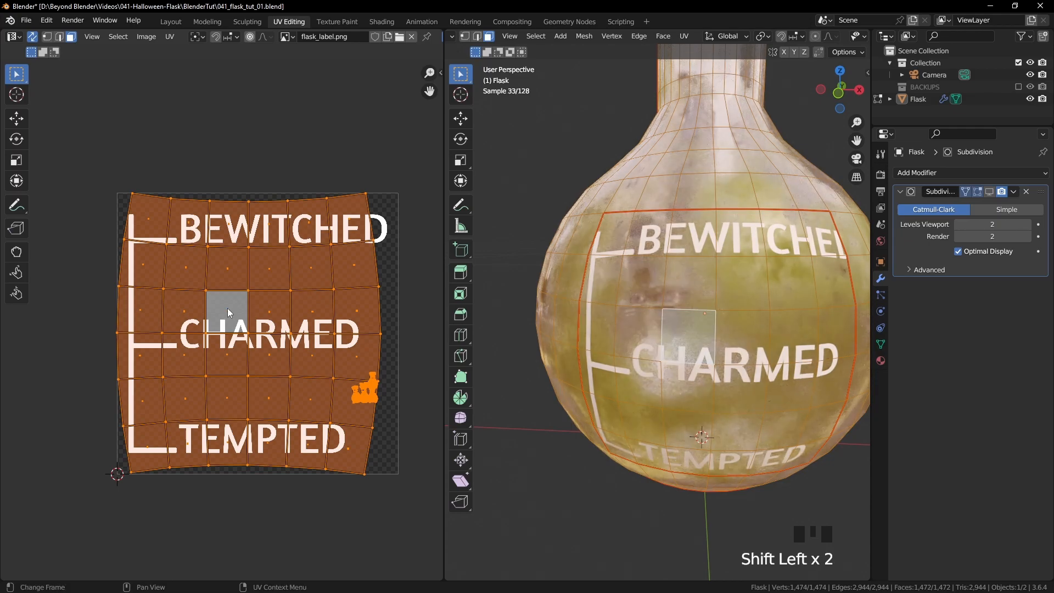
right_click(354, 147)
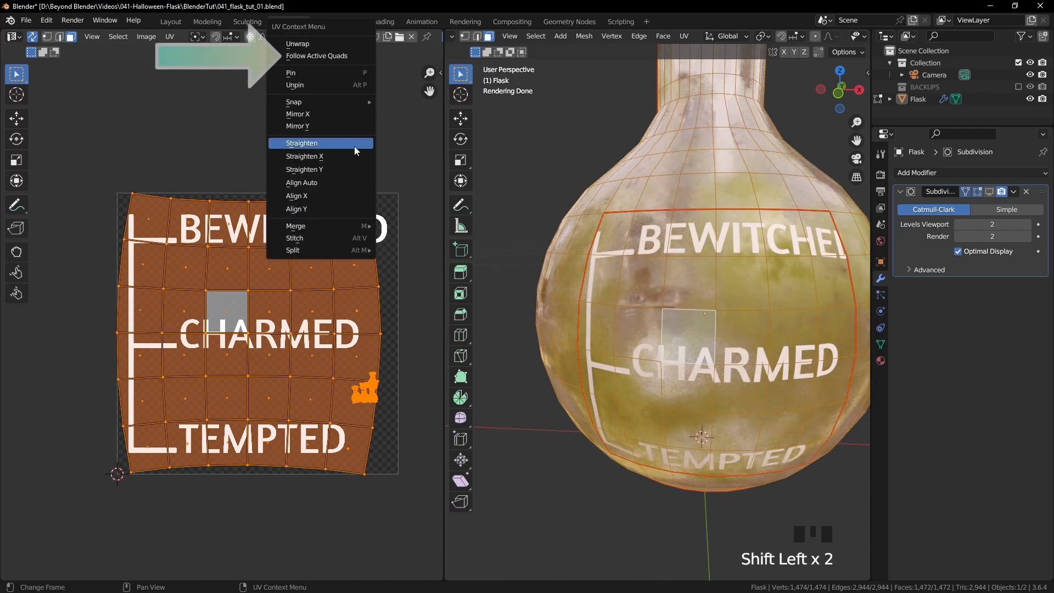
left_click(333, 57)
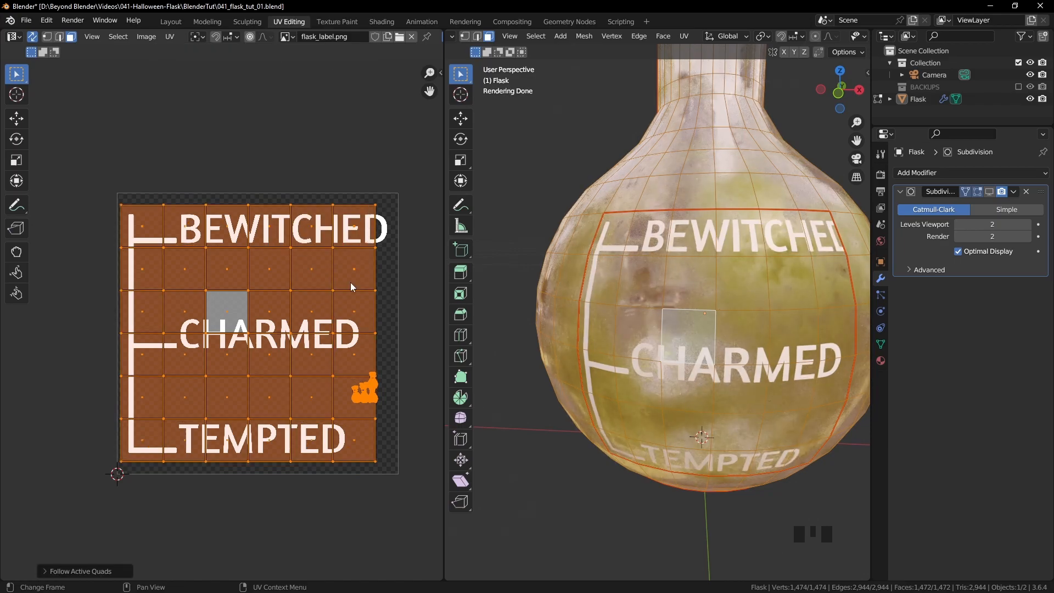
- Shift the UV grid slightly along X to center it on the label image and scale it by 1.08
middle_click_drag(607, 291, 557, 277)
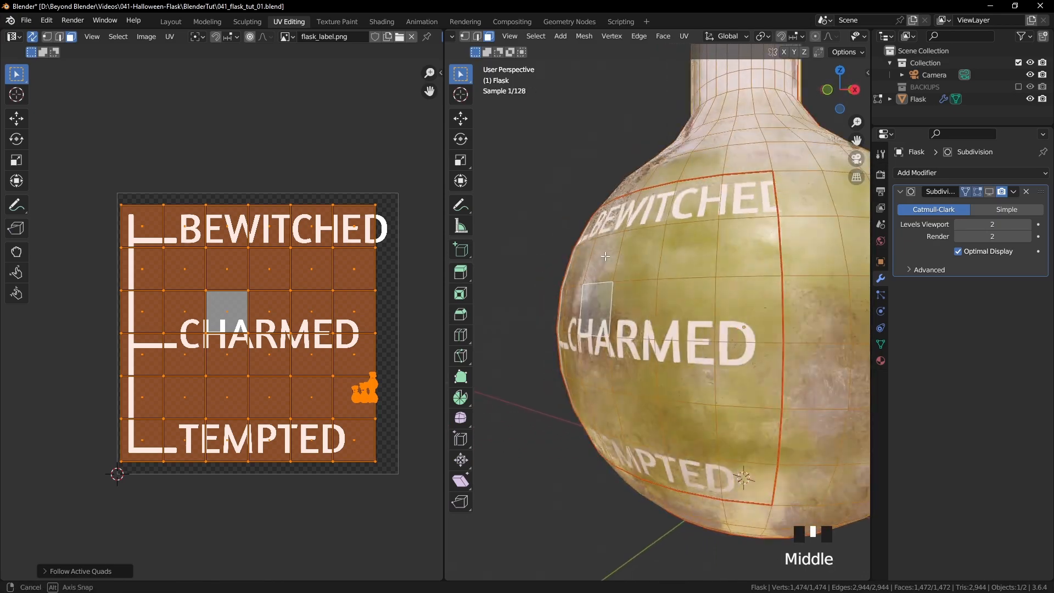
middle_click_drag(310, 241, 288, 239)
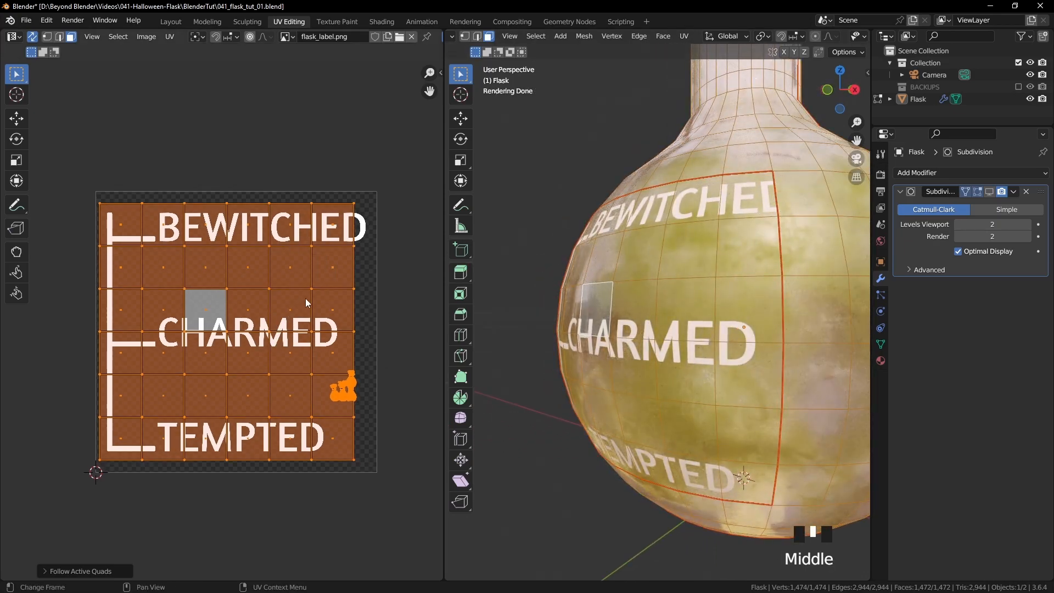
middle_click_drag(315, 305, 312, 304)
key("g")
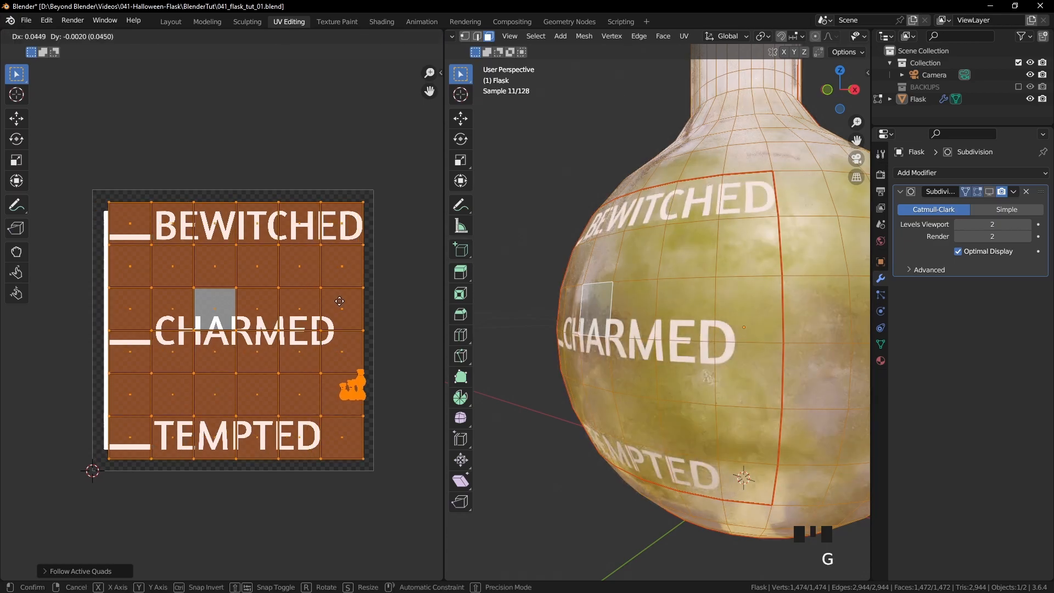
left_click(336, 300)
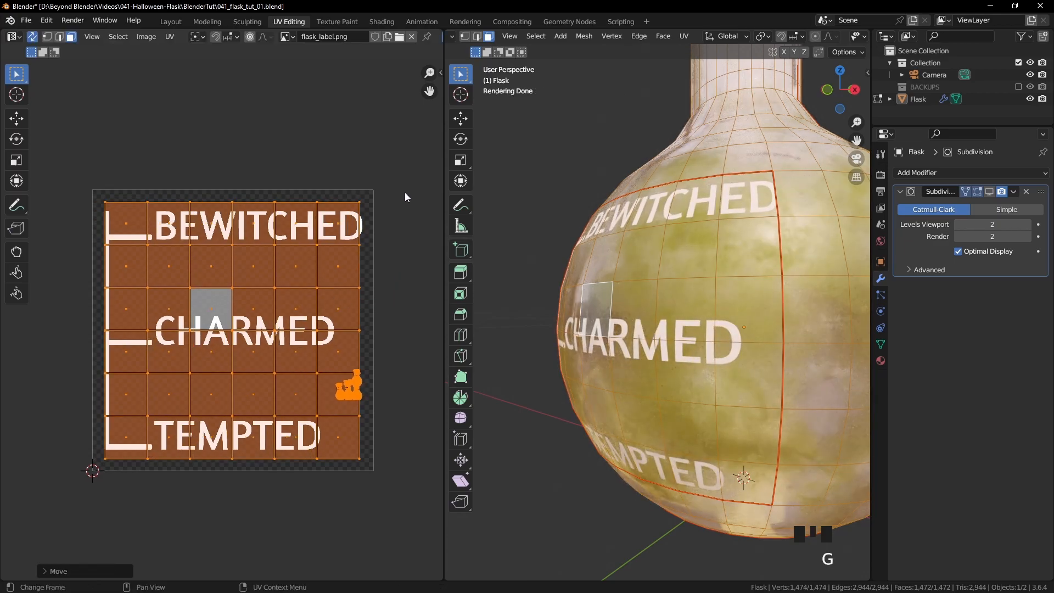
key("s")
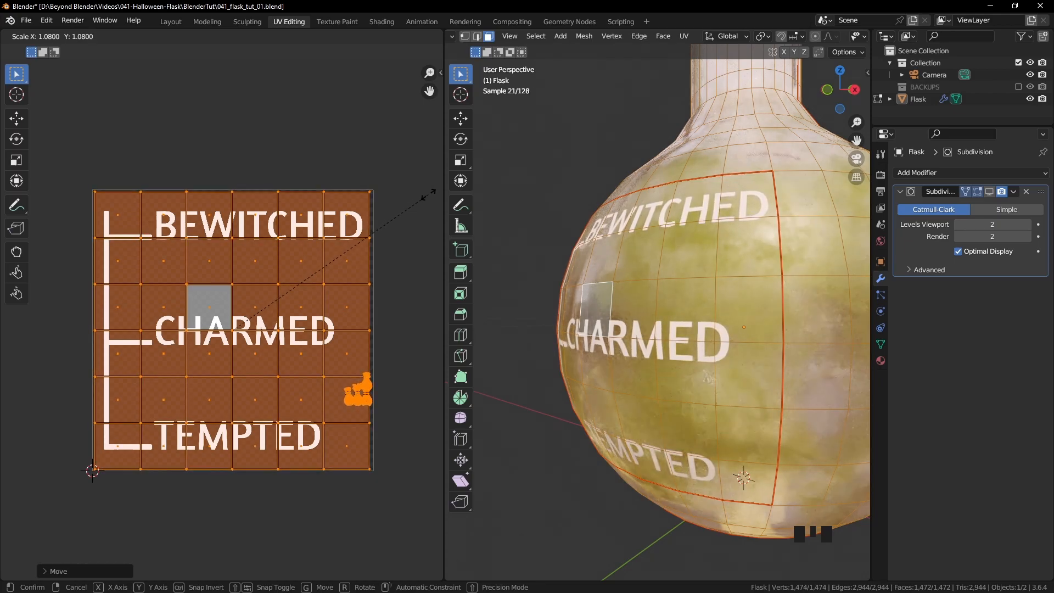
left_click(426, 194)
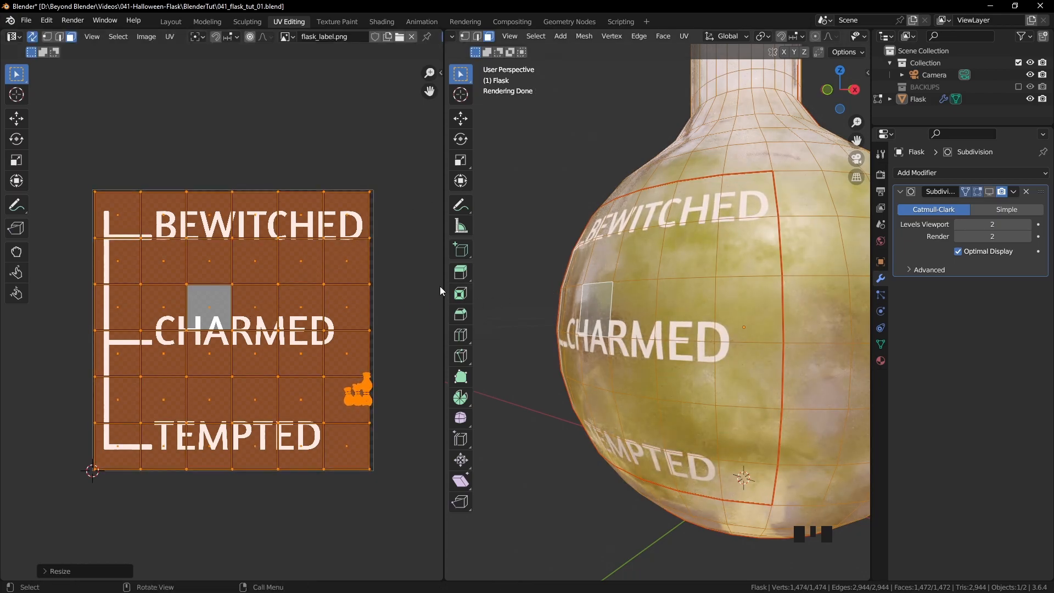
- Return to Object Mode, enable the flask's Subdivision modifier in the viewport and inspect the label on the smoothed flask
key("Tab")
left_click(631, 130)
scroll(648, 188, "down", 4)
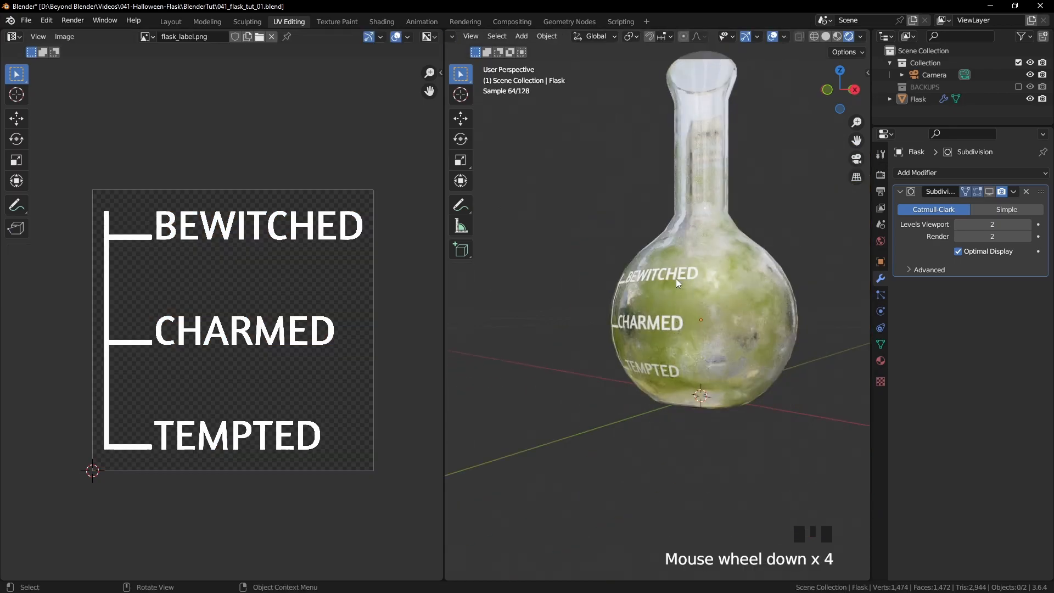
left_click(678, 277)
left_click(988, 193)
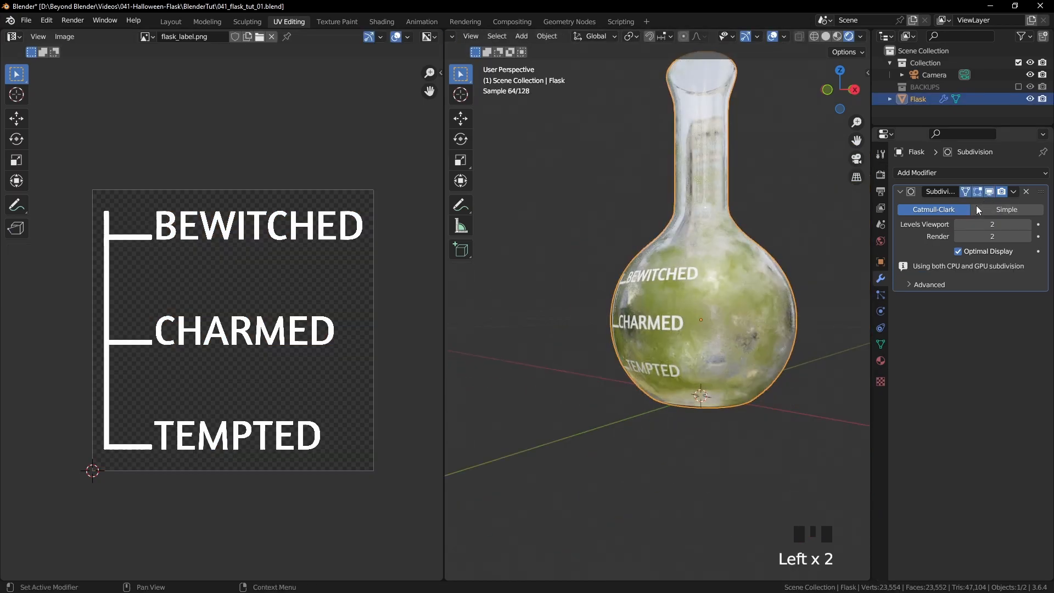
left_click(791, 207)
middle_click_drag(762, 208, 668, 364, "shift")
middle_click_drag(767, 347, 790, 331)
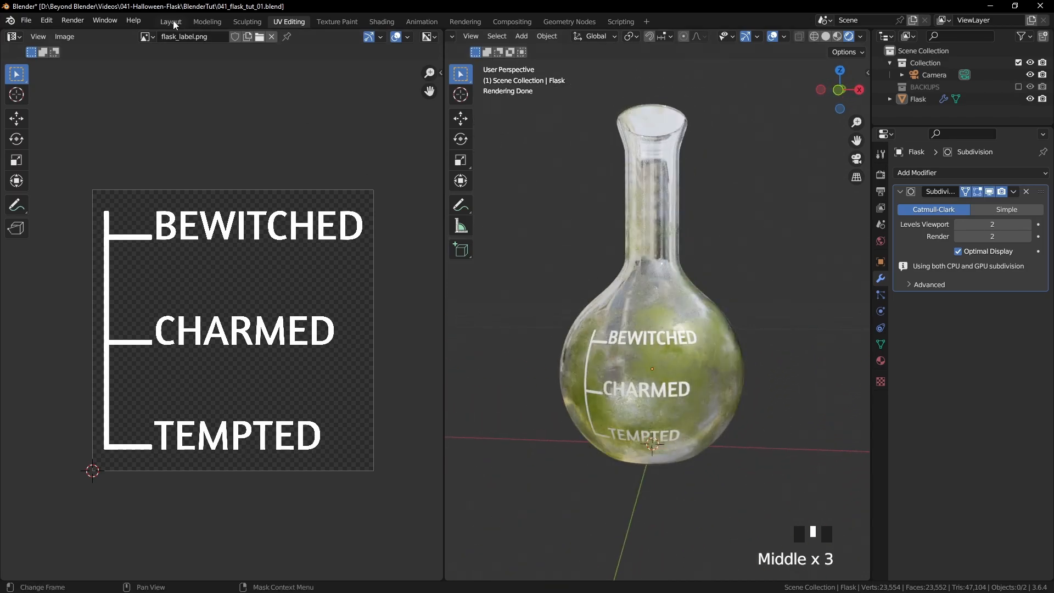
- In the Layout workspace, use rendered shading with Scene World disabled and the first preset HDRI, and save the file
left_click(175, 22)
middle_click_drag(601, 350, 776, 182, "shift")
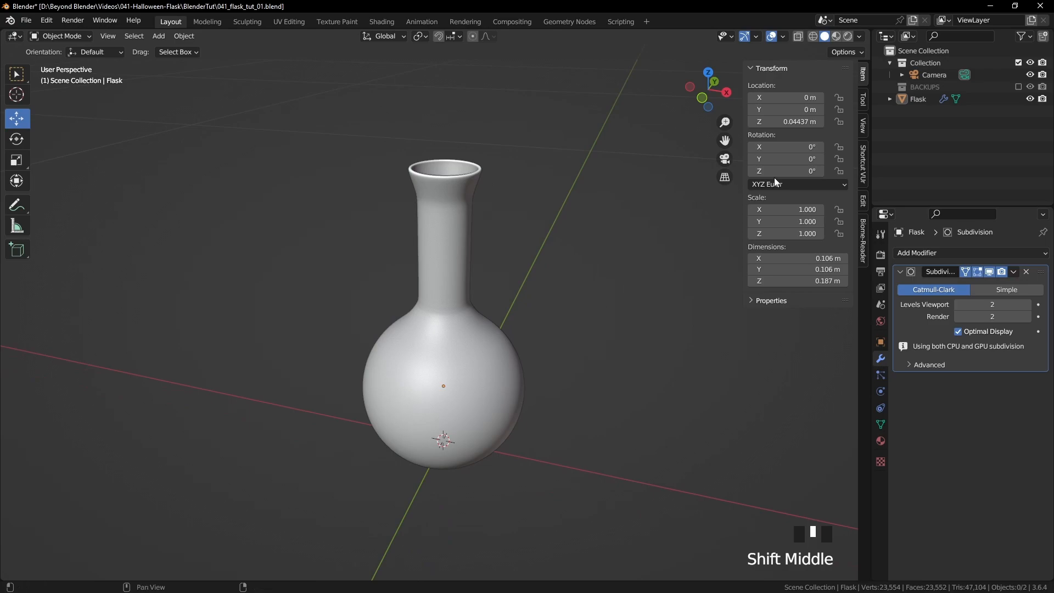
left_click(853, 35)
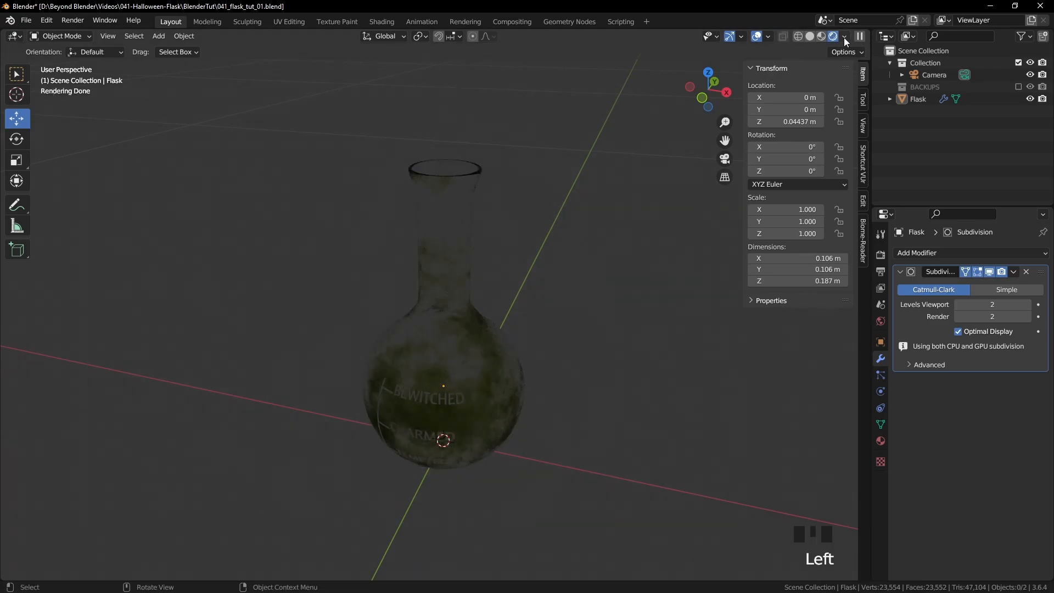
left_click(844, 37)
left_click(791, 109)
left_click(829, 138)
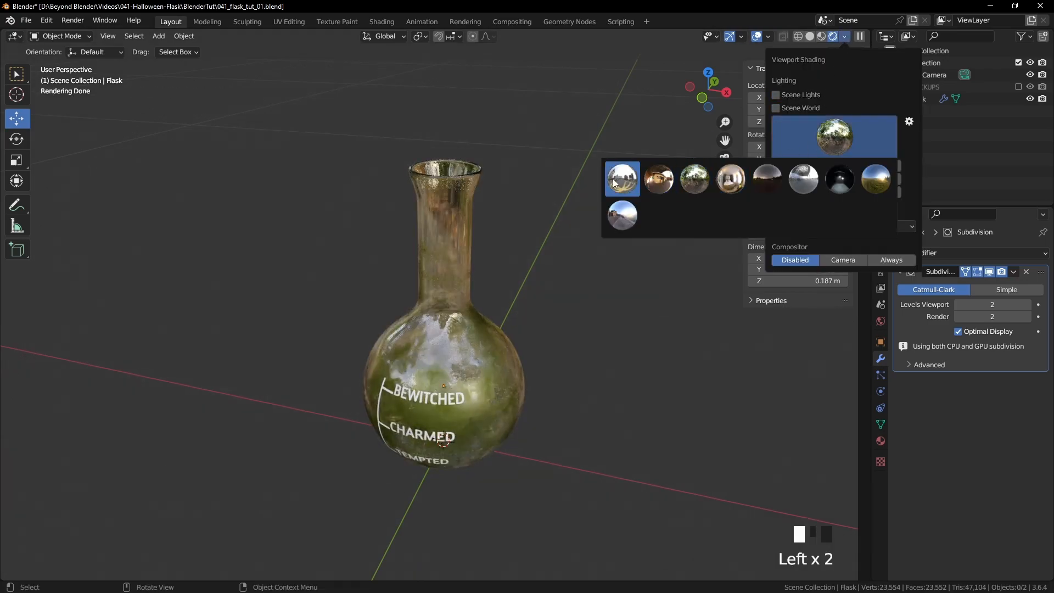
left_click(614, 182)
mouse_move(604, 274)
middle_mouse_down()
mouse_move(625, 280)
mouse_move(632, 262)
middle_mouse_up()
key("ctrl+s")
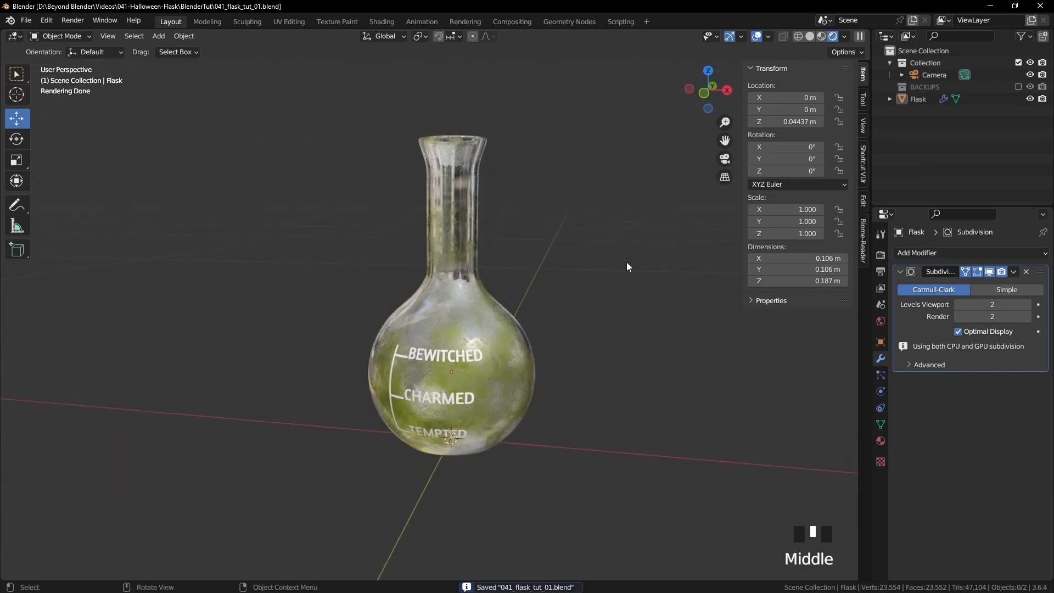
- Add a 2 m mesh plane at the world origin as a floor beneath the flask
middle_click_drag(625, 268, 611, 252, "shift")
key("shift+a")
mouse_move(611, 252)
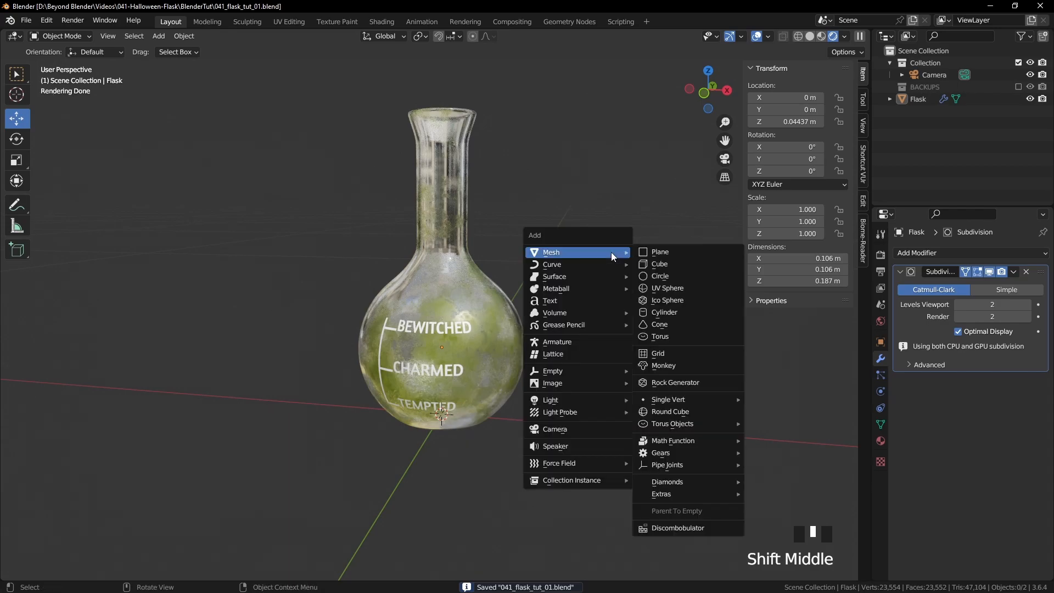
left_click(681, 252)
scroll(604, 281, "down", 10)
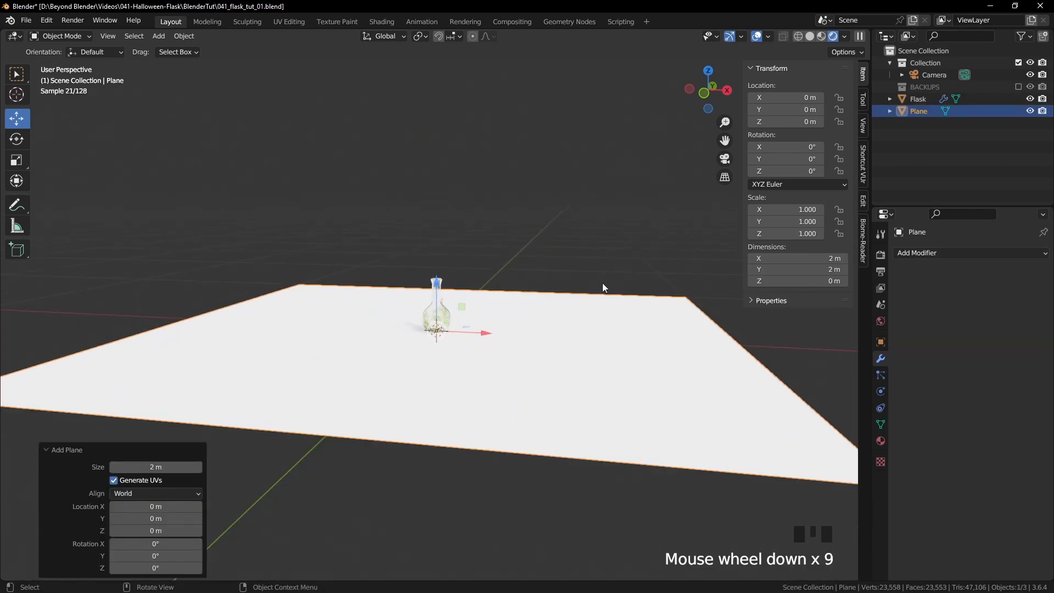
middle_click_drag(619, 285, 510, 303)
scroll(465, 298, "up", 5)
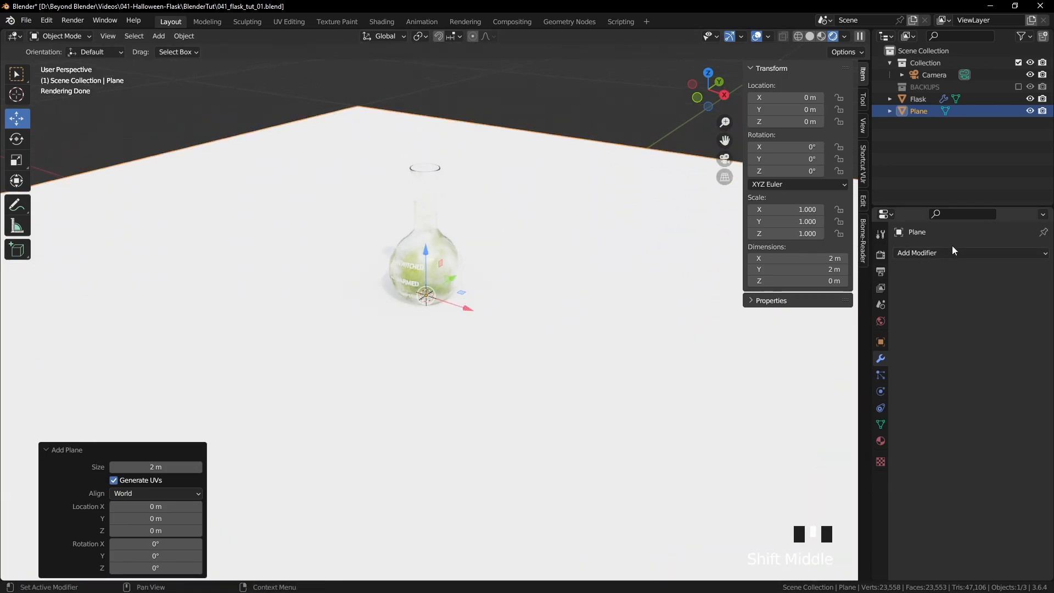
- Create a new material for the plane and rename it
left_click(880, 441)
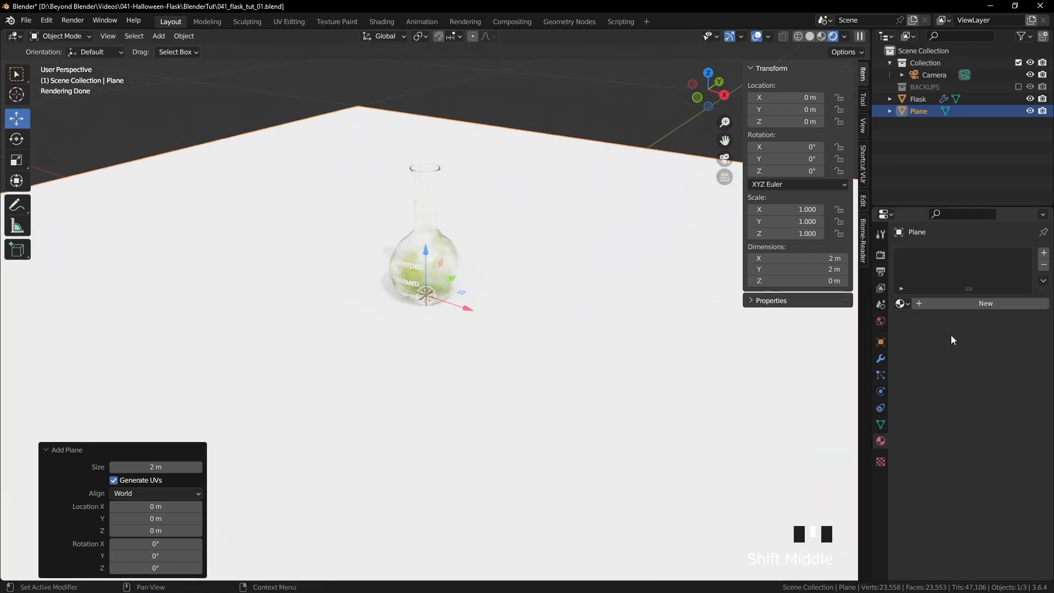
left_click(945, 306)
double_click(960, 303)
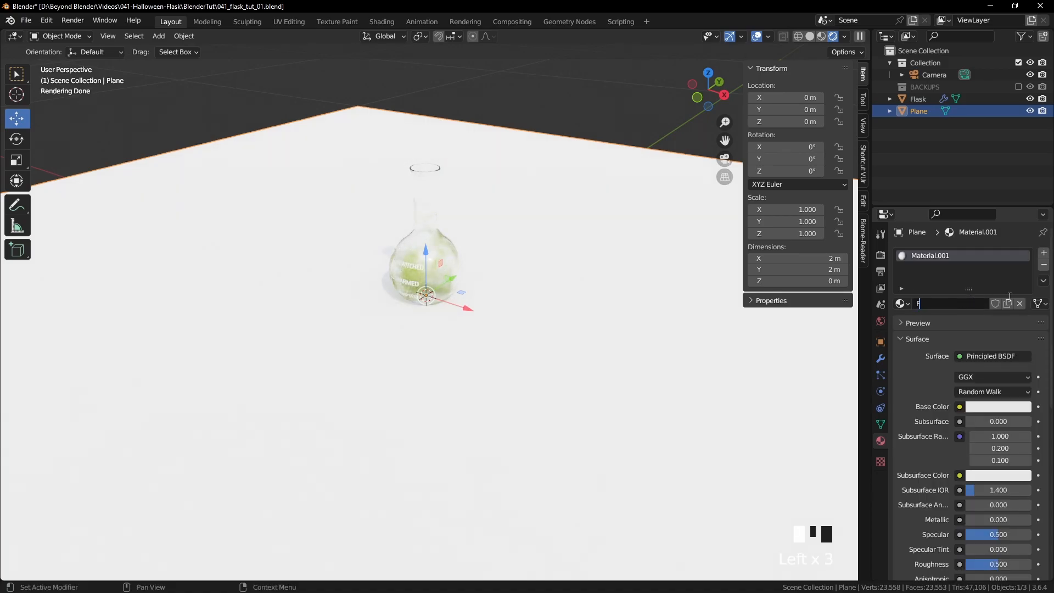
scroll(906, 472, "down", 3)
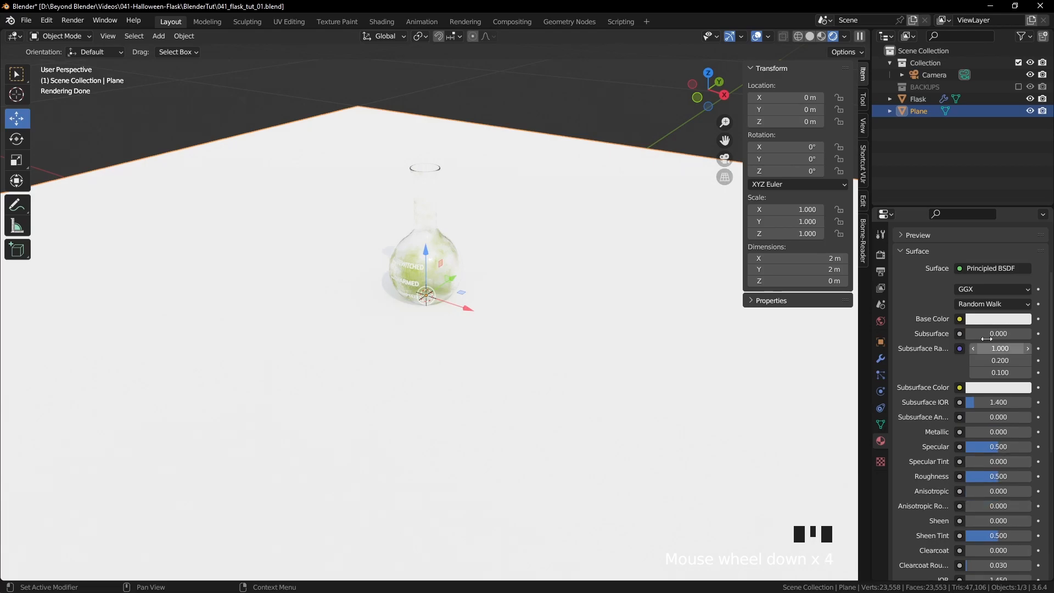
- Darken the floor plane's base color to grey 646464 and check the flask on it
left_click(991, 320)
left_click_drag(1023, 165, 1022, 201)
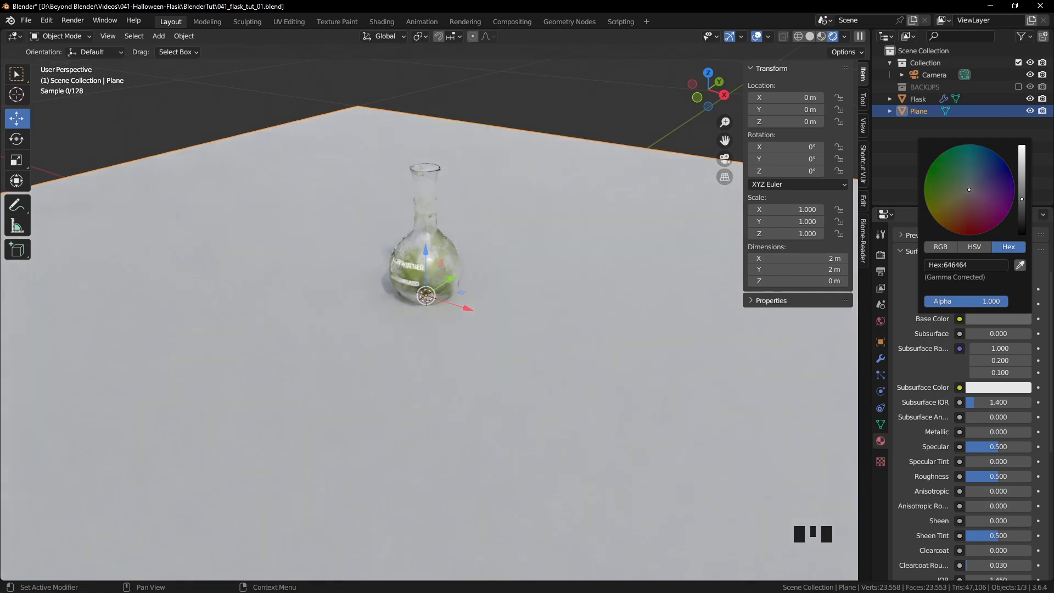
left_click(605, 131)
middle_click_drag(568, 205, 522, 253, "shift")
scroll(515, 271, "up", 4)
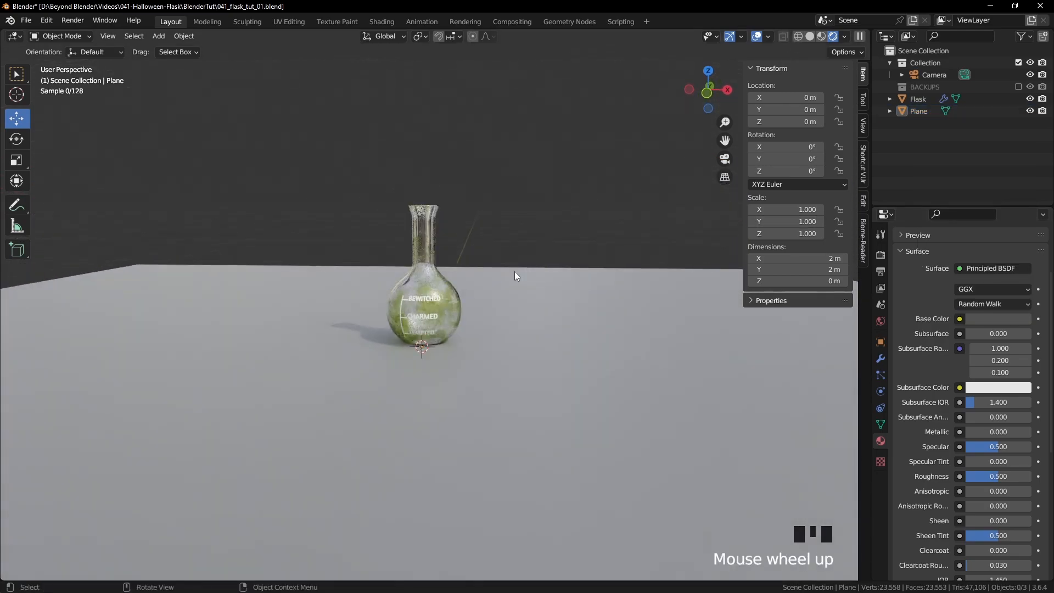
middle_click_drag(540, 289, 573, 317, "shift")
scroll(592, 304, "down", 2)
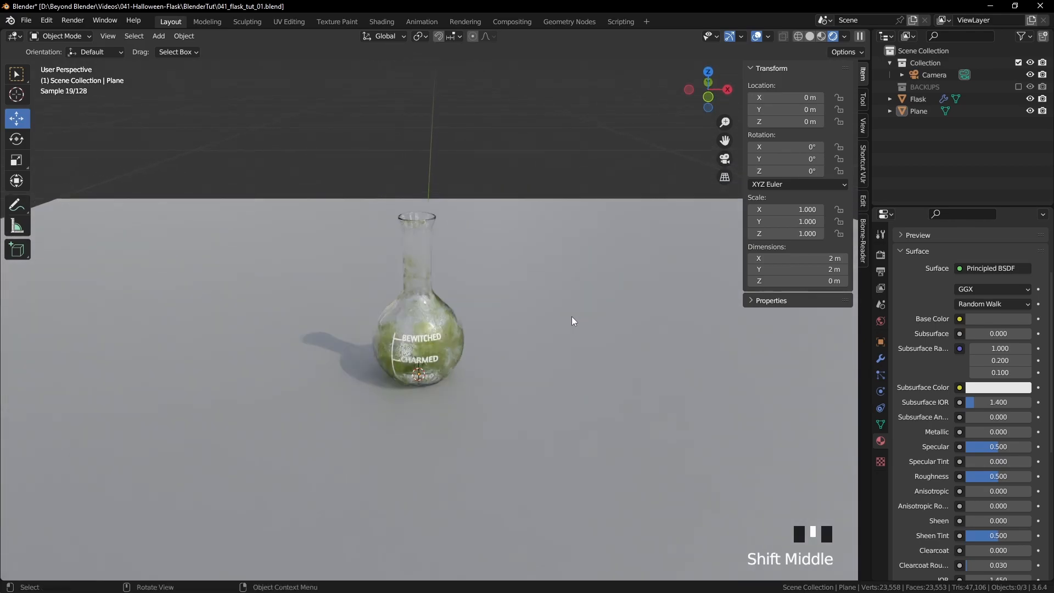
- Add an area light at the world origin and raise it above the flask to a height of about 0.25 m
key("shift+a")
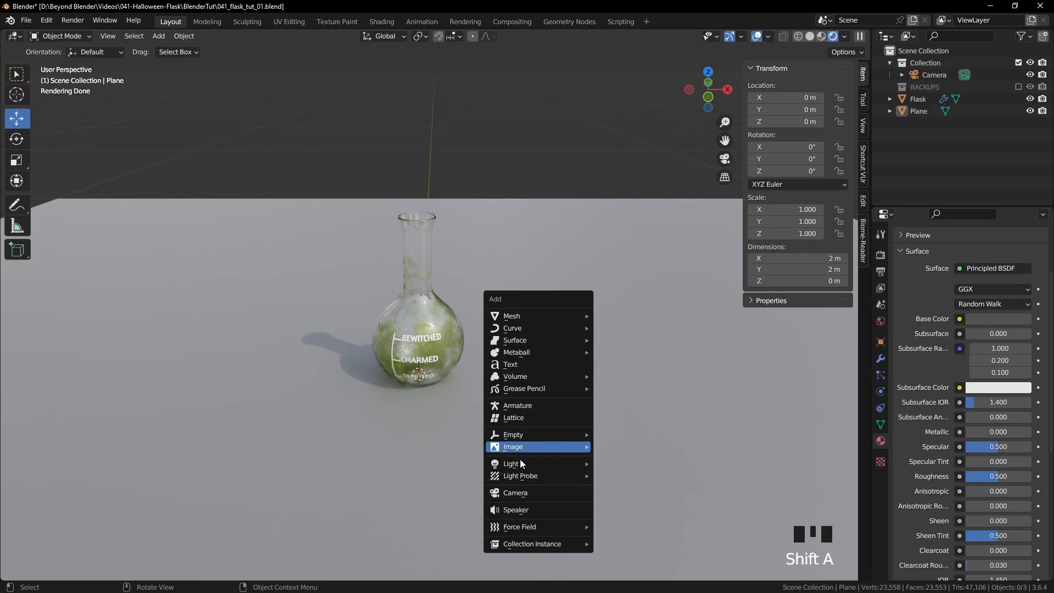
mouse_move(517, 470)
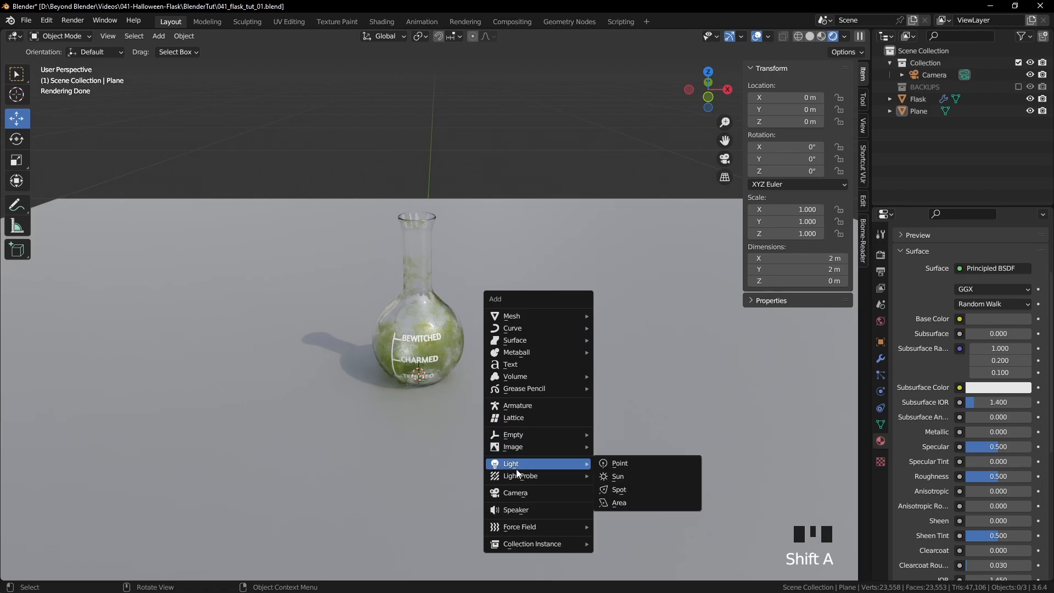
left_click(620, 503)
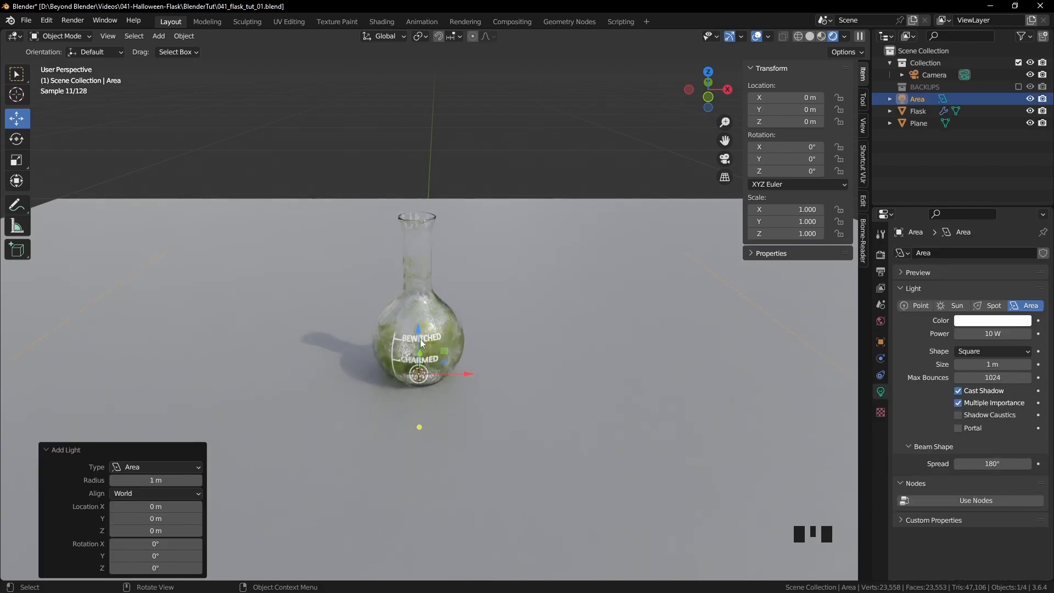
left_click_drag(420, 335, 502, 108)
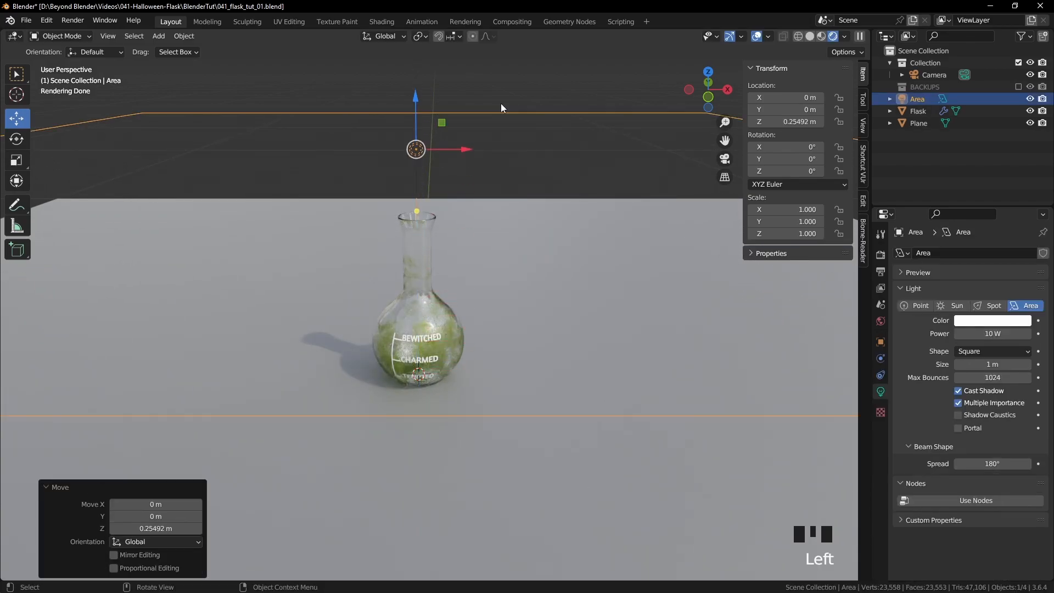
- Enable Scene World in the rendered viewport shading and view the area light's effect on the flask and floor
left_click(845, 37)
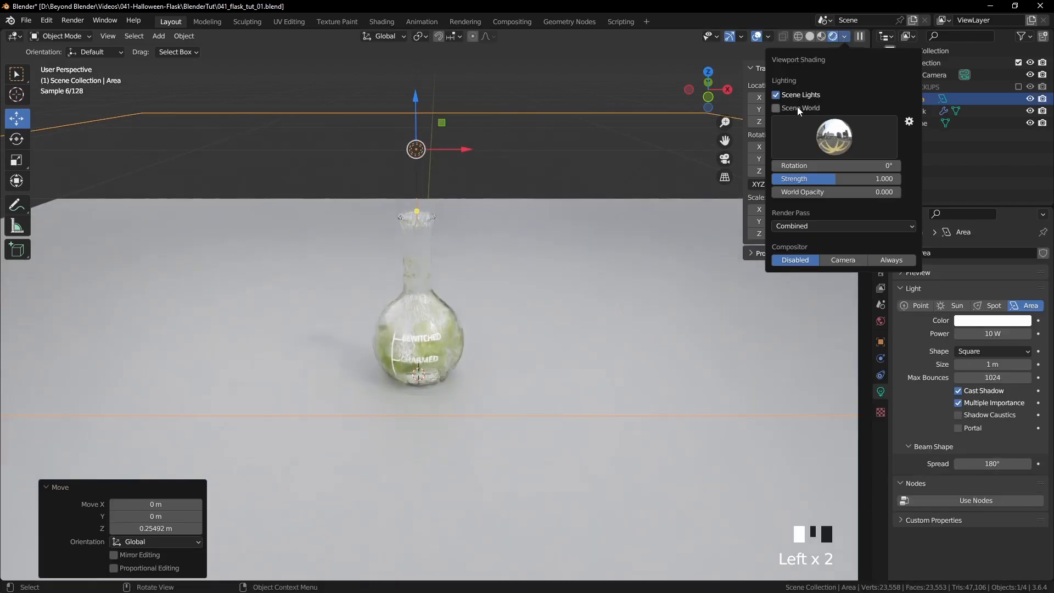
left_click(776, 108)
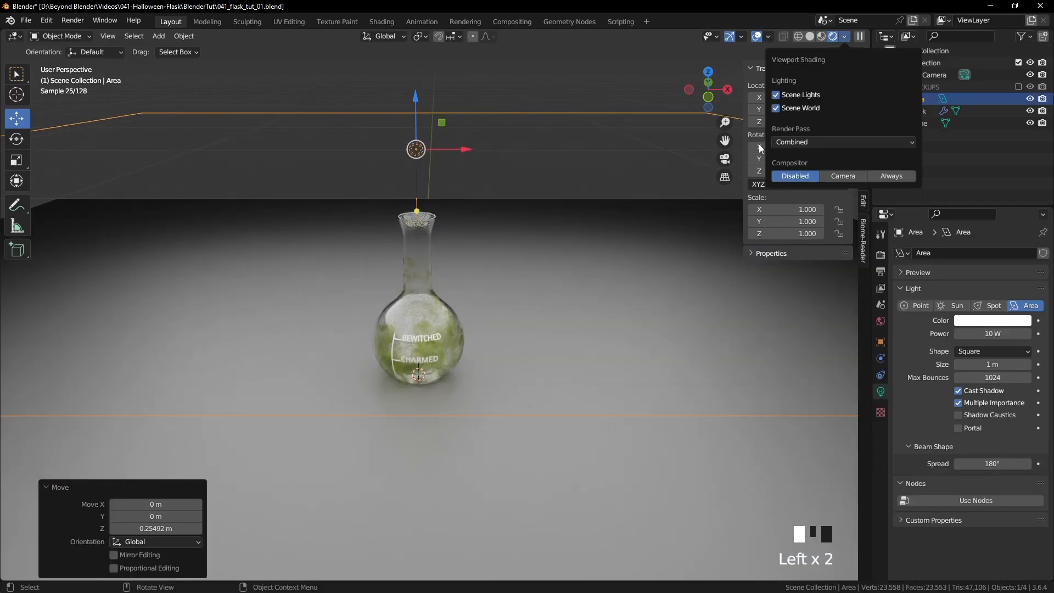
left_click(604, 203)
middle_click_drag(604, 202, 564, 190)
scroll(563, 191, "down", 2)
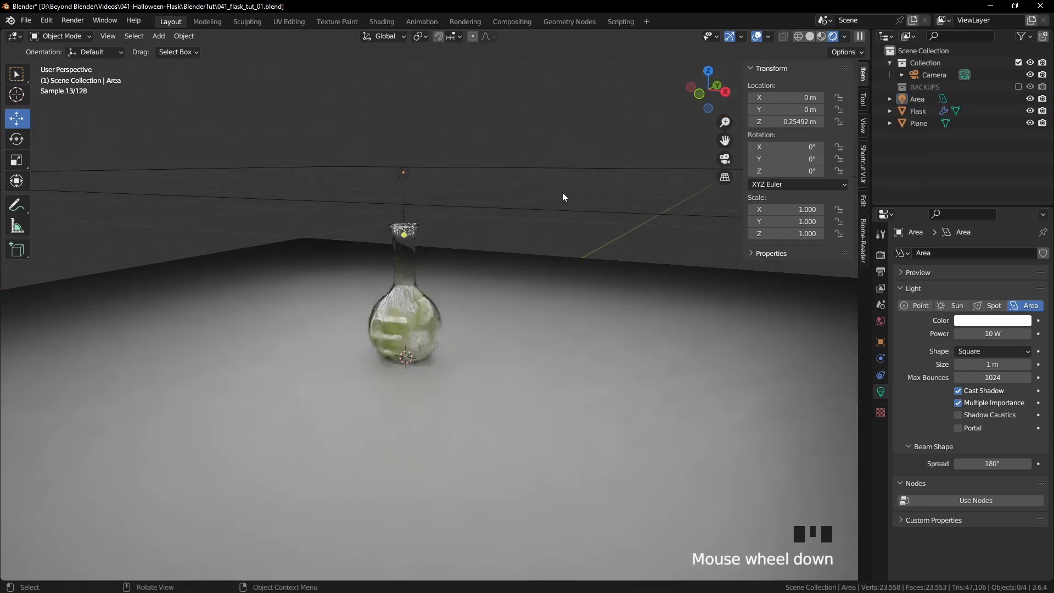
- Set the area light's size to 0.5 m and raise it to a height of about 0.43 m
left_click(427, 173)
scroll(499, 229, "down", 3)
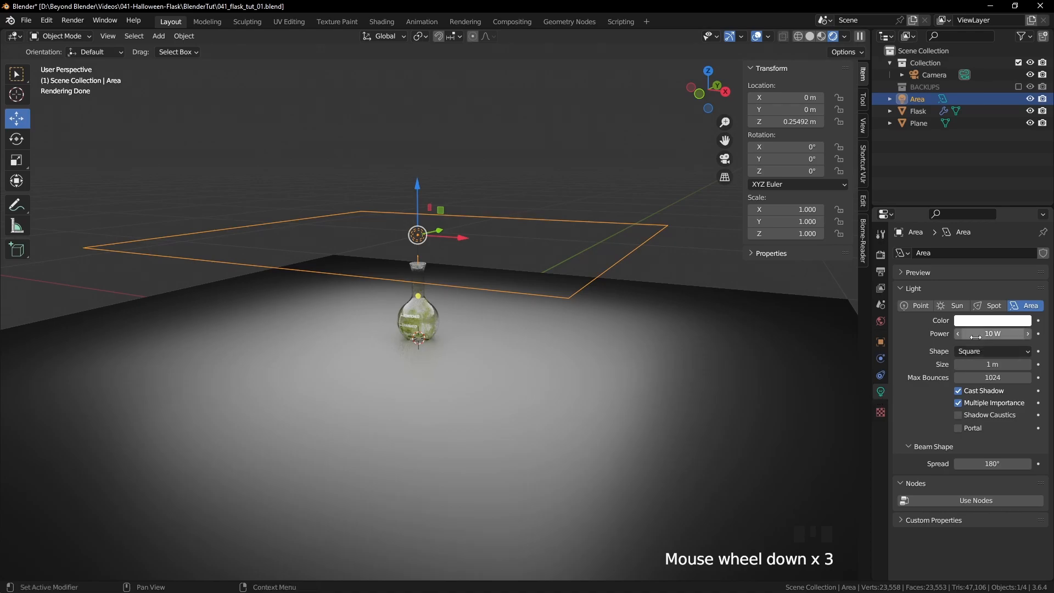
type(".")
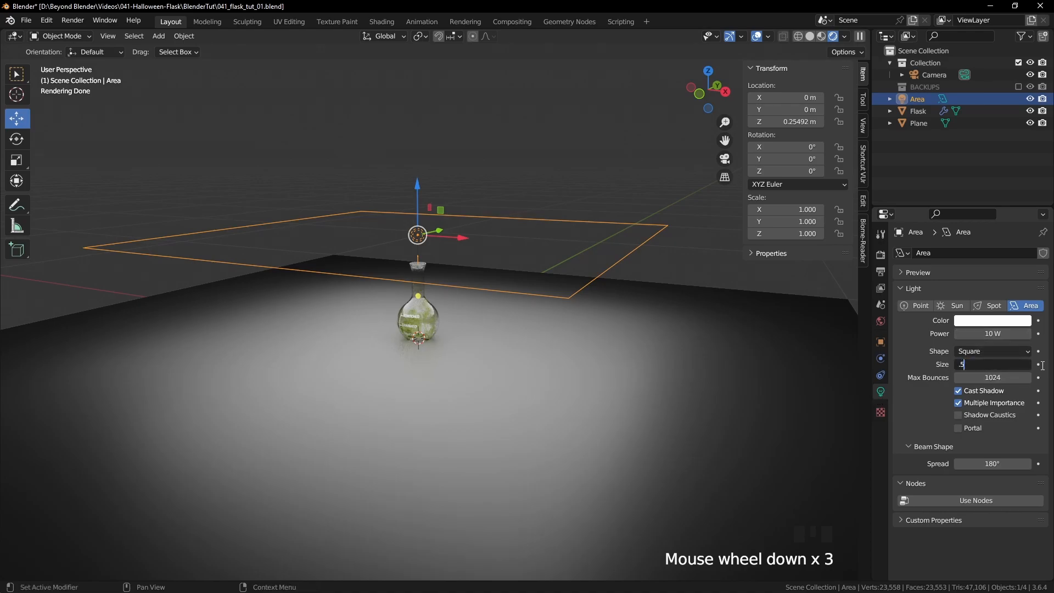
type("5")
key("Return")
left_click_drag(409, 187, 421, 124)
middle_click_drag(478, 258, 540, 285)
scroll(503, 266, "up", 3)
- Add a Track To constraint to the area light with the flask as its target
left_click(880, 375)
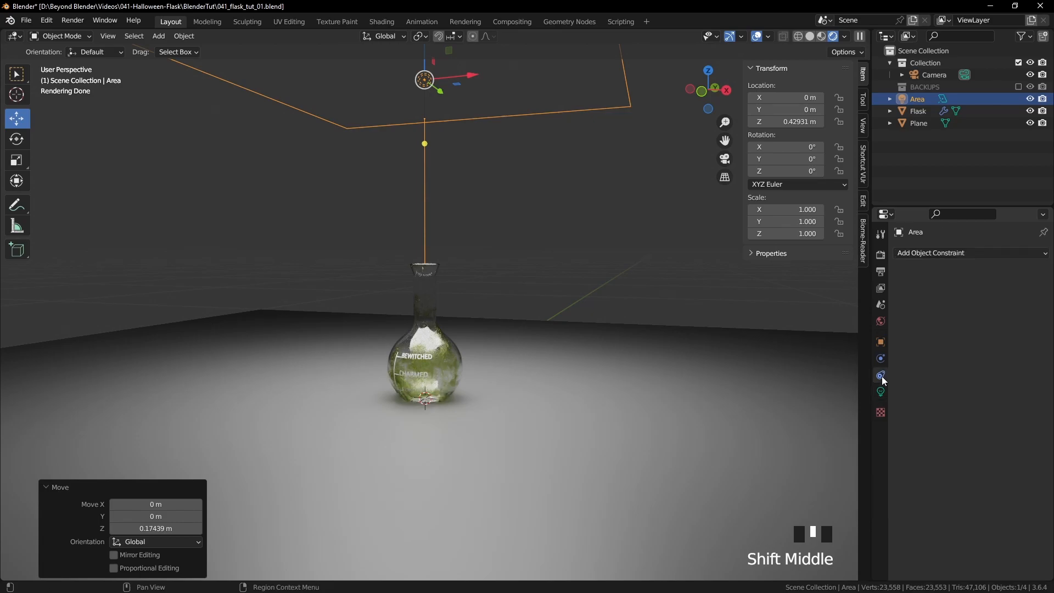
left_click(936, 251)
left_click(921, 337)
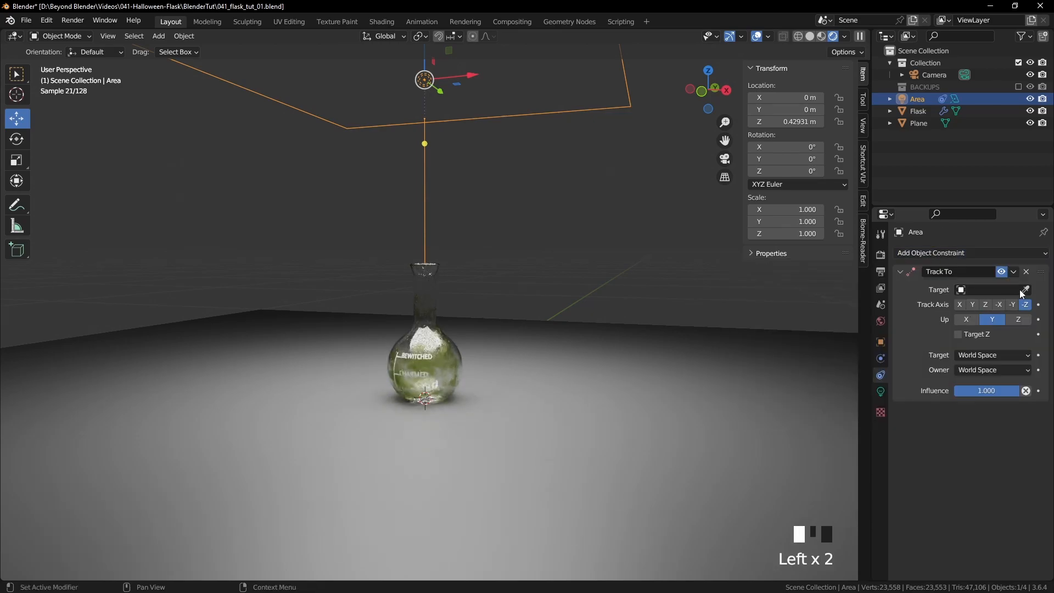
left_click(441, 371)
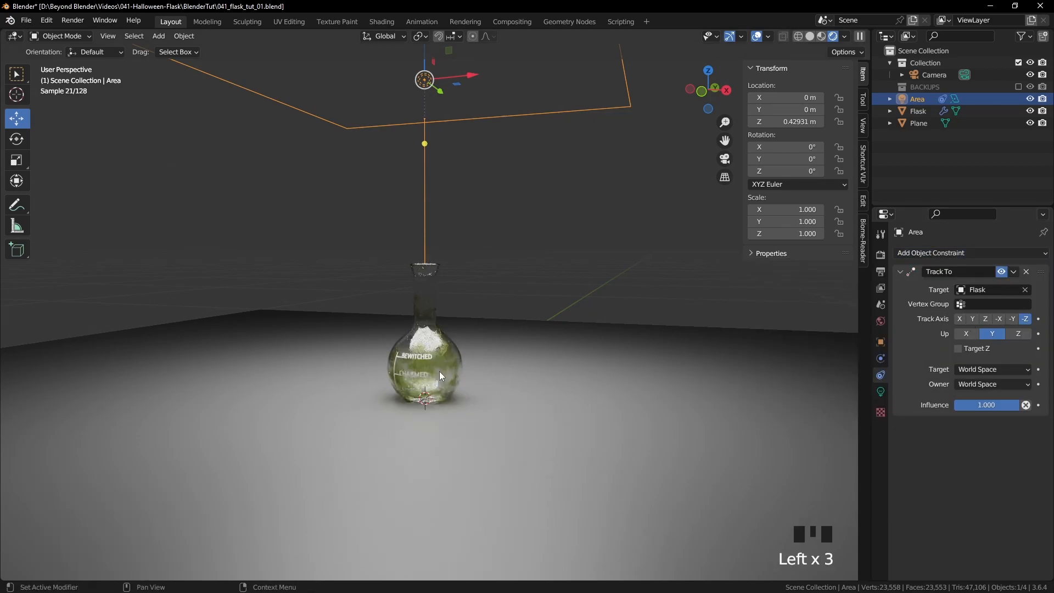
- Move the area light off to the side and behind the flask, to about X 0.215 m and Y 0.142 m
middle_click_drag(558, 192, 539, 233)
left_click_drag(445, 166, 529, 214)
middle_click_drag(530, 216, 584, 221)
left_click_drag(492, 152, 601, 172)
middle_click_drag(557, 306, 544, 307)
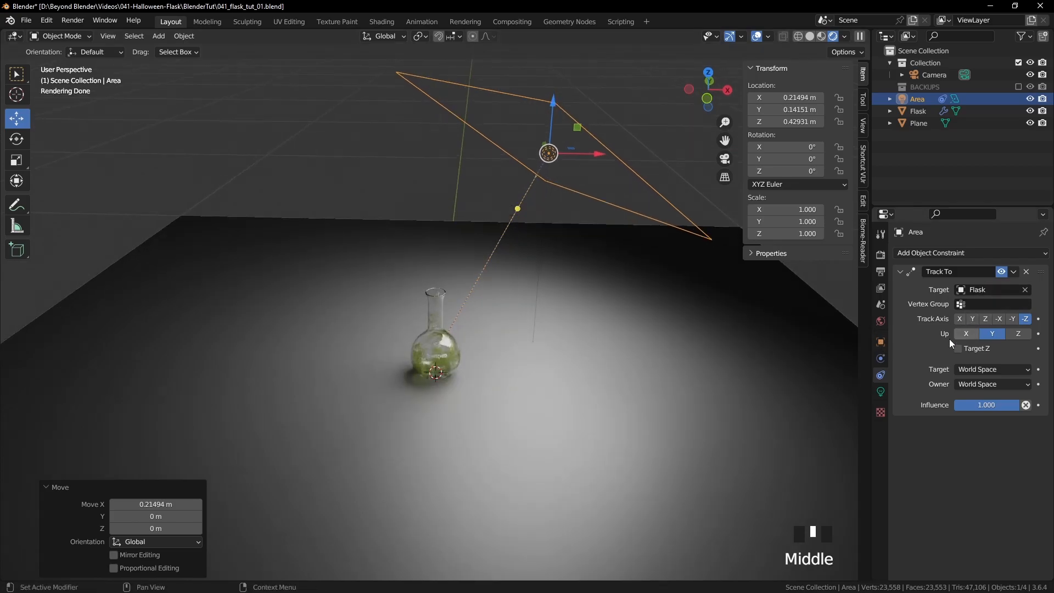
- Change the area light's shape to Disk and look at the flask up close
left_click(881, 392)
left_click(984, 354)
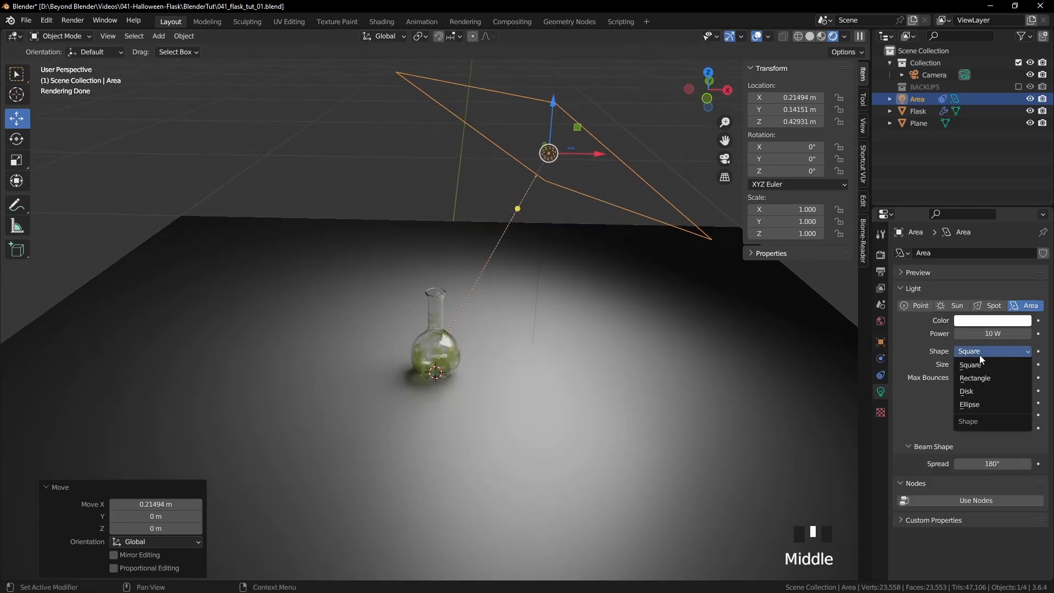
left_click(971, 392)
middle_click_drag(447, 345, 500, 332)
scroll(459, 378, "up", 6)
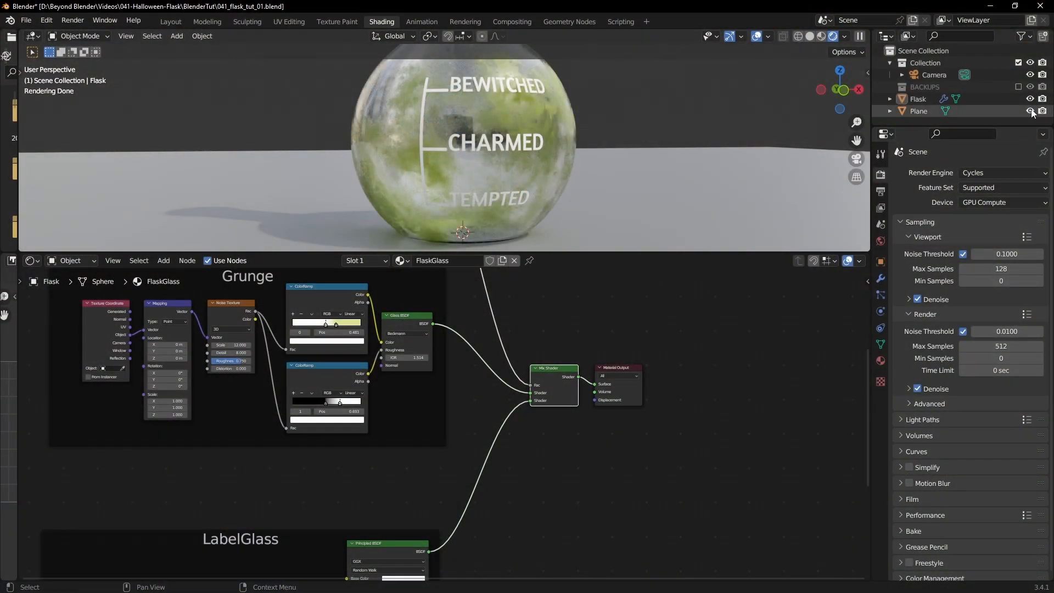
- Hide the floor plane in the viewport and inspect the flask's label text up close
left_click(1031, 111)
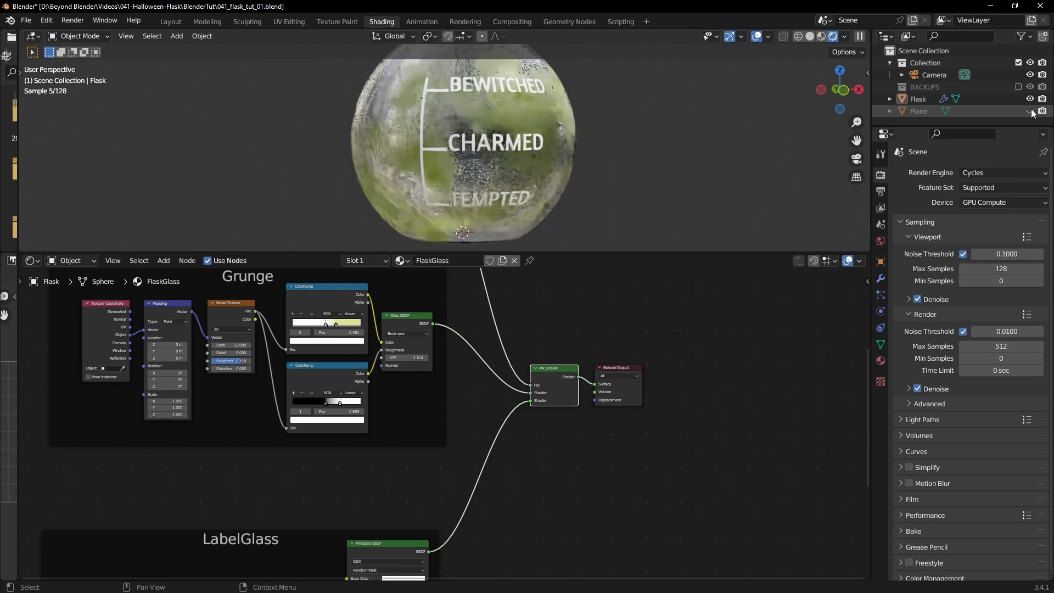
middle_click_drag(671, 165, 648, 159)
scroll(642, 156, "up", 4)
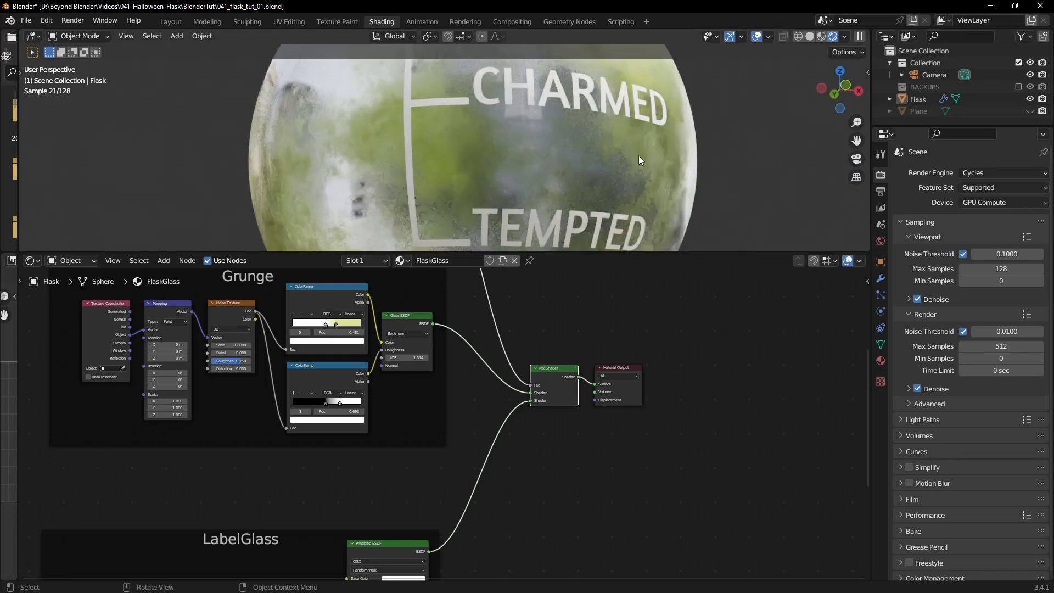
mouse_move(590, 185)
middle_mouse_down("shift")
mouse_move(578, 141)
mouse_move(577, 194)
middle_mouse_up("shift")
middle_click_drag(591, 79, 578, 153, "shift")
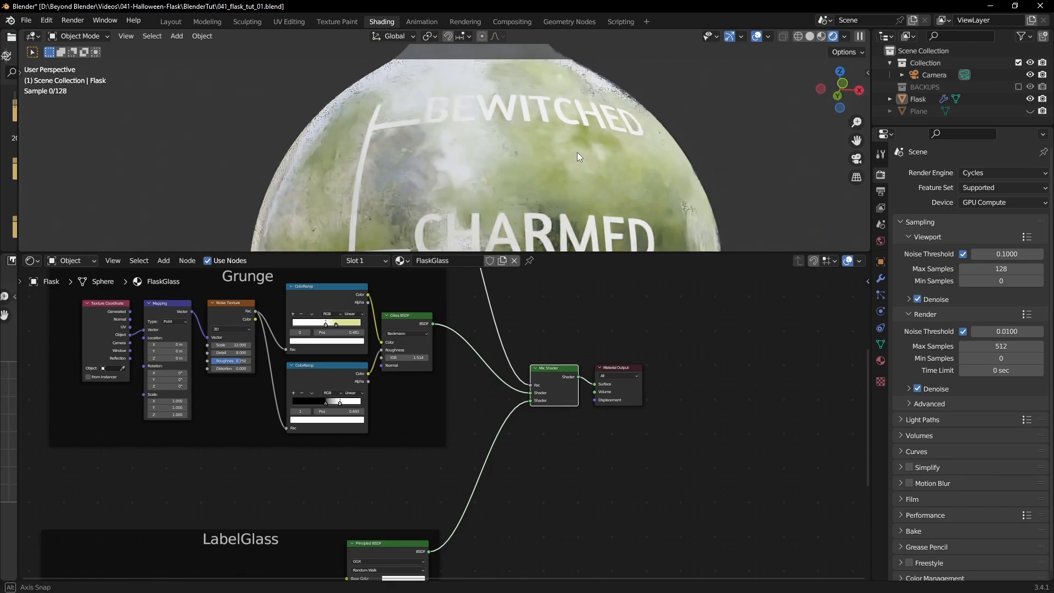
scroll(578, 153, "down", 3)
middle_click_drag(578, 227, 601, 166, "shift")
scroll(591, 153, "down", 2)
scroll(609, 181, "up", 3)
- Preview the LabelGlass ColorRamp on the flask and set its black stop to 0.452 and white stop to 0.647
middle_click_drag(502, 427, 587, 369)
middle_click_drag(578, 463, 638, 316)
middle_click_drag(537, 340, 536, 433)
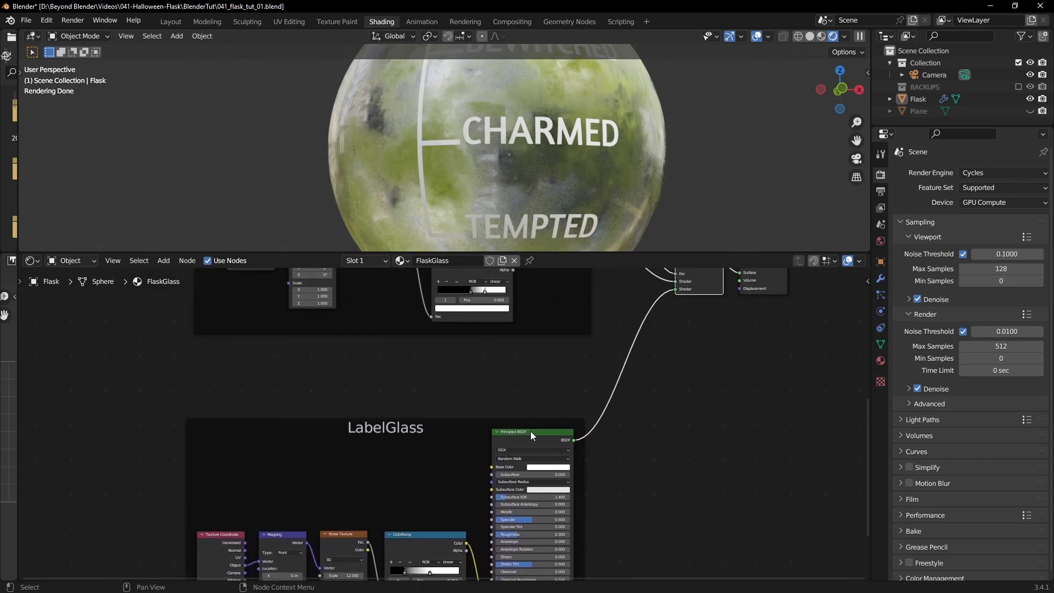
left_click_drag(523, 420, 530, 343)
scroll(660, 472, "up", 6)
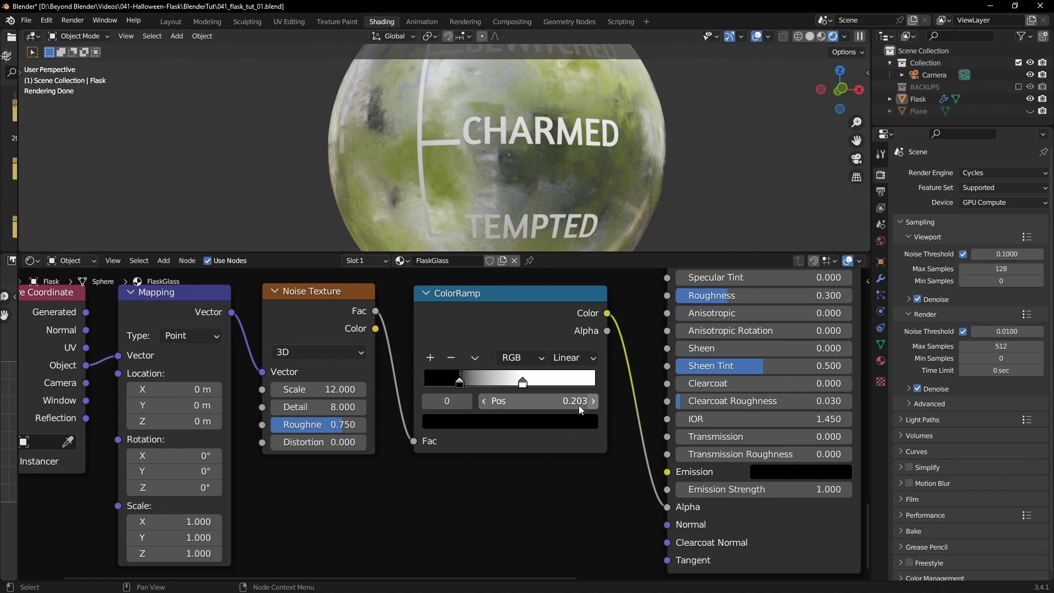
scroll(529, 343, "down", 1)
middle_click_drag(549, 357, 501, 427)
left_click(471, 352, "ctrl+shift")
middle_click_drag(432, 172, 525, 164)
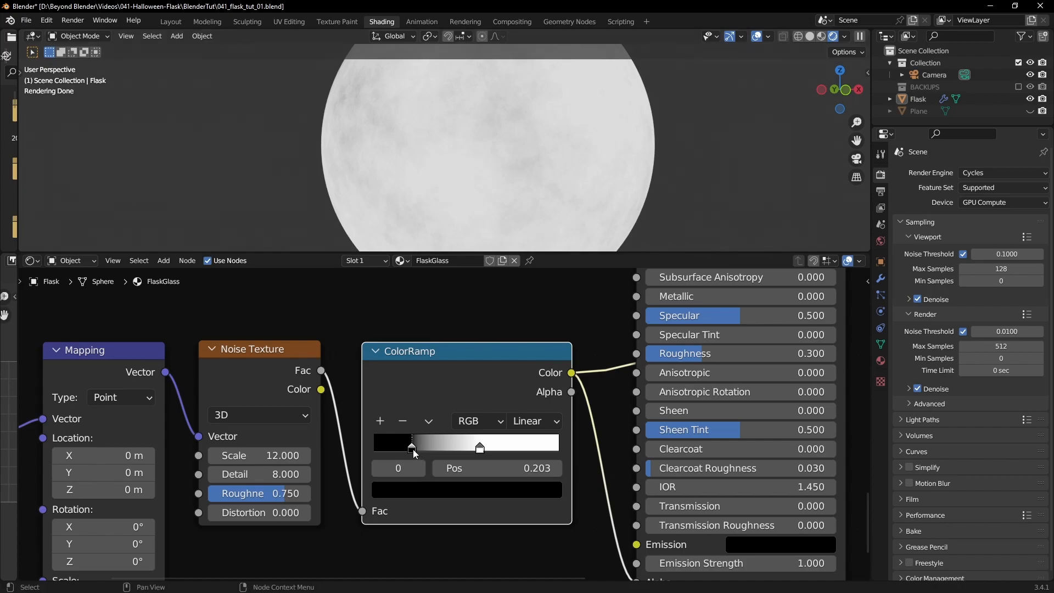
left_click_drag(434, 450, 493, 451)
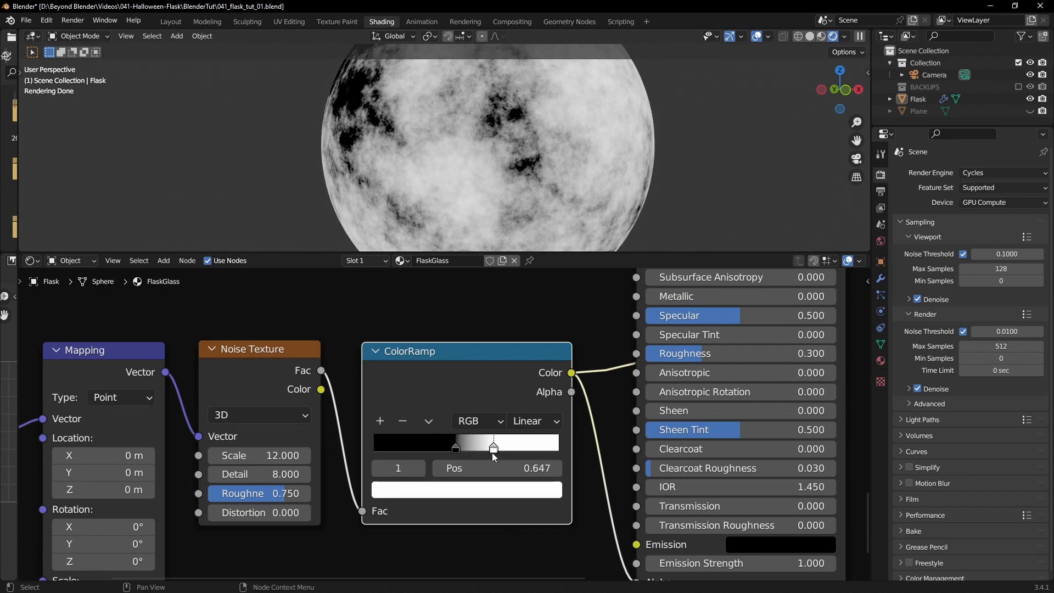
scroll(670, 400, "down", 5)
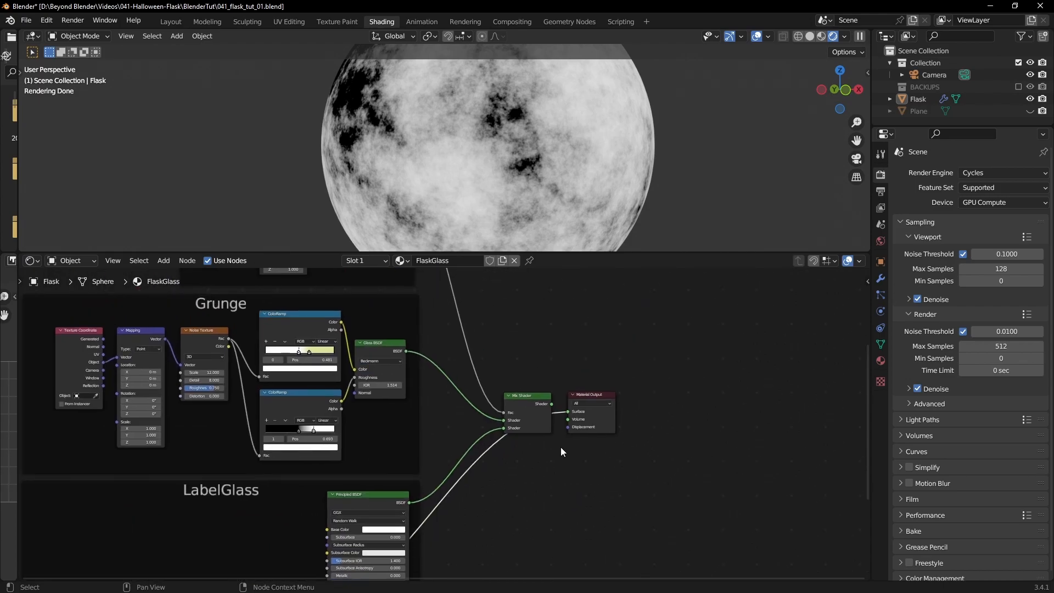
- Reconnect the Mix Shader to the material output and inspect the worn label from several angles
left_click(533, 395, "ctrl+shift")
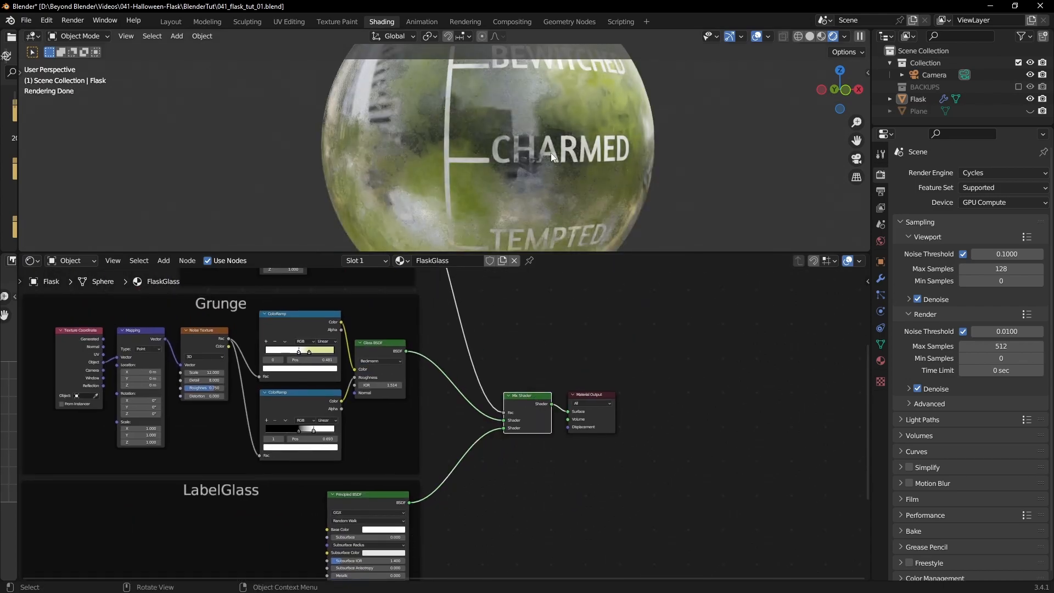
middle_click_drag(553, 164, 578, 176)
scroll(578, 175, "up", 2)
middle_click_drag(678, 190, 599, 229)
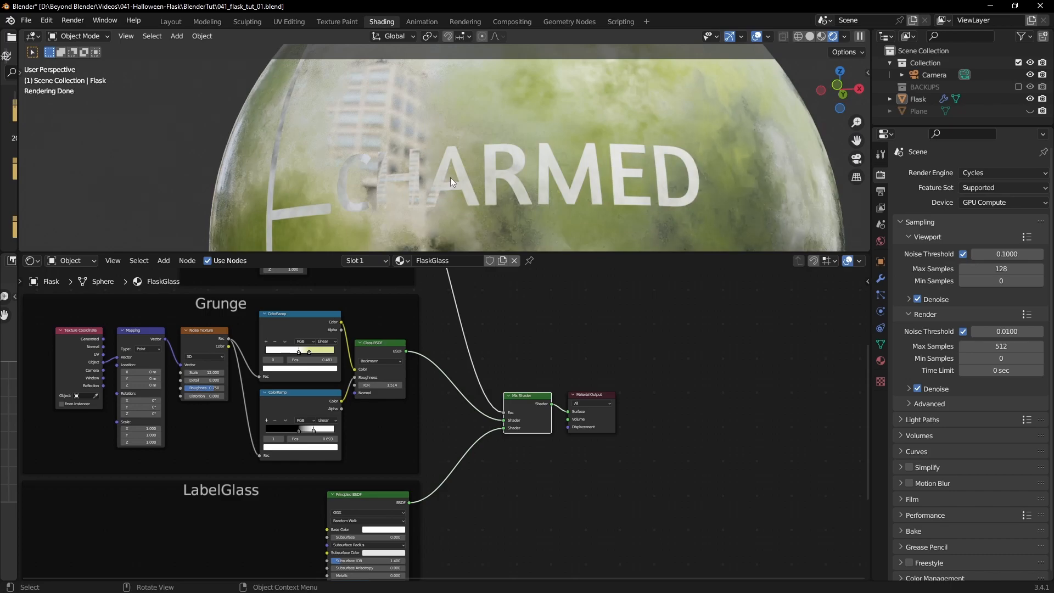
middle_click_drag(486, 164, 619, 126)
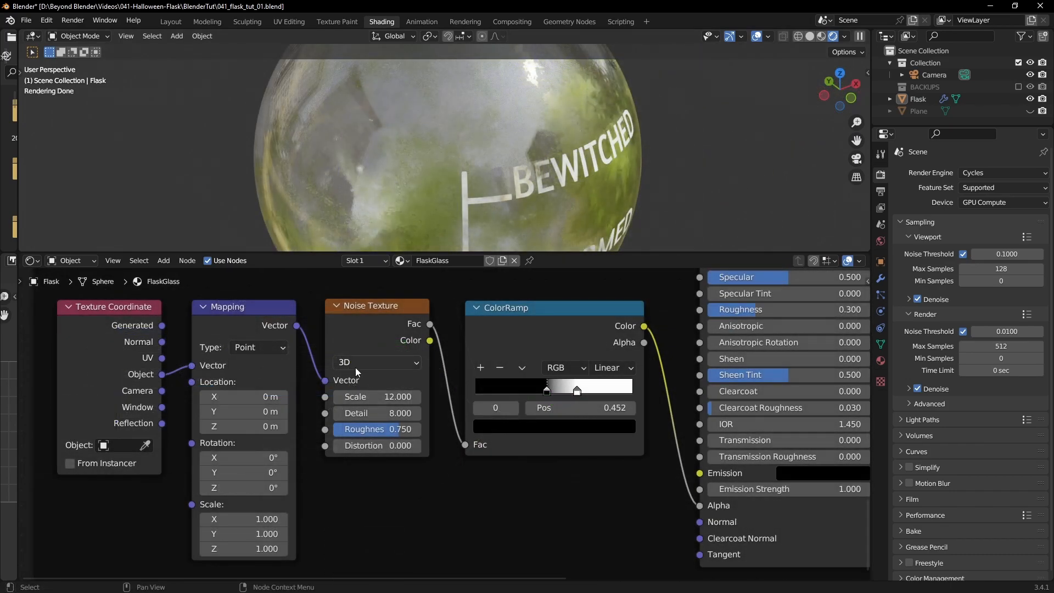
- Switch the LabelGlass Noise Texture to 4D and set its W to -0.040 while previewing the ColorRamp output
left_click(368, 360)
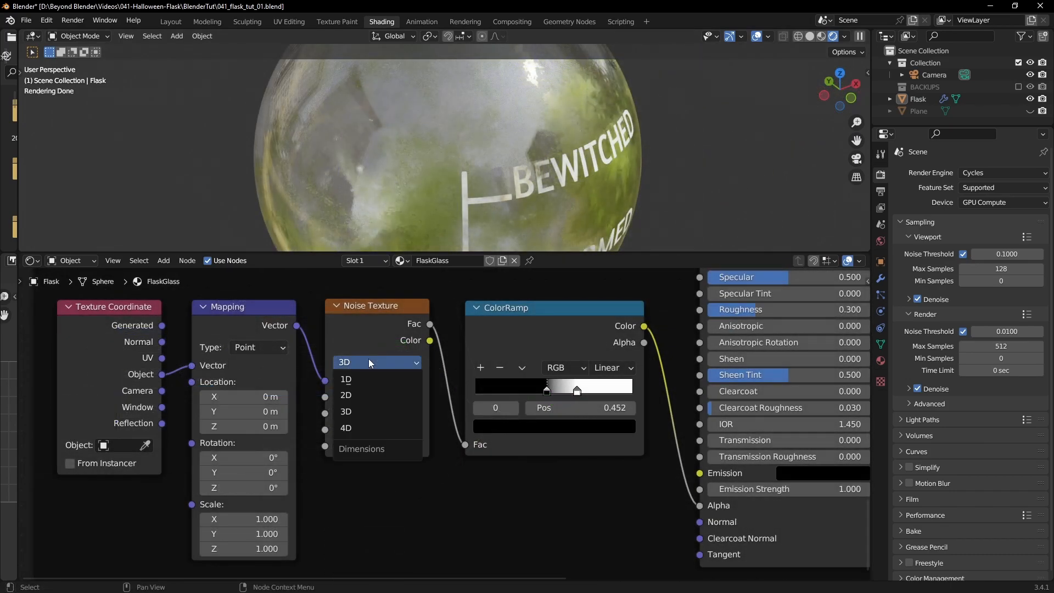
left_click(354, 429)
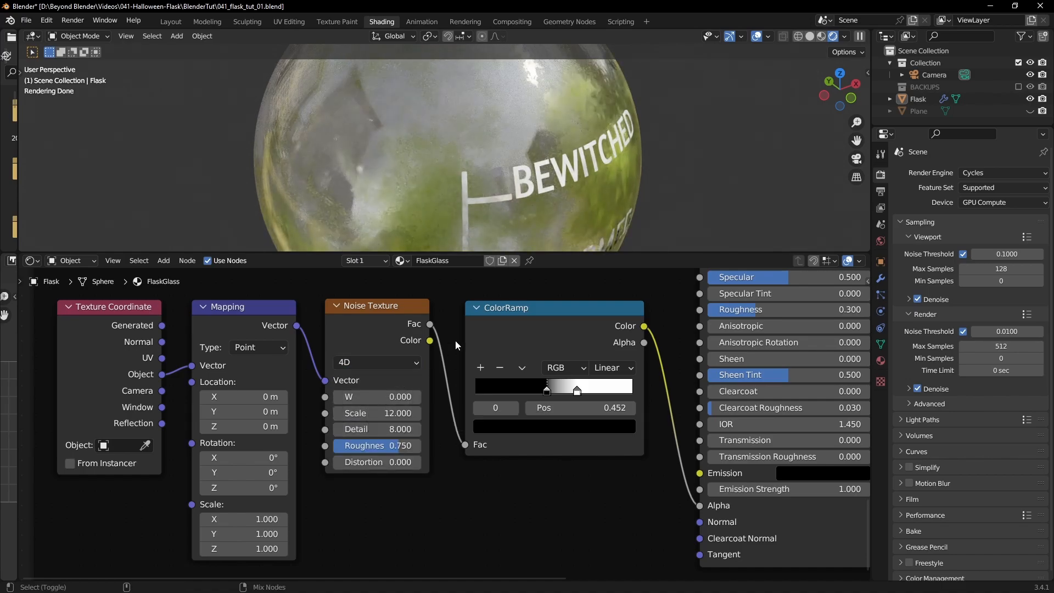
left_click(497, 309, "ctrl+shift")
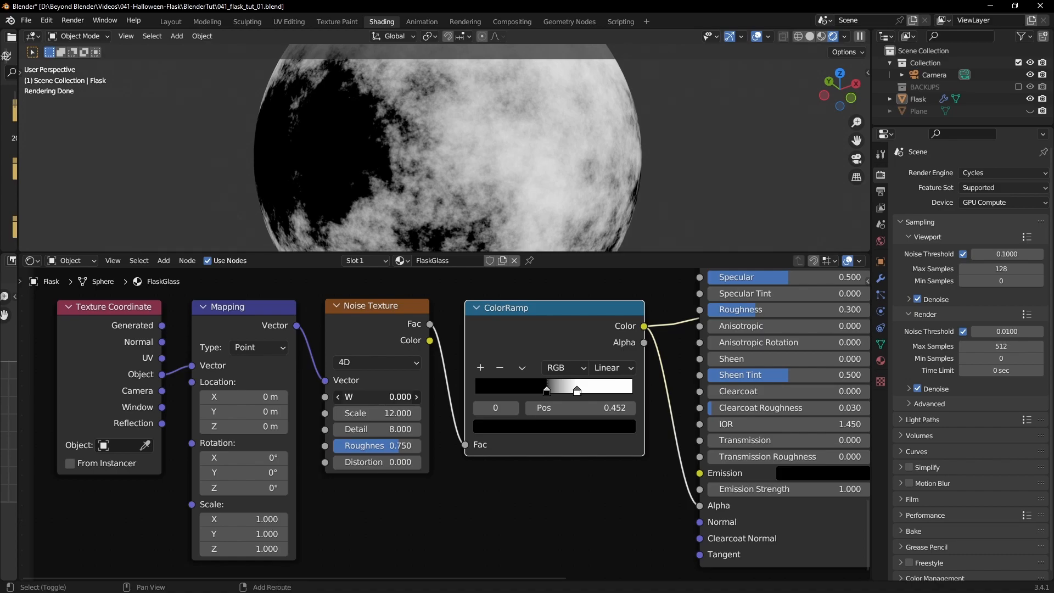
mouse_move(378, 397)
left_mouse_down("shift")
mouse_move(386, 397)
mouse_move(375, 397)
left_mouse_up("shift")
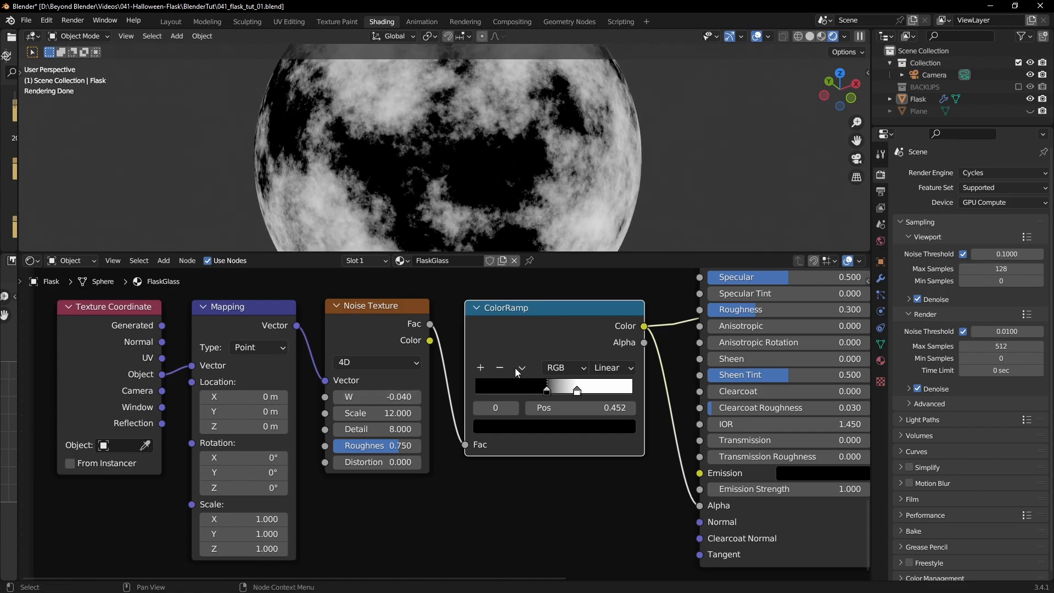
left_click(615, 306, "ctrl+shift")
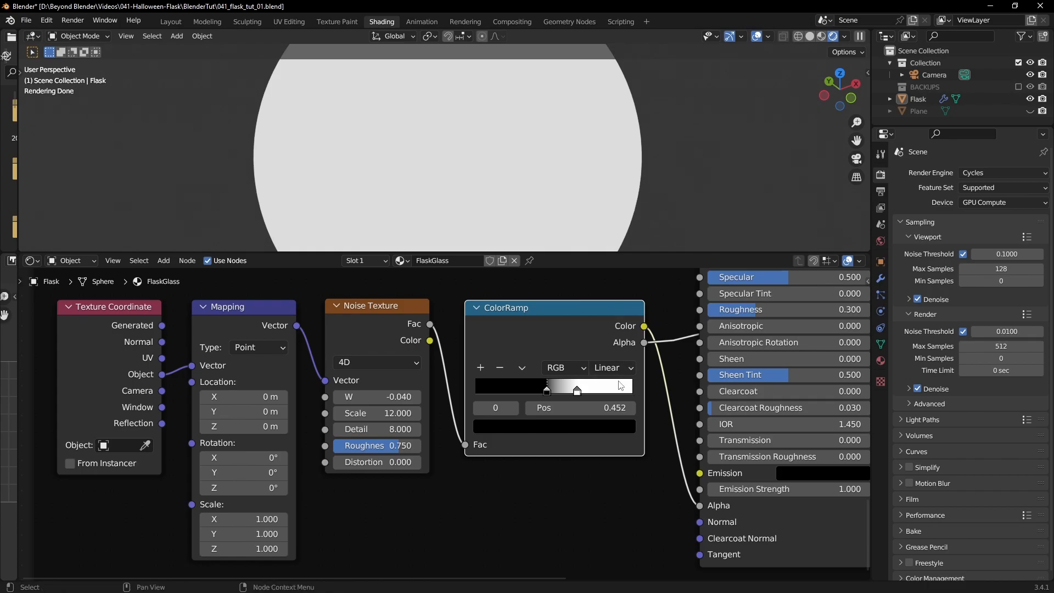
scroll(556, 389, "down", 2)
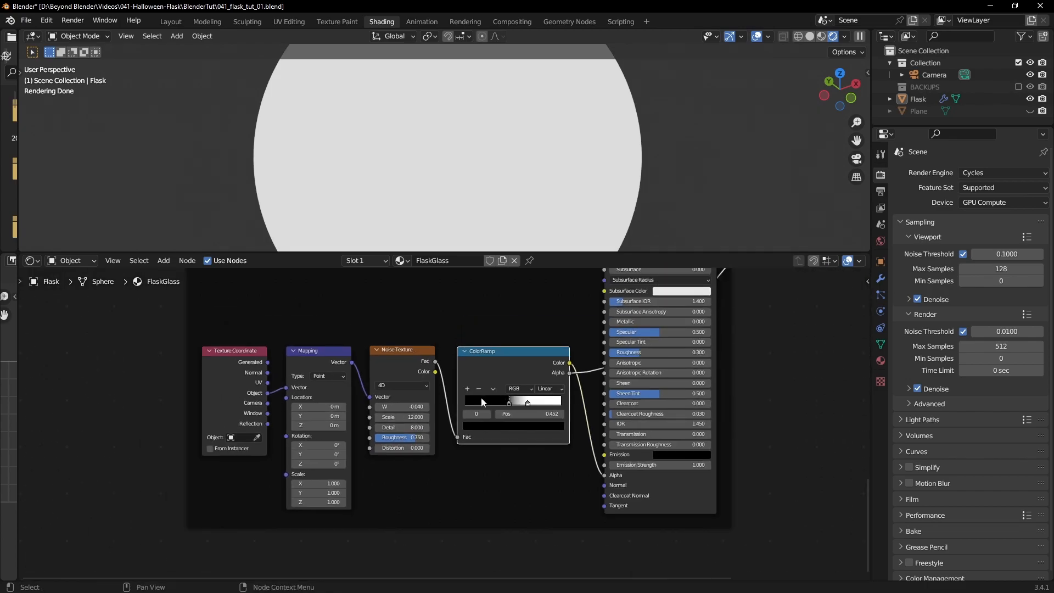
- Preview the LabelGlass ColorRamp on the flask, and reconnect the Mix Shader to the material output to check the worn label
left_click(511, 356, "ctrl+shift")
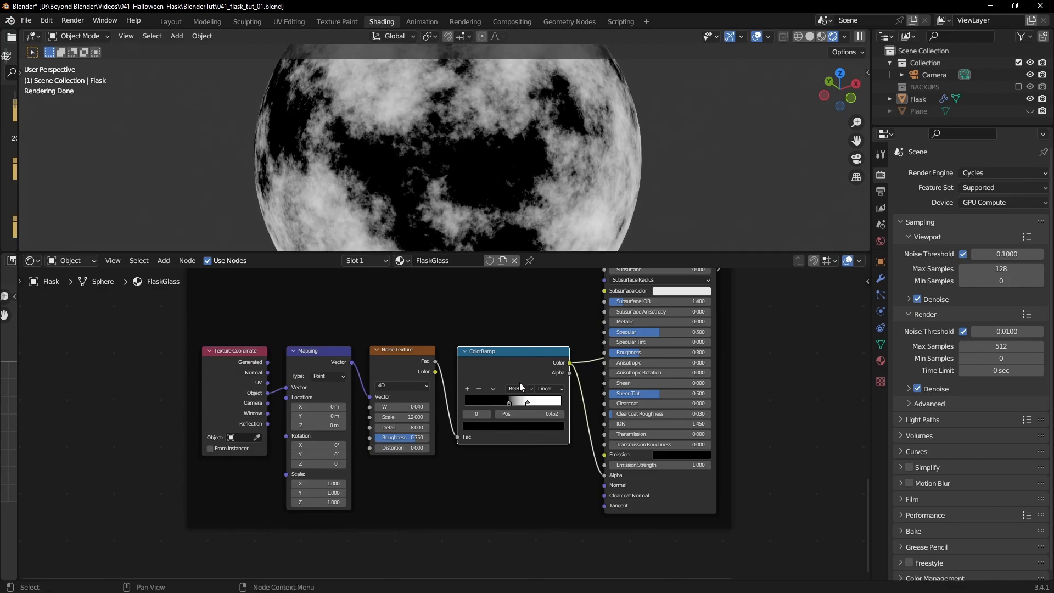
left_click(697, 506, "ctrl+shift")
scroll(726, 344, "down", 6)
middle_click_drag(726, 334, 591, 493)
left_click(587, 368, "ctrl+shift")
middle_click_drag(611, 192, 592, 148)
scroll(589, 164, "down", 3)
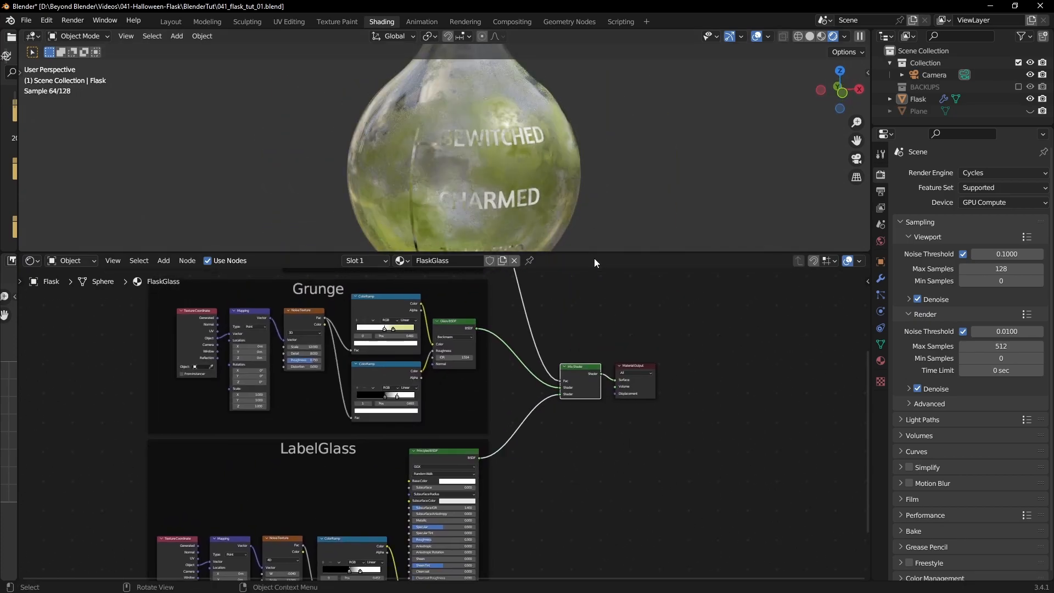
- Enlarge the 3D viewport area and fine-tune the label's worn pattern in the LabelGlass nodes
left_click_drag(594, 251, 597, 400)
mouse_move(601, 335)
middle_mouse_down()
mouse_move(621, 287)
mouse_move(640, 282)
mouse_move(617, 324)
middle_mouse_up()
middle_click_drag(555, 487, 633, 434)
middle_click_drag(617, 510, 688, 407)
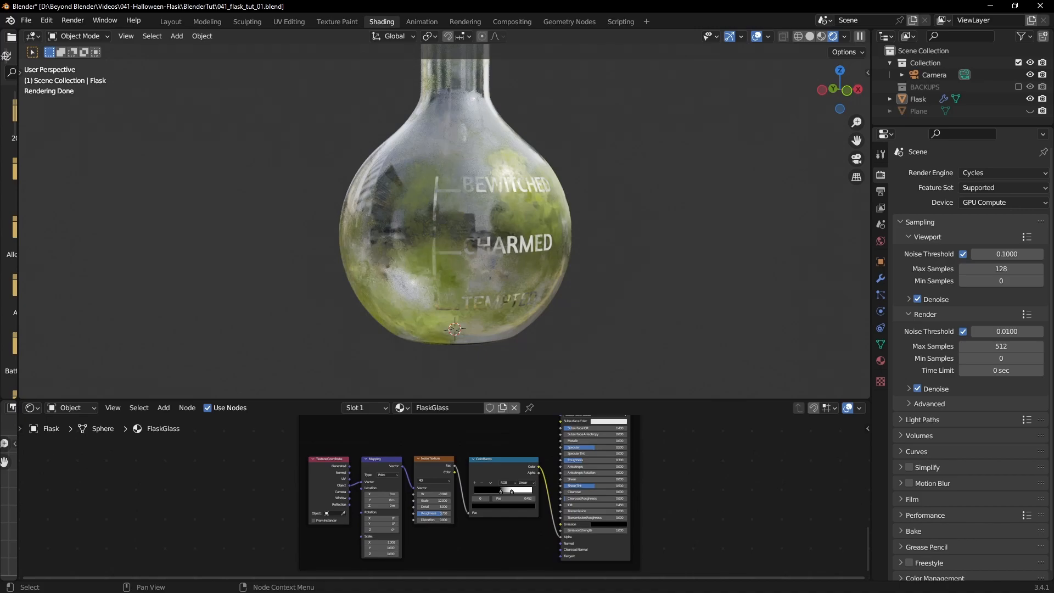
scroll(618, 536, "up", 4)
scroll(607, 529, "up", 2)
left_click_drag(571, 487, 543, 486)
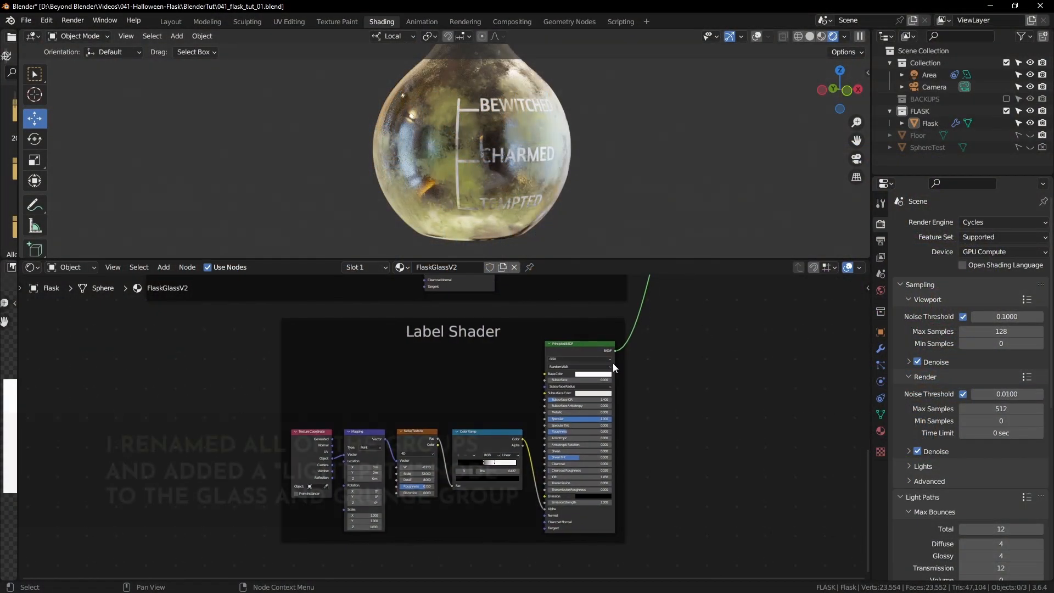
- Maximize the node editor and review FlaskGlassV2's Mix Mask - Label, Glass n Grunge and Label Shader groups
key("ctrl+space")
scroll(701, 268, "down", 1)
middle_click_drag(701, 267, 681, 260)
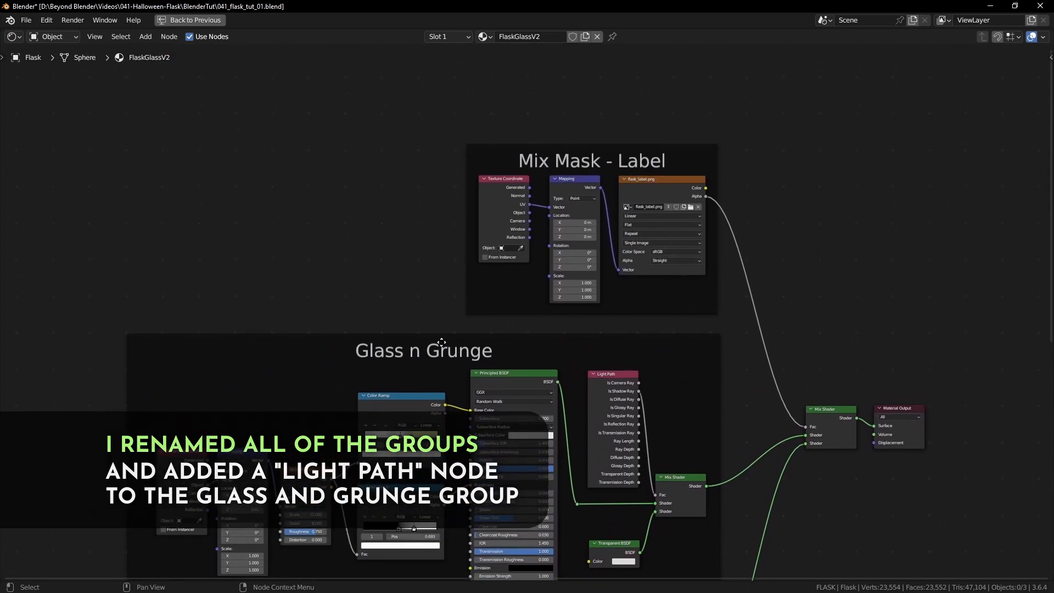
scroll(449, 358, "down", 10, "shift")
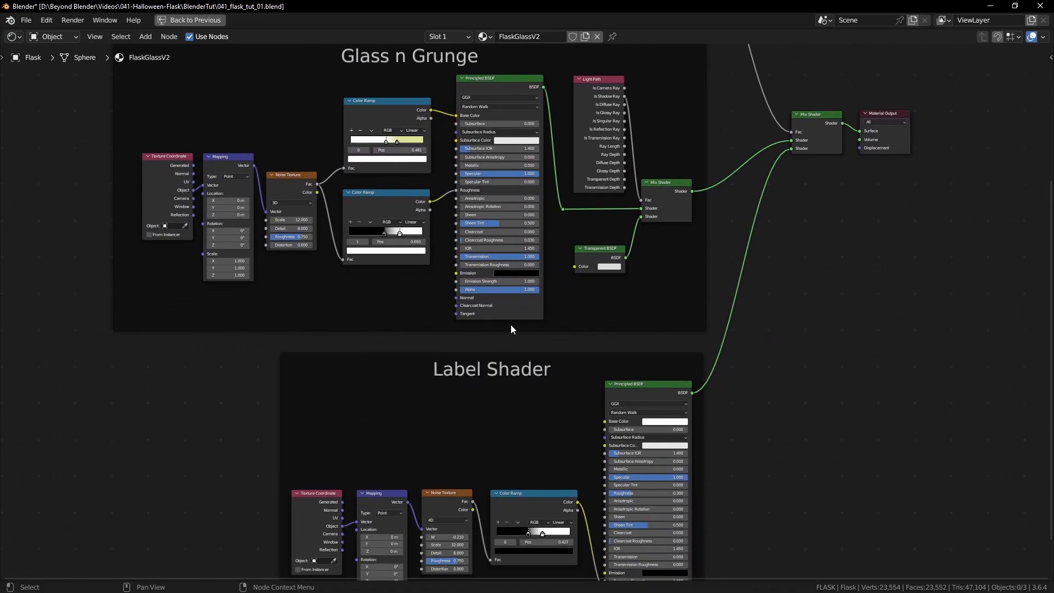
scroll(511, 376, "up", 5, "shift")
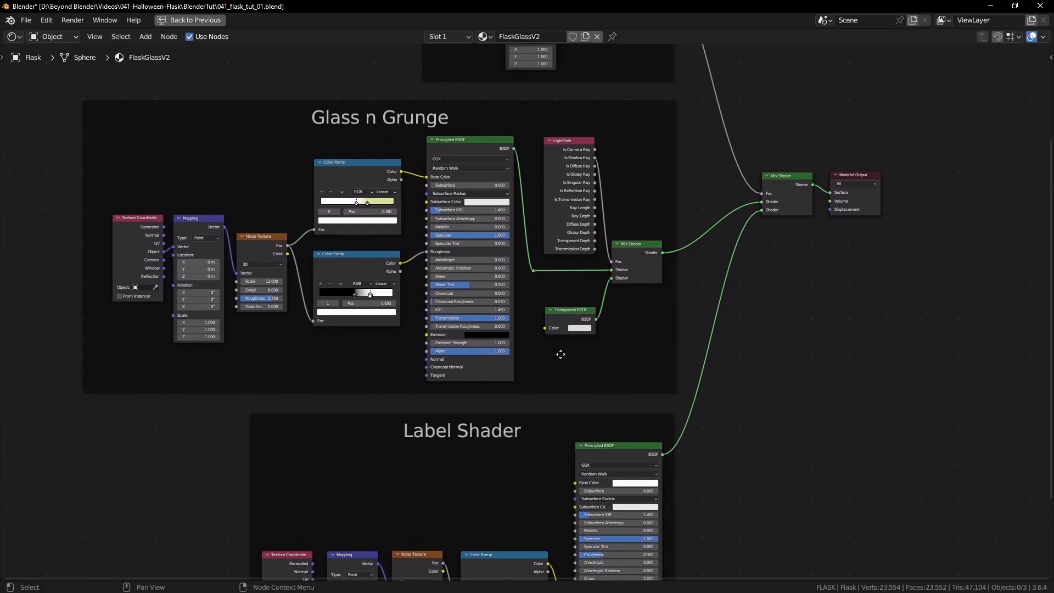
- Check where the Glass n Grunge frame's label is set in its node properties
key("n")
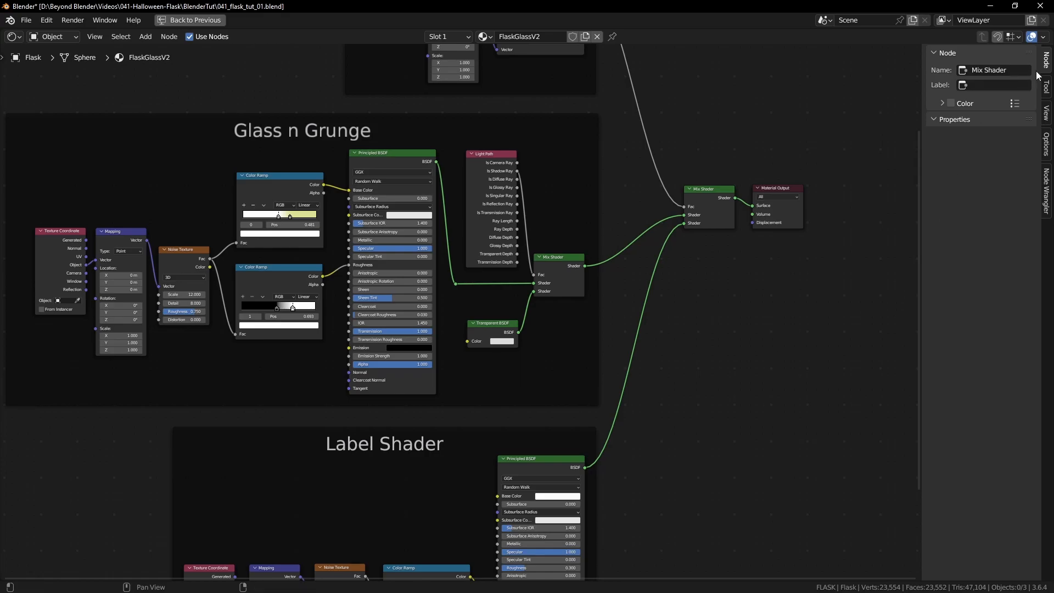
left_click(1047, 86)
left_click(1046, 61)
left_click(563, 114)
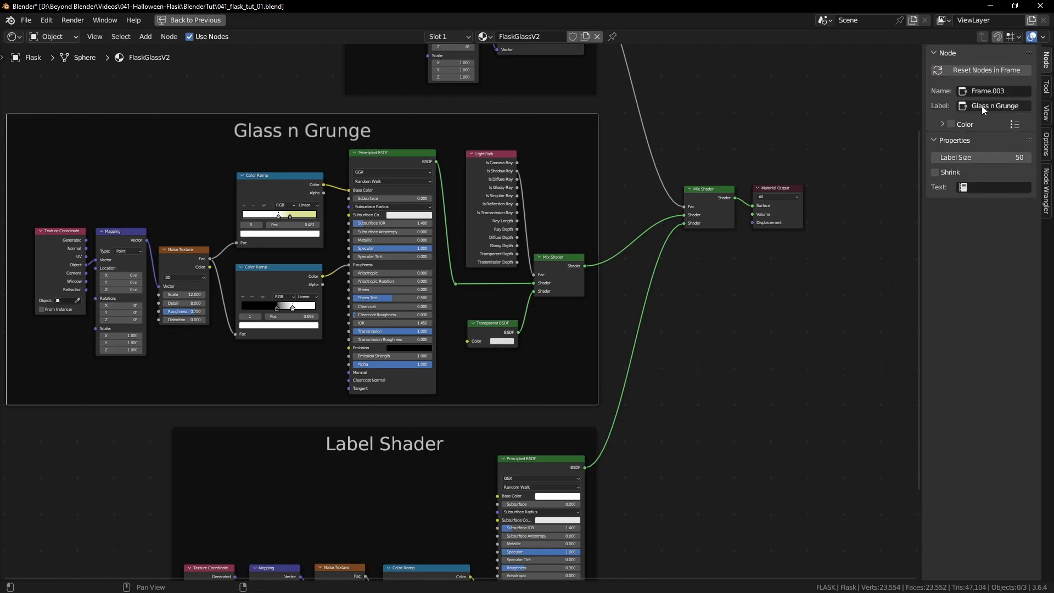
left_click(758, 361)
key("n")
- Try lower Specular values on the Principled BSDF nodes: 0.506 in the Glass n Grunge group and 0.519 in the Label Shader group
scroll(674, 337, "down", 1)
middle_click_drag(740, 281, 736, 395)
middle_click_drag(726, 297, 851, 195)
scroll(585, 291, "up", 4)
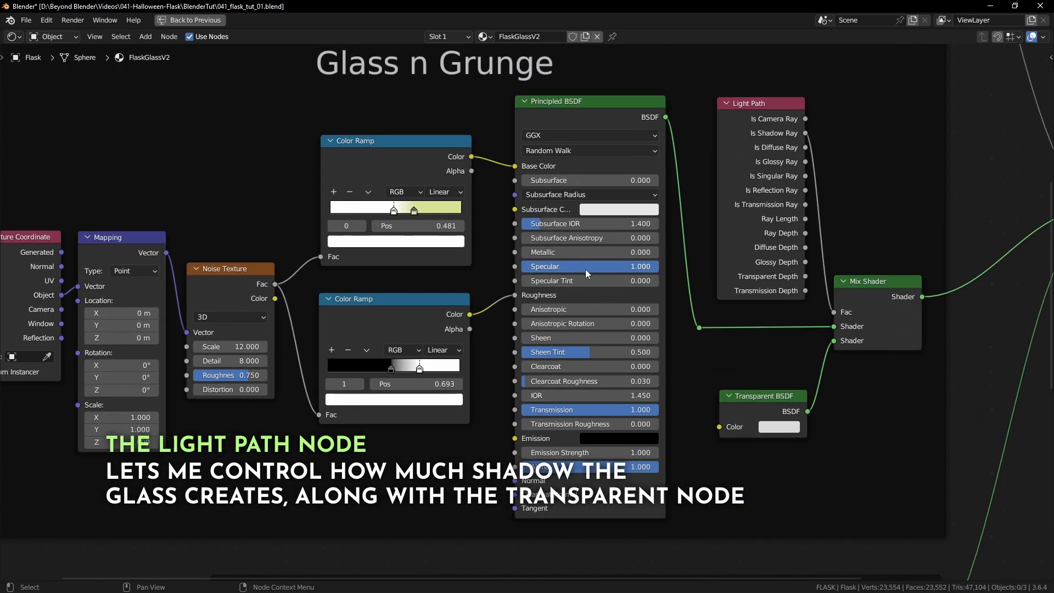
left_click_drag(642, 265, 573, 265)
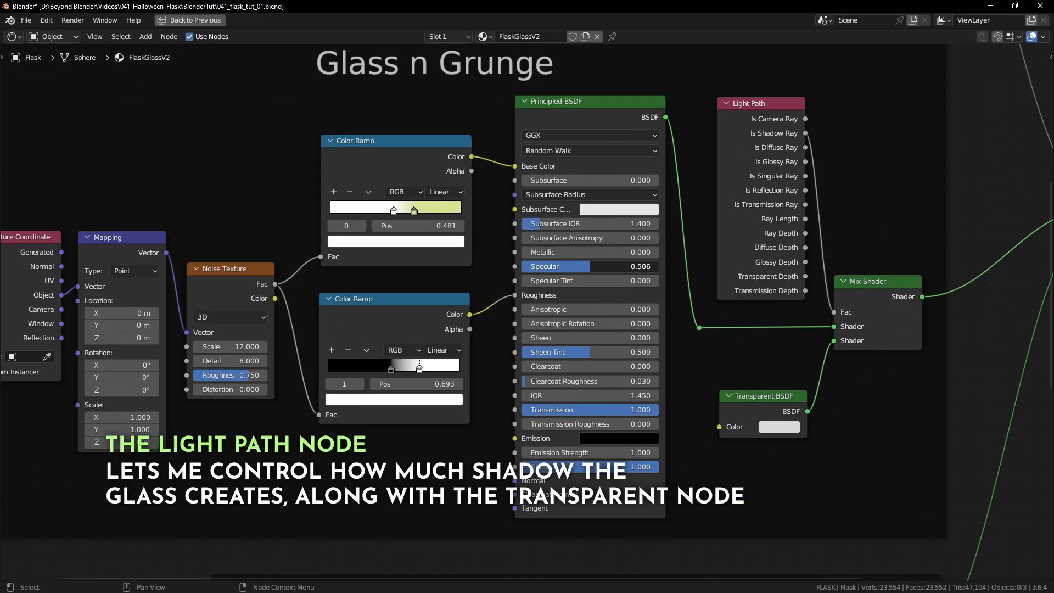
scroll(662, 347, "down", 3)
middle_click_drag(714, 423, 681, 234)
middle_click_drag(695, 354, 589, 210)
scroll(693, 296, "up", 5)
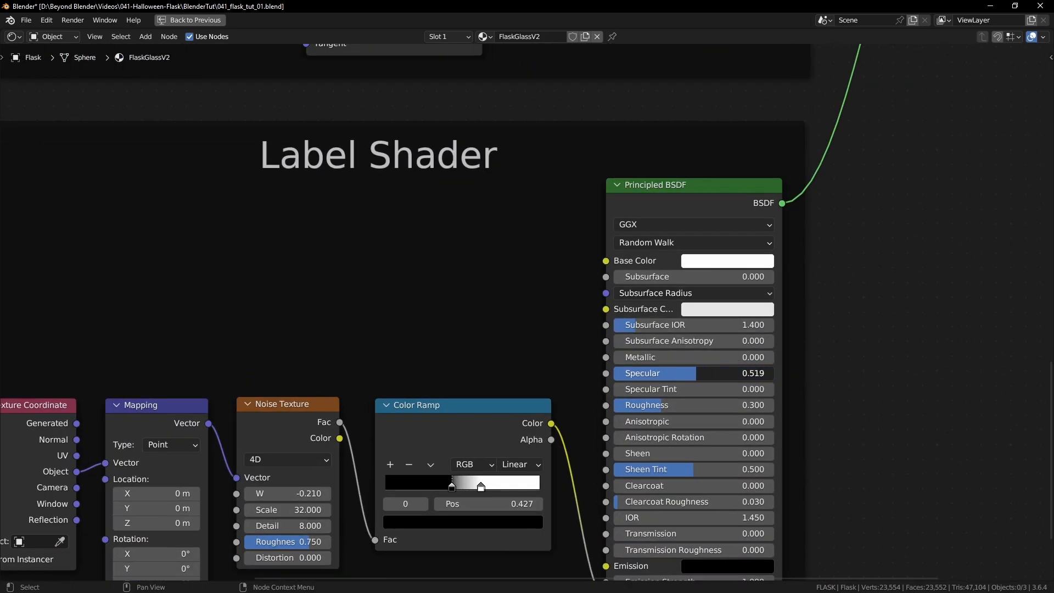
- Examine the Label Shader's Noise Texture and Color Ramp settings, and restore the split layout to view the flask
scroll(631, 429, "down", 2)
middle_click_drag(611, 432, 782, 301)
scroll(541, 413, "up", 3)
scroll(532, 411, "up", 3)
left_click_drag(460, 231, 462, 230)
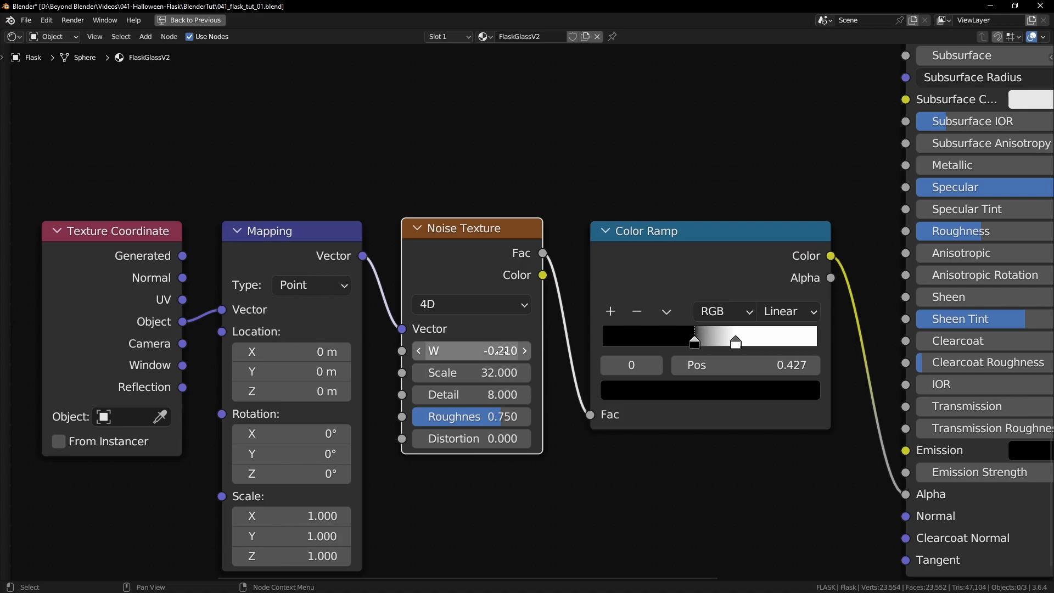
scroll(692, 406, "down", 4)
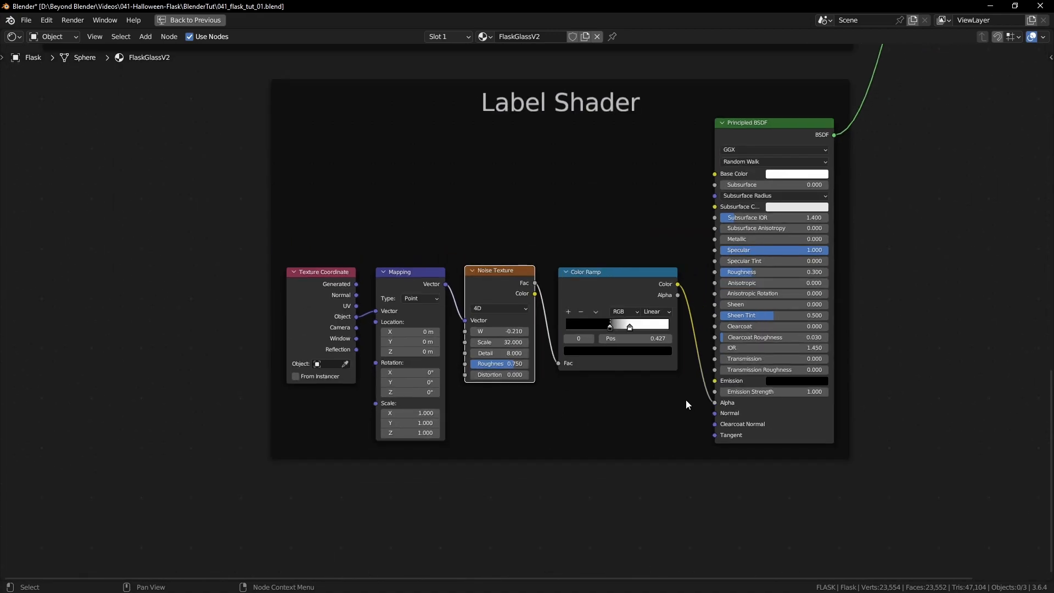
key("ctrl+space")
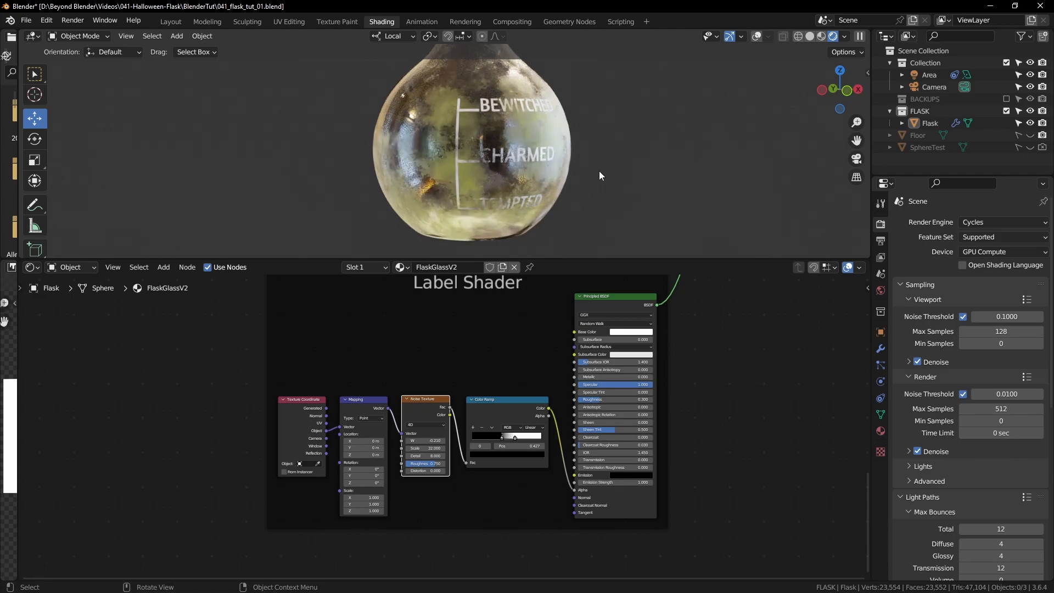
middle_click_drag(616, 163, 586, 172)
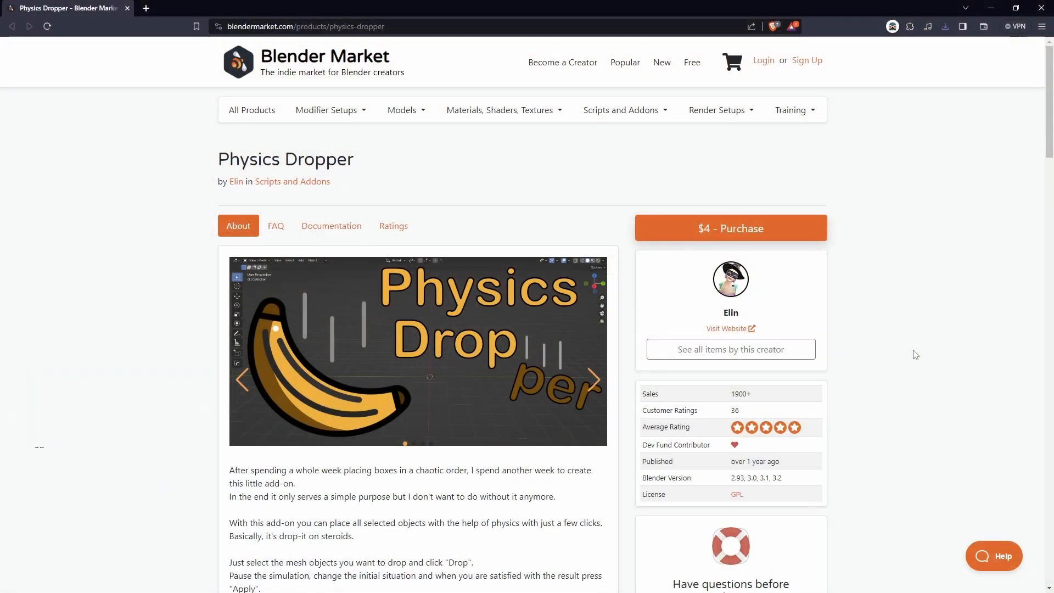
- In the browser, review the Physics Dropper add-on's product page and its preview images on Blender Market
scroll(916, 354, "down", 1)
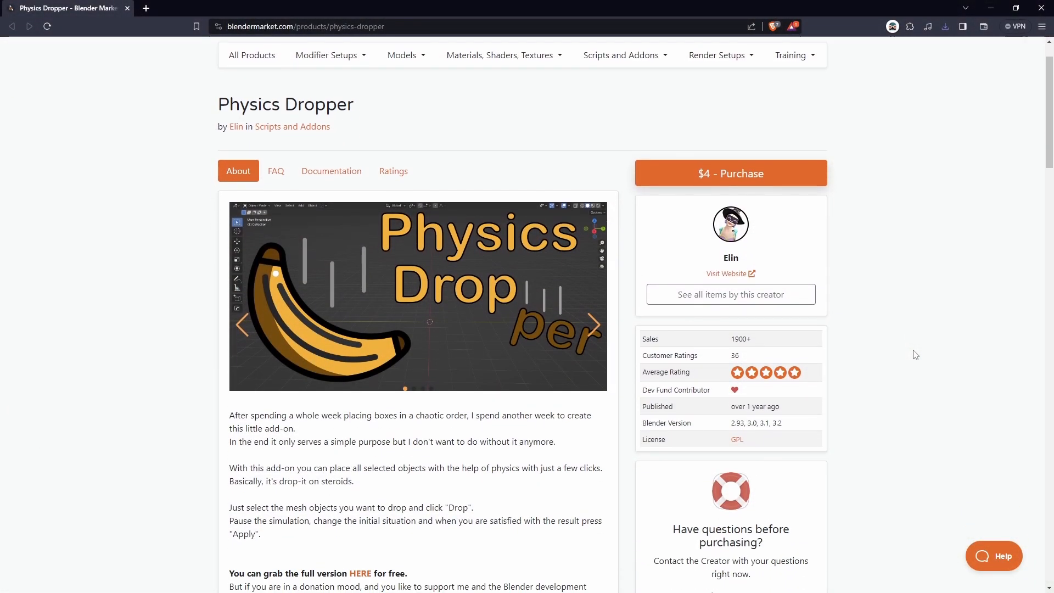
left_click_drag(219, 104, 344, 105)
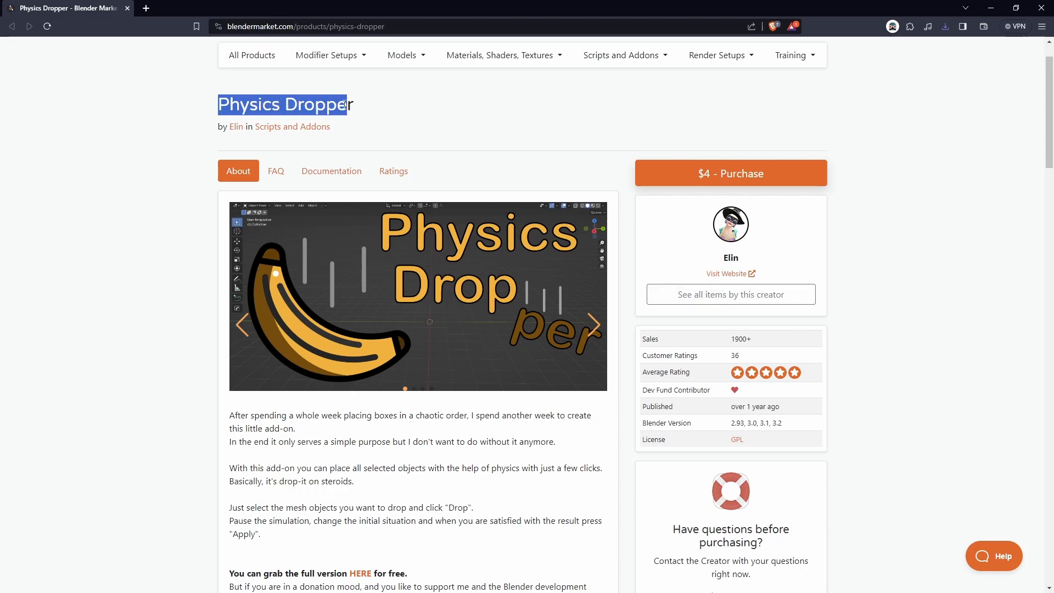
left_click(409, 112)
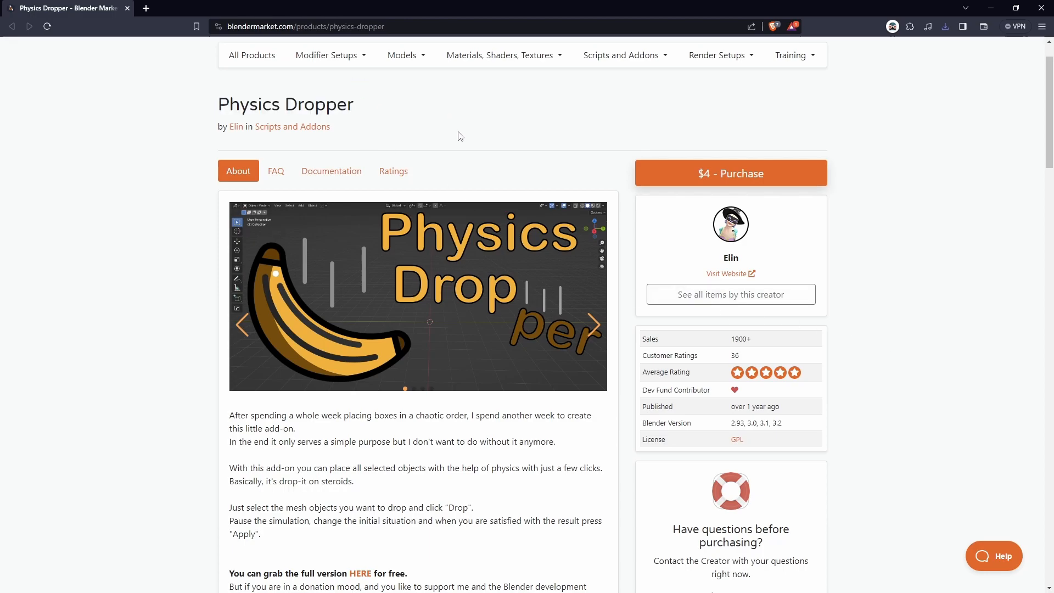
left_click(598, 331)
left_click(595, 330)
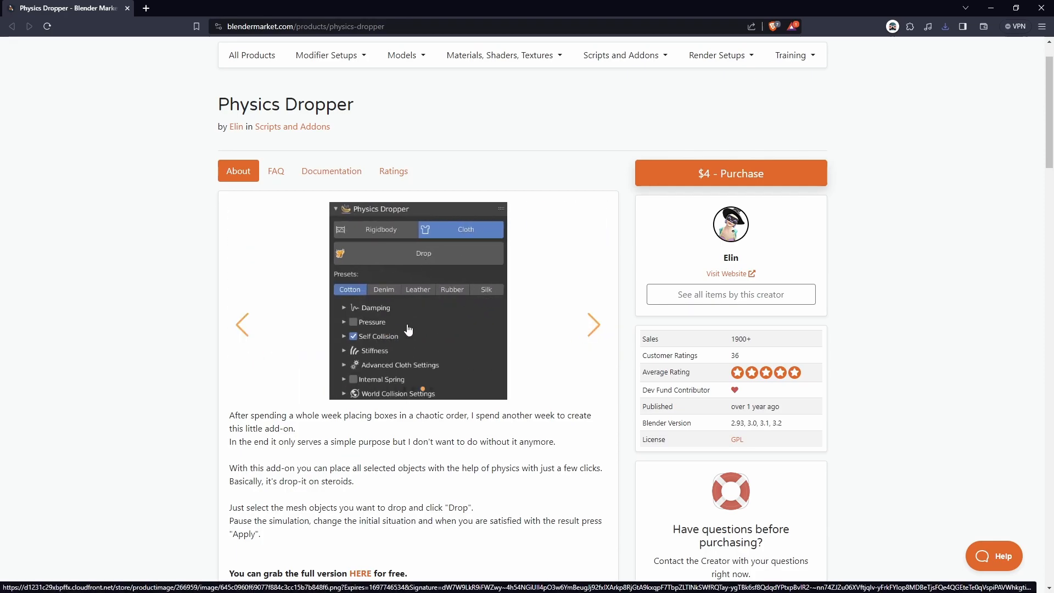
left_click(592, 333)
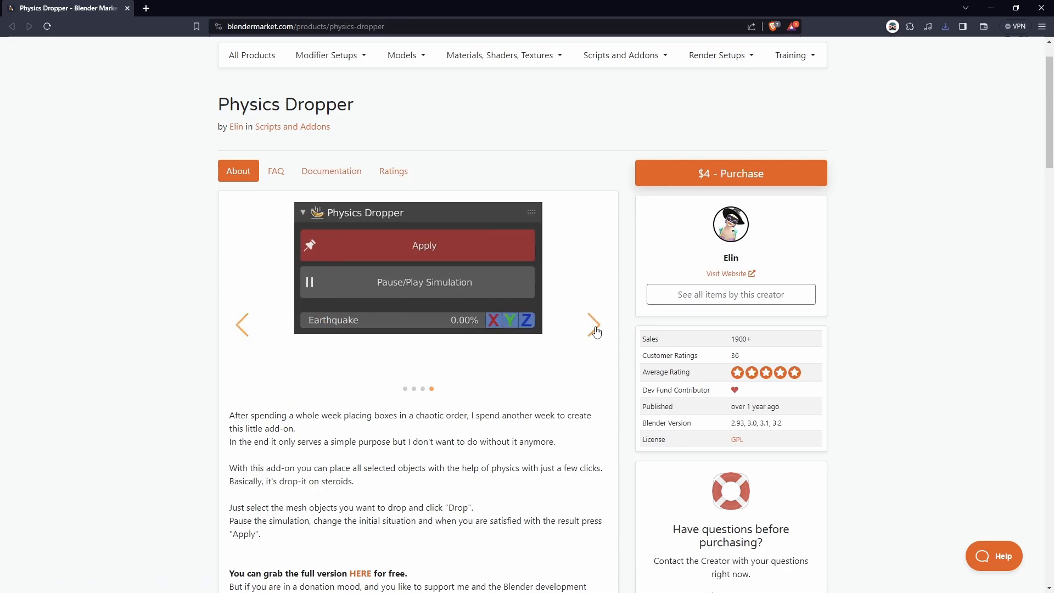
left_click(593, 332)
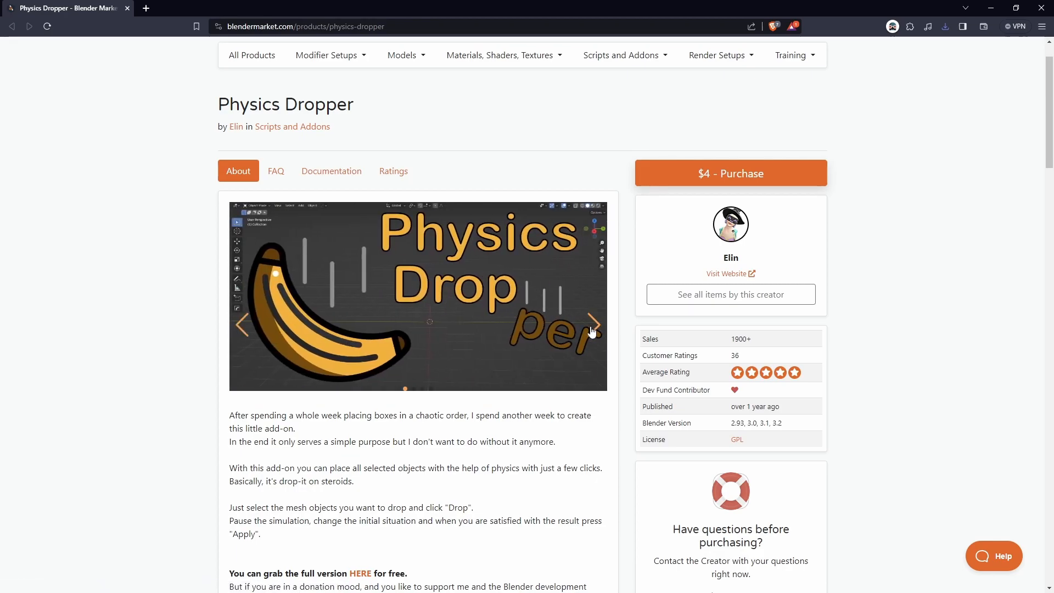
scroll(522, 386, "down", 6)
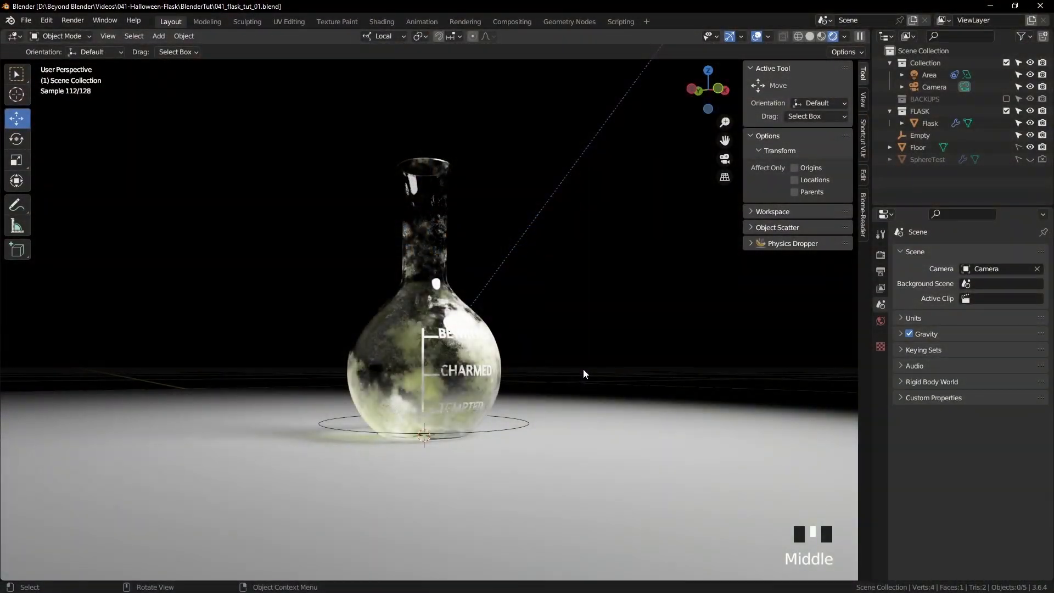
- In Blender, switch the viewport to solid shading with the flask and floor in view
middle_click_drag(583, 368, 560, 387)
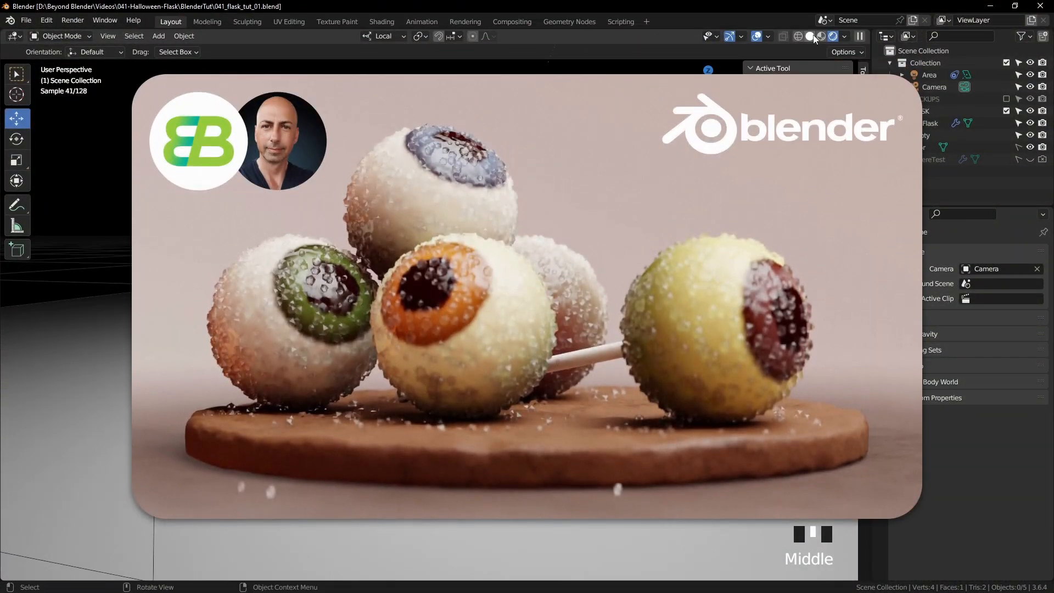
left_click(811, 36)
scroll(527, 307, "down", 3)
middle_click_drag(527, 307, 494, 318)
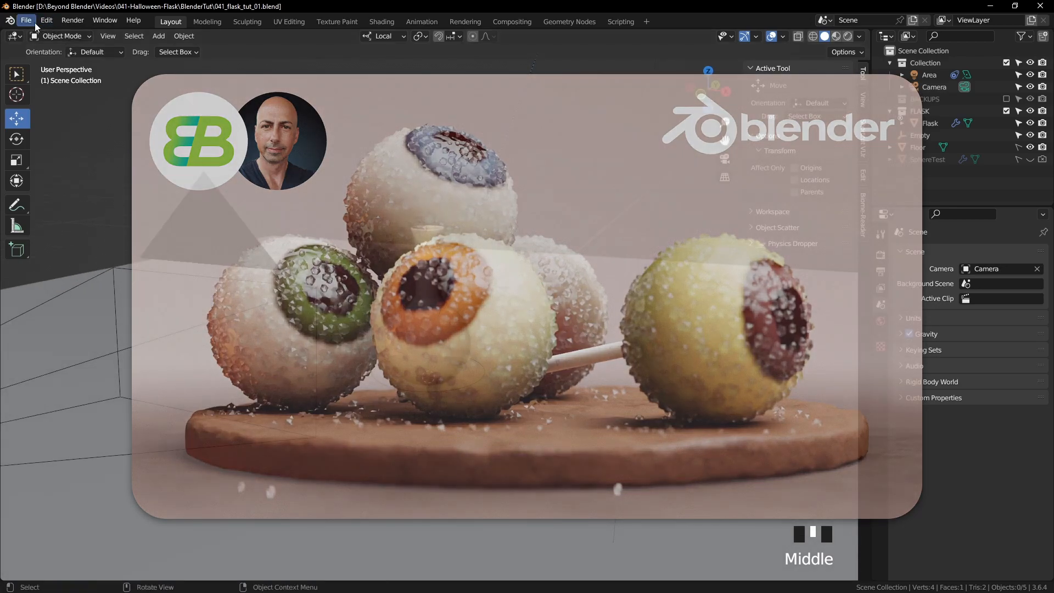
- Append the CANDY EYE collection from 042_halloween_candy_eye_modelling_01.blend to the flask scene
left_click(27, 20)
left_click(52, 153)
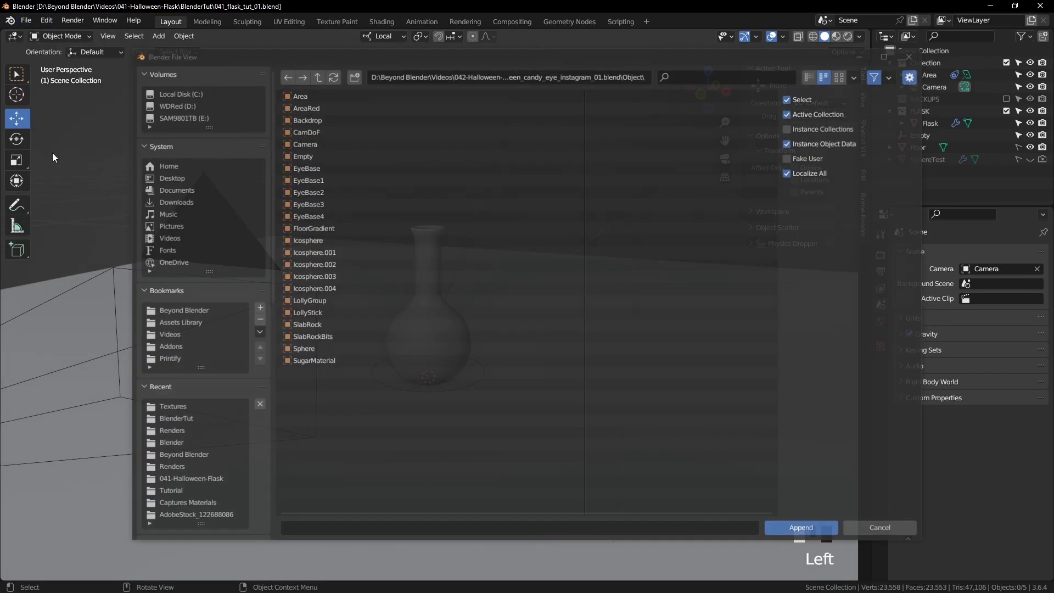
left_click(320, 75)
left_click(318, 75)
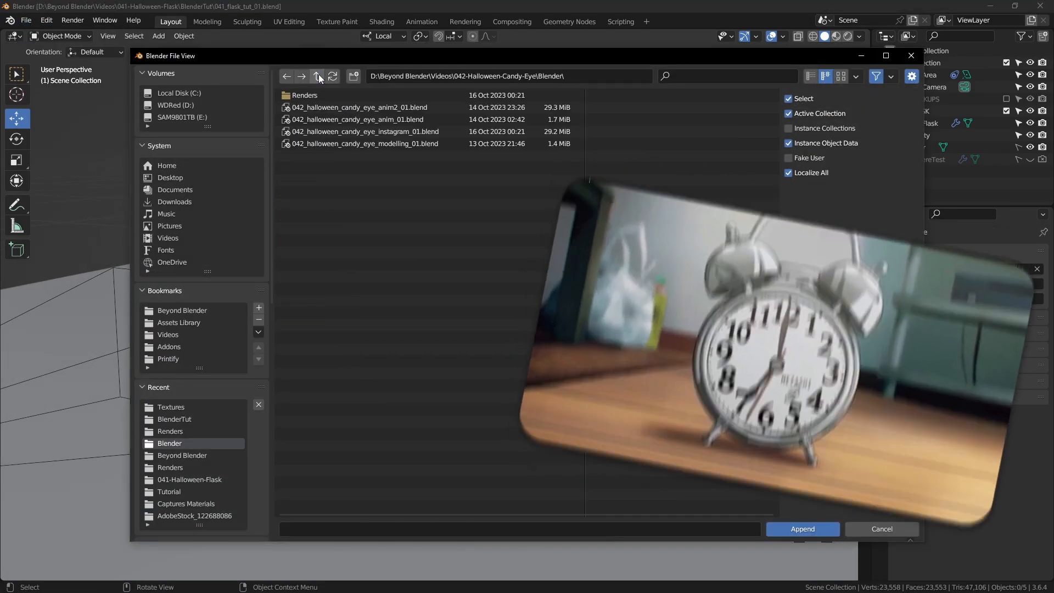
left_click(405, 145)
double_click(405, 145)
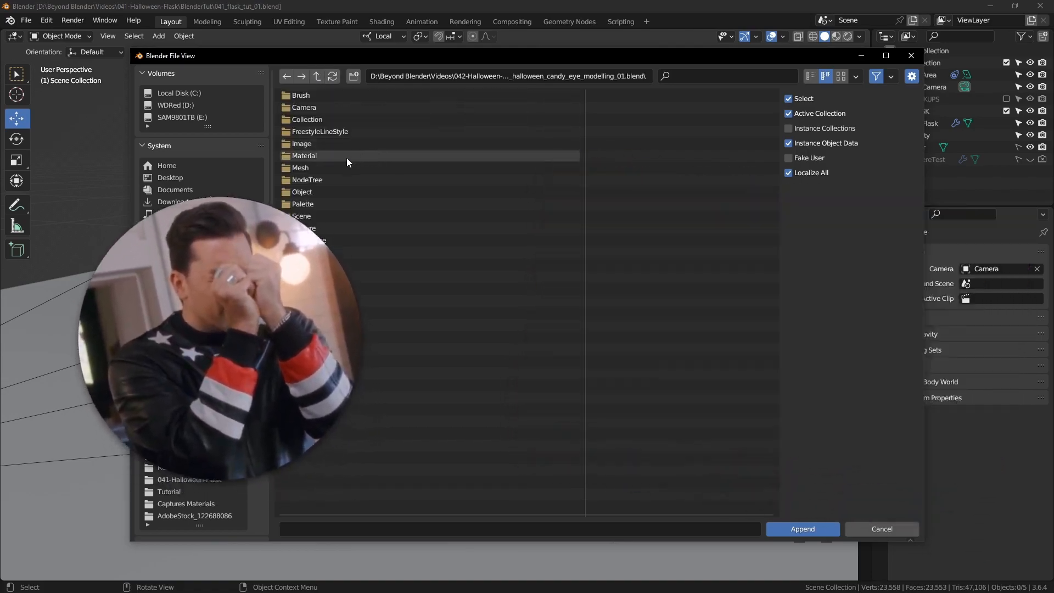
double_click(306, 120)
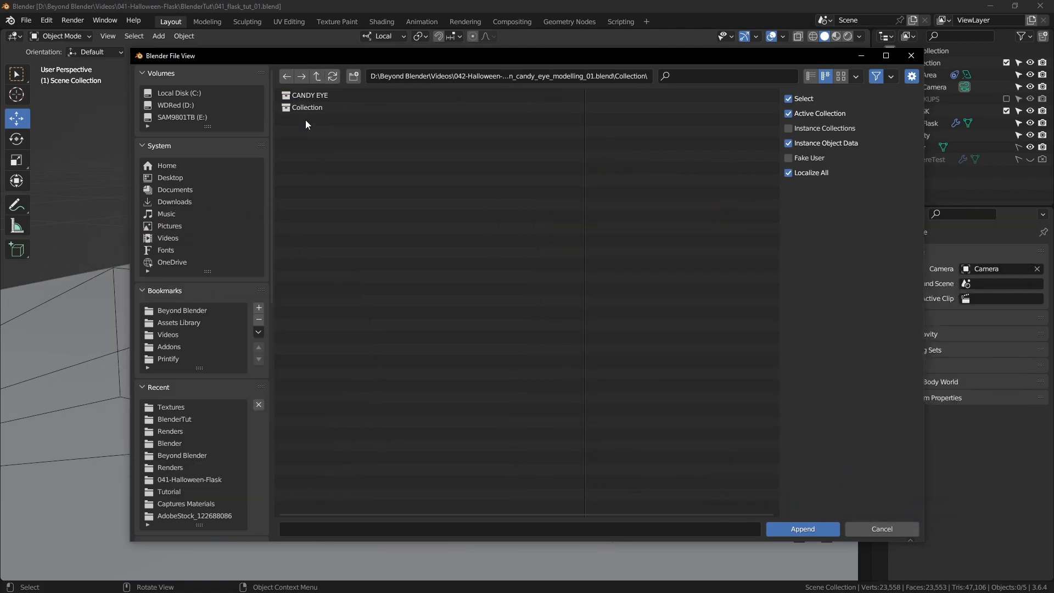
left_click(305, 107)
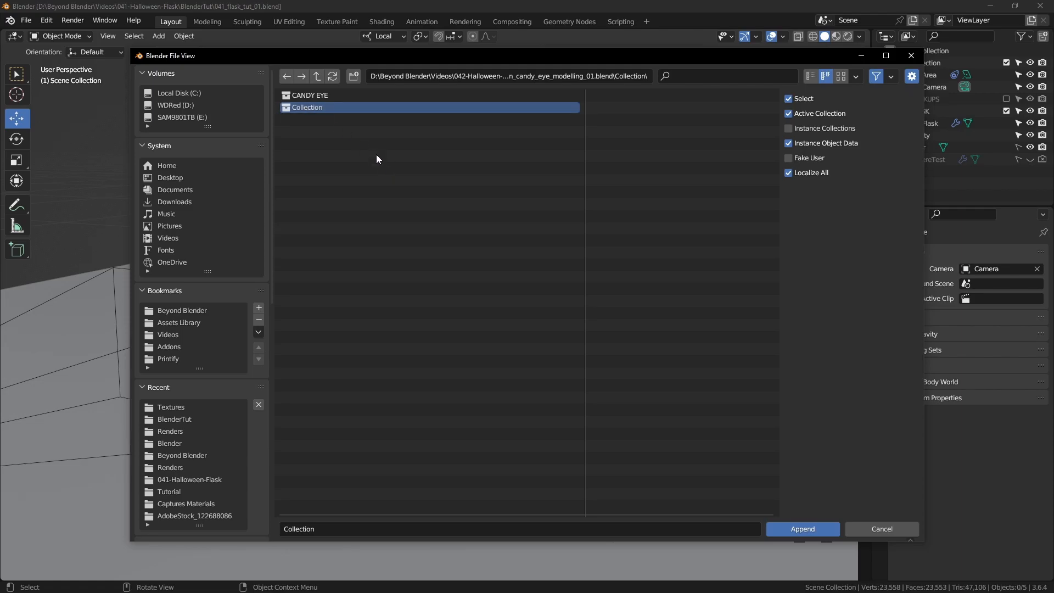
left_click(320, 94)
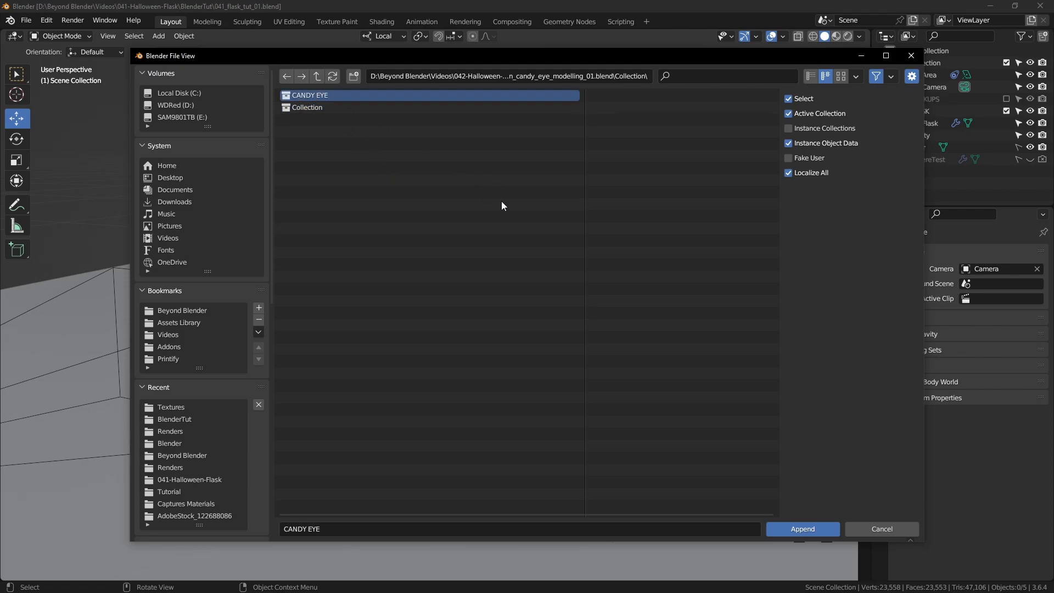
left_click(806, 529)
- Enlarge the outliner, select the CANDY EYE objects from Cylinder to EyeBase3, and move them out beside the flask
middle_click_drag(570, 338, 499, 282)
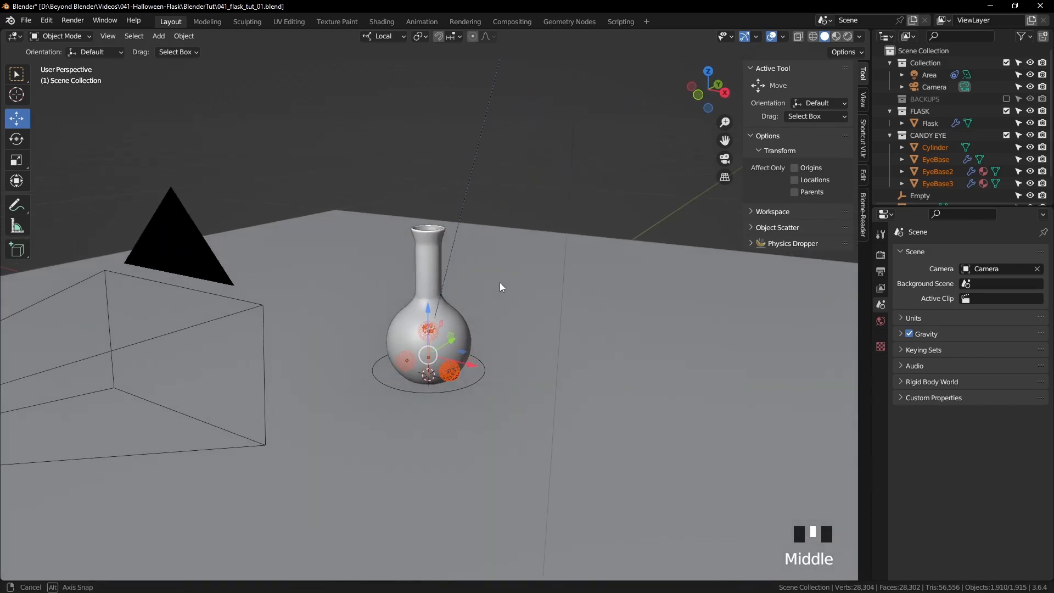
left_click_drag(933, 208, 934, 295)
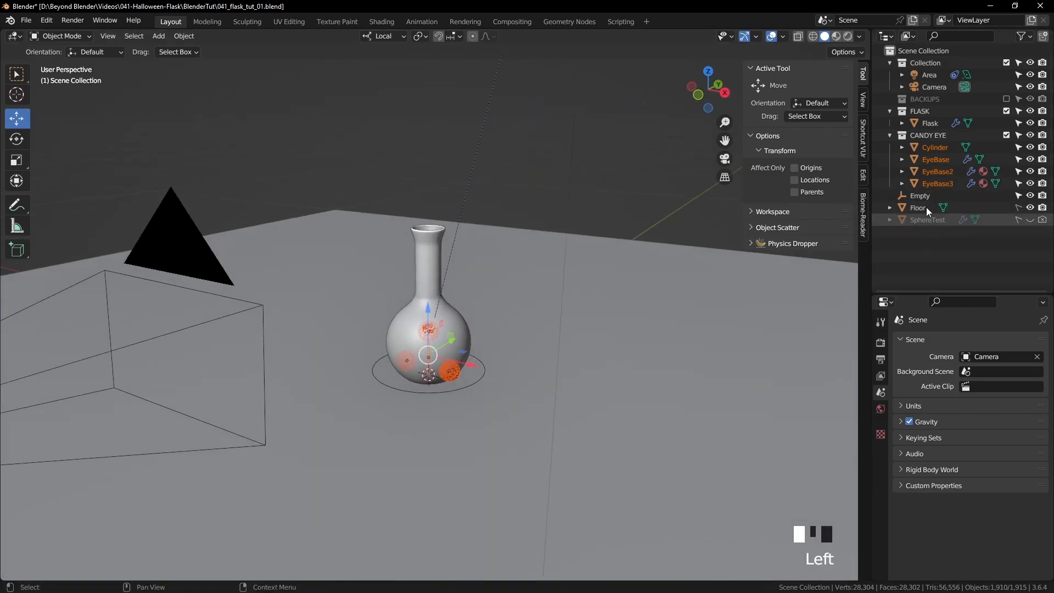
left_click(931, 137)
left_click(933, 147)
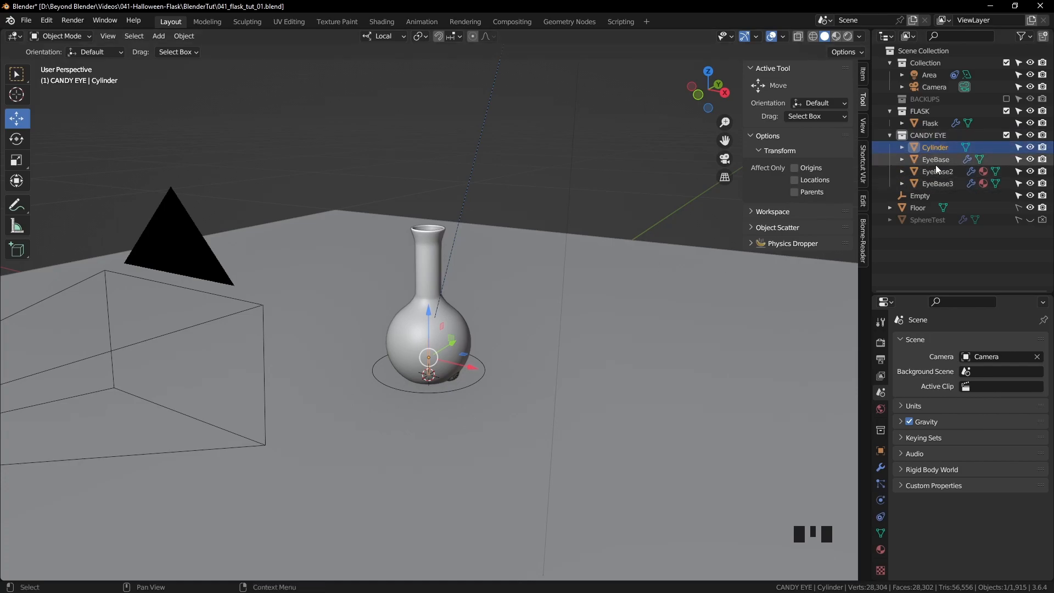
left_click(936, 183, "shift")
left_click_drag(470, 357, 559, 379)
- Delete the stick cylinder from the appended candy eye objects beside the flask
left_click(557, 350)
middle_click_drag(557, 349, 584, 245)
scroll(600, 346, "up", 4)
left_click(548, 314)
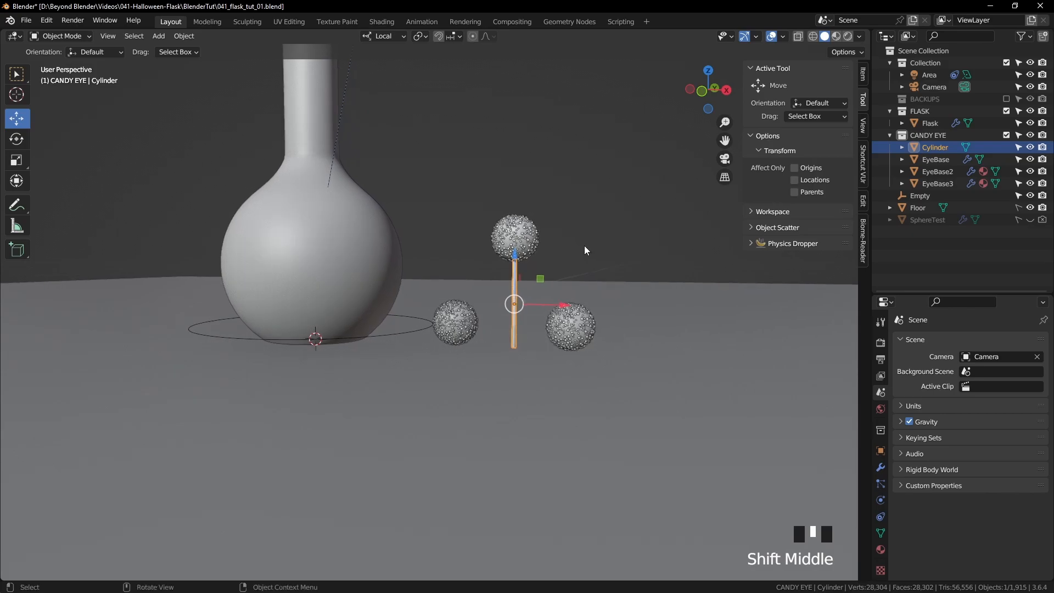
key("Delete")
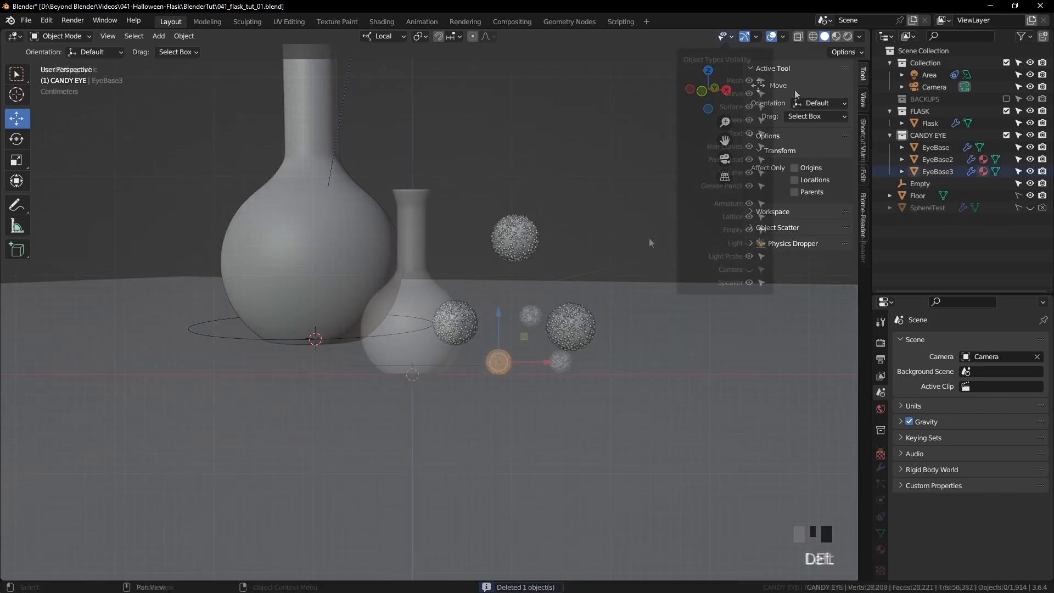
- In front view, move the EyeBase3 eyeball from beside the flask into the centre of its neck
middle_click_drag(649, 239, 585, 236, "shift")
scroll(586, 267, "up", 3)
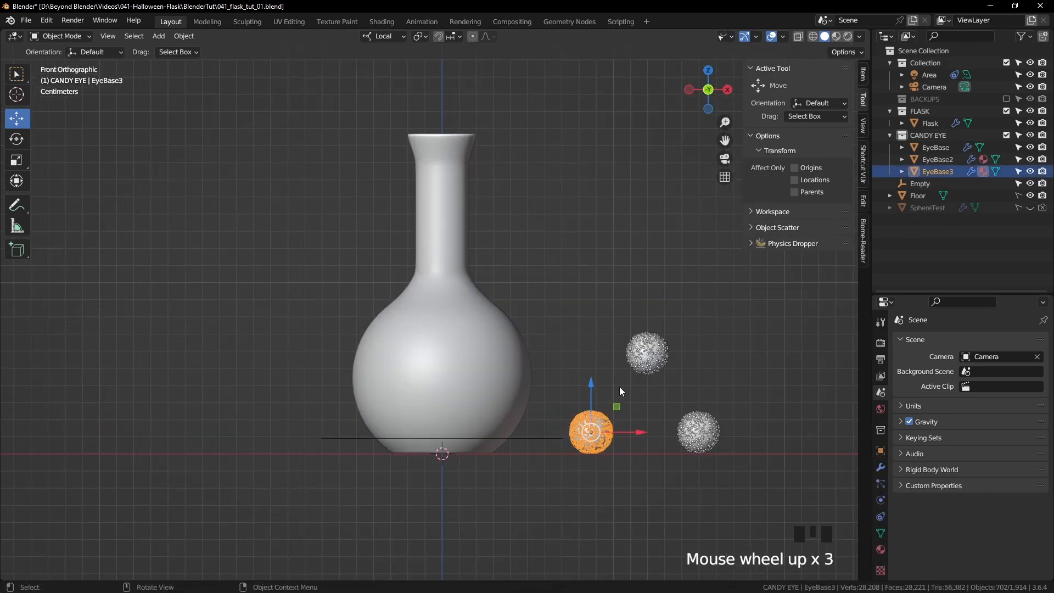
left_click_drag(618, 409, 468, 157)
scroll(556, 347, "up", 6)
middle_click_drag(556, 141, 555, 347, "shift")
scroll(555, 347, "up", 1)
scroll(577, 321, "down", 7)
- Move the EyeBase eyeball into the flask's neck just below the first one, at a height of about 0.133 m
left_click(651, 442)
left_click_drag(677, 418, 470, 291)
scroll(470, 296, "up", 9)
left_click(863, 74)
left_click(863, 77)
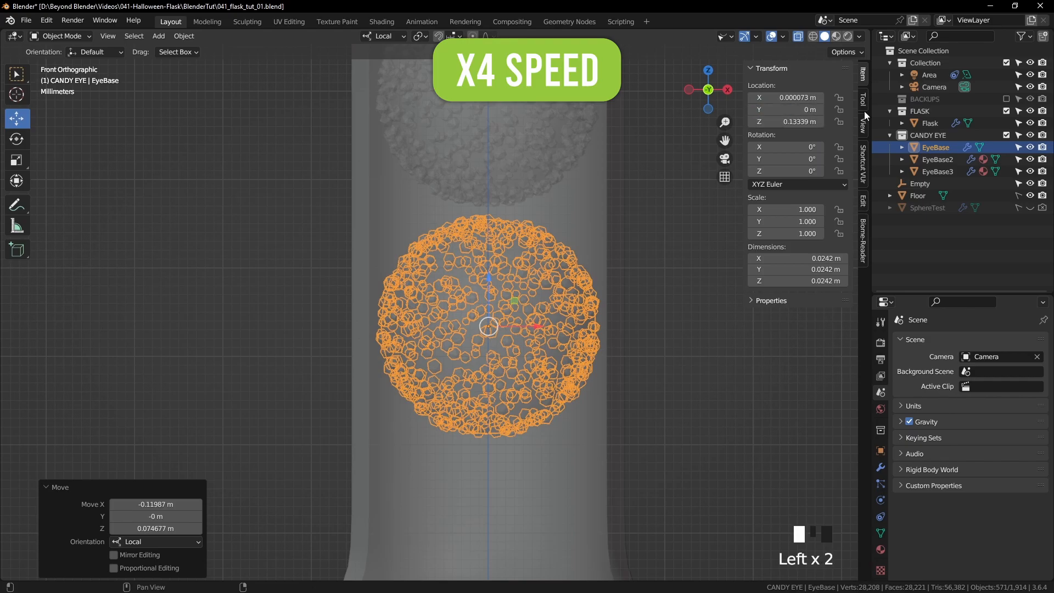
- Move the EyeBase2 eyeball into the flask below the other two and centre it with a location value of 0
scroll(600, 431, "down", 3)
scroll(599, 431, "down", 4)
left_click(732, 484)
left_click_drag(758, 458, 389, 222)
double_click(791, 110)
type("0")
key("Return")
- Create a linked duplicate of the EyeBase3 eyeball and move it down into the flask's round body
left_click(384, 174)
left_click(384, 174)
left_click(426, 252)
key("alt+d")
right_click(447, 229)
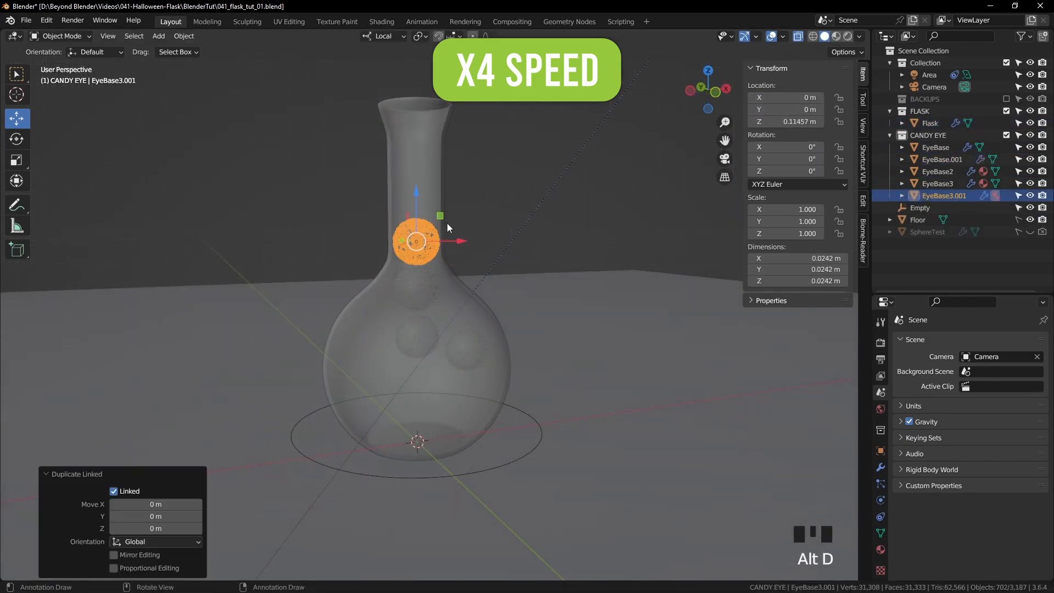
left_click_drag(440, 216, 406, 367)
middle_click_drag(409, 364, 373, 351)
- Add another linked eyeball duplicate inside the round body and shift it sideways toward the glass wall
left_click(410, 328)
left_click(410, 328)
key("alt+d")
right_click(428, 312)
left_click_drag(433, 308, 372, 323)
middle_click_drag(395, 330, 522, 294)
- Make a further linked eyeball duplicate and position it lower in the flask's body, clear of its neighbours
left_click(424, 236)
left_click(423, 236)
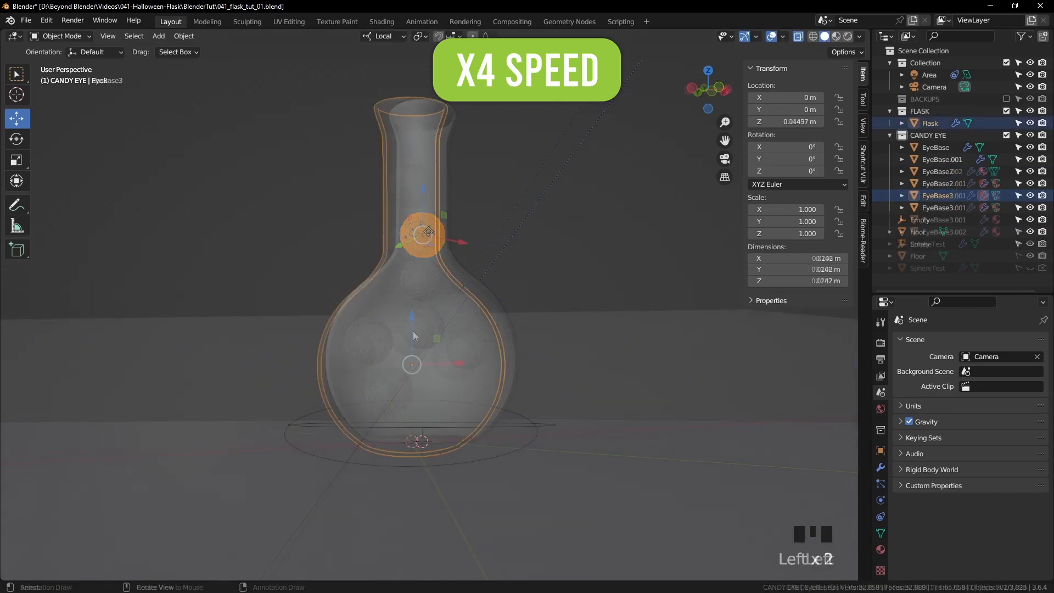
left_click(414, 331)
left_click(414, 331)
key("alt+d")
left_click_drag(412, 285, 412, 328)
middle_click_drag(414, 333, 519, 352)
left_click_drag(411, 381, 369, 387)
- Spread the remaining linked eyeball duplicates apart inside the flask's round body, checking their placement from several angles
middle_click_drag(448, 324, 475, 311)
left_click(457, 287)
left_click_drag(419, 286, 445, 313)
left_click(457, 325)
left_click(456, 323)
middle_click_drag(497, 329, 482, 377)
left_click_drag(441, 299, 409, 292)
middle_click_drag(420, 286, 482, 189)
left_click(482, 189)
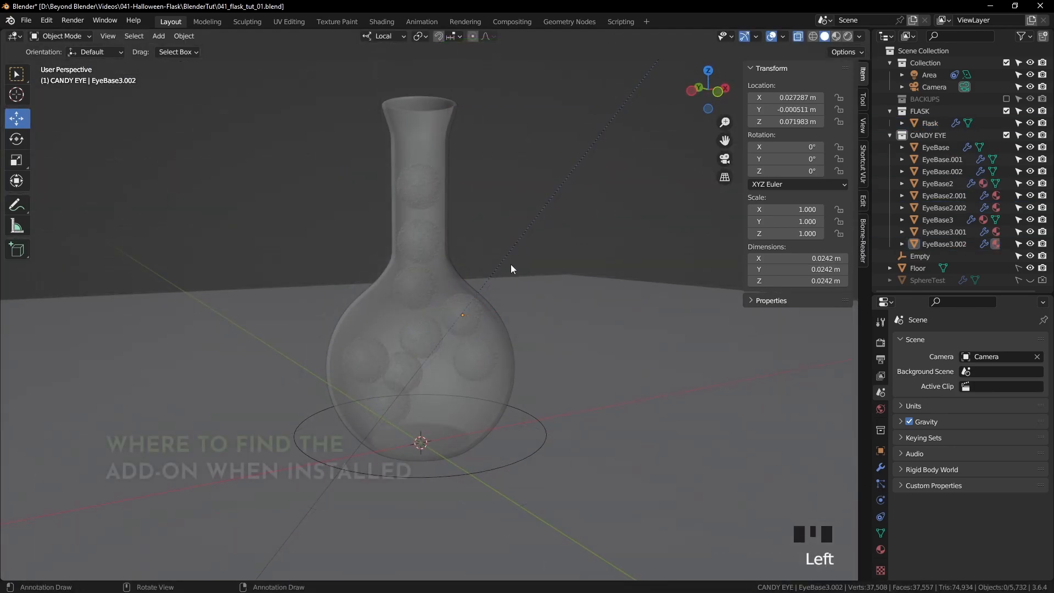
- Show the Physics Dropper add-on's settings in the viewport sidebar
scroll(525, 282, "up", 2)
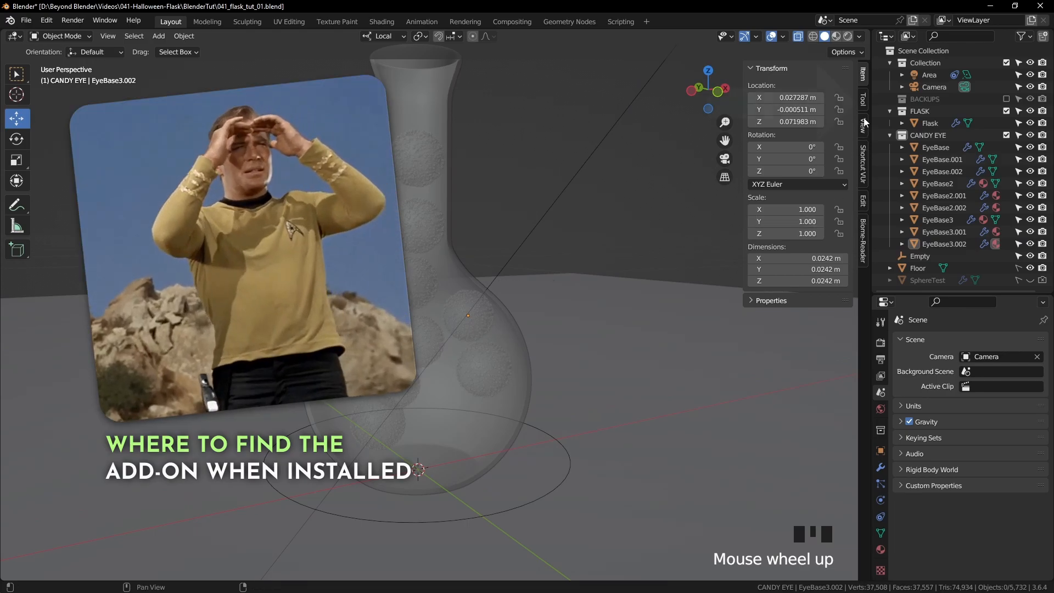
left_click(863, 103)
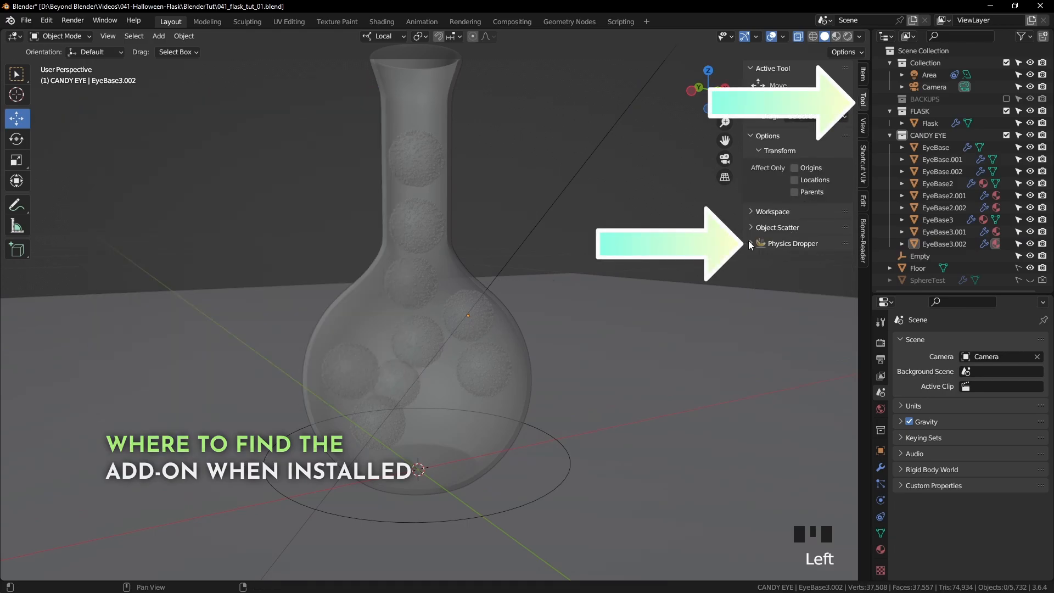
left_click(752, 244)
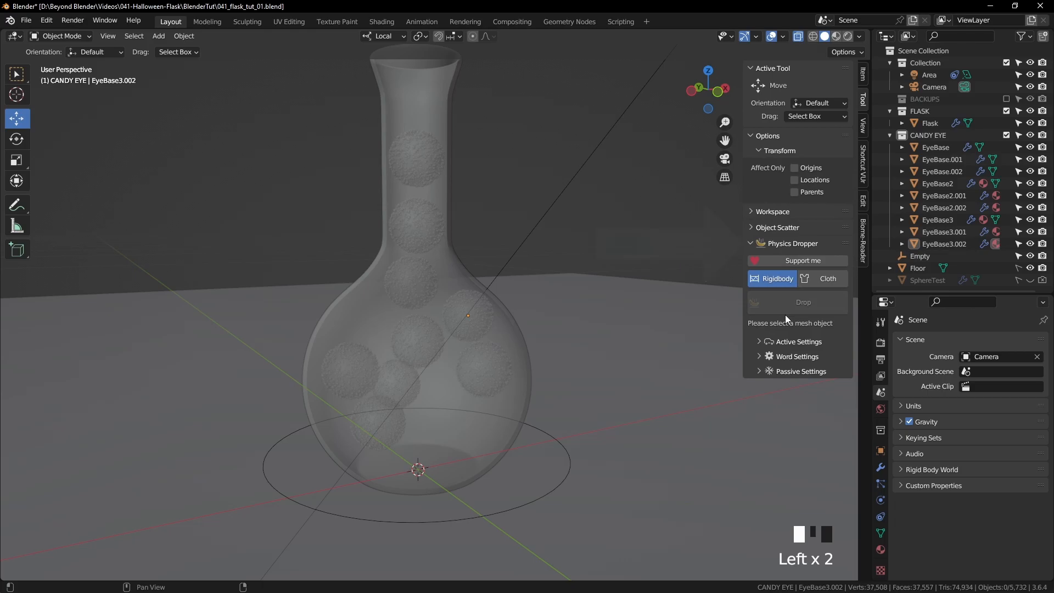
- Look up the Physics Dropper add-on in the preferences by searching for "physic", and review its details
left_click(46, 20)
left_click(88, 188)
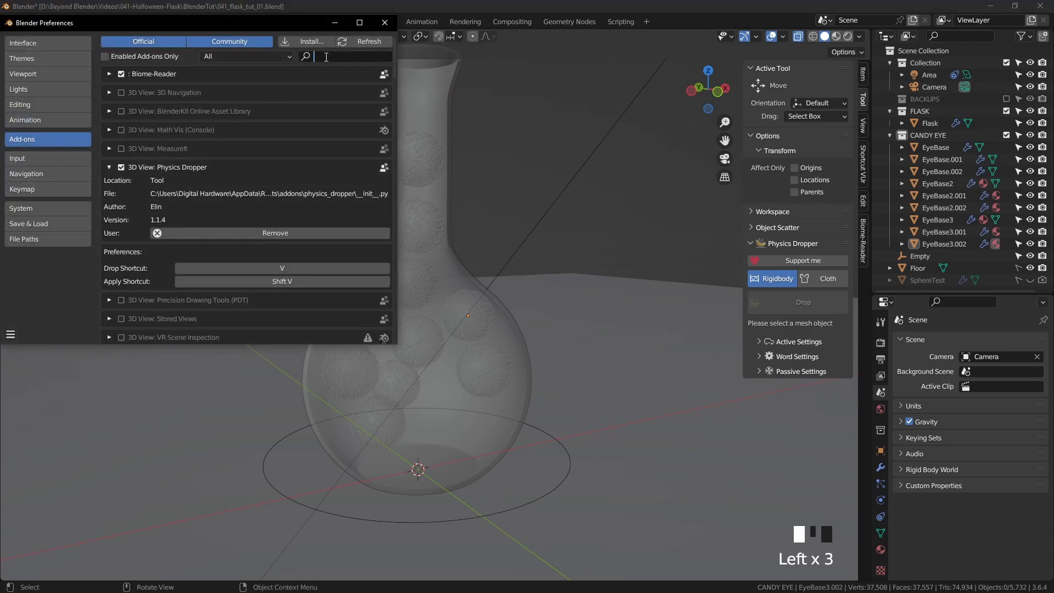
type("physic")
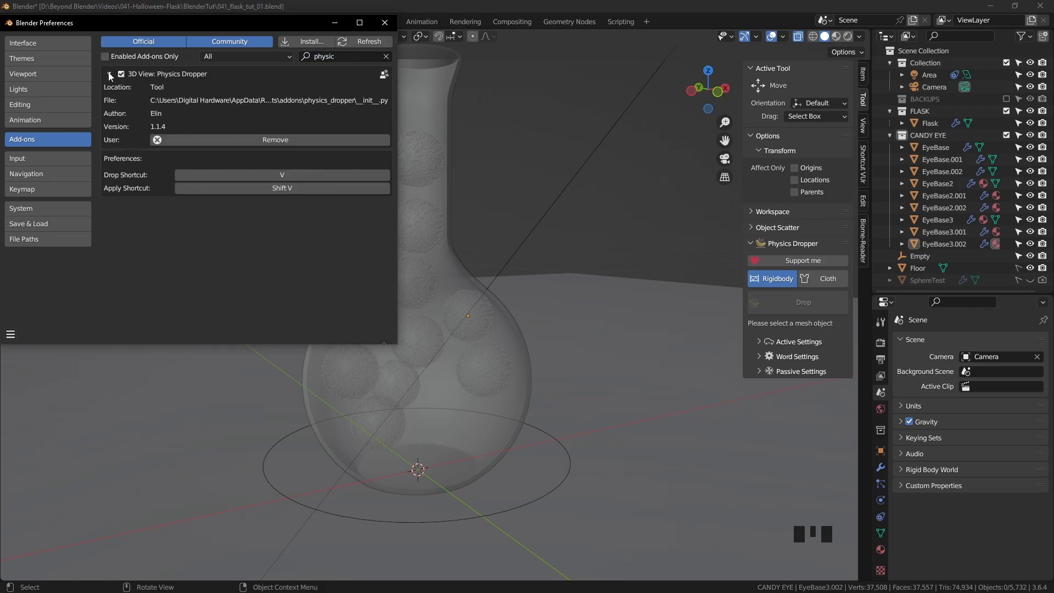
left_click(110, 75)
left_click(110, 74)
left_click(385, 22)
- Save the current state of 041_flask_tut_01.blend
middle_click_drag(452, 227, 485, 215)
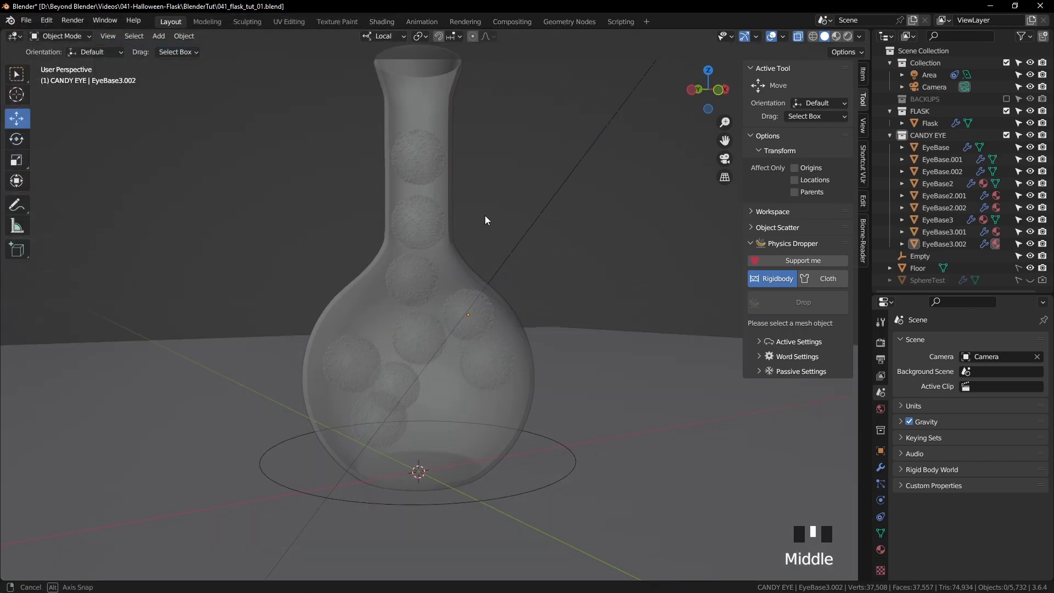
middle_click_drag(485, 179, 489, 180)
key("ctrl+s")
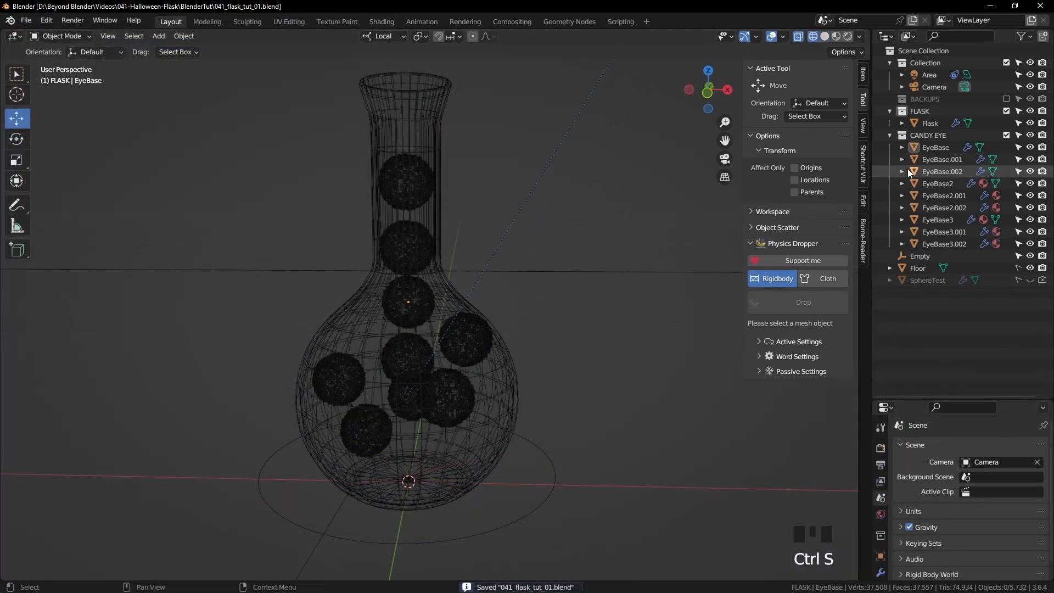
- Select all eyeballs from EyeBase to EyeBase3.002 and set their active rigid body shape to SPHERE
left_click(934, 147)
left_click(948, 240, "shift")
middle_click_drag(636, 276, 603, 255)
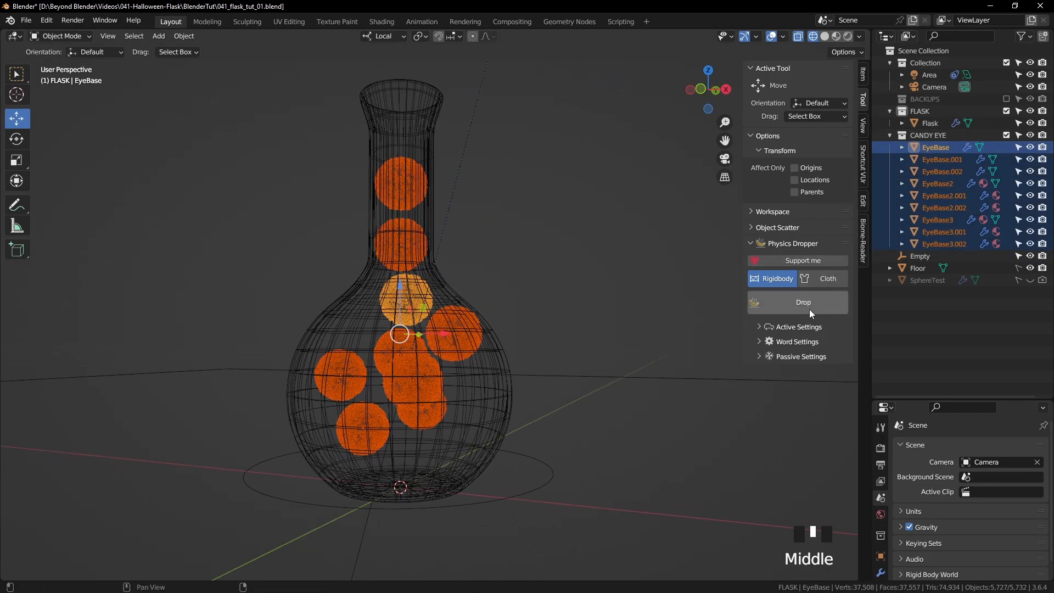
left_click(798, 327)
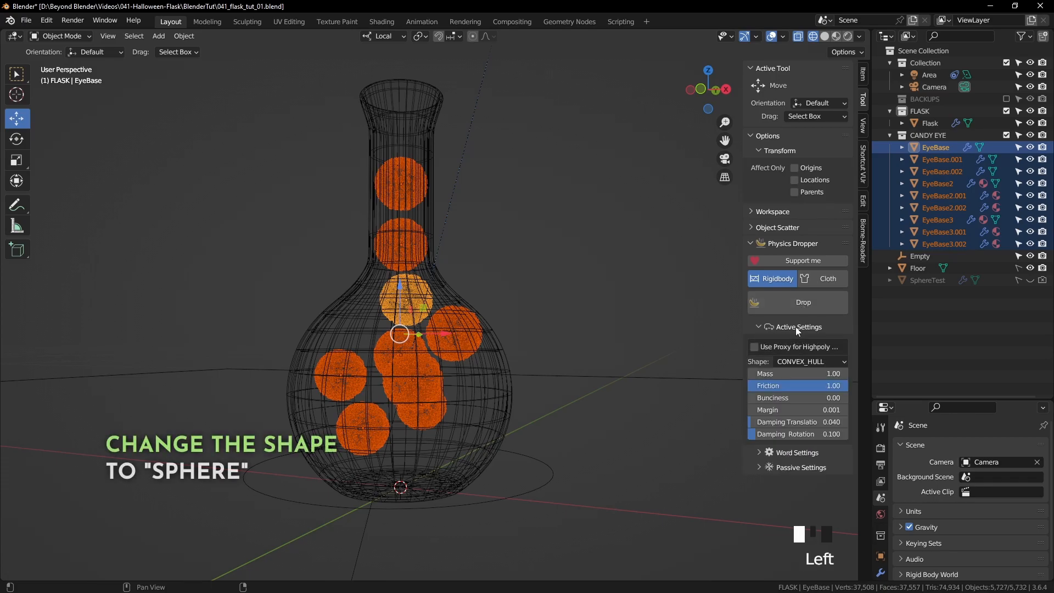
left_click(803, 362)
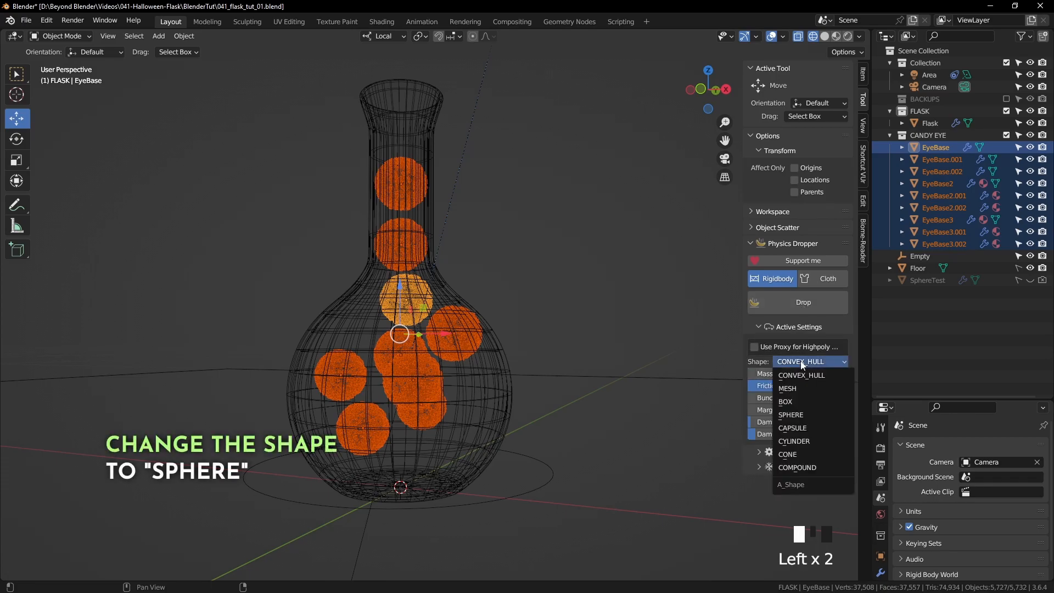
left_click(791, 415)
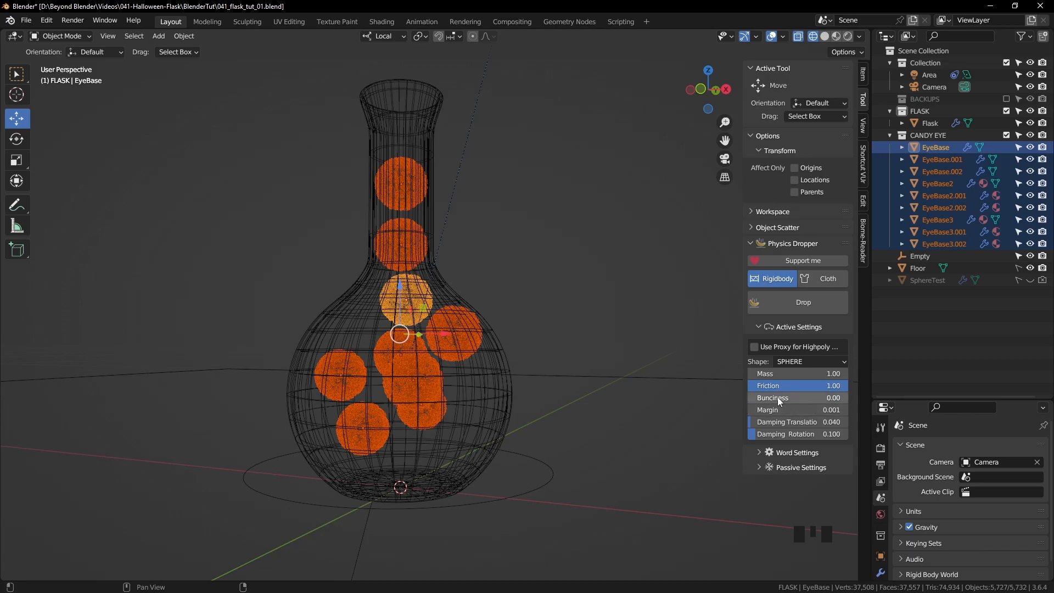
left_click_drag(744, 412, 714, 411)
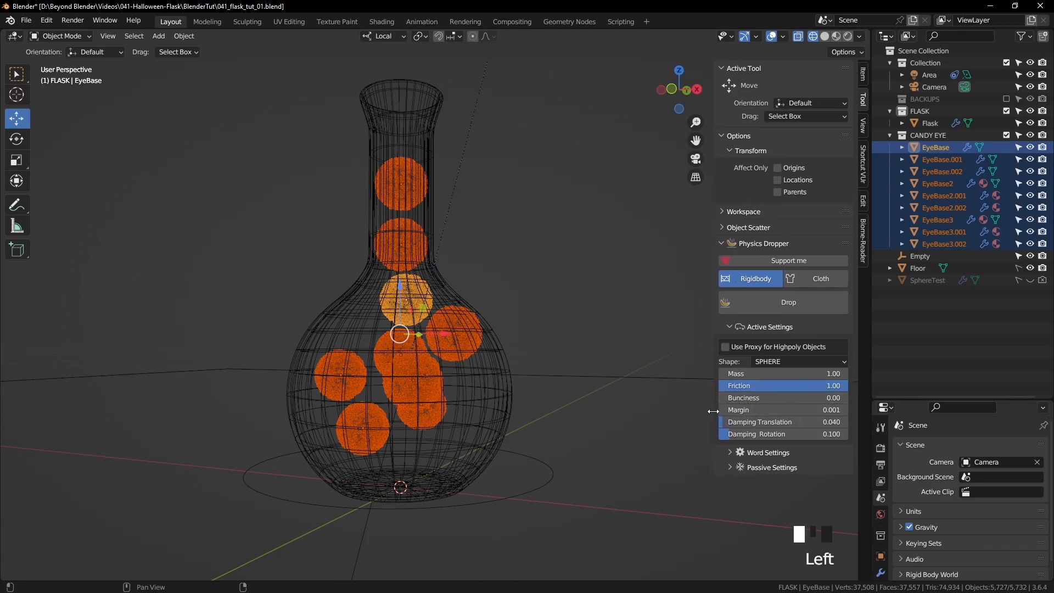
- Review Physics Dropper's world and passive settings, and collapse its settings groups again
left_click(731, 454)
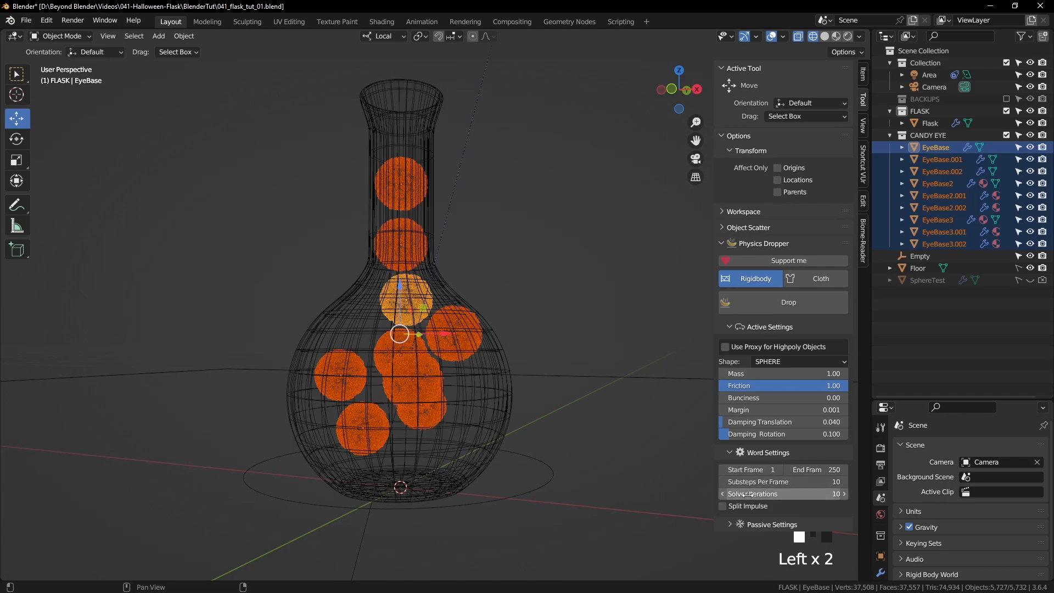
left_click(730, 524)
scroll(730, 523, "down", 1)
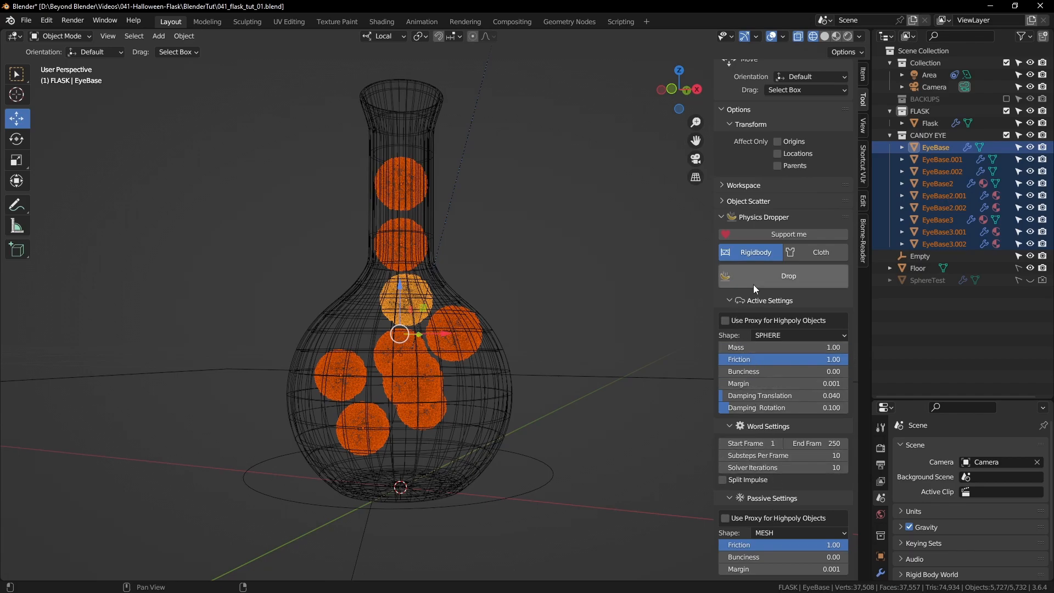
left_click(730, 300)
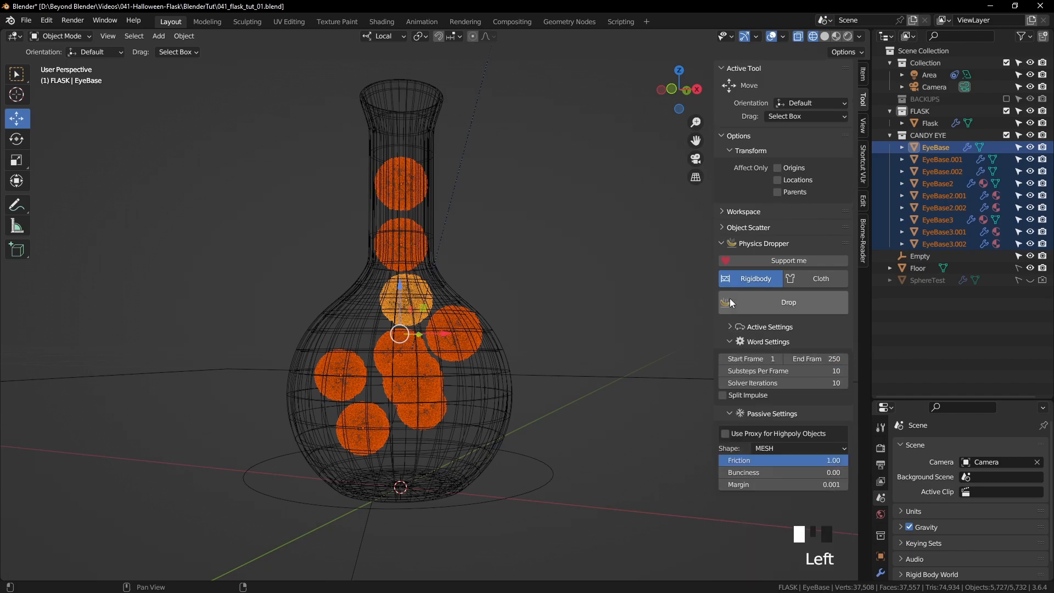
left_click(731, 341)
left_click(730, 357)
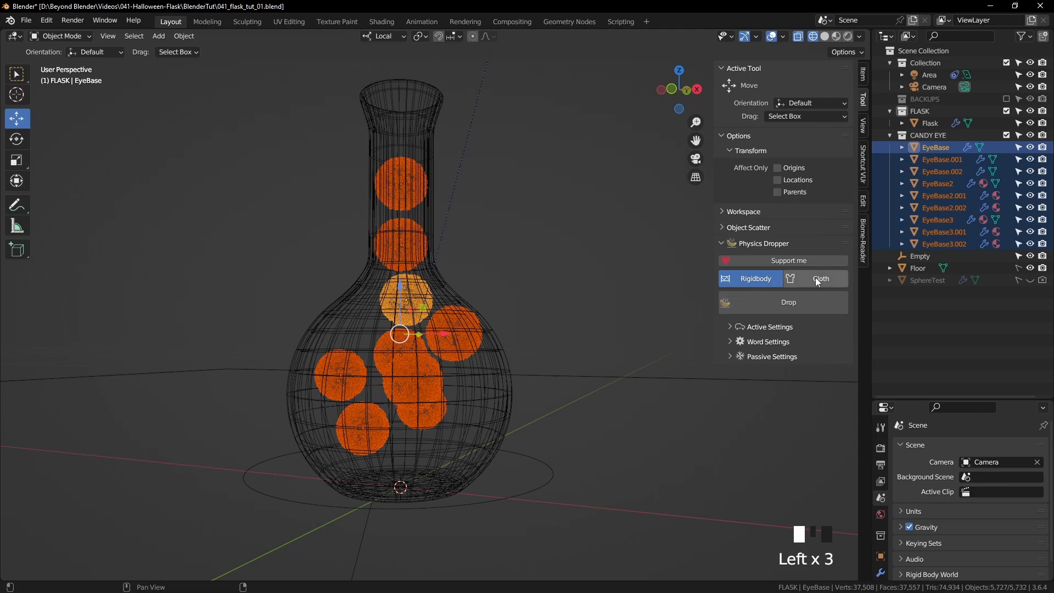
- Drop the selected eyeballs in the flask and control the simulation from a timeline area opened below the viewport
left_click(792, 302)
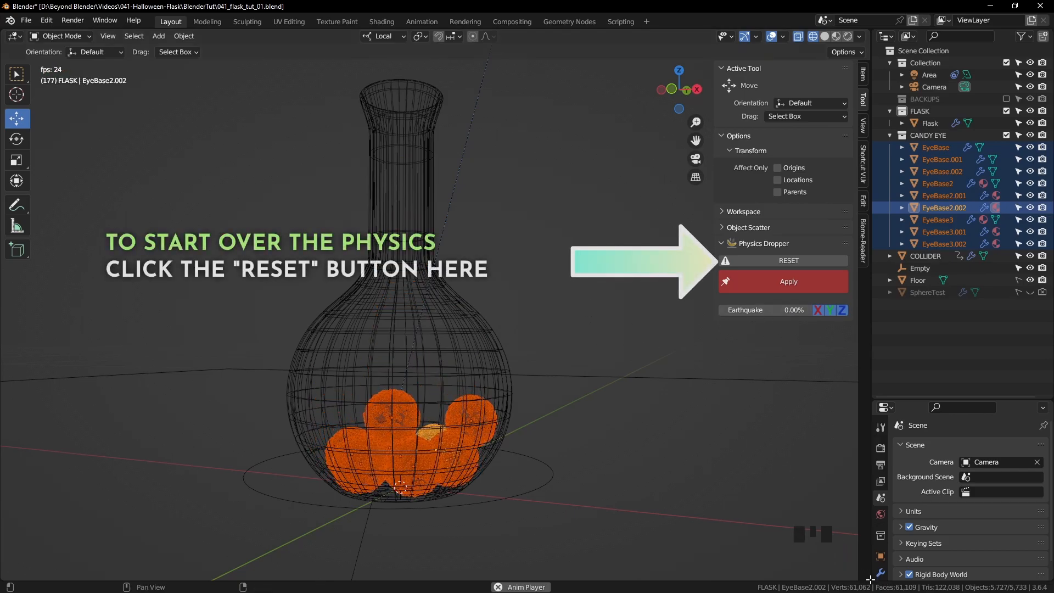
left_click_drag(866, 569, 861, 470)
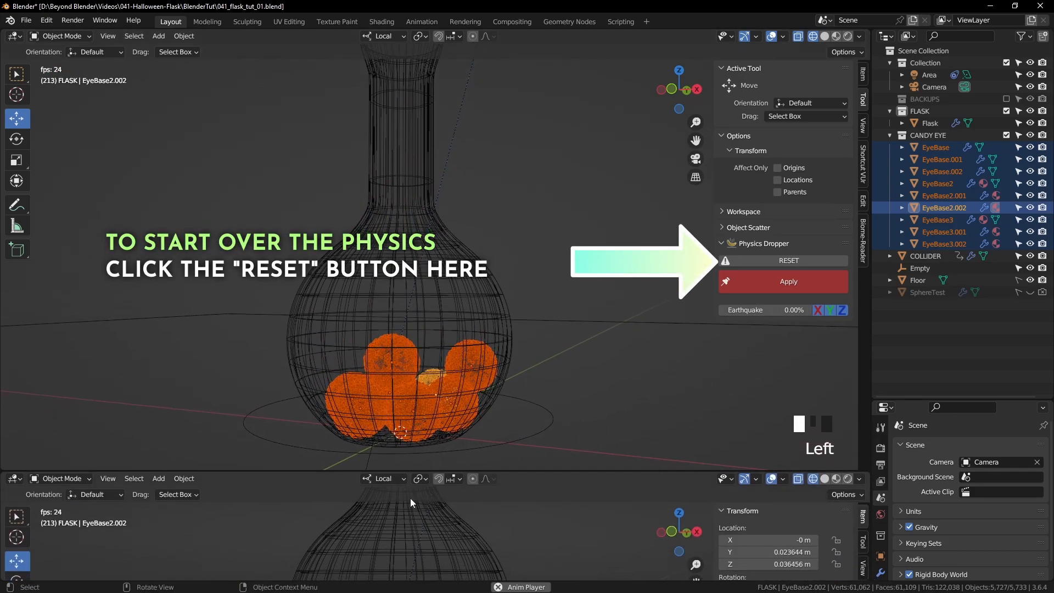
left_click(13, 480)
left_click(170, 440)
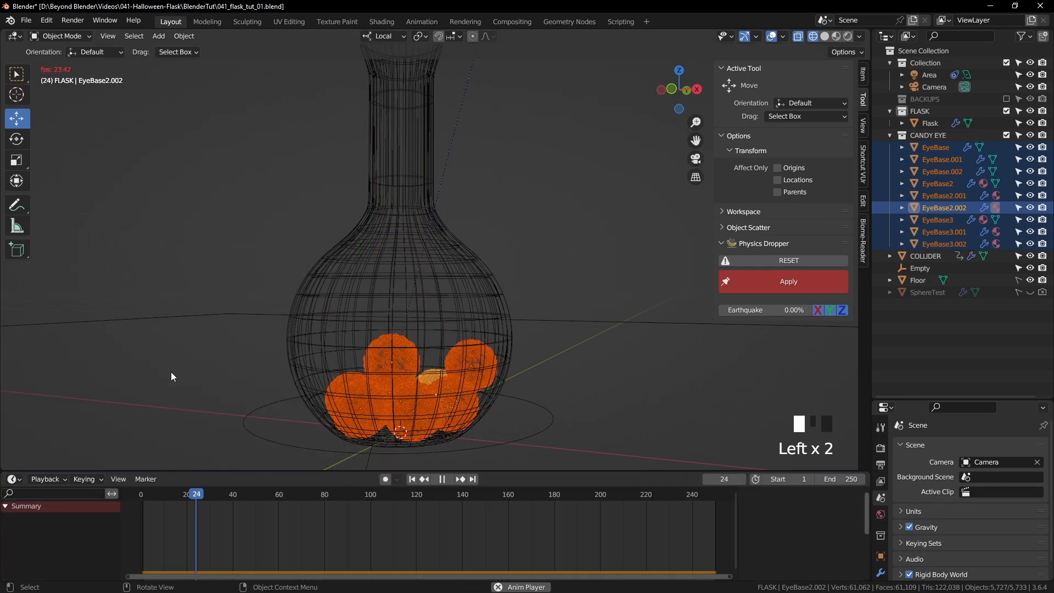
key("space")
left_click_drag(266, 496, 175, 497)
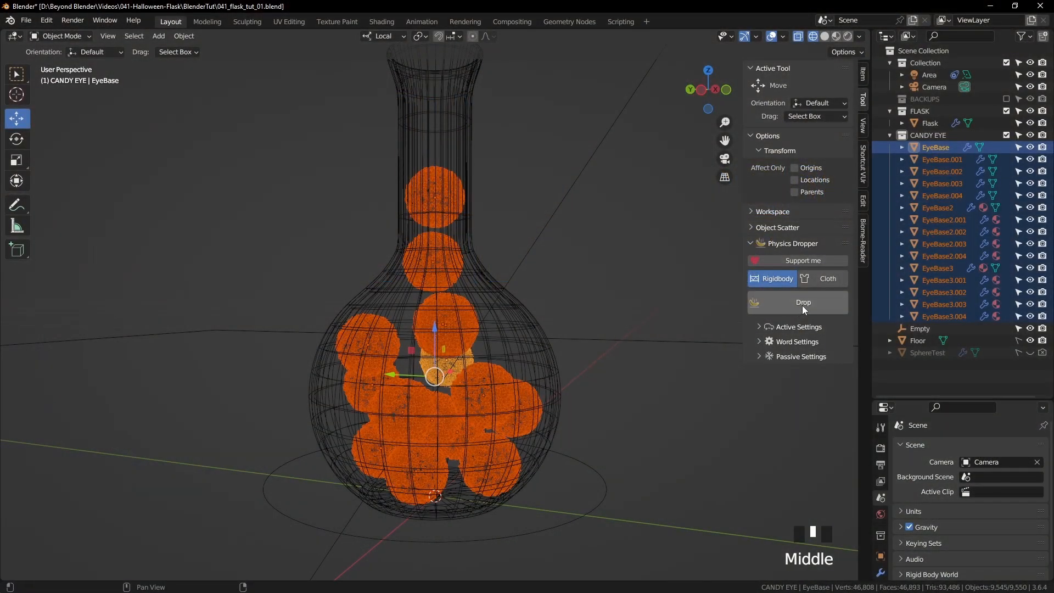
- Drop the enlarged set of selected eyeballs into the flask and stop the simulation's playback
left_click(803, 303)
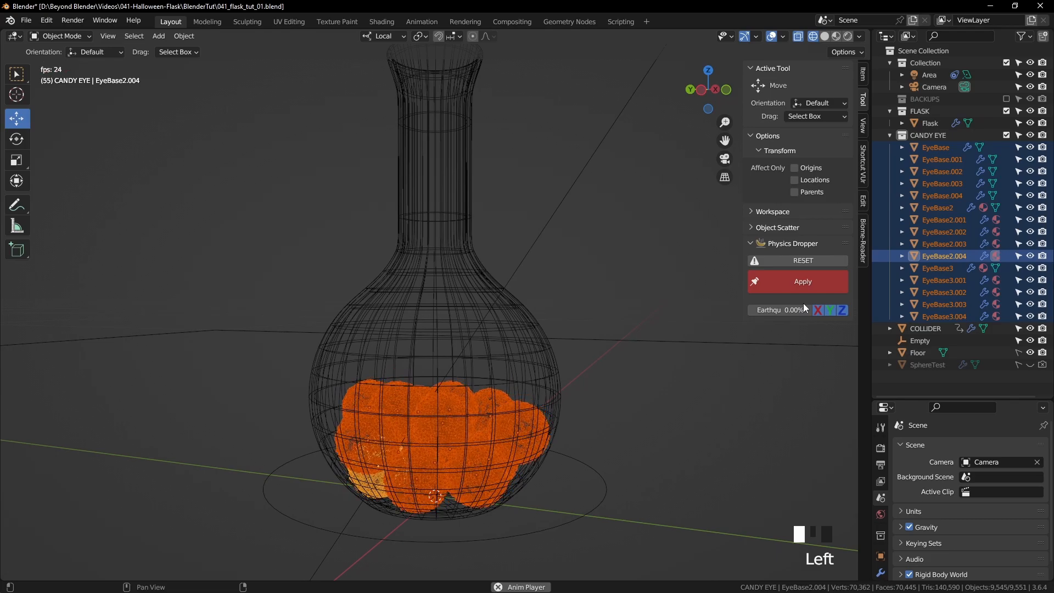
key("space")
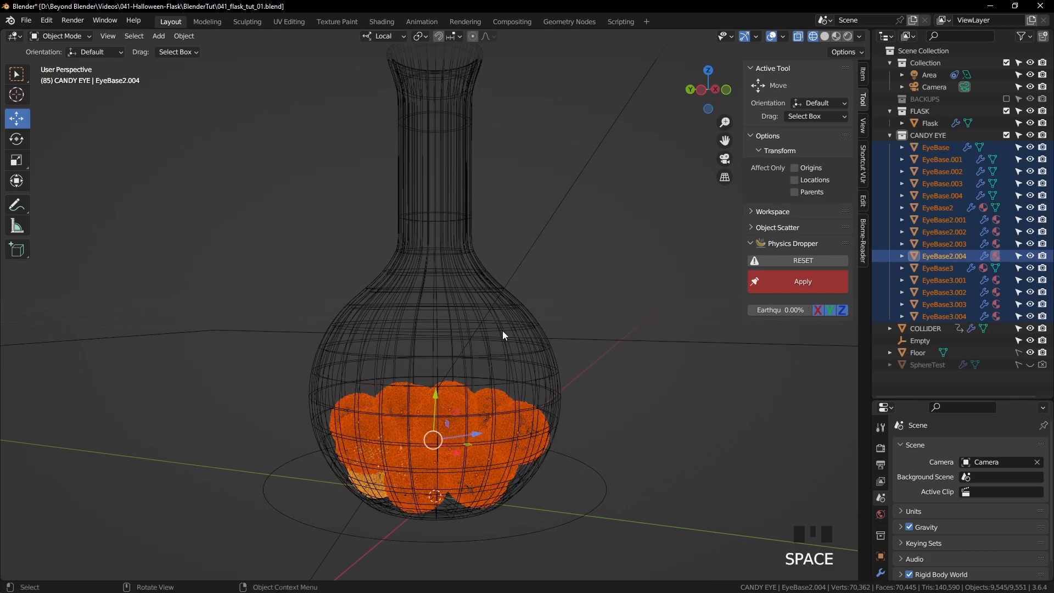
middle_click_drag(501, 333, 591, 338)
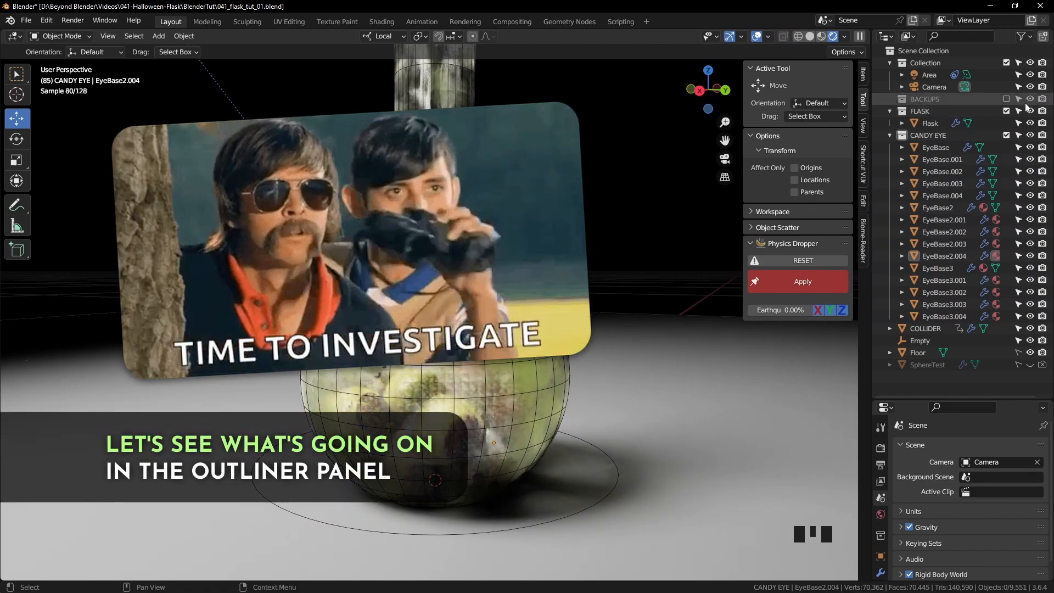
- Hide and show the Flask and COLLIDER objects in turn to compare their effect on the rendered flask
left_click(1030, 123)
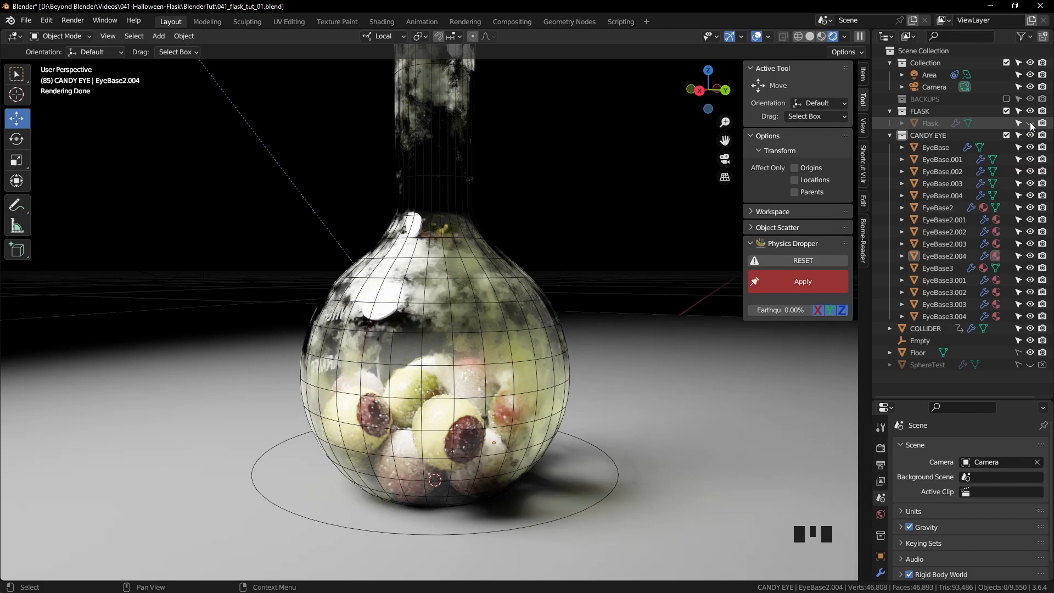
left_click(1030, 122)
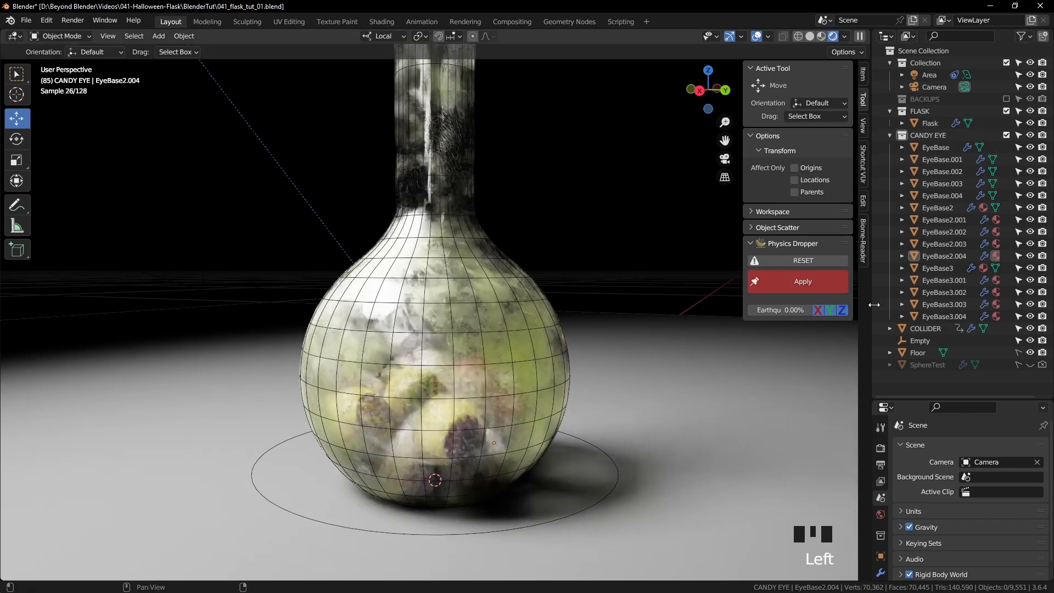
left_click(932, 330)
left_click(1031, 328)
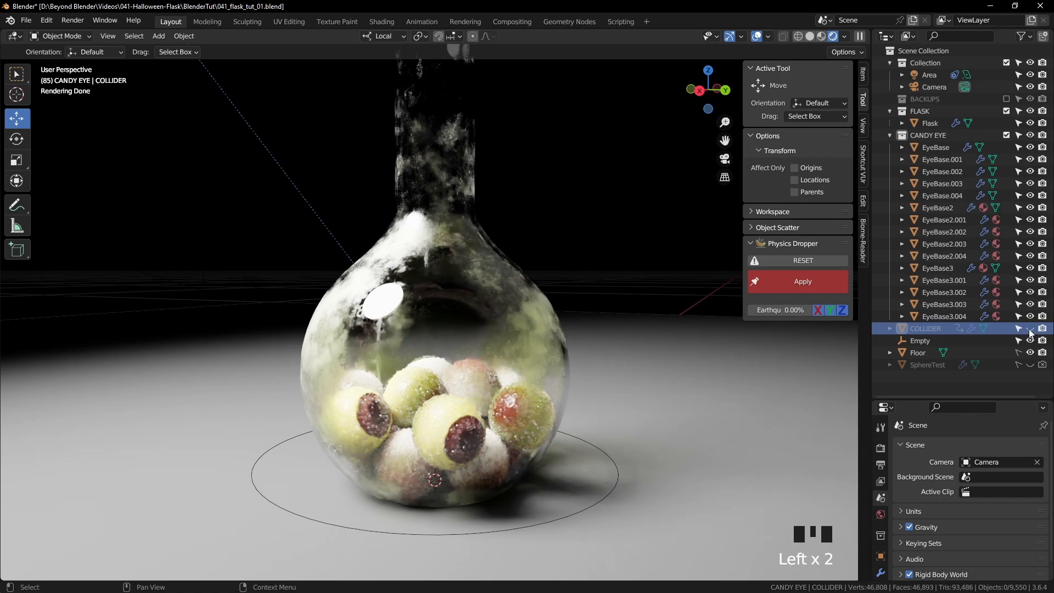
left_click(1030, 329)
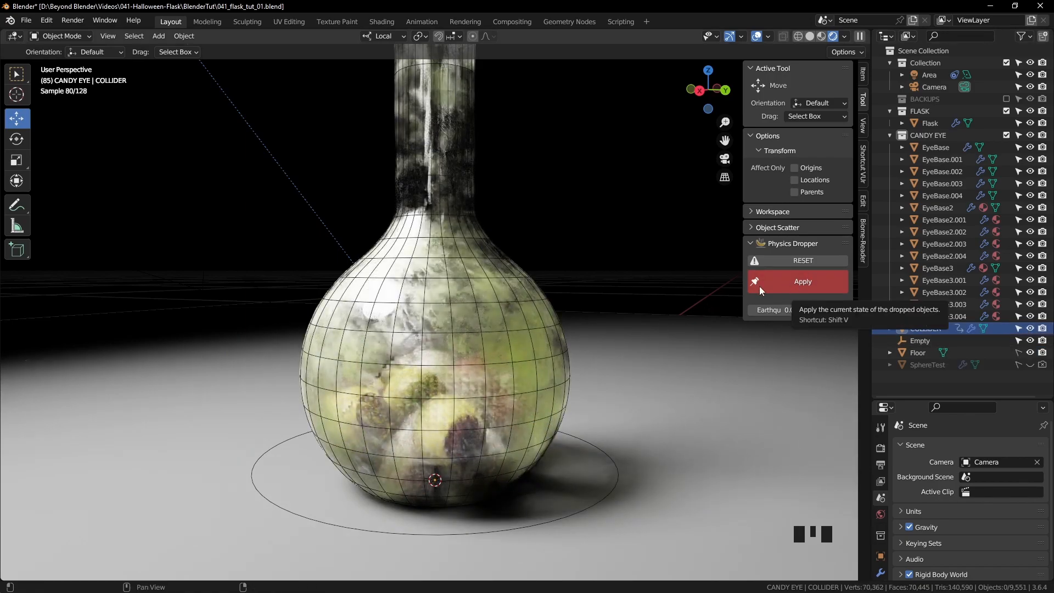
- Reset the eyeballs' Physics Dropper simulation
left_click(799, 261)
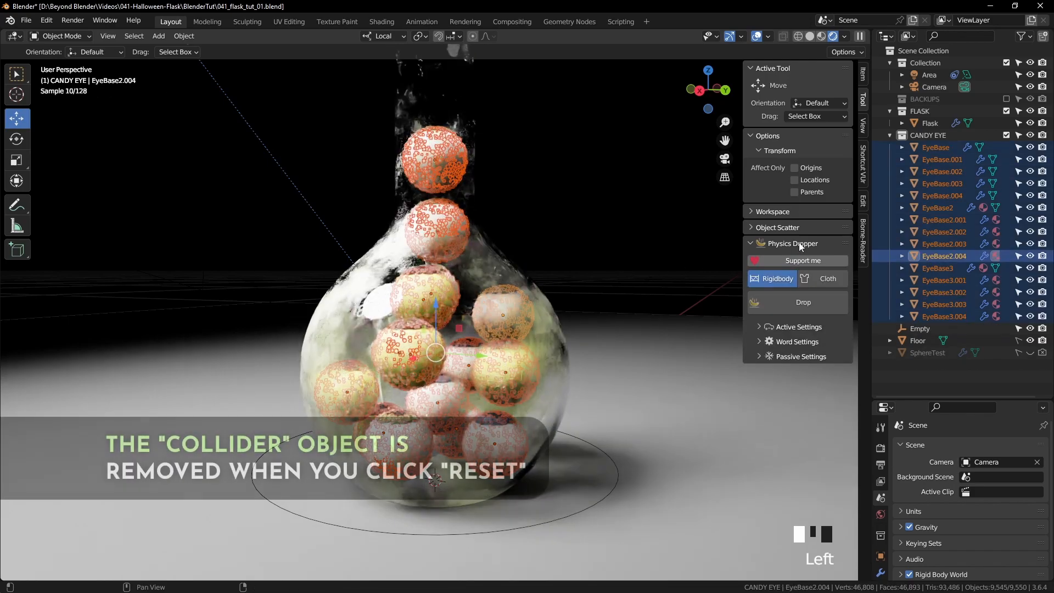
- Switch to wireframe display and stack two more linked eyeball duplicates above the others in the flask's neck
left_click(797, 36)
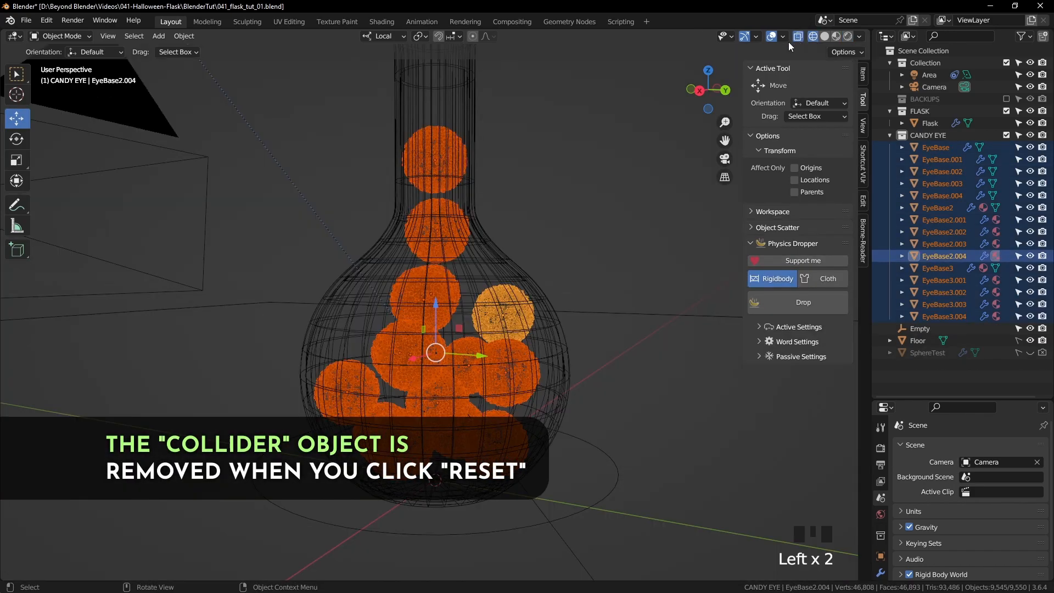
left_click(602, 191)
middle_click_drag(603, 191, 632, 204)
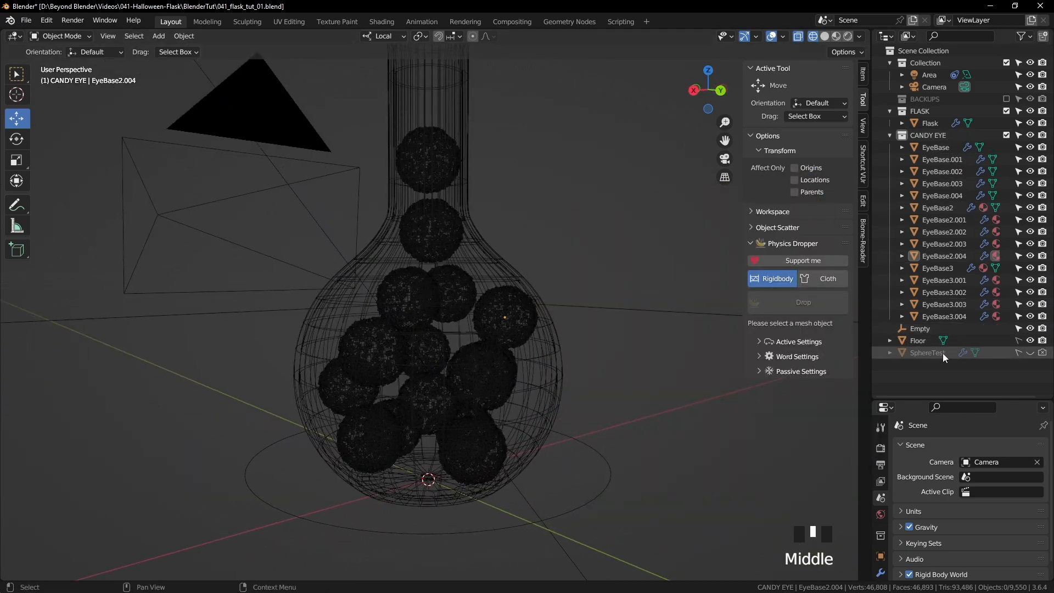
middle_click_drag(610, 231, 575, 217)
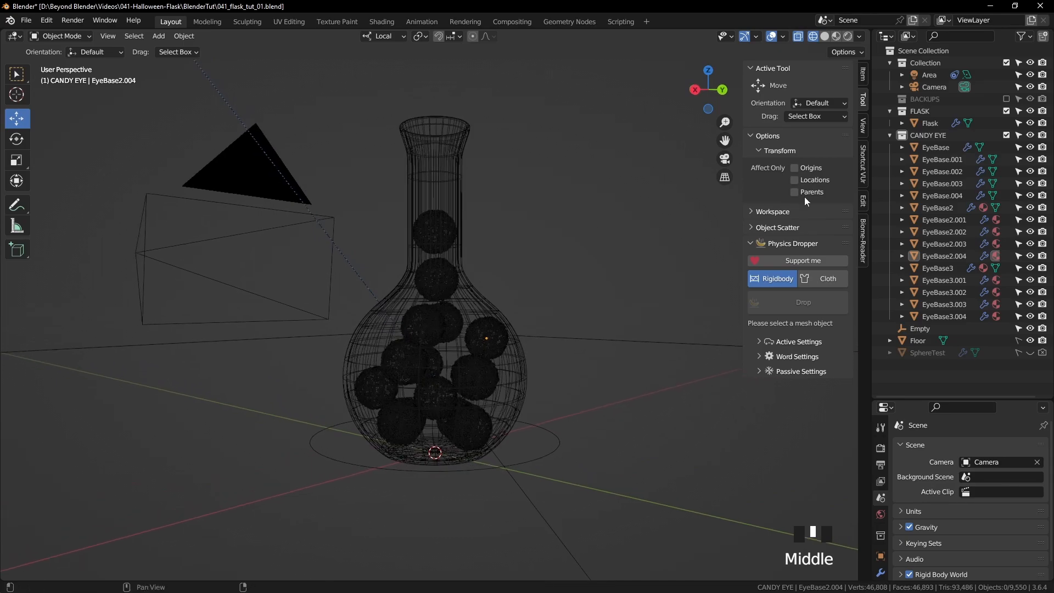
left_click(951, 193)
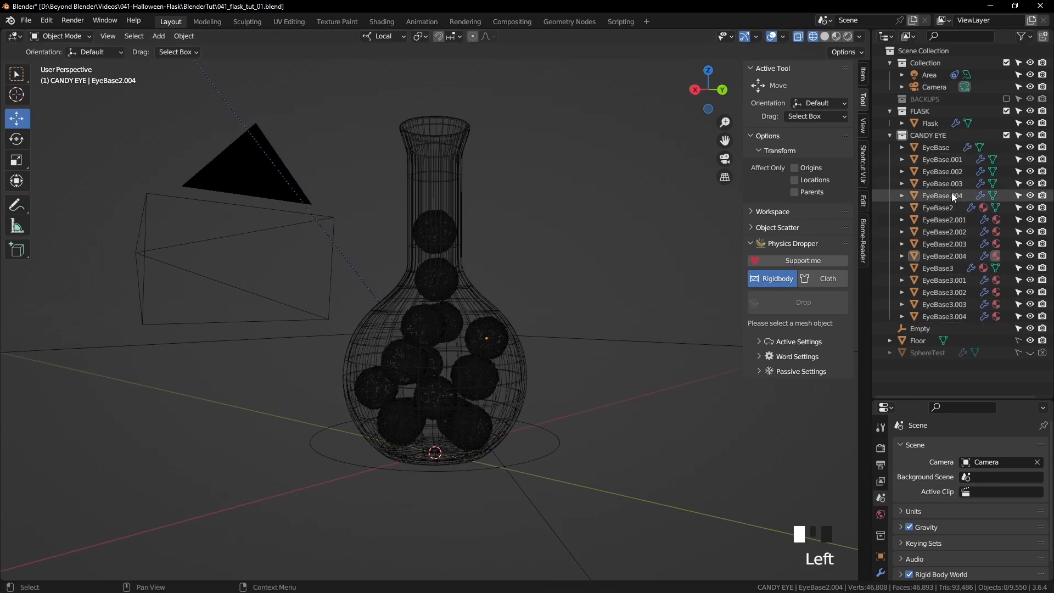
key("alt+d")
left_click_drag(497, 358, 460, 163)
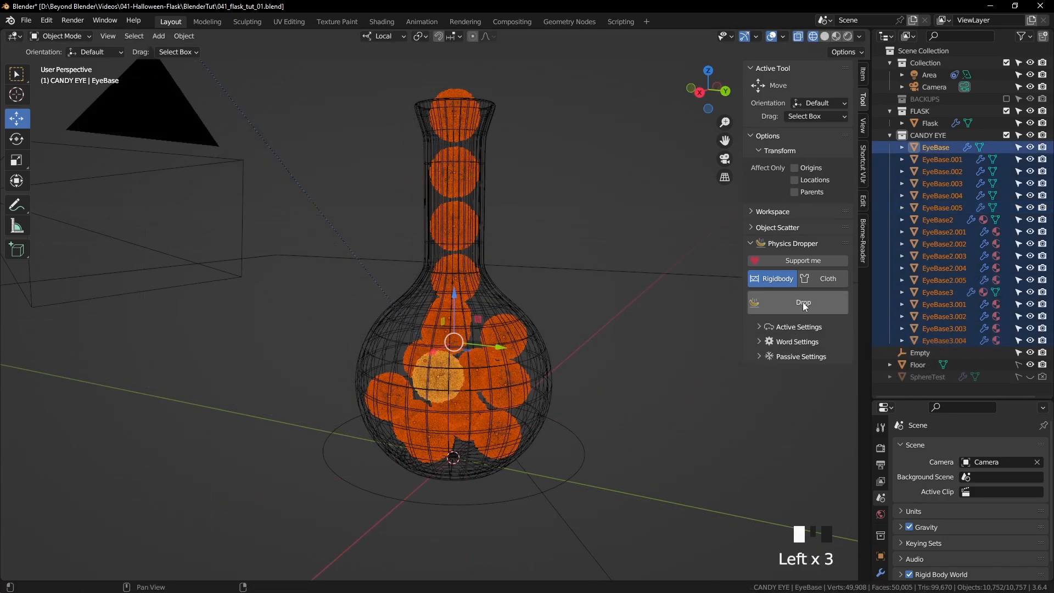
- Drop all the selected eyeballs into the flask with Physics Dropper and apply their settled state
left_click(803, 302)
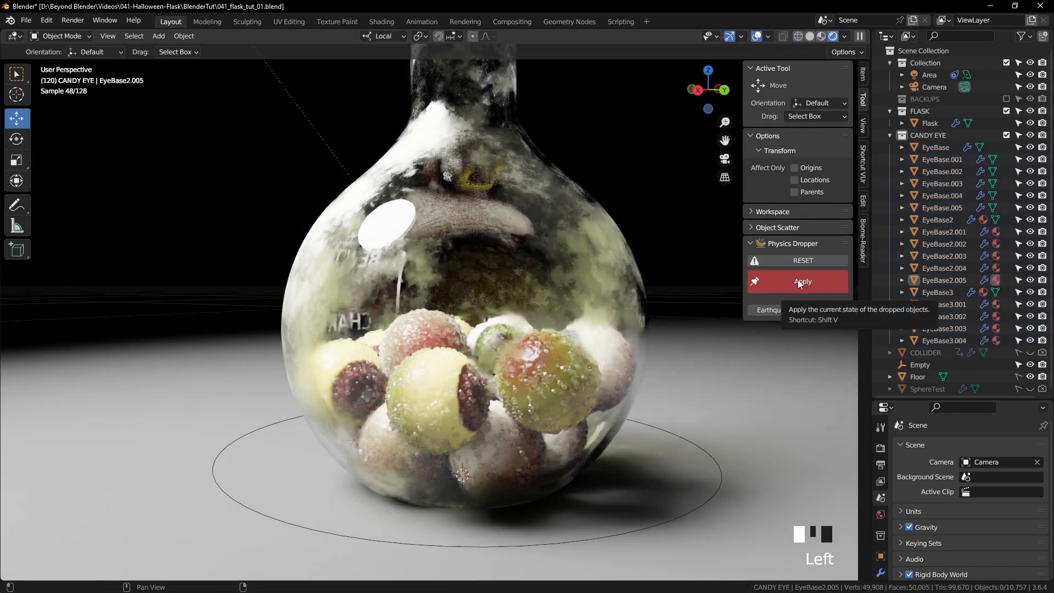
left_click(799, 280)
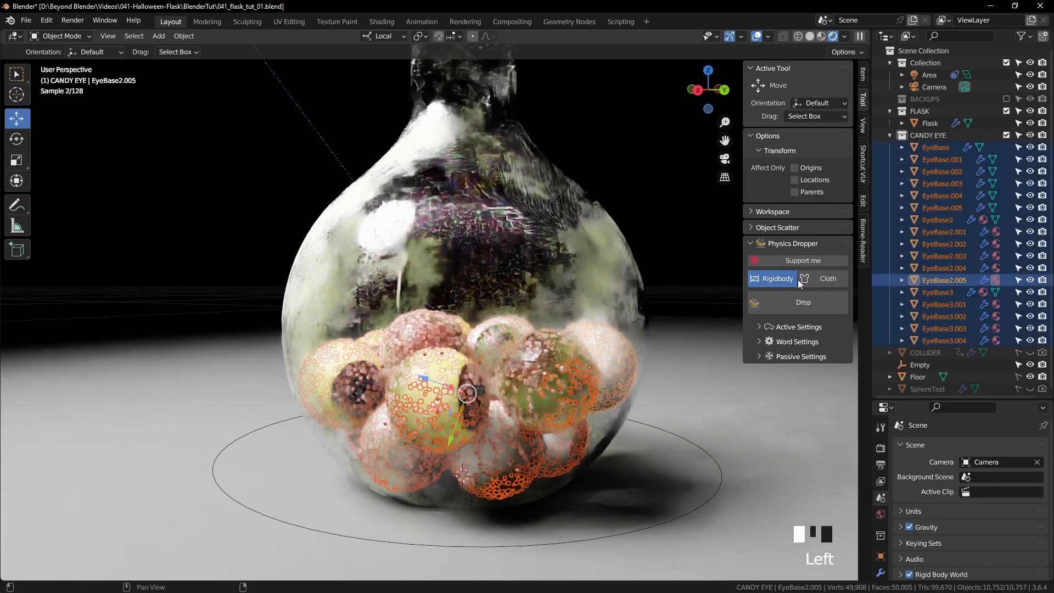
left_click(862, 77)
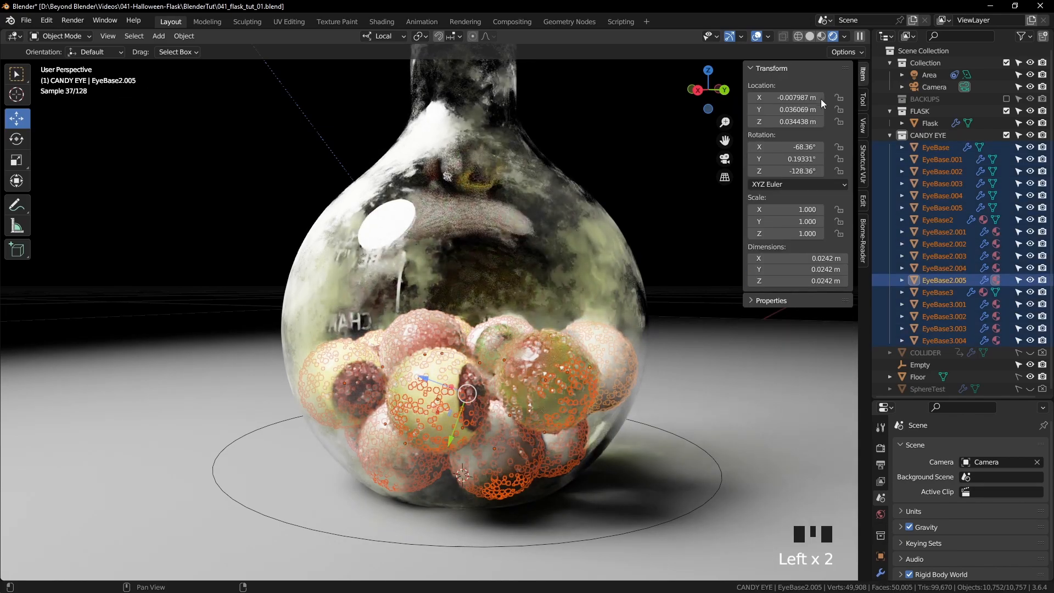
left_click(647, 167)
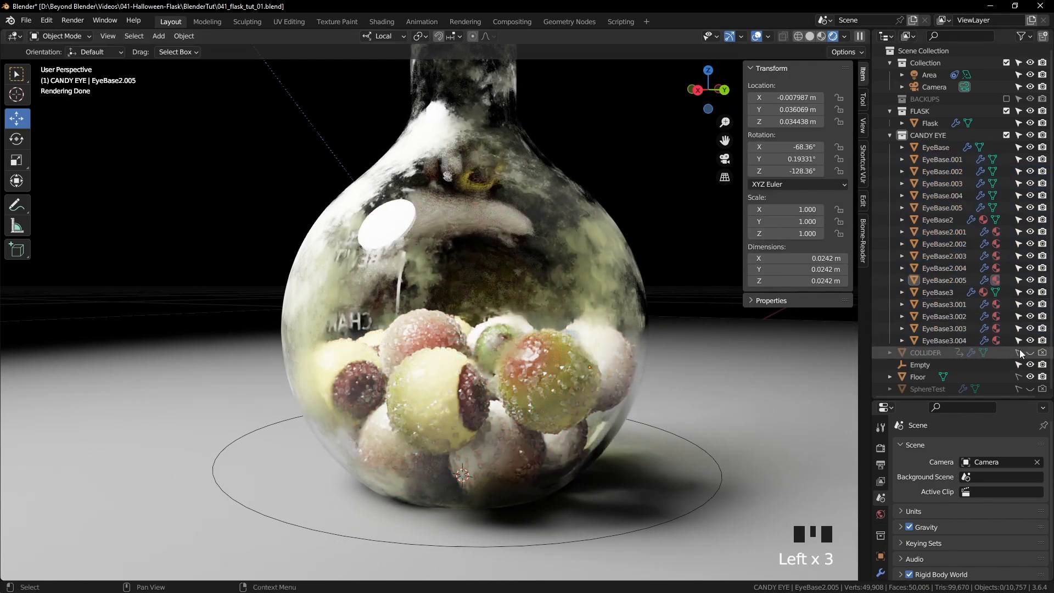
- Delete the leftover COLLIDER object from the scene
left_click(940, 354)
right_click(940, 354)
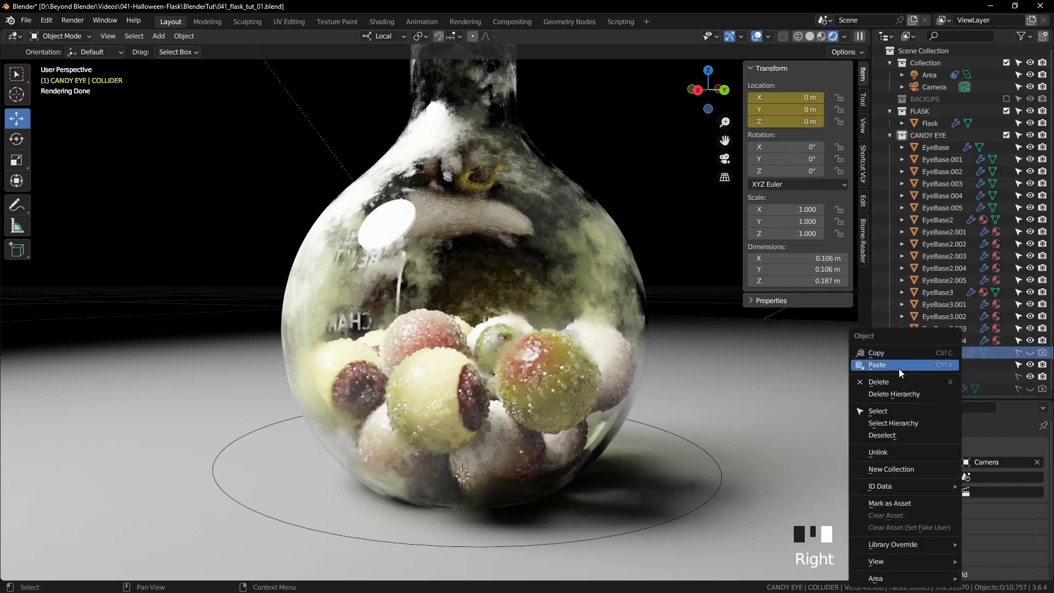
left_click(891, 381)
- Briefly exclude and restore the CANDY EYE collection, and exclude the FLASK collection to leave only the eyeballs visible
left_click(975, 135)
left_click(1007, 135)
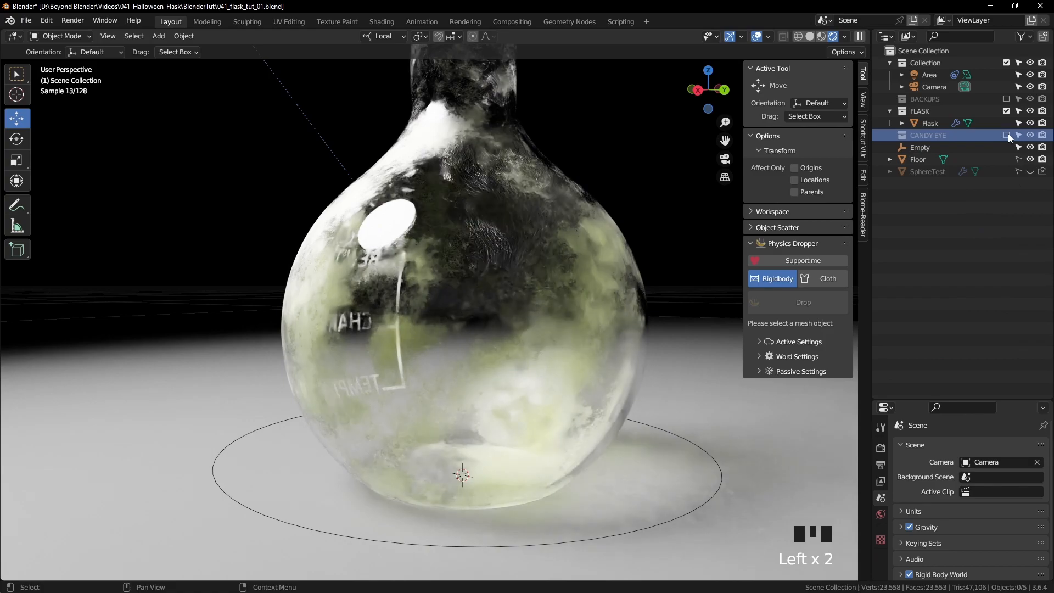
left_click(1007, 135)
left_click(1007, 111)
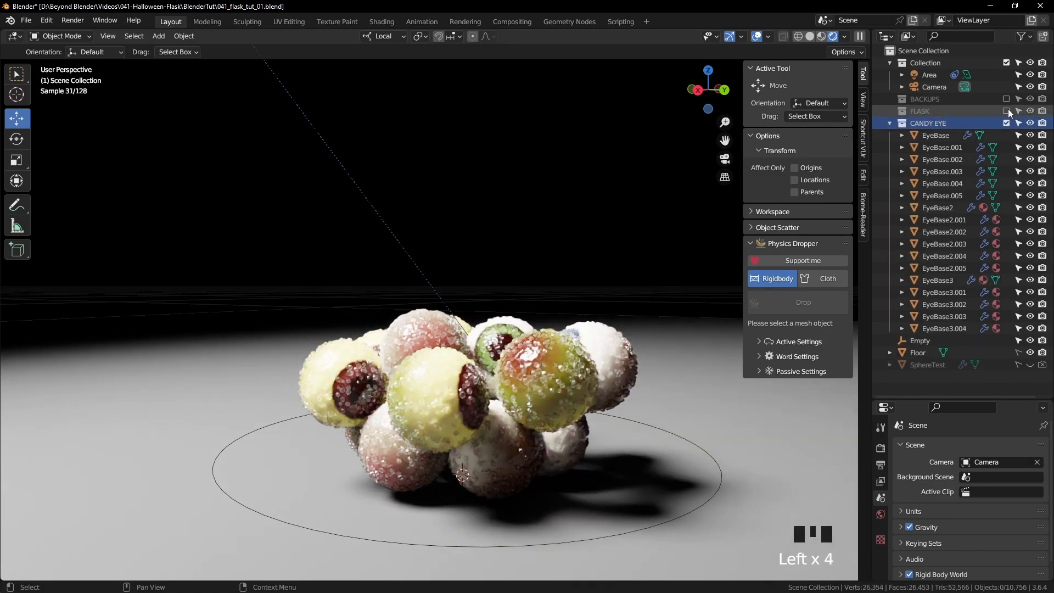
- Rotate individual eyeballs on the near side of the pile freely so that their irises face outward
middle_click_drag(486, 291, 588, 311)
left_click(379, 383)
key("r")
key("r")
left_click(463, 261)
left_click(483, 406)
key("r")
key("r")
left_click(543, 372)
middle_click_drag(544, 371, 473, 381)
left_click(497, 426)
key("r")
key("r")
left_click(538, 422)
left_click(582, 389)
key("r")
key("r")
left_click(456, 479)
- Rotate the eyeballs in the lower part of the pile freely so that more irises show
middle_click_drag(457, 481, 503, 505)
left_click(497, 373)
key("r")
key("r")
left_click(568, 324)
middle_click_drag(570, 297, 579, 216)
left_click(525, 439)
key("r")
key("r")
left_click(515, 503)
key("r")
key("r")
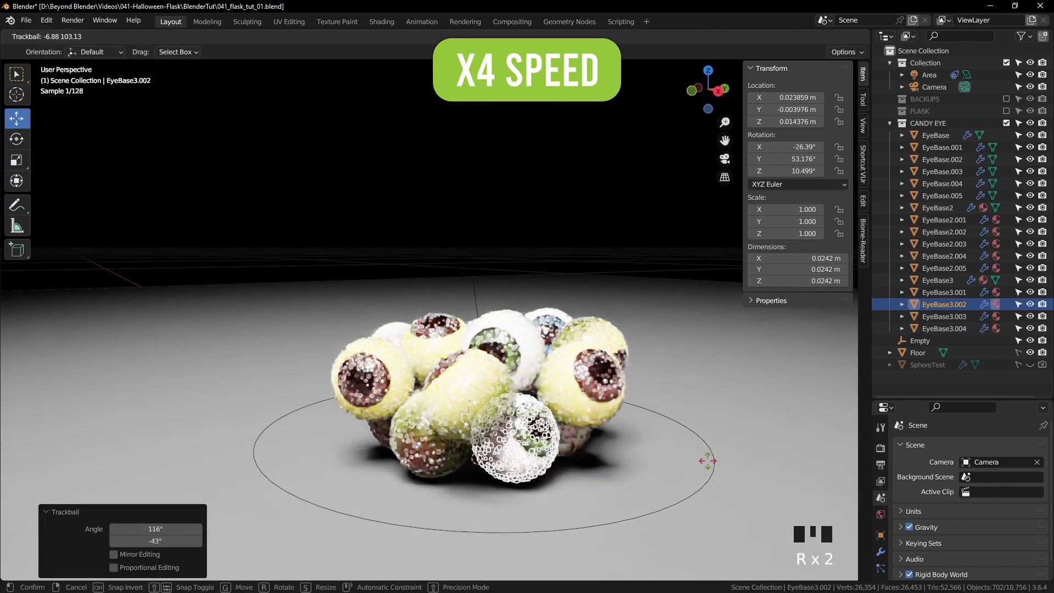
left_click(522, 473)
left_click(446, 471)
key("r")
key("r")
left_click(530, 422)
key("r")
key("r")
left_click(572, 413)
- Rotate the eyeballs on the far side and top of the pile freely to turn their irises outward
middle_click_drag(513, 396, 670, 404)
middle_click_drag(478, 398, 568, 363)
middle_click_drag(549, 315, 585, 311)
left_click(432, 354)
key("r")
key("r")
left_click(442, 398)
left_click(351, 336)
key("r")
key("r")
left_click(389, 512)
key("r")
key("r")
left_click(544, 301)
left_click(356, 258)
key("r")
key("r")
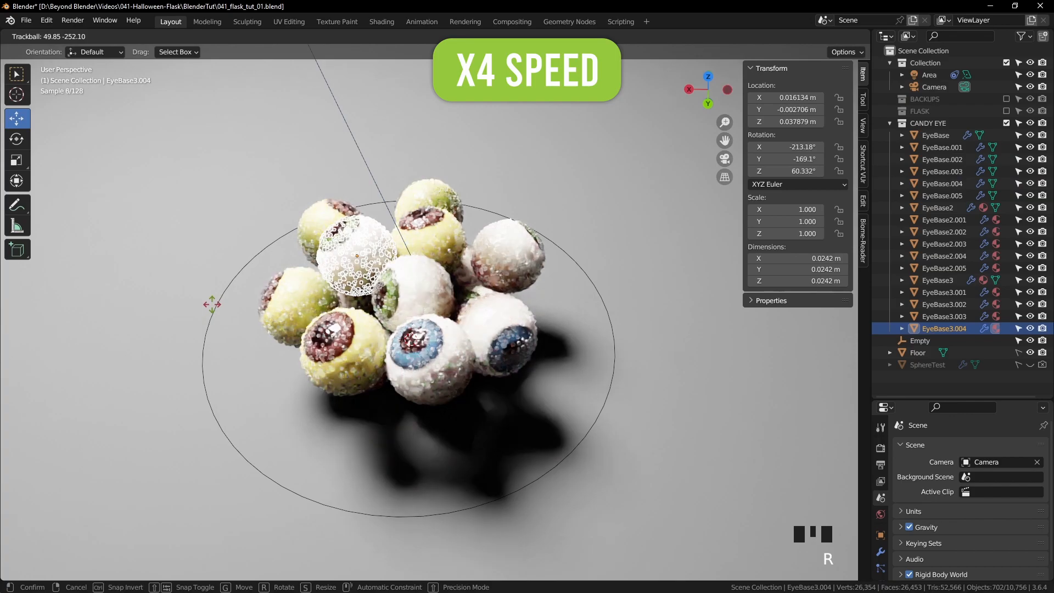
left_click(609, 165)
middle_click_drag(610, 166, 578, 241)
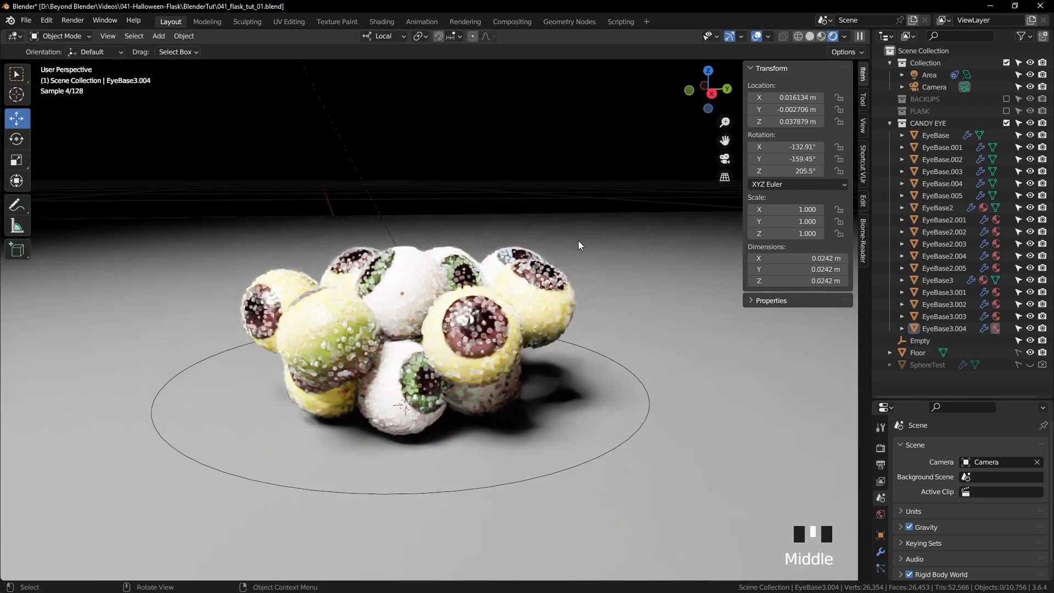
- Include the FLASK collection in the view layer again to show the flask around the eyeballs
left_click(1006, 111)
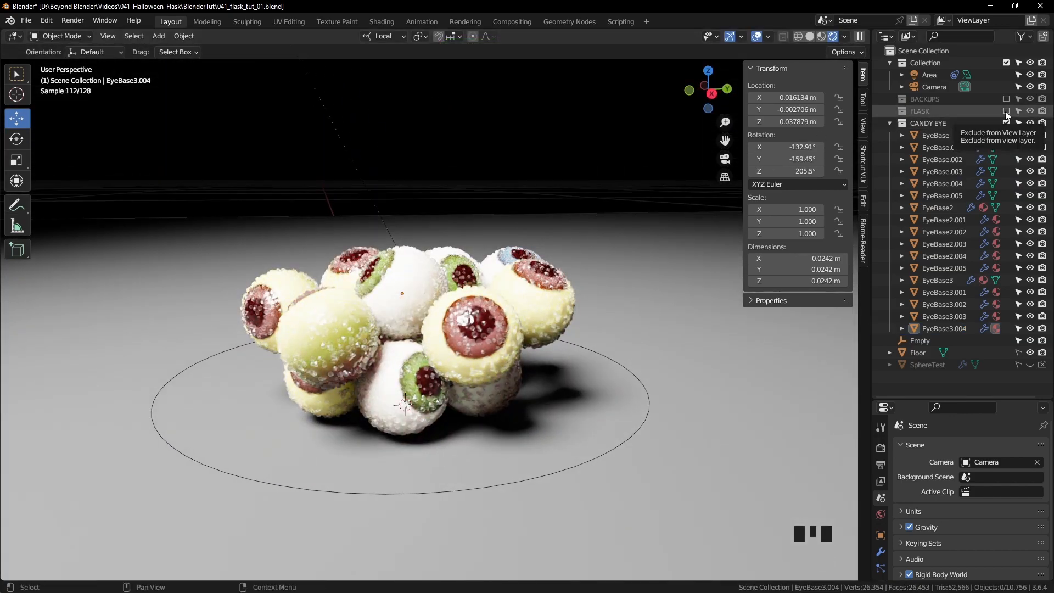
left_click(630, 145)
mouse_move(631, 145)
middle_mouse_down("shift")
mouse_move(561, 223)
mouse_move(504, 253)
mouse_move(608, 242)
middle_mouse_up("shift")
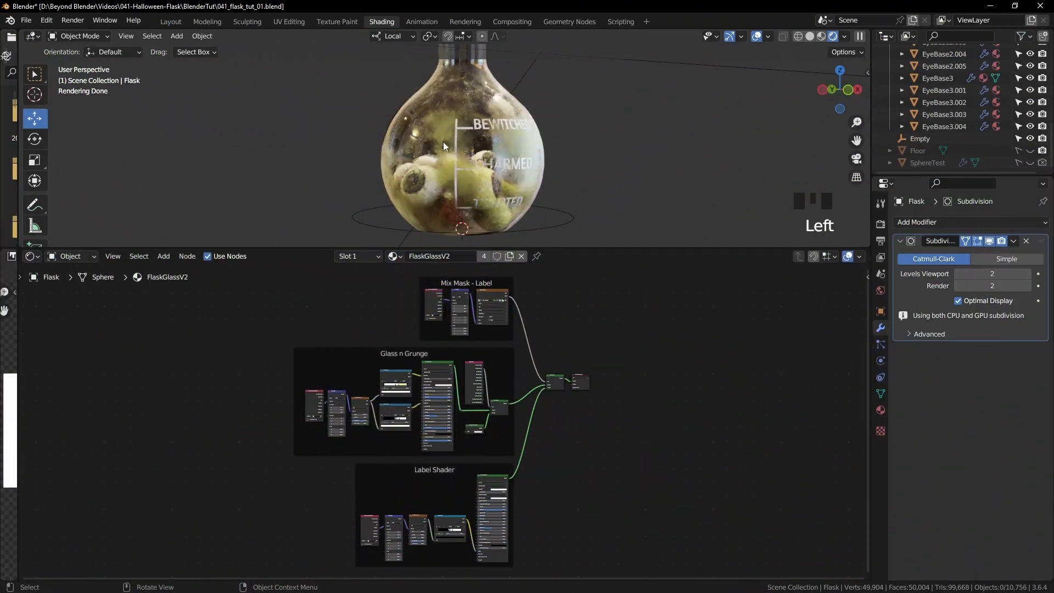
- Examine the flask's FlaskGlassV2 material and preview the output of the Color Ramp feeding its glass roughness
middle_click_drag(459, 146, 404, 147)
scroll(477, 162, "up", 3)
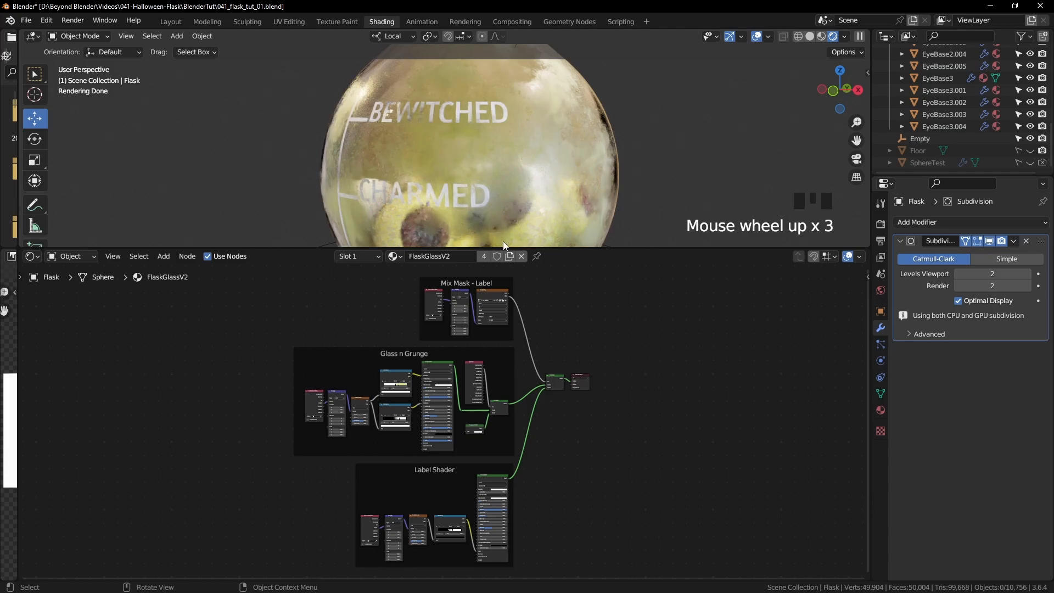
middle_click_drag(588, 162, 479, 175)
scroll(478, 173, "down", 2)
scroll(537, 371, "up", 5)
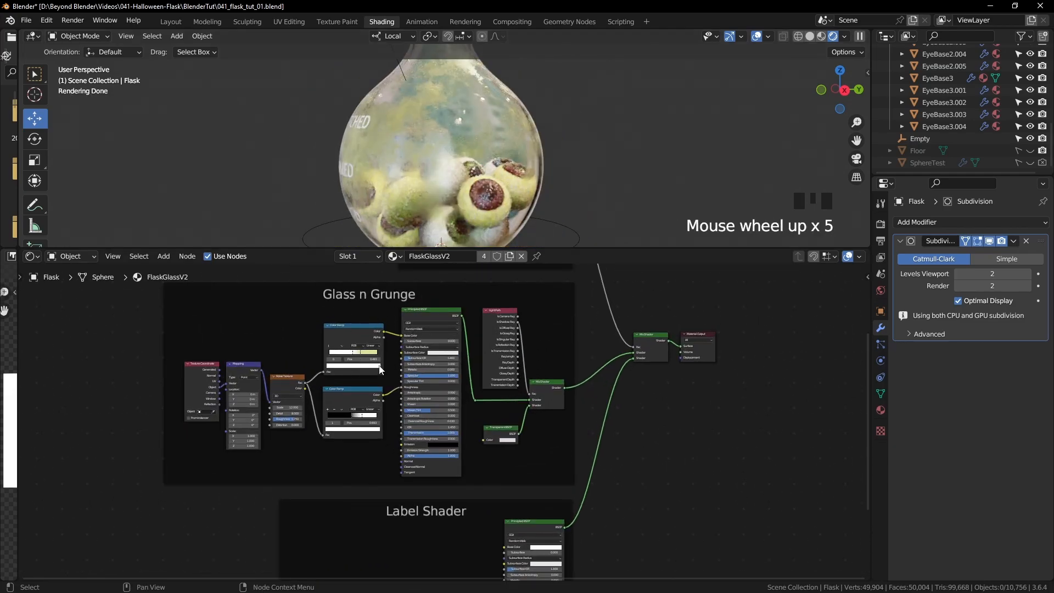
scroll(381, 366, "up", 7)
middle_click_drag(386, 378, 499, 410)
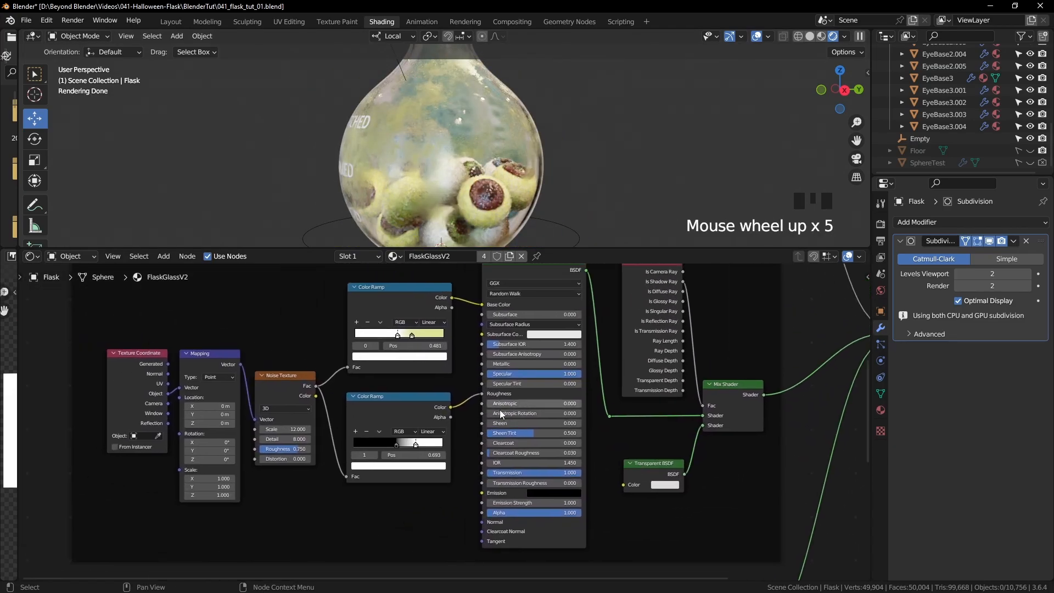
left_click(427, 394, "ctrl+shift")
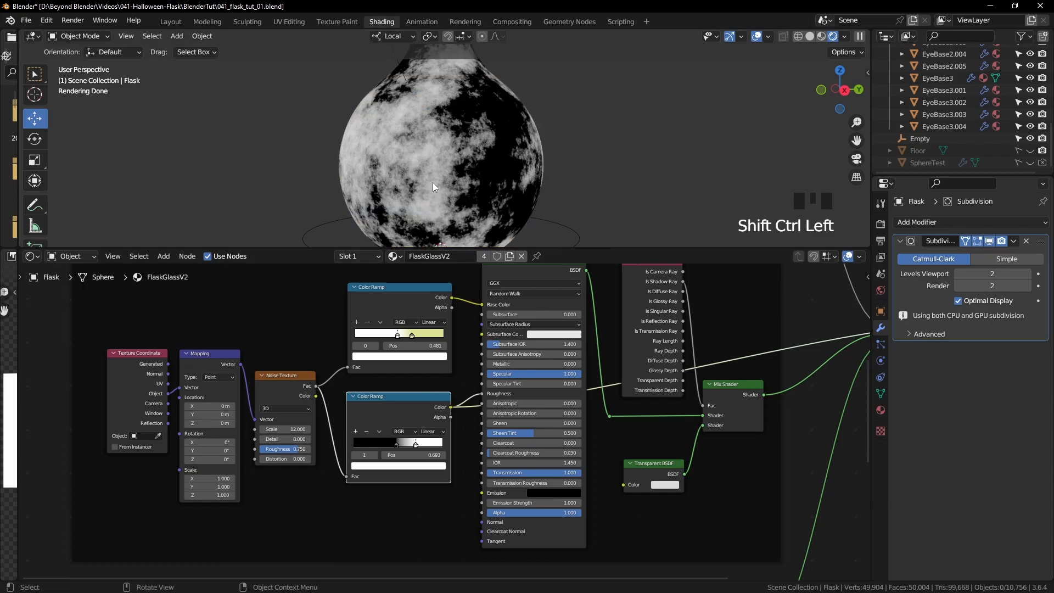
- Move the roughness Color Ramp's white stop to position 0.963 and preview the flask's complete material again
left_click_drag(441, 461, 463, 462)
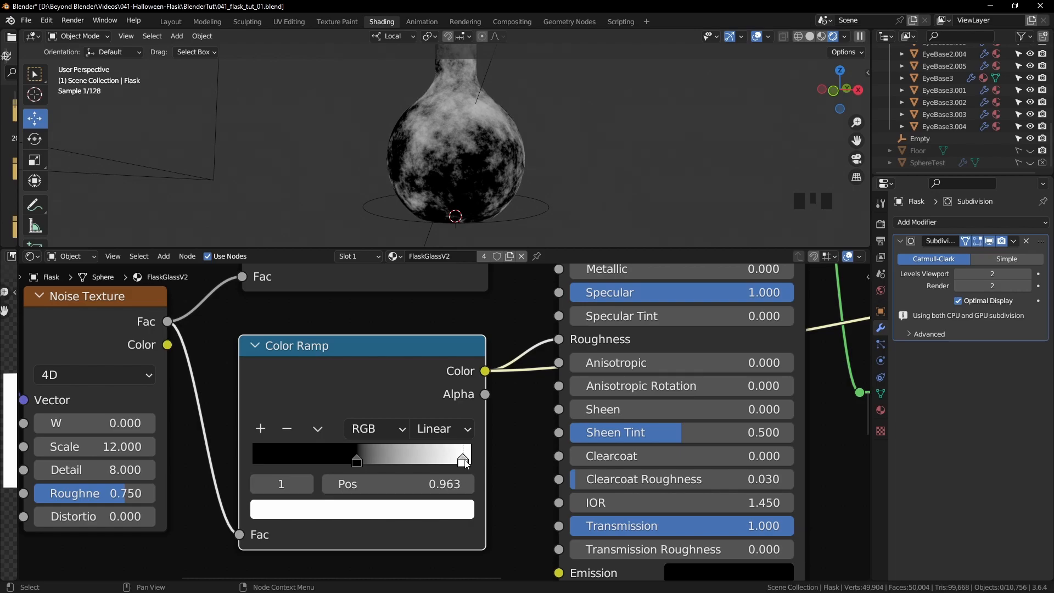
scroll(661, 437, "down", 5)
middle_click_drag(707, 420, 486, 425)
middle_click_drag(577, 427, 513, 423)
middle_click_drag(675, 369, 373, 451)
left_click(634, 323, "ctrl+shift")
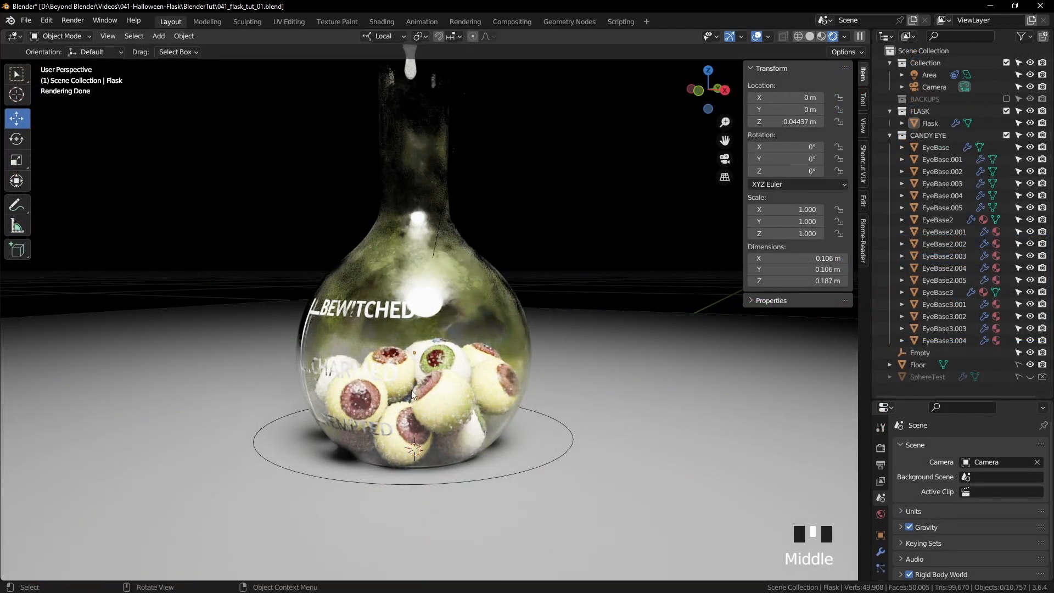
middle_click(599, 345)
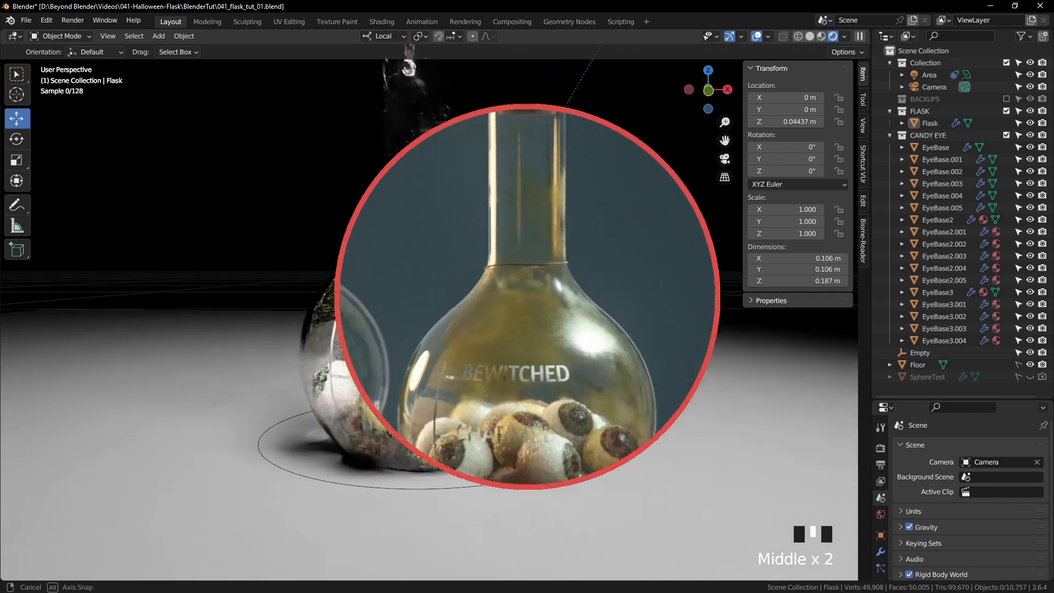